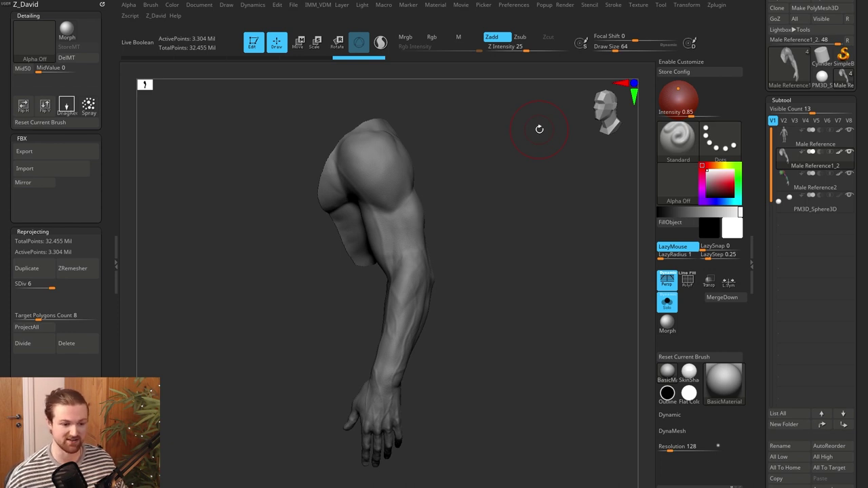
Switch to the reference board and examine the forearm muscle drawing and the two-arm anatomy plate
{"action": "left_click_drag", "start_coordinate": [496, 265], "coordinate": [441, 237]}
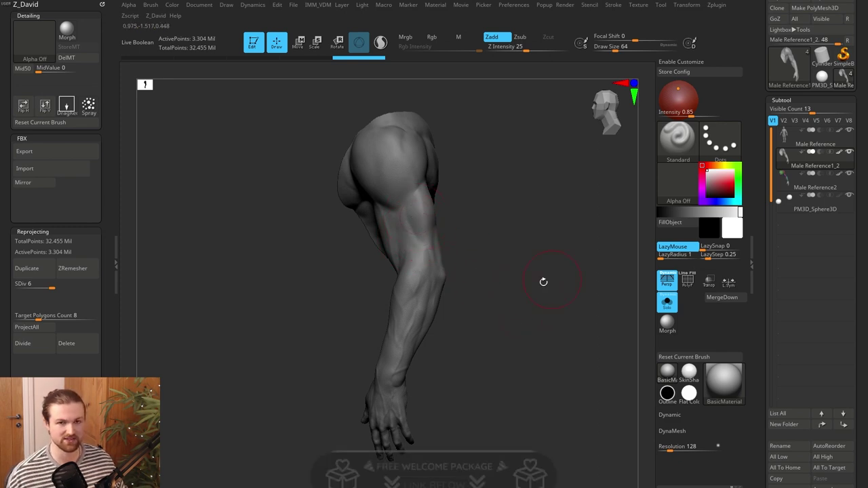
{"action": "key", "text": "alt+Tab"}
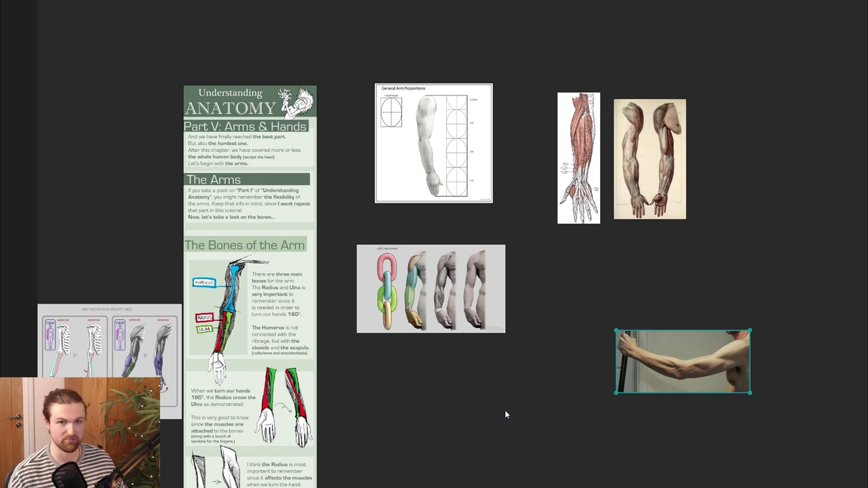
{"action": "middle_click_drag", "start_coordinate": [588, 245], "coordinate": [448, 479]}
{"action": "scroll", "coordinate": [497, 385], "scroll_direction": "up", "scroll_amount": 3}
{"action": "scroll", "coordinate": [444, 293], "scroll_direction": "up", "scroll_amount": 2}
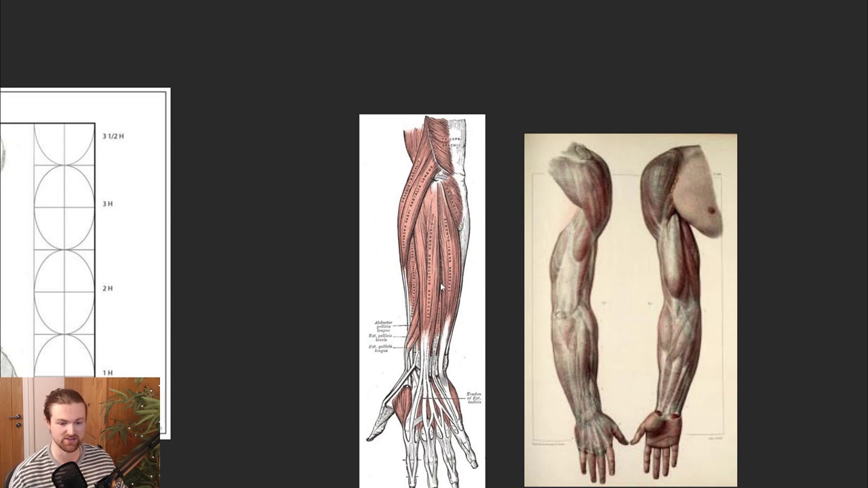
{"action": "scroll", "coordinate": [628, 340], "scroll_direction": "up", "scroll_amount": 1}
{"action": "middle_click_drag", "start_coordinate": [627, 342], "coordinate": [430, 305]}
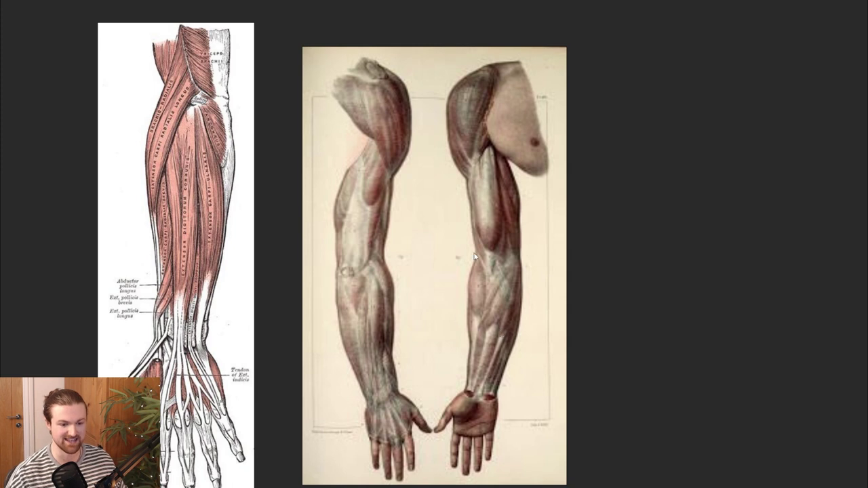
{"action": "scroll", "coordinate": [387, 351], "scroll_direction": "down", "scroll_amount": 2}
{"action": "middle_click_drag", "start_coordinate": [265, 280], "coordinate": [371, 260]}
{"action": "scroll", "coordinate": [370, 270], "scroll_direction": "up", "scroll_amount": 2}
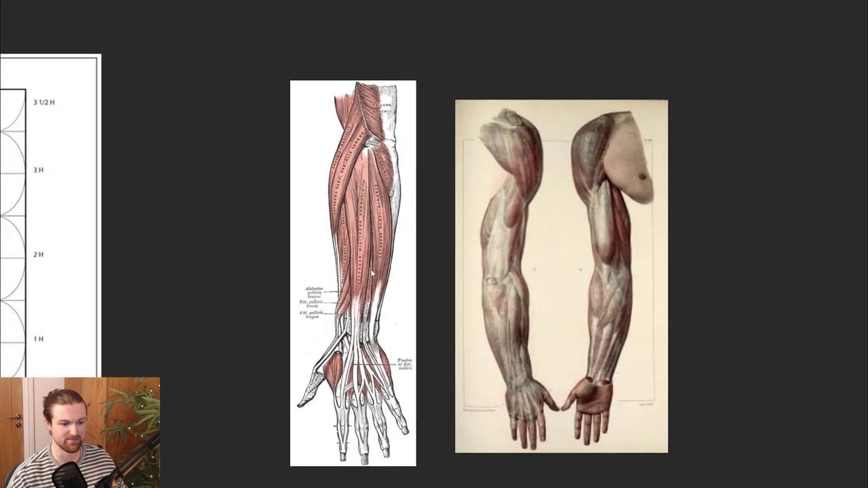
Examine the "Just like a chain" diagram showing the linked masses of the arm
{"action": "middle_click_drag", "start_coordinate": [250, 396], "coordinate": [455, 323]}
{"action": "scroll", "coordinate": [454, 324], "scroll_direction": "down", "scroll_amount": 2}
{"action": "middle_click_drag", "start_coordinate": [376, 407], "coordinate": [502, 228]}
{"action": "scroll", "coordinate": [440, 332], "scroll_direction": "down", "scroll_amount": 1}
{"action": "middle_click_drag", "start_coordinate": [377, 458], "coordinate": [450, 384]}
{"action": "middle_click_drag", "start_coordinate": [393, 349], "coordinate": [388, 367]}
{"action": "scroll", "coordinate": [378, 328], "scroll_direction": "up", "scroll_amount": 2}
{"action": "middle_click_drag", "start_coordinate": [338, 282], "coordinate": [353, 287]}
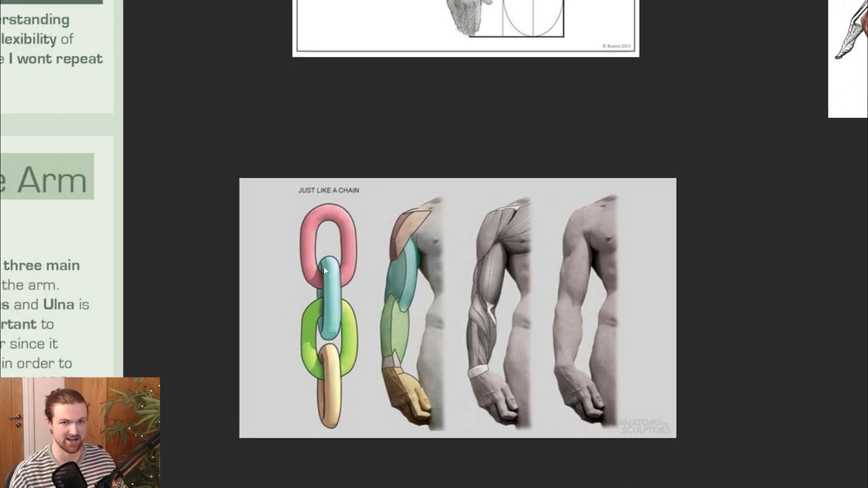
Examine "The Bones of the Arm" section for how the humerus, radius and ulna are arranged
{"action": "scroll", "coordinate": [385, 347], "scroll_direction": "down", "scroll_amount": 2}
{"action": "middle_click_drag", "start_coordinate": [386, 348], "coordinate": [464, 220]}
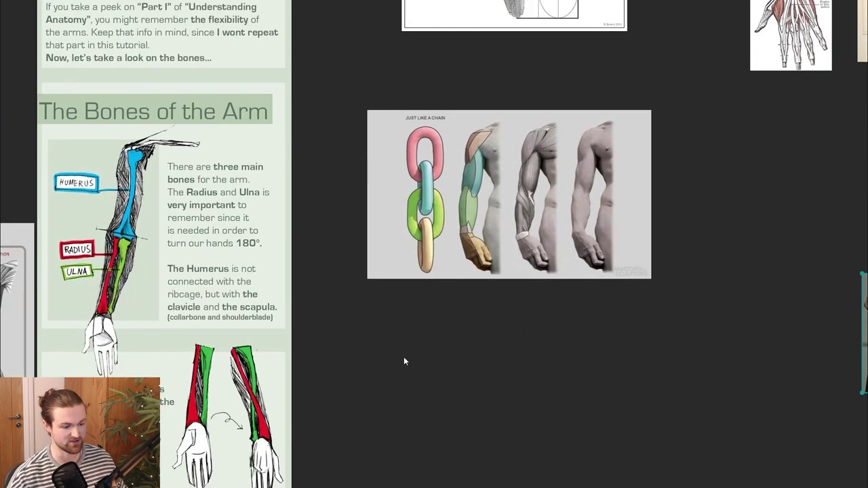
{"action": "scroll", "coordinate": [405, 367], "scroll_direction": "down", "scroll_amount": 2}
{"action": "scroll", "coordinate": [224, 320], "scroll_direction": "up", "scroll_amount": 2}
{"action": "middle_click_drag", "start_coordinate": [224, 320], "coordinate": [343, 290]}
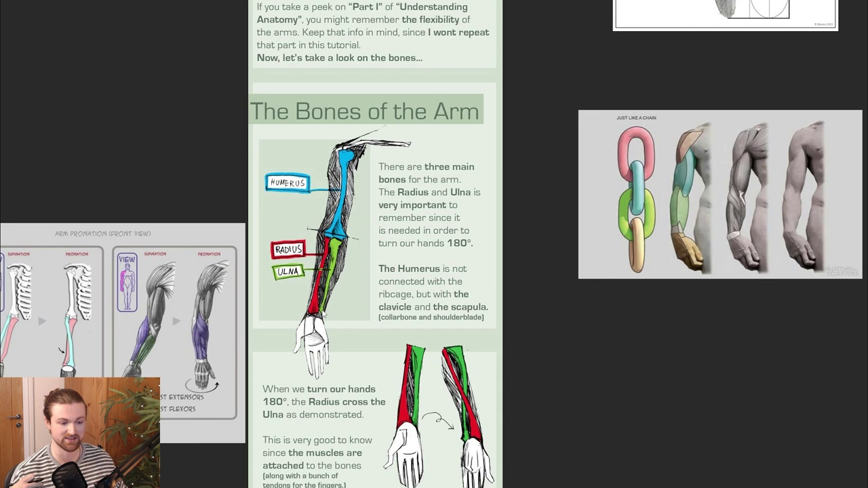
{"action": "middle_click_drag", "start_coordinate": [311, 300], "coordinate": [360, 300]}
{"action": "scroll", "coordinate": [346, 298], "scroll_direction": "up", "scroll_amount": 3}
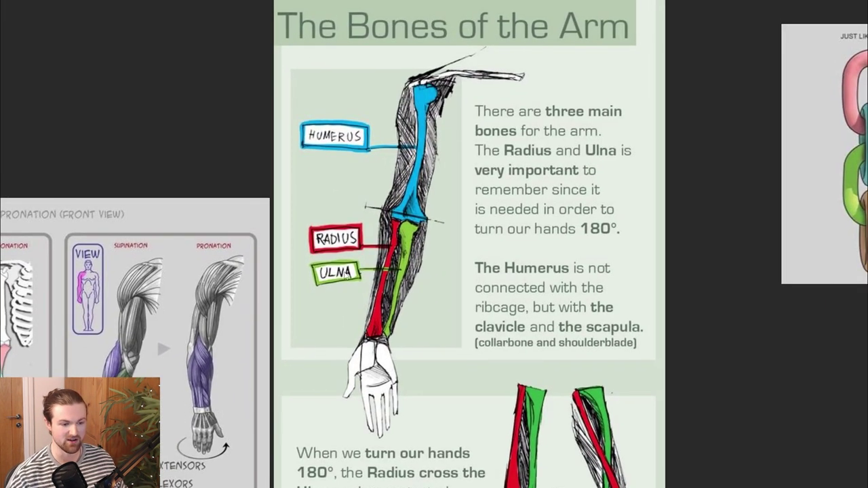
{"action": "scroll", "coordinate": [400, 355], "scroll_direction": "down", "scroll_amount": 3}
{"action": "middle_click_drag", "start_coordinate": [406, 378], "coordinate": [375, 338]}
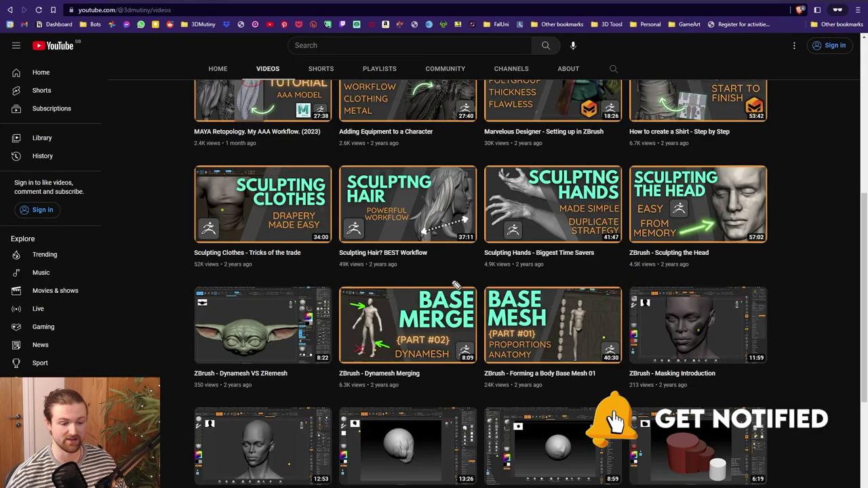
Annotate the General Arm Proportions chart with outlines around the upper arm, forearm, hand and shoulder
{"action": "mouse_move", "coordinate": [460, 269]}
{"action": "left_mouse_down"}
{"action": "mouse_move", "coordinate": [387, 272]}
{"action": "mouse_move", "coordinate": [317, 337]}
{"action": "mouse_move", "coordinate": [458, 395]}
{"action": "mouse_move", "coordinate": [650, 358]}
{"action": "mouse_move", "coordinate": [543, 270]}
{"action": "mouse_move", "coordinate": [447, 262]}
{"action": "left_mouse_up"}
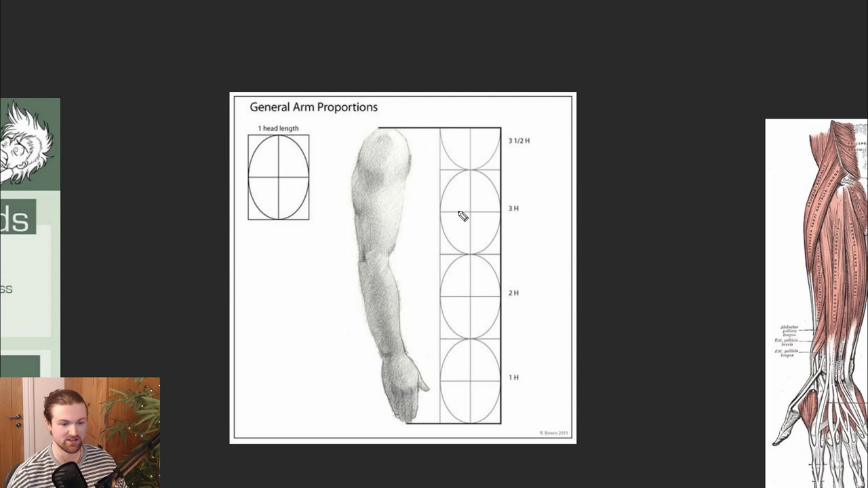
{"action": "mouse_move", "coordinate": [361, 260]}
{"action": "left_mouse_down"}
{"action": "mouse_move", "coordinate": [414, 173]}
{"action": "mouse_move", "coordinate": [368, 169]}
{"action": "mouse_move", "coordinate": [356, 260]}
{"action": "mouse_move", "coordinate": [403, 258]}
{"action": "mouse_move", "coordinate": [419, 339]}
{"action": "mouse_move", "coordinate": [403, 359]}
{"action": "mouse_move", "coordinate": [377, 358]}
{"action": "mouse_move", "coordinate": [350, 262]}
{"action": "left_mouse_up"}
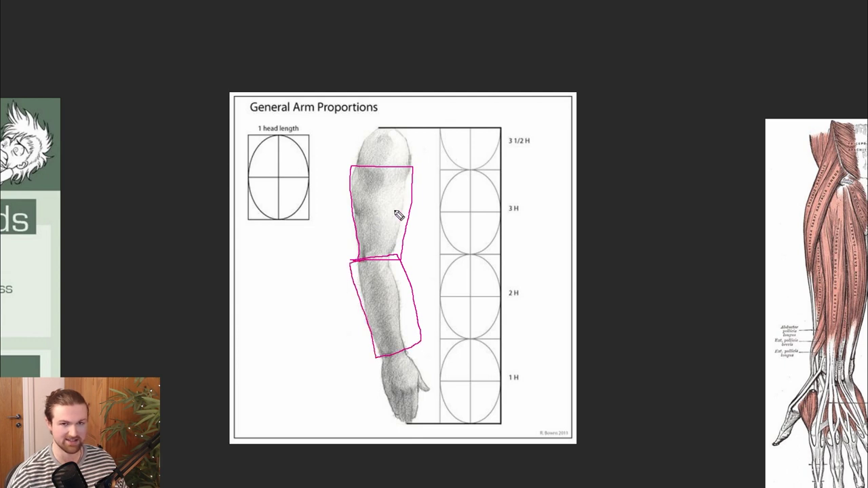
{"action": "mouse_move", "coordinate": [377, 358]}
{"action": "left_mouse_down"}
{"action": "mouse_move", "coordinate": [382, 406]}
{"action": "mouse_move", "coordinate": [407, 422]}
{"action": "mouse_move", "coordinate": [438, 403]}
{"action": "mouse_move", "coordinate": [408, 356]}
{"action": "left_mouse_up"}
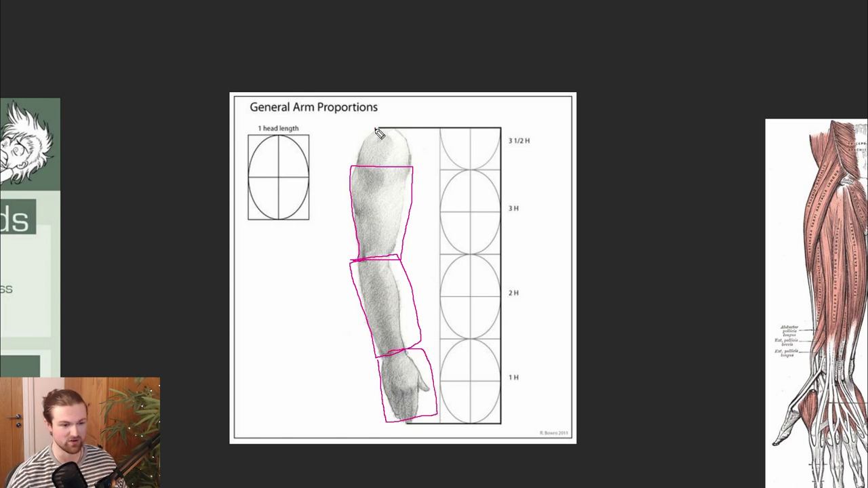
{"action": "mouse_move", "coordinate": [377, 128]}
{"action": "left_mouse_down"}
{"action": "mouse_move", "coordinate": [358, 168]}
{"action": "mouse_move", "coordinate": [387, 192]}
{"action": "mouse_move", "coordinate": [417, 170]}
{"action": "mouse_move", "coordinate": [375, 135]}
{"action": "left_mouse_up"}
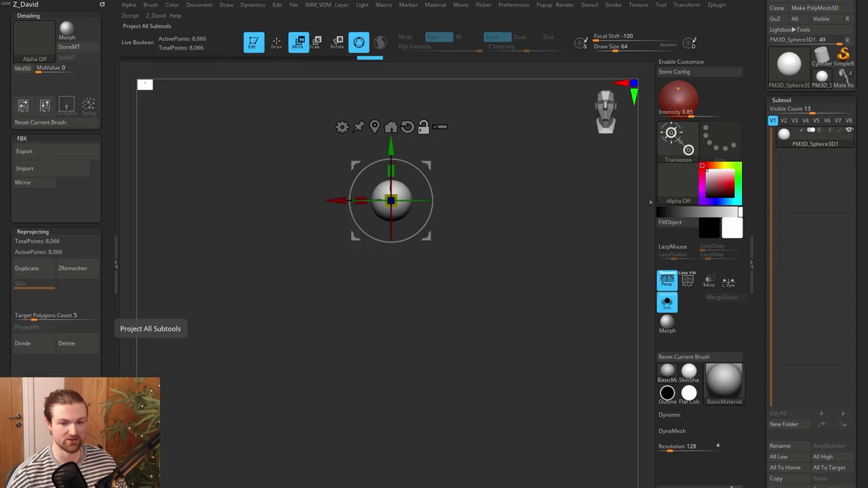
Duplicate the shoulder sphere, move the copy straight down for the elbow, and turn off Solo mode
{"action": "key", "text": "ctrl+shift+d"}
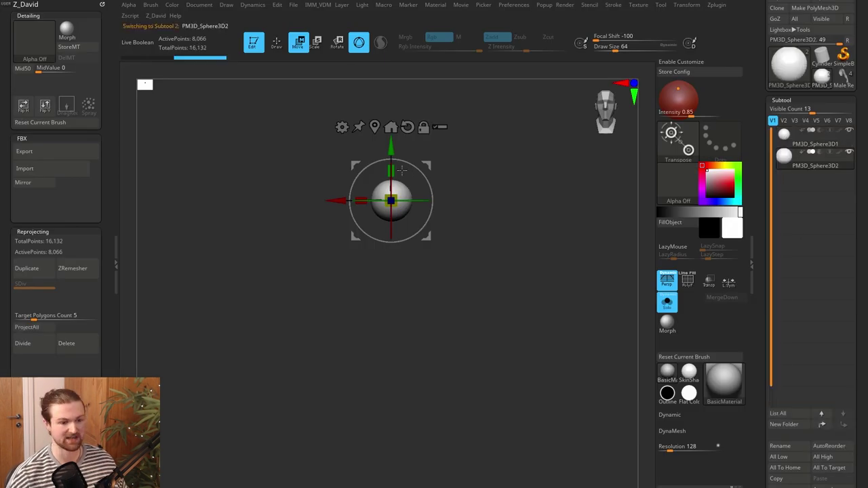
{"action": "left_click_drag", "start_coordinate": [391, 145], "coordinate": [391, 268]}
{"action": "left_click", "coordinate": [673, 306]}
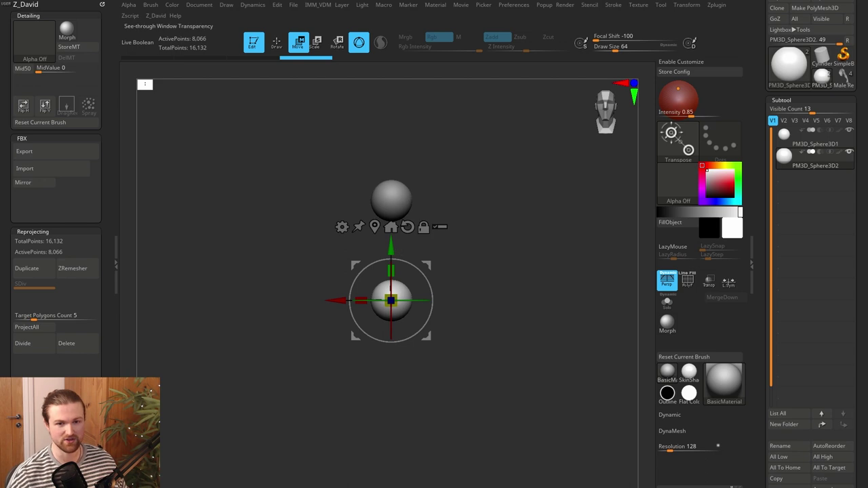
Make the window see-through over the General Arm Proportions chart and align the second sphere with the elbow
{"action": "left_click_drag", "start_coordinate": [668, 1], "coordinate": [685, 1]}
{"action": "left_click_drag", "start_coordinate": [550, 259], "coordinate": [529, 218], "text": "alt"}
{"action": "left_click_drag", "start_coordinate": [413, 209], "coordinate": [412, 212]}
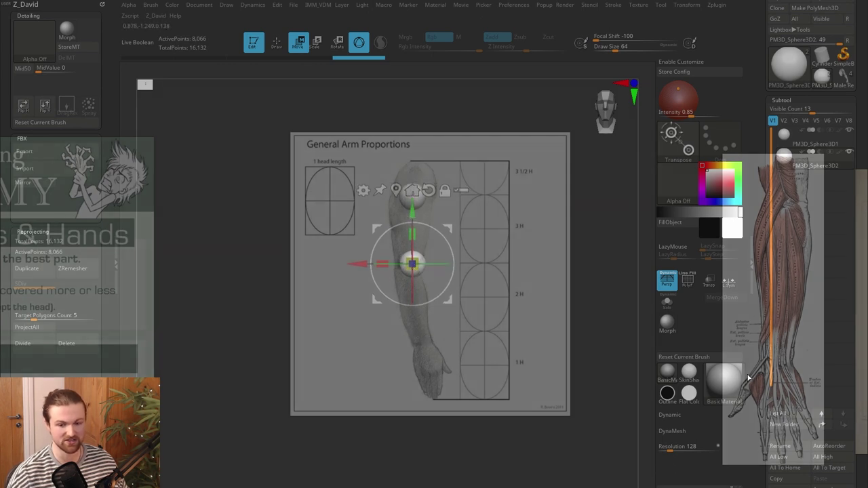
Duplicate the elbow sphere and place the copy as the wrist joint
{"action": "left_click", "coordinate": [782, 486]}
{"action": "left_click_drag", "start_coordinate": [448, 229], "coordinate": [463, 311]}
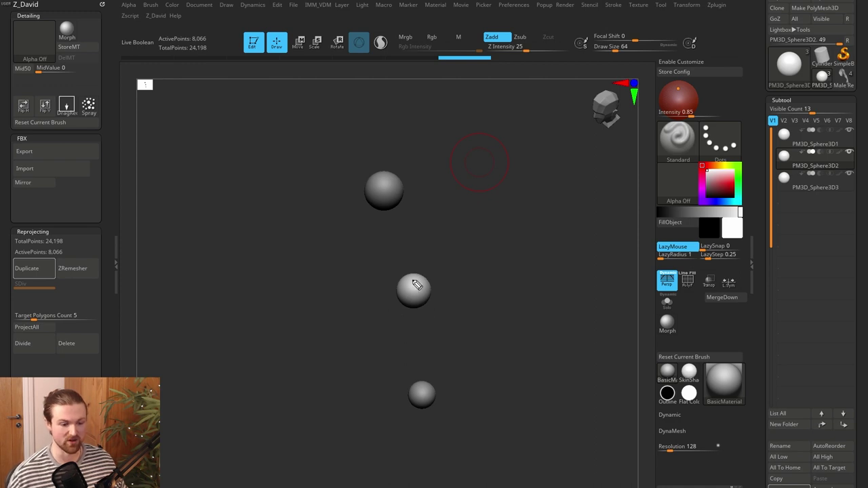
Mark the shoulder, elbow and wrist spheres with annotation crosses
{"action": "mouse_move", "coordinate": [381, 185]}
{"action": "left_mouse_down"}
{"action": "mouse_move", "coordinate": [391, 196]}
{"action": "mouse_move", "coordinate": [383, 207]}
{"action": "left_mouse_up"}
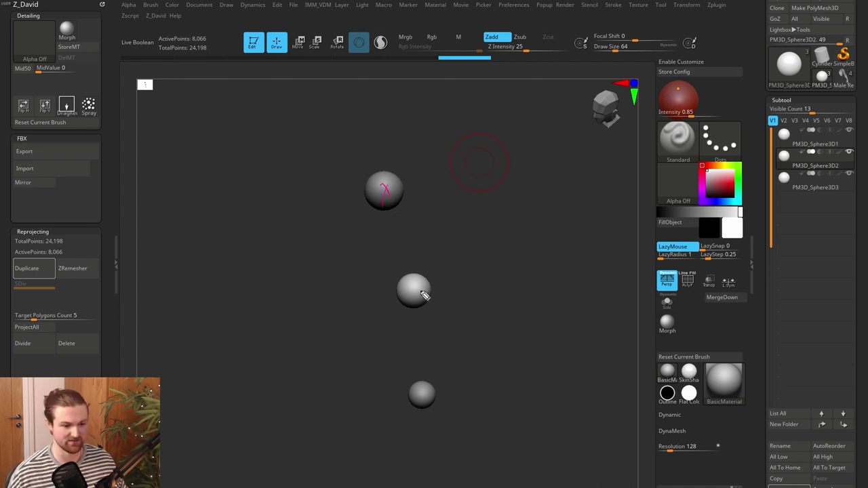
{"action": "mouse_move", "coordinate": [411, 284]}
{"action": "left_mouse_down"}
{"action": "mouse_move", "coordinate": [421, 297]}
{"action": "mouse_move", "coordinate": [412, 300]}
{"action": "left_mouse_up"}
{"action": "left_click_drag", "start_coordinate": [419, 391], "coordinate": [427, 400]}
{"action": "left_click_drag", "start_coordinate": [426, 389], "coordinate": [417, 400]}
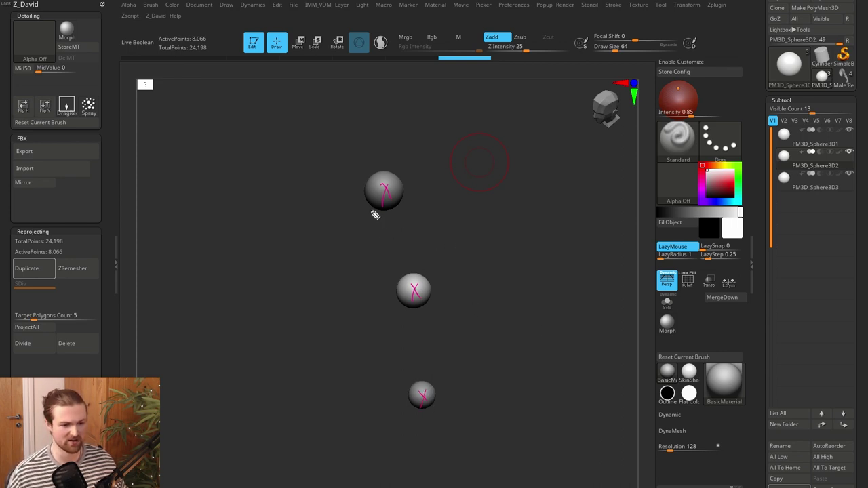
Sketch the upper arm and forearm outlines as annotations around the three joint spheres
{"action": "mouse_move", "coordinate": [396, 161]}
{"action": "left_mouse_down"}
{"action": "mouse_move", "coordinate": [406, 216]}
{"action": "mouse_move", "coordinate": [393, 270]}
{"action": "left_mouse_up"}
{"action": "left_click_drag", "start_coordinate": [374, 226], "coordinate": [390, 270]}
{"action": "mouse_move", "coordinate": [408, 207]}
{"action": "left_mouse_down"}
{"action": "mouse_move", "coordinate": [420, 271]}
{"action": "mouse_move", "coordinate": [403, 363]}
{"action": "mouse_move", "coordinate": [409, 397]}
{"action": "left_mouse_up"}
{"action": "left_click_drag", "start_coordinate": [431, 292], "coordinate": [431, 395]}
{"action": "left_click_drag", "start_coordinate": [420, 261], "coordinate": [427, 293]}
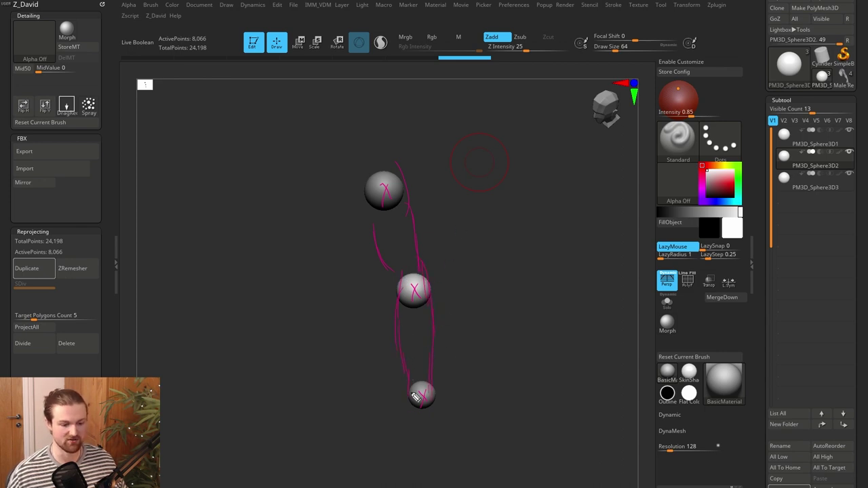
{"action": "mouse_move", "coordinate": [409, 395]}
{"action": "left_mouse_down"}
{"action": "mouse_move", "coordinate": [414, 435]}
{"action": "mouse_move", "coordinate": [432, 407]}
{"action": "mouse_move", "coordinate": [420, 440]}
{"action": "mouse_move", "coordinate": [433, 407]}
{"action": "left_mouse_up"}
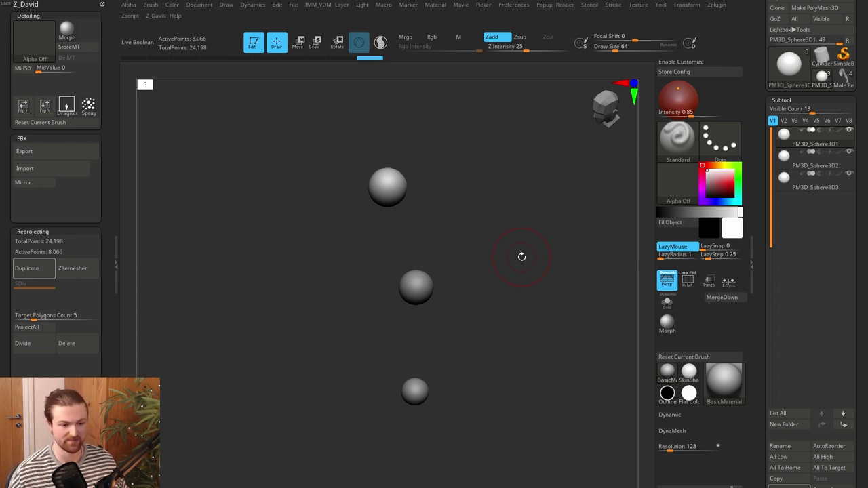
Insert a Capsule from the IMM Primitives brush onto the underside of the shoulder sphere
{"action": "left_click_drag", "start_coordinate": [521, 257], "coordinate": [521, 278], "text": "alt"}
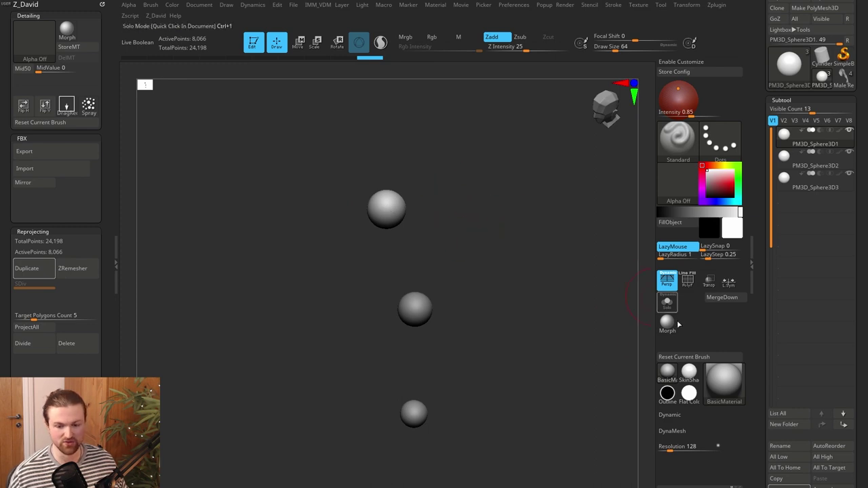
{"action": "left_click", "coordinate": [670, 151]}
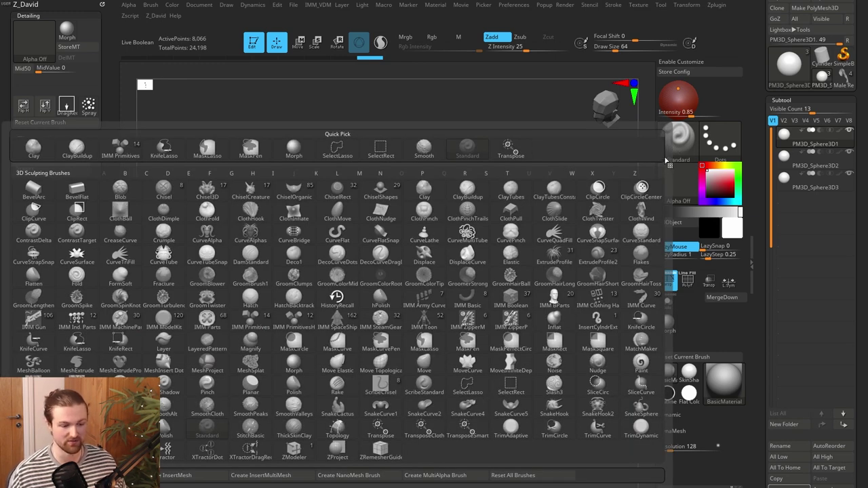
{"action": "left_click", "coordinate": [261, 326]}
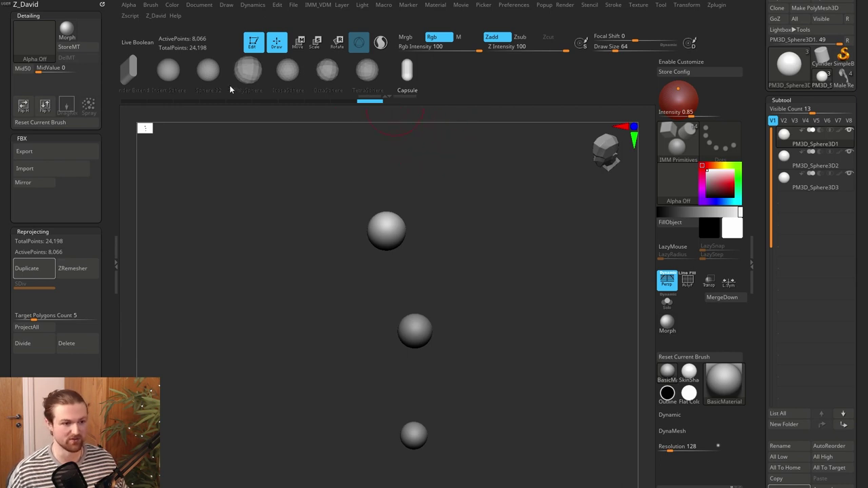
{"action": "left_click", "coordinate": [410, 80]}
{"action": "left_click_drag", "start_coordinate": [523, 246], "coordinate": [448, 245]}
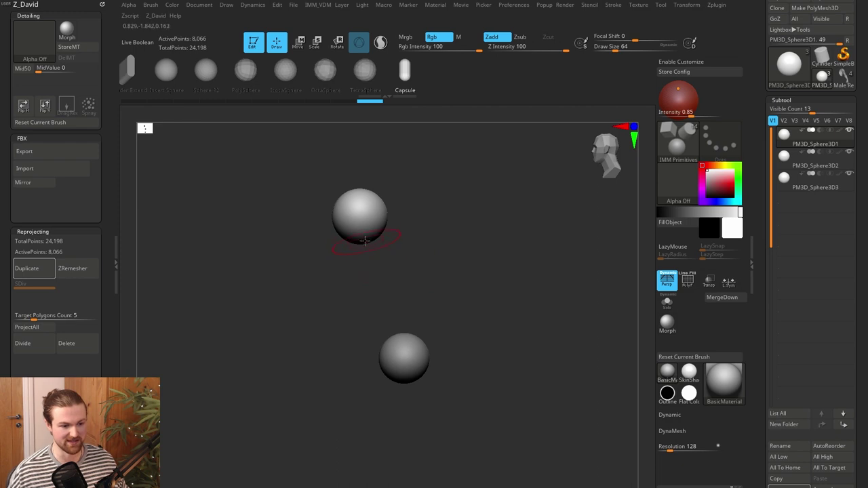
{"action": "left_click_drag", "start_coordinate": [369, 236], "coordinate": [382, 295]}
Use the transform gizmo to turn the capsule upright between the shoulder and elbow spheres
{"action": "left_click_drag", "start_coordinate": [490, 289], "coordinate": [525, 293]}
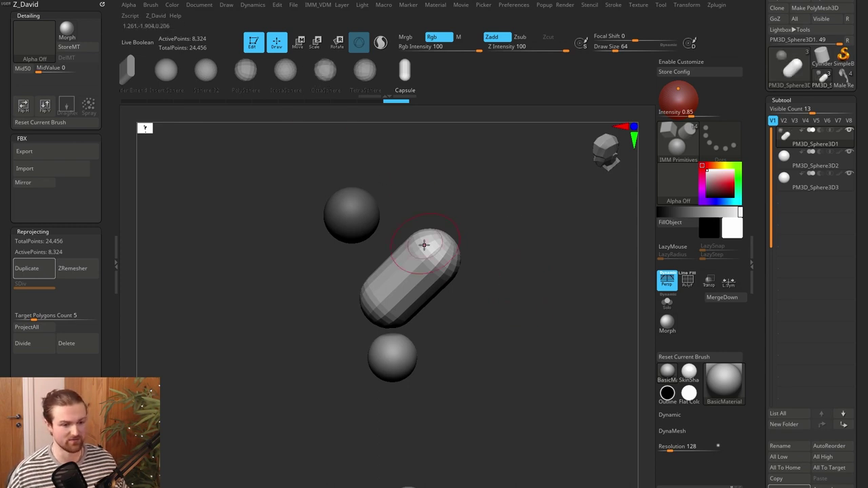
{"action": "left_click_drag", "start_coordinate": [500, 229], "coordinate": [527, 222], "text": "alt"}
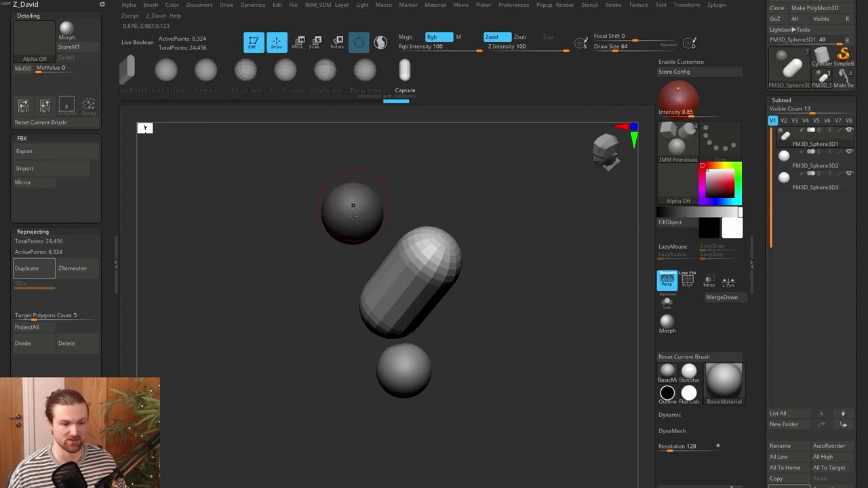
{"action": "left_click", "coordinate": [299, 48]}
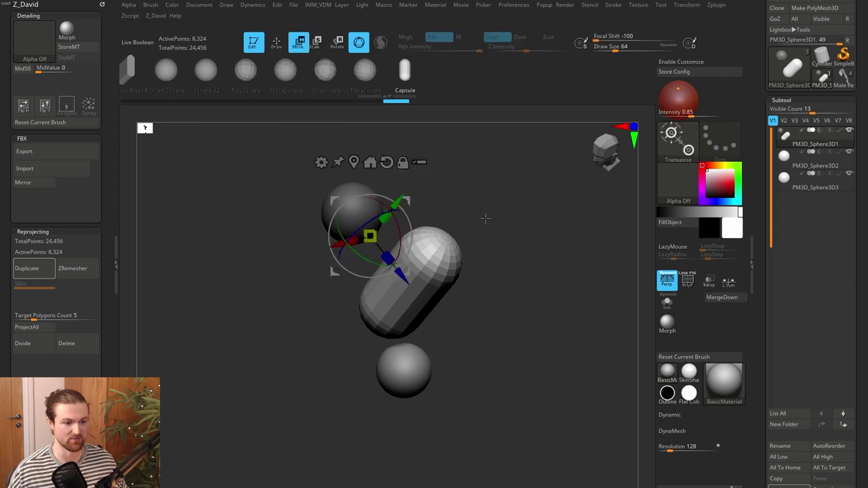
{"action": "left_click", "coordinate": [449, 247], "text": "alt"}
{"action": "left_click_drag", "start_coordinate": [464, 208], "coordinate": [427, 215]}
{"action": "left_click_drag", "start_coordinate": [450, 247], "coordinate": [462, 358], "text": "alt"}
{"action": "left_click_drag", "start_coordinate": [490, 209], "coordinate": [467, 202]}
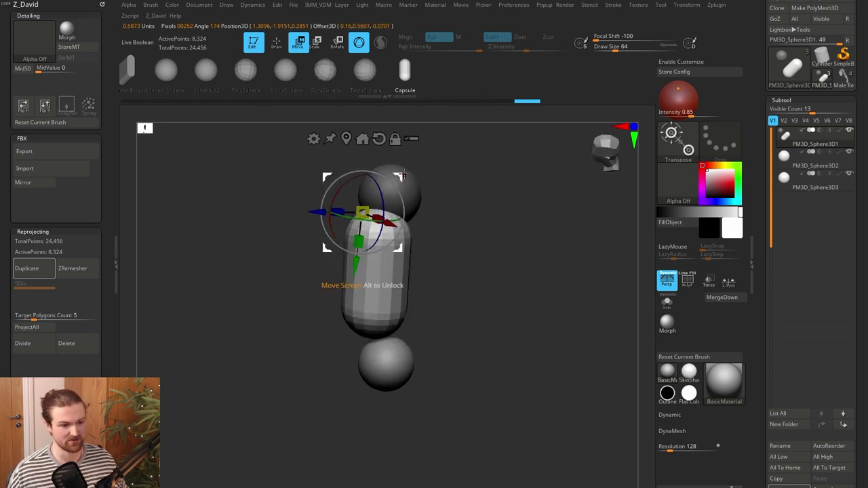
Reposition and lengthen the capsule so it spans from the shoulder sphere to the elbow sphere
{"action": "left_click_drag", "start_coordinate": [399, 178], "coordinate": [409, 173]}
{"action": "left_click_drag", "start_coordinate": [465, 200], "coordinate": [450, 186]}
{"action": "left_click_drag", "start_coordinate": [403, 170], "coordinate": [378, 166]}
{"action": "left_click_drag", "start_coordinate": [429, 222], "coordinate": [467, 244]}
{"action": "mouse_move", "coordinate": [369, 240]}
{"action": "left_mouse_down"}
{"action": "mouse_move", "coordinate": [358, 231]}
{"action": "mouse_move", "coordinate": [361, 244]}
{"action": "left_mouse_up"}
{"action": "left_click_drag", "start_coordinate": [449, 247], "coordinate": [480, 236]}
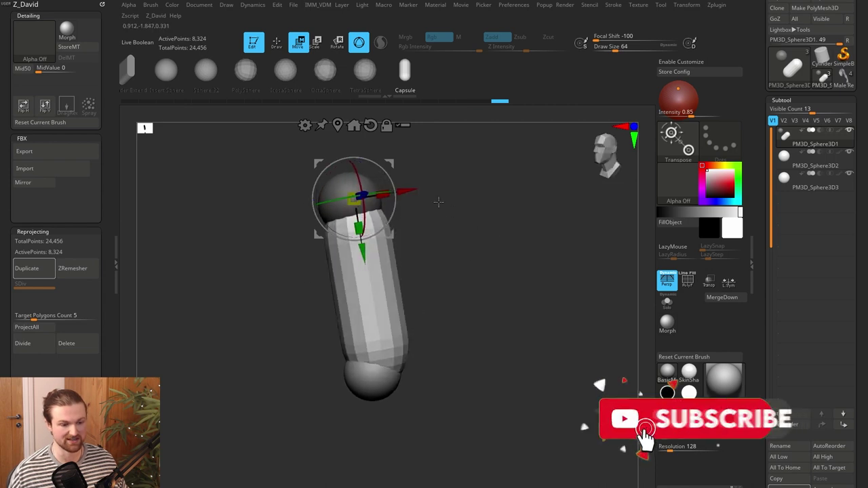
{"action": "left_click_drag", "start_coordinate": [390, 165], "coordinate": [387, 183]}
{"action": "left_click_drag", "start_coordinate": [494, 234], "coordinate": [466, 242]}
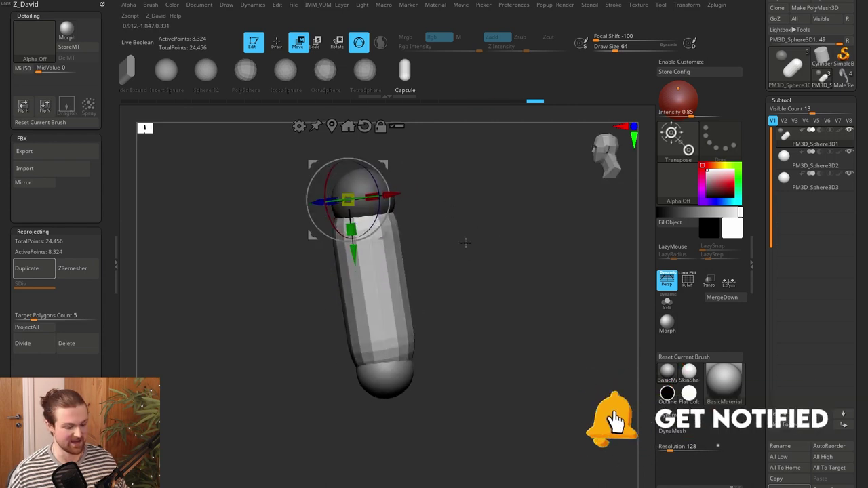
Switch to the Move brush with a draw size of 172 and show the capsule's PolyFrame wireframe
{"action": "key", "text": "q"}
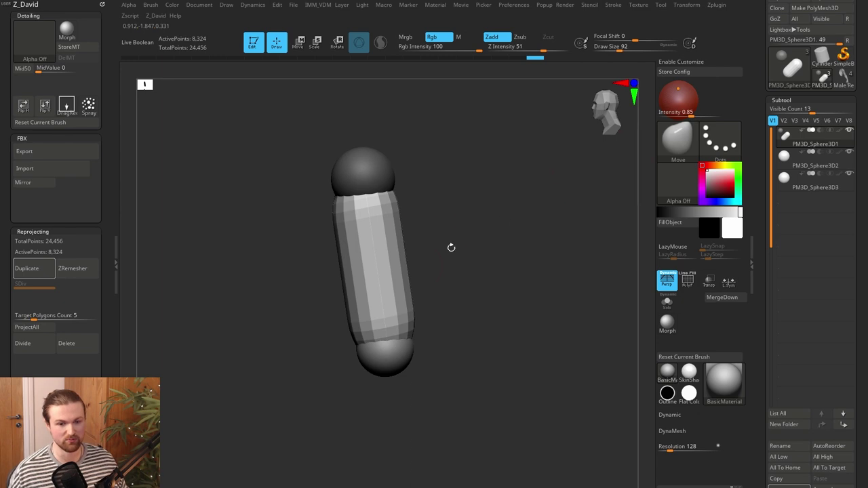
{"action": "key", "text": "]"}
{"action": "key", "text": "]"}
{"action": "key", "text": "]"}
{"action": "key", "text": "]"}
{"action": "key", "text": "]"}
{"action": "key", "text": "]"}
{"action": "key", "text": "]"}
{"action": "key", "text": "]"}
{"action": "left_click_drag", "start_coordinate": [445, 265], "coordinate": [428, 261]}
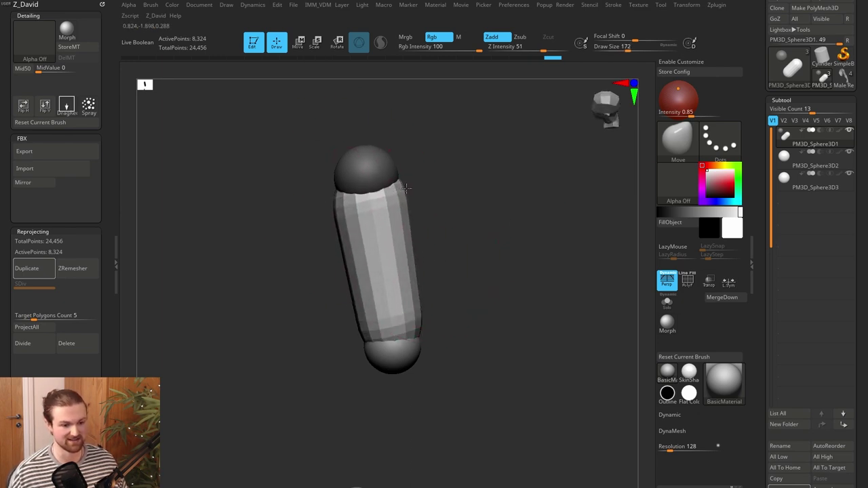
{"action": "key", "text": "shift+f"}
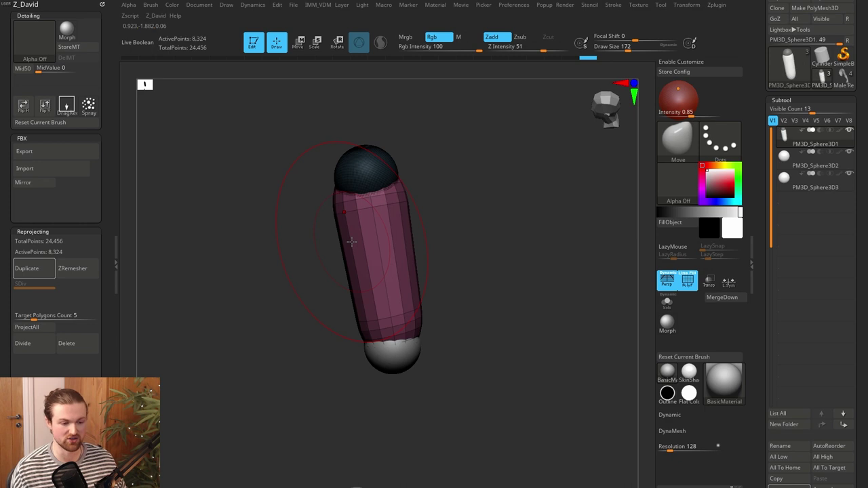
Taper and fit the lower end of the upper-arm capsule around the elbow sphere with the Move brush
{"action": "left_click_drag", "start_coordinate": [305, 307], "coordinate": [331, 304]}
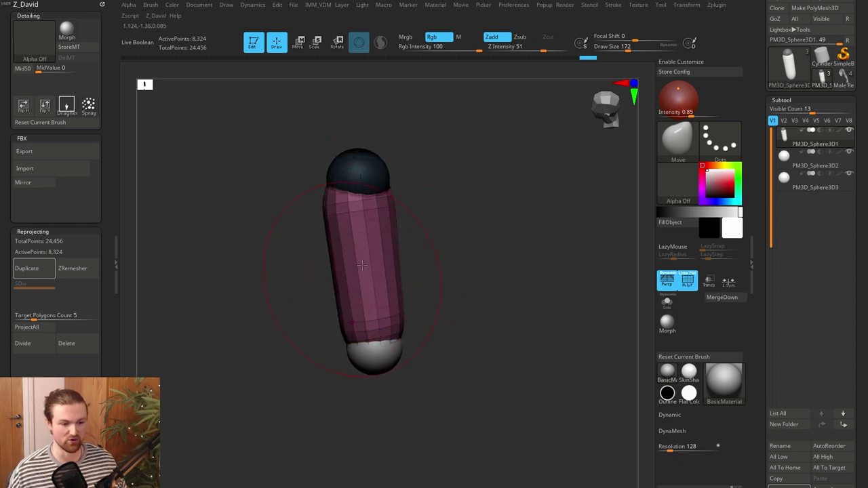
{"action": "left_click_drag", "start_coordinate": [477, 312], "coordinate": [458, 308]}
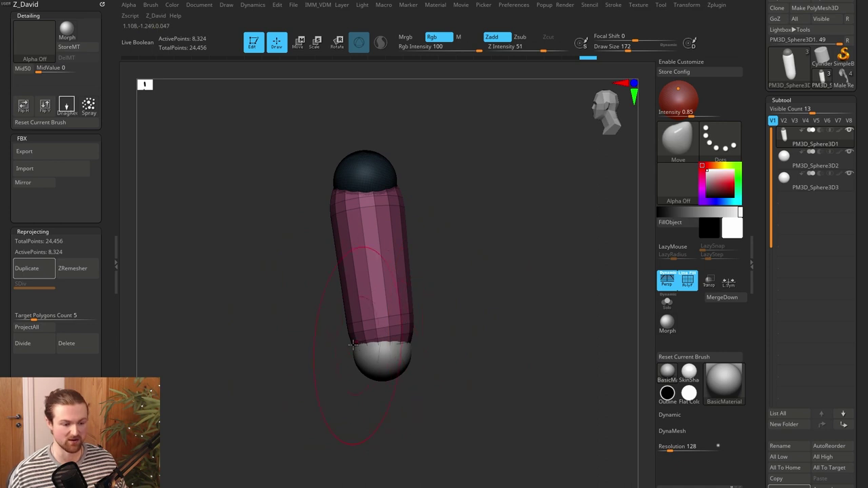
{"action": "left_click_drag", "start_coordinate": [350, 341], "coordinate": [358, 339]}
{"action": "left_click_drag", "start_coordinate": [412, 338], "coordinate": [440, 329]}
{"action": "mouse_move", "coordinate": [384, 313]}
{"action": "left_mouse_down"}
{"action": "mouse_move", "coordinate": [428, 316]}
{"action": "mouse_move", "coordinate": [398, 327]}
{"action": "left_mouse_up"}
{"action": "mouse_move", "coordinate": [470, 324]}
{"action": "left_mouse_down"}
{"action": "mouse_move", "coordinate": [415, 339]}
{"action": "mouse_move", "coordinate": [437, 347]}
{"action": "mouse_move", "coordinate": [391, 355]}
{"action": "left_mouse_up"}
{"action": "key", "text": "]"}
{"action": "left_click_drag", "start_coordinate": [422, 314], "coordinate": [415, 321]}
{"action": "left_click_drag", "start_coordinate": [393, 355], "coordinate": [393, 345]}
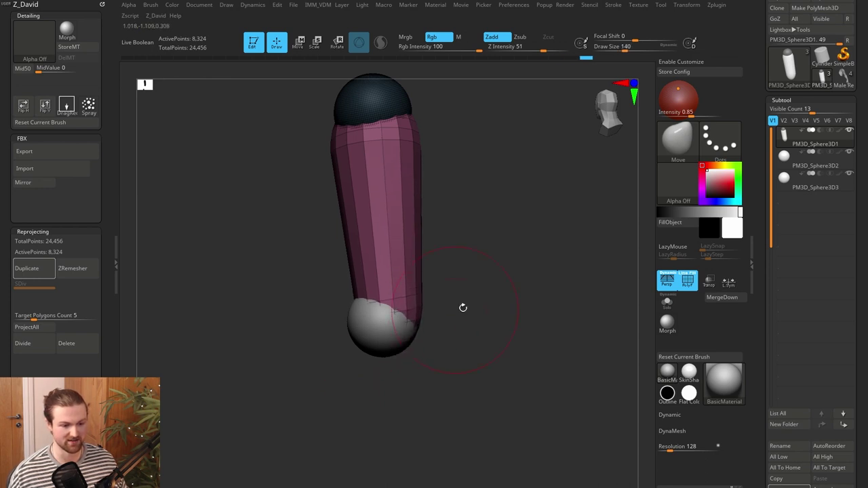
Fit the top of the upper-arm capsule closely against the shoulder sphere using a larger Move brush
{"action": "left_click_drag", "start_coordinate": [470, 288], "coordinate": [458, 342], "text": "alt"}
{"action": "mouse_move", "coordinate": [457, 342]}
{"action": "left_mouse_down"}
{"action": "mouse_move", "coordinate": [484, 338]}
{"action": "mouse_move", "coordinate": [465, 312]}
{"action": "left_mouse_up"}
{"action": "left_click_drag", "start_coordinate": [461, 299], "coordinate": [472, 370], "text": "alt"}
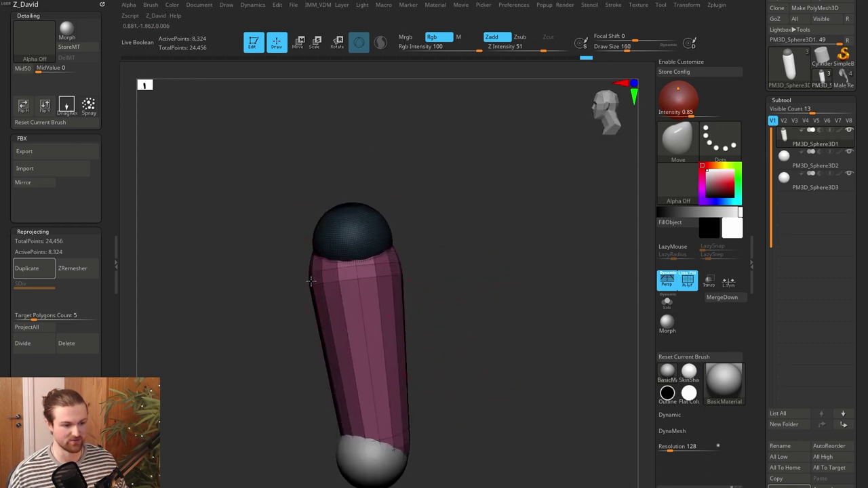
{"action": "key", "text": "]"}
{"action": "left_click_drag", "start_coordinate": [312, 280], "coordinate": [324, 255]}
{"action": "left_click_drag", "start_coordinate": [409, 304], "coordinate": [399, 301]}
{"action": "mouse_move", "coordinate": [468, 258]}
{"action": "left_mouse_down"}
{"action": "mouse_move", "coordinate": [399, 258]}
{"action": "mouse_move", "coordinate": [519, 272]}
{"action": "left_mouse_up"}
{"action": "mouse_move", "coordinate": [516, 271]}
{"action": "left_mouse_down"}
{"action": "mouse_move", "coordinate": [400, 287]}
{"action": "mouse_move", "coordinate": [457, 289]}
{"action": "left_mouse_up"}
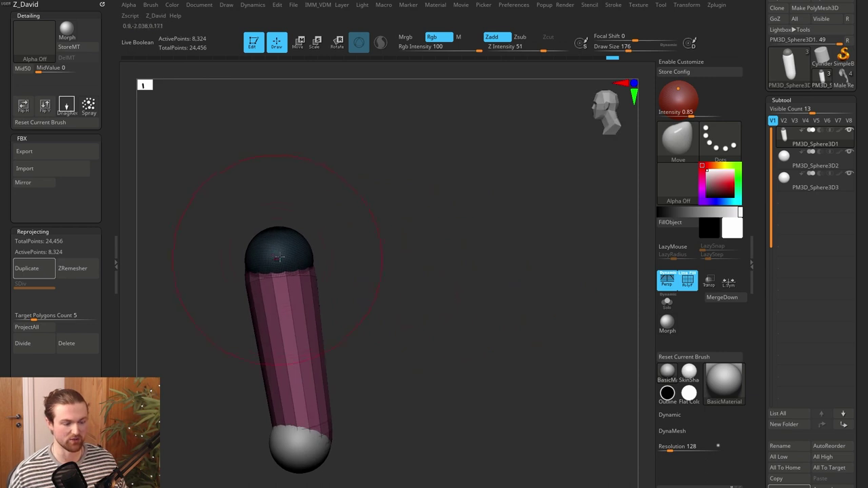
{"action": "left_click_drag", "start_coordinate": [371, 235], "coordinate": [480, 237]}
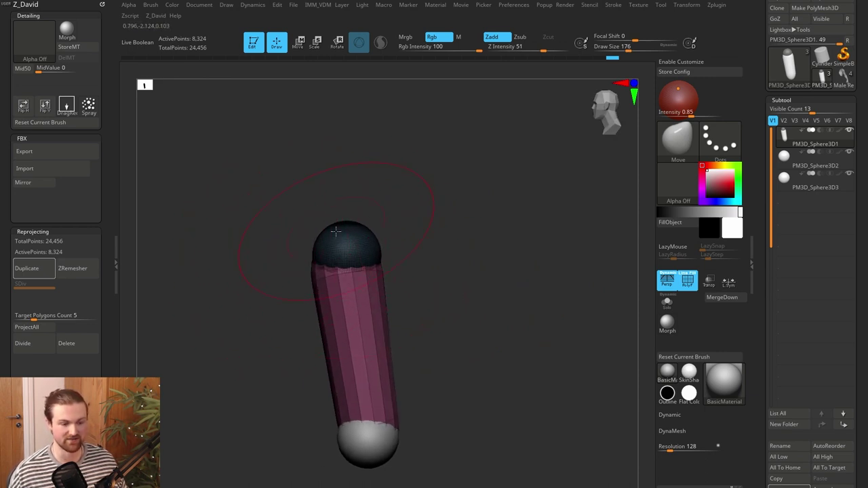
{"action": "left_click_drag", "start_coordinate": [475, 404], "coordinate": [538, 270]}
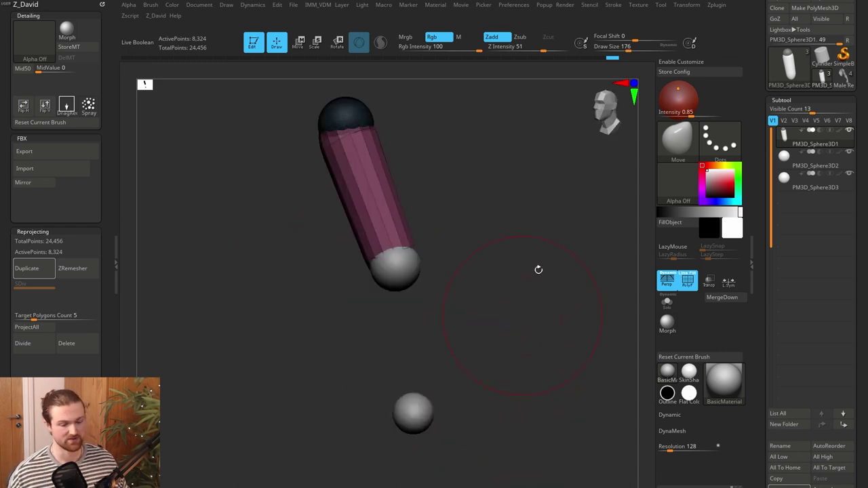
Select the elbow sphere's subtool and insert an IMM Primitives Capsule spanning from the elbow to the wrist as the forearm
{"action": "left_click", "coordinate": [399, 277], "text": "alt"}
{"action": "left_click_drag", "start_coordinate": [469, 322], "coordinate": [474, 303], "text": "alt"}
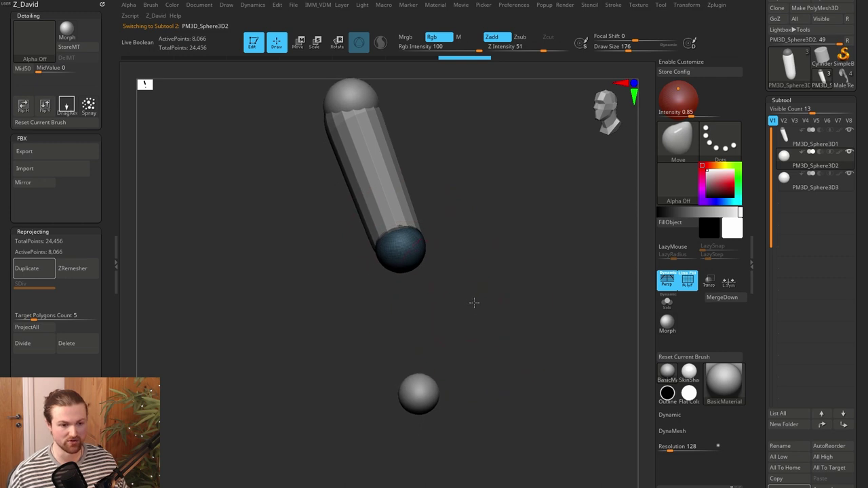
{"action": "left_click", "coordinate": [679, 142]}
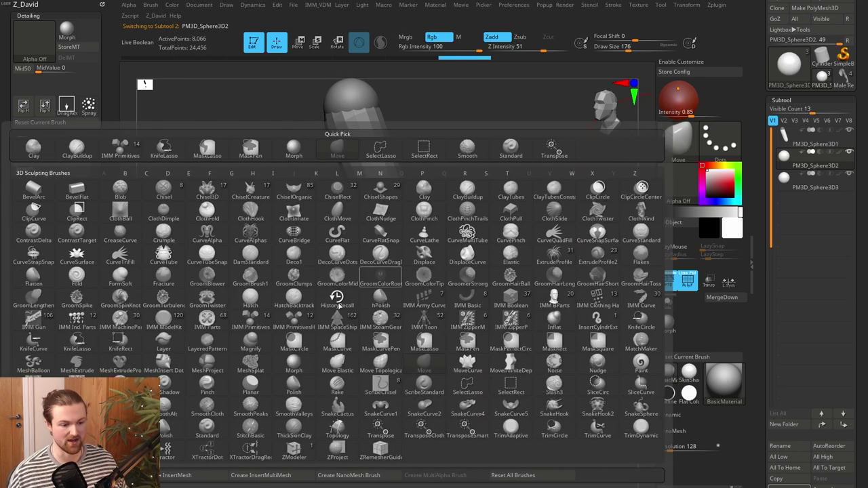
{"action": "left_click", "coordinate": [253, 329]}
{"action": "mouse_move", "coordinate": [447, 330]}
{"action": "left_mouse_down"}
{"action": "mouse_move", "coordinate": [447, 286]}
{"action": "mouse_move", "coordinate": [435, 269]}
{"action": "left_mouse_up"}
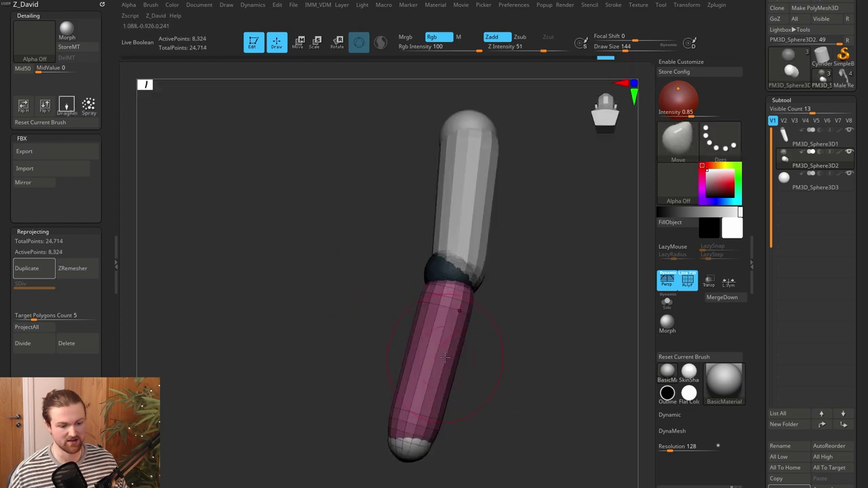
Taper the forearm capsule toward the wrist with the Move brush at a draw size of 144
{"action": "mouse_move", "coordinate": [502, 426]}
{"action": "left_mouse_down", "text": "alt"}
{"action": "mouse_move", "coordinate": [485, 368]}
{"action": "mouse_move", "coordinate": [461, 428]}
{"action": "mouse_move", "coordinate": [552, 395]}
{"action": "mouse_move", "coordinate": [489, 398]}
{"action": "mouse_move", "coordinate": [465, 356]}
{"action": "mouse_move", "coordinate": [432, 357]}
{"action": "mouse_move", "coordinate": [428, 381]}
{"action": "mouse_move", "coordinate": [492, 367]}
{"action": "left_mouse_up", "text": "alt"}
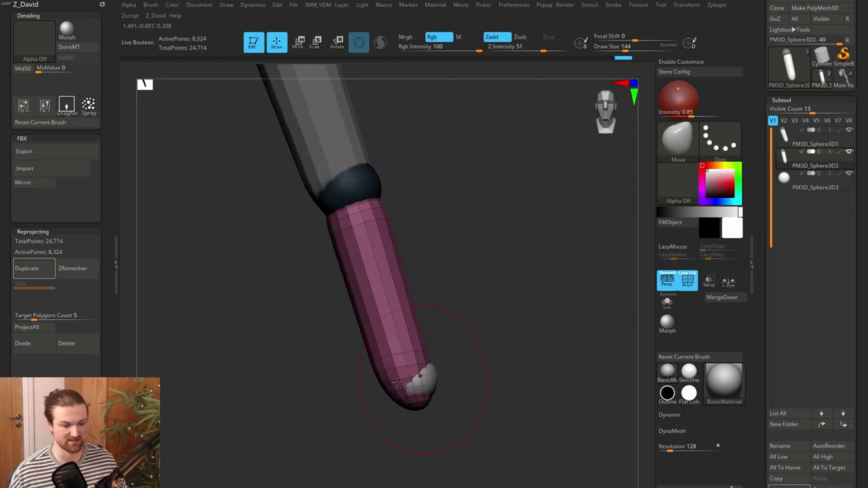
{"action": "left_click_drag", "start_coordinate": [384, 385], "coordinate": [421, 371]}
{"action": "left_click_drag", "start_coordinate": [479, 359], "coordinate": [477, 327]}
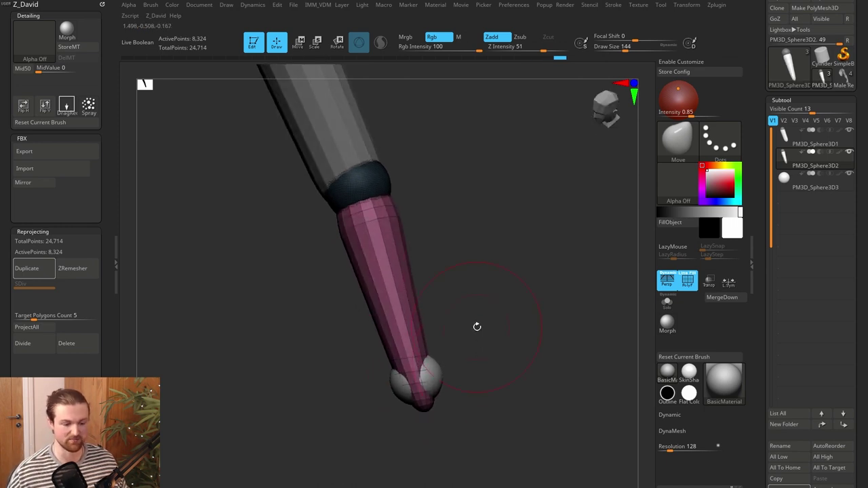
{"action": "mouse_move", "coordinate": [524, 321]}
{"action": "left_mouse_down"}
{"action": "mouse_move", "coordinate": [482, 337]}
{"action": "mouse_move", "coordinate": [464, 329]}
{"action": "mouse_move", "coordinate": [464, 313]}
{"action": "mouse_move", "coordinate": [420, 300]}
{"action": "mouse_move", "coordinate": [422, 267]}
{"action": "left_mouse_up"}
{"action": "left_click_drag", "start_coordinate": [462, 286], "coordinate": [381, 289]}
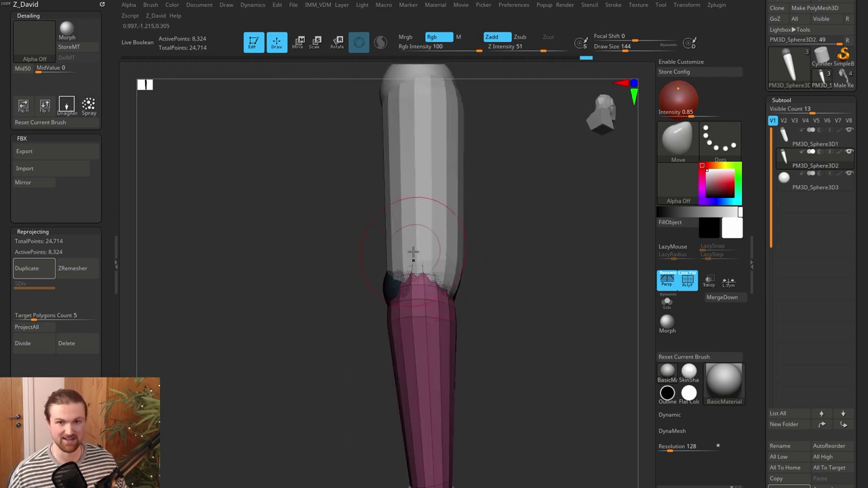
Add a PolySphere below the wrist sphere and shape it into a simple mitten-like hand with the Move brush
{"action": "left_click_drag", "start_coordinate": [516, 323], "coordinate": [485, 299]}
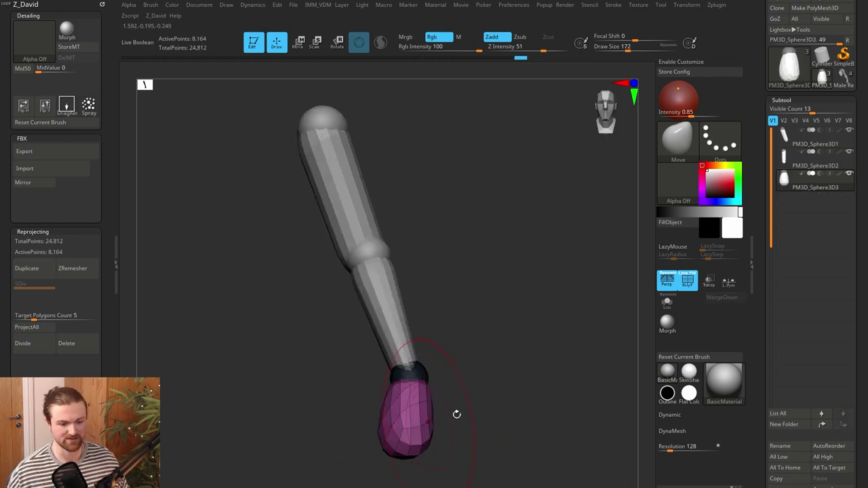
{"action": "left_click_drag", "start_coordinate": [455, 413], "coordinate": [429, 422]}
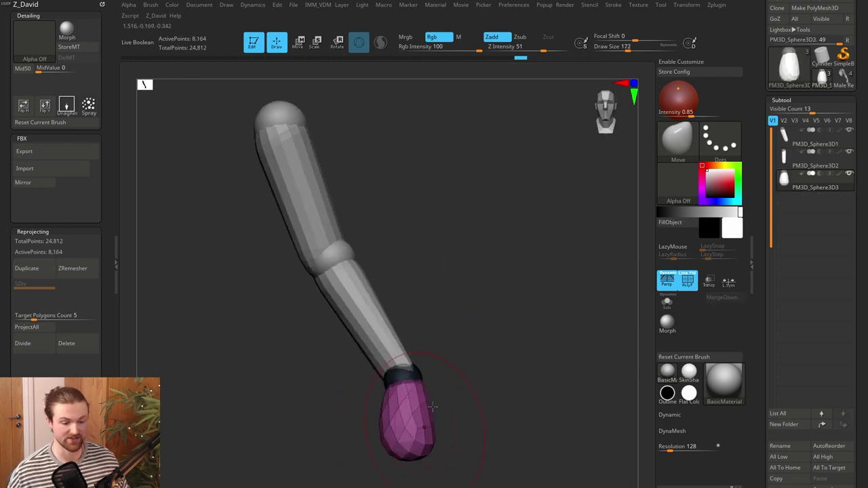
{"action": "left_click_drag", "start_coordinate": [487, 397], "coordinate": [478, 402]}
{"action": "left_click_drag", "start_coordinate": [392, 449], "coordinate": [430, 443]}
{"action": "left_click_drag", "start_coordinate": [514, 409], "coordinate": [522, 378]}
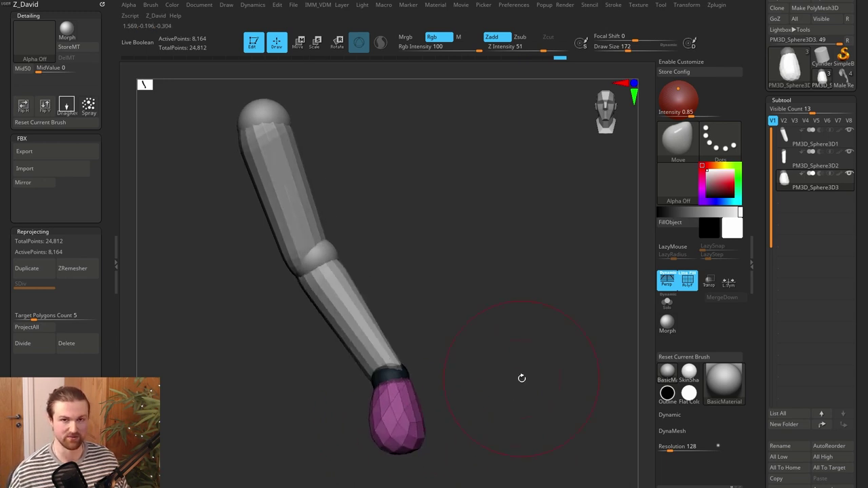
{"action": "left_click_drag", "start_coordinate": [494, 404], "coordinate": [479, 390]}
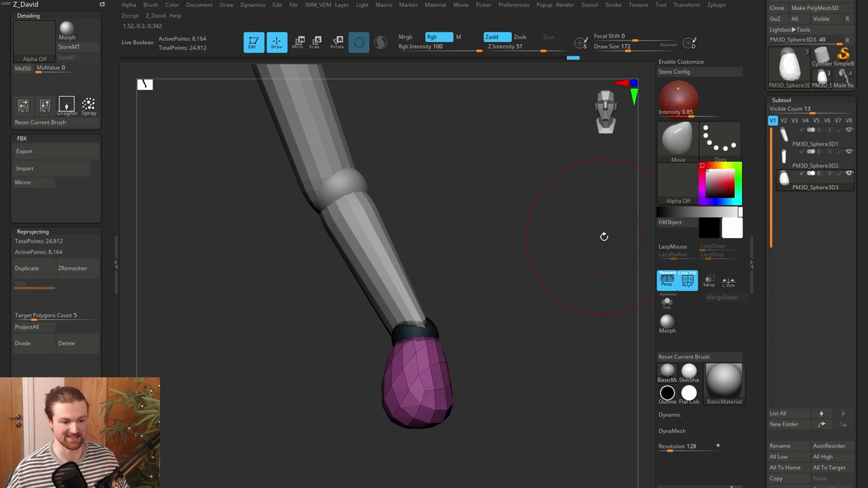
Insert a PolySphere from the IMM Primitives brush onto the shoulder sphere in the upper-arm subtool
{"action": "left_click_drag", "start_coordinate": [493, 253], "coordinate": [512, 285]}
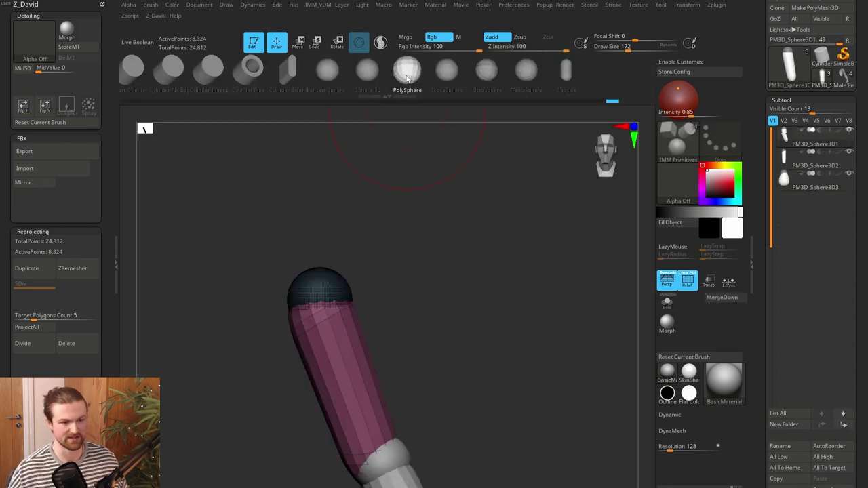
{"action": "left_click_drag", "start_coordinate": [391, 180], "coordinate": [503, 290]}
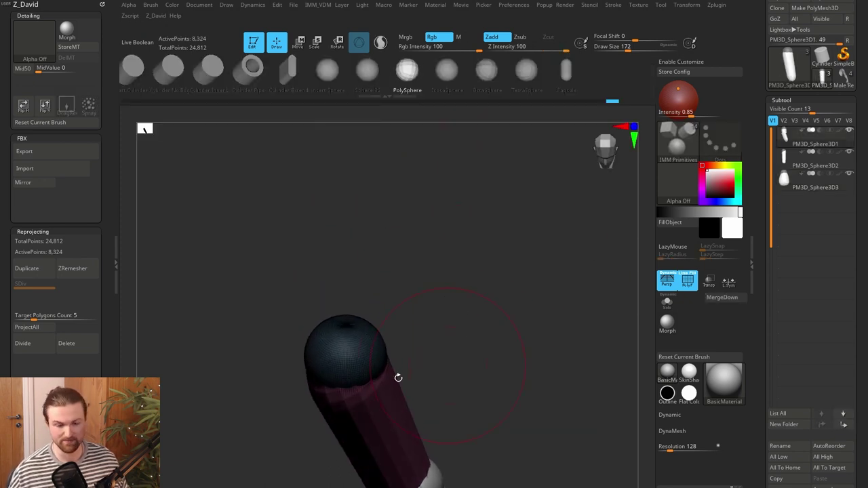
{"action": "left_click_drag", "start_coordinate": [398, 356], "coordinate": [391, 297], "text": "alt"}
{"action": "left_click_drag", "start_coordinate": [467, 317], "coordinate": [454, 266]}
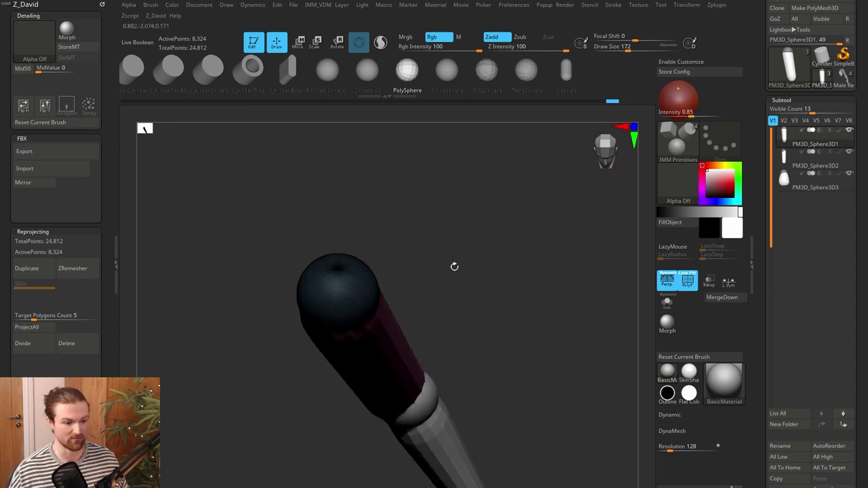
{"action": "left_click_drag", "start_coordinate": [330, 271], "coordinate": [365, 302]}
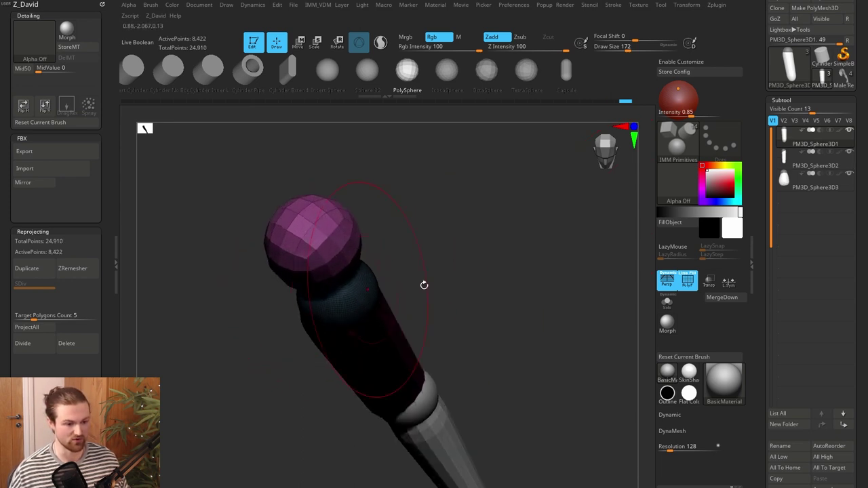
Switch to the Move brush with a draw size of 248 and push the new sphere down over the shoulder
{"action": "left_click_drag", "start_coordinate": [426, 285], "coordinate": [448, 298], "text": "ctrl"}
{"action": "left_click_drag", "start_coordinate": [461, 278], "coordinate": [517, 303]}
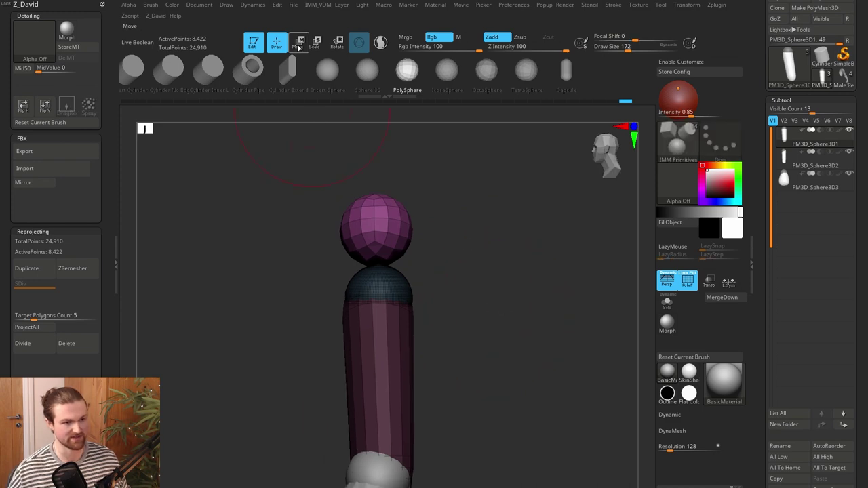
{"action": "left_click", "coordinate": [298, 48]}
{"action": "key", "text": "b"}
{"action": "key", "text": "m"}
{"action": "key", "text": "v"}
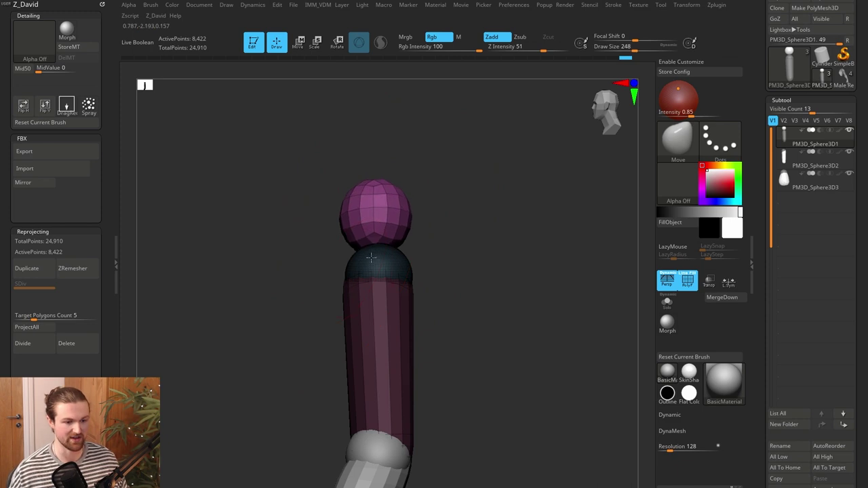
{"action": "right_click_drag", "start_coordinate": [371, 258], "coordinate": [376, 247]}
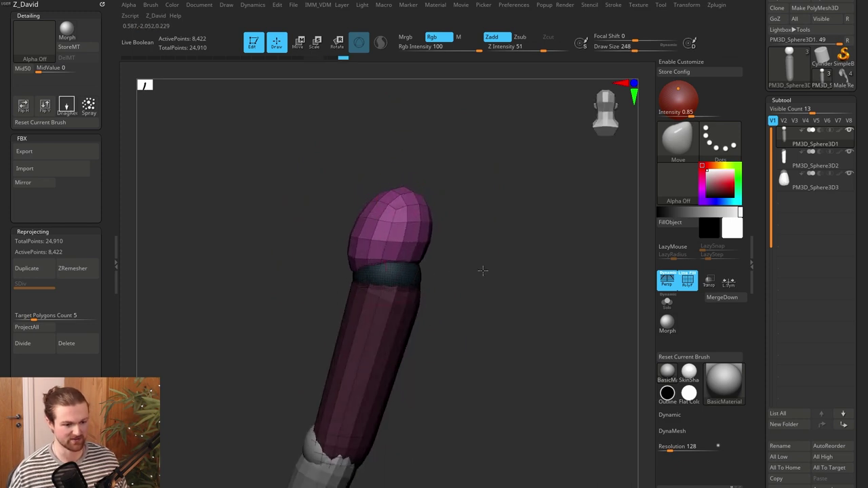
{"action": "right_click_drag", "start_coordinate": [483, 271], "coordinate": [515, 276]}
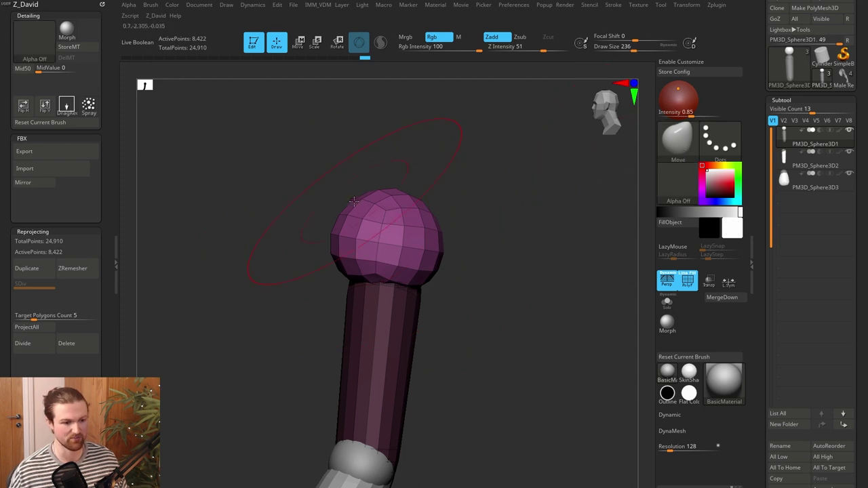
Broaden the shoulder form's upper front and back in side view with the Move brush
{"action": "left_click_drag", "start_coordinate": [351, 200], "coordinate": [342, 178]}
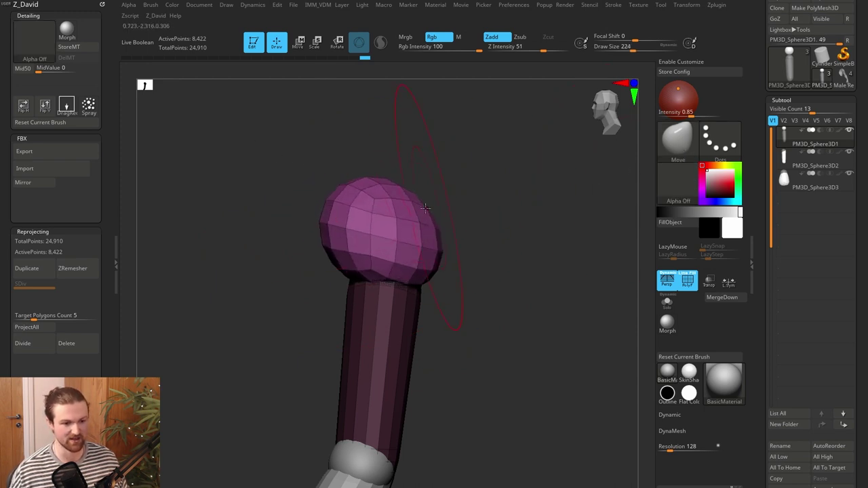
{"action": "left_click_drag", "start_coordinate": [424, 203], "coordinate": [459, 177]}
{"action": "left_click_drag", "start_coordinate": [388, 256], "coordinate": [387, 265]}
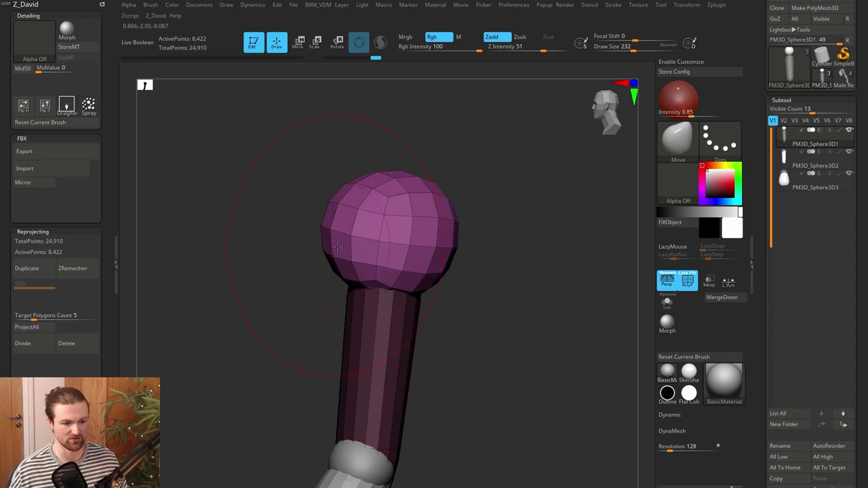
{"action": "left_click_drag", "start_coordinate": [341, 247], "coordinate": [349, 245]}
{"action": "mouse_move", "coordinate": [360, 248]}
{"action": "right_mouse_down"}
{"action": "mouse_move", "coordinate": [468, 262]}
{"action": "mouse_move", "coordinate": [473, 275]}
{"action": "mouse_move", "coordinate": [555, 292]}
{"action": "right_mouse_up"}
Refine the slanted oval silhouette of the shoulder form in front view using the Move brush
{"action": "left_click_drag", "start_coordinate": [357, 229], "coordinate": [333, 217]}
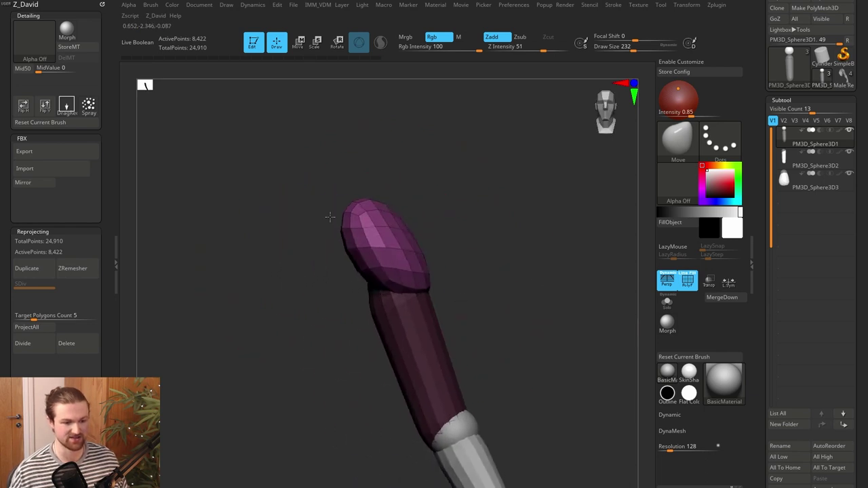
{"action": "left_click_drag", "start_coordinate": [429, 285], "coordinate": [431, 276]}
{"action": "left_click_drag", "start_coordinate": [412, 231], "coordinate": [409, 234]}
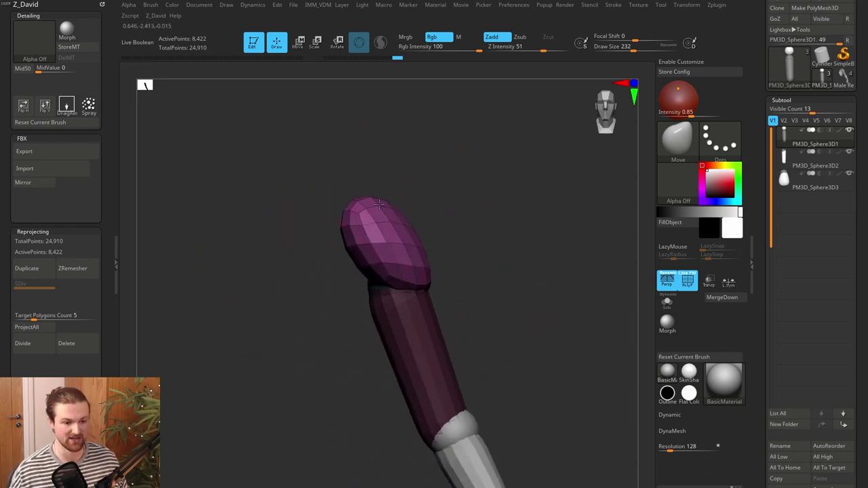
{"action": "left_click_drag", "start_coordinate": [354, 215], "coordinate": [347, 211]}
{"action": "left_click_drag", "start_coordinate": [354, 260], "coordinate": [359, 256]}
{"action": "mouse_move", "coordinate": [459, 269]}
{"action": "right_mouse_down"}
{"action": "mouse_move", "coordinate": [420, 266]}
{"action": "mouse_move", "coordinate": [464, 243]}
{"action": "right_mouse_up"}
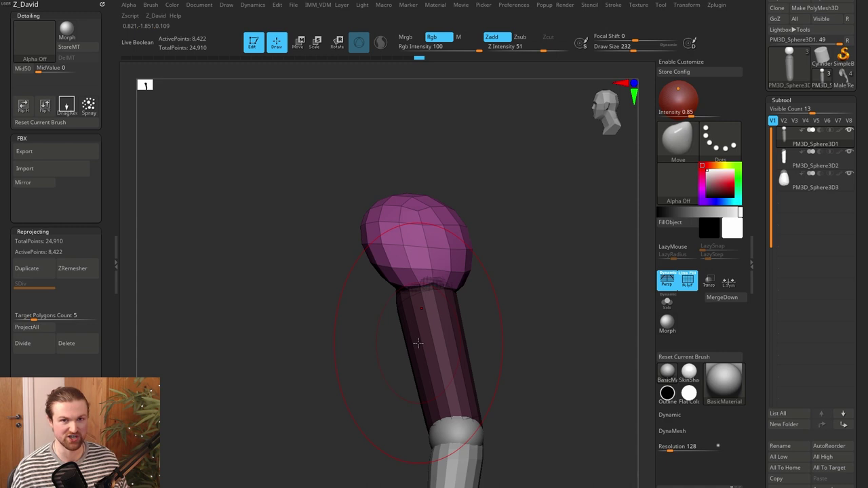
Reduce the Move brush size and pull the shoulder form's lower edge down the upper arm into a deltoid point
{"action": "left_click_drag", "start_coordinate": [564, 303], "coordinate": [521, 329]}
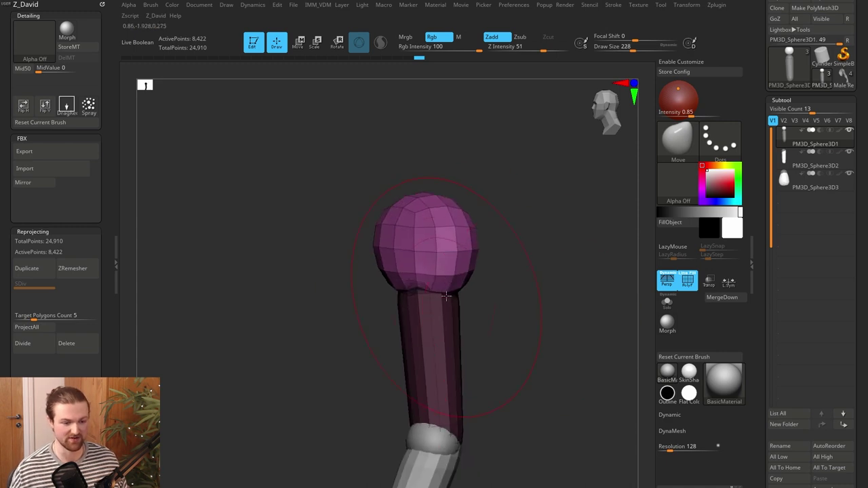
{"action": "key", "text": "["}
{"action": "key", "text": "["}
{"action": "key", "text": "["}
{"action": "key", "text": "["}
{"action": "key", "text": "["}
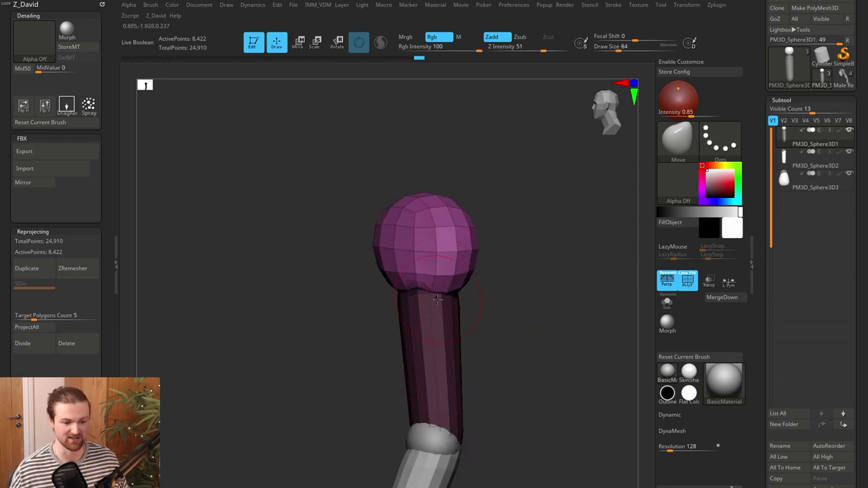
{"action": "key", "text": "]"}
{"action": "left_click_drag", "start_coordinate": [404, 283], "coordinate": [418, 292]}
{"action": "mouse_move", "coordinate": [536, 297]}
{"action": "left_mouse_down"}
{"action": "mouse_move", "coordinate": [508, 302]}
{"action": "mouse_move", "coordinate": [491, 291]}
{"action": "mouse_move", "coordinate": [490, 309]}
{"action": "mouse_move", "coordinate": [473, 302]}
{"action": "mouse_move", "coordinate": [440, 322]}
{"action": "mouse_move", "coordinate": [445, 376]}
{"action": "left_mouse_up"}
{"action": "key", "text": "]"}
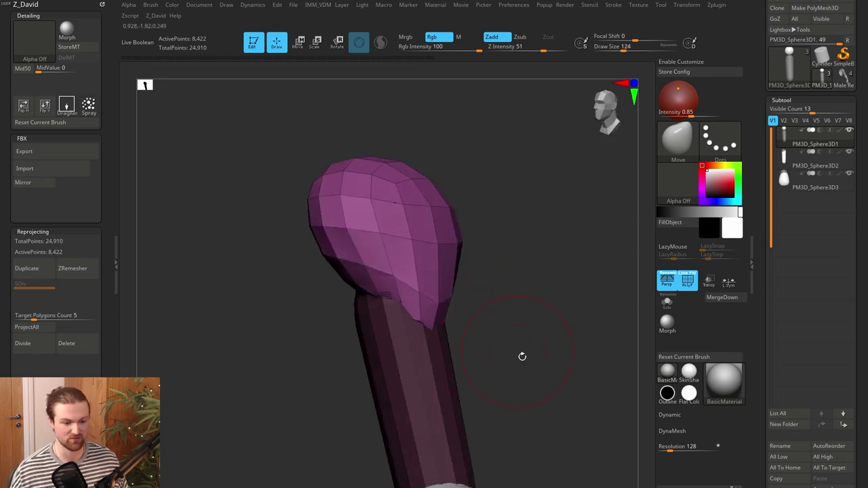
Refine the deltoid's lower point along the upper arm from front and back with the Move brush at a draw size of 136
{"action": "left_click_drag", "start_coordinate": [522, 356], "coordinate": [503, 370]}
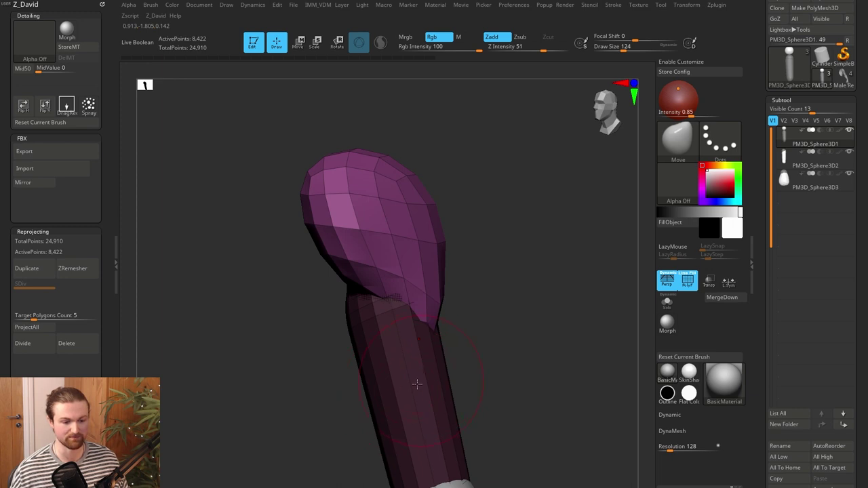
{"action": "mouse_move", "coordinate": [535, 340]}
{"action": "left_mouse_down"}
{"action": "mouse_move", "coordinate": [500, 333]}
{"action": "mouse_move", "coordinate": [531, 314]}
{"action": "mouse_move", "coordinate": [503, 318]}
{"action": "mouse_move", "coordinate": [519, 329]}
{"action": "mouse_move", "coordinate": [516, 292]}
{"action": "left_mouse_up"}
{"action": "mouse_move", "coordinate": [466, 274]}
{"action": "left_mouse_down"}
{"action": "mouse_move", "coordinate": [557, 292]}
{"action": "mouse_move", "coordinate": [562, 283]}
{"action": "mouse_move", "coordinate": [513, 330]}
{"action": "left_mouse_up"}
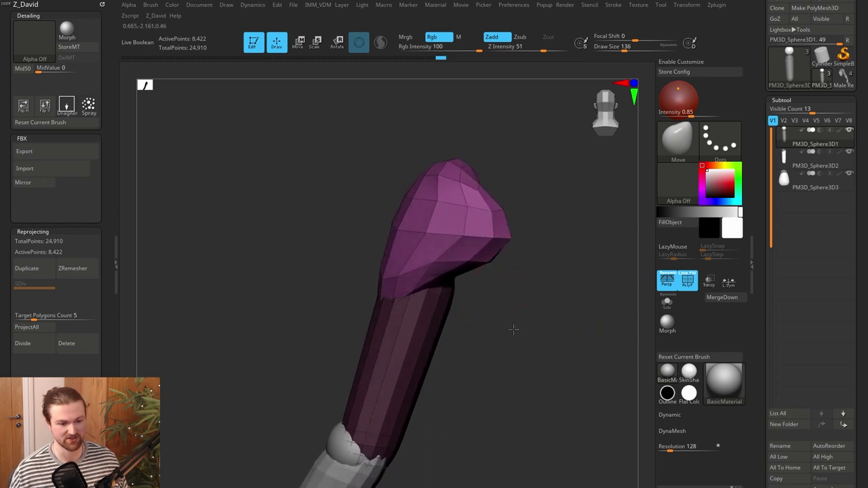
{"action": "left_click_drag", "start_coordinate": [410, 288], "coordinate": [403, 277]}
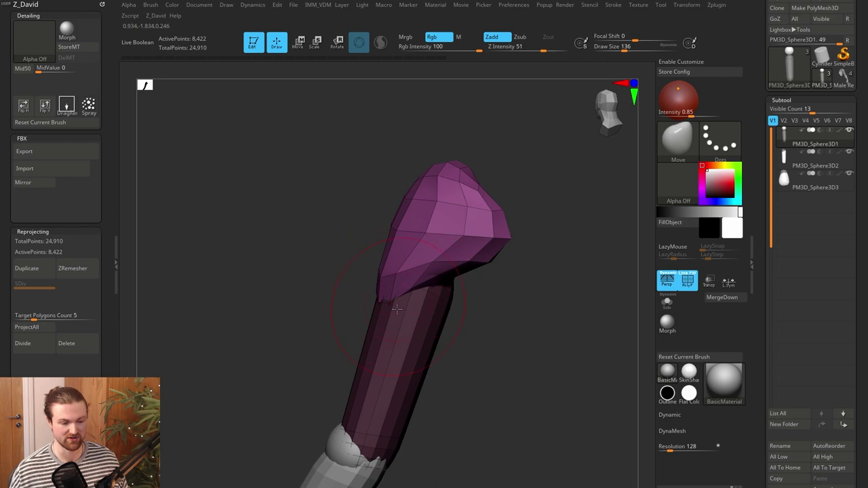
{"action": "left_click_drag", "start_coordinate": [320, 319], "coordinate": [371, 341]}
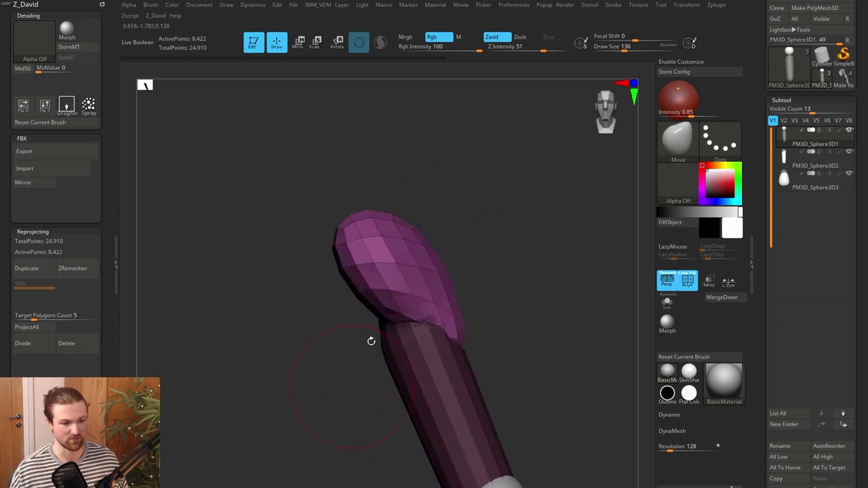
Increase the Move brush size to 188 and pull the deltoid's upper inner side outward in front view
{"action": "key", "text": "bracketright"}
{"action": "key", "text": "bracketright"}
{"action": "left_click_drag", "start_coordinate": [365, 249], "coordinate": [322, 254]}
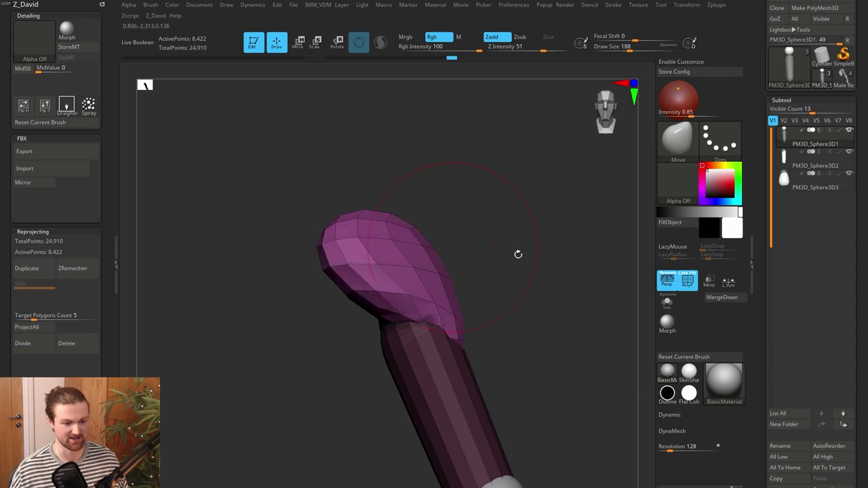
{"action": "left_click_drag", "start_coordinate": [518, 255], "coordinate": [508, 287]}
{"action": "left_click_drag", "start_coordinate": [322, 329], "coordinate": [380, 308]}
{"action": "left_click_drag", "start_coordinate": [550, 316], "coordinate": [545, 298]}
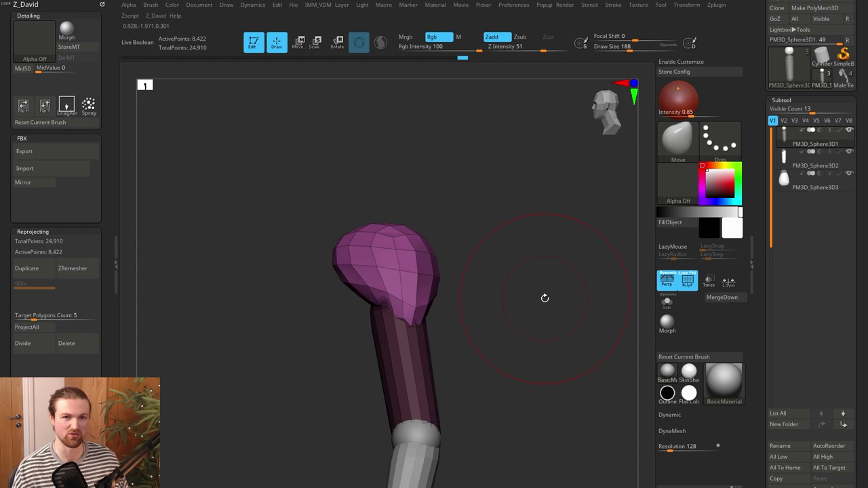
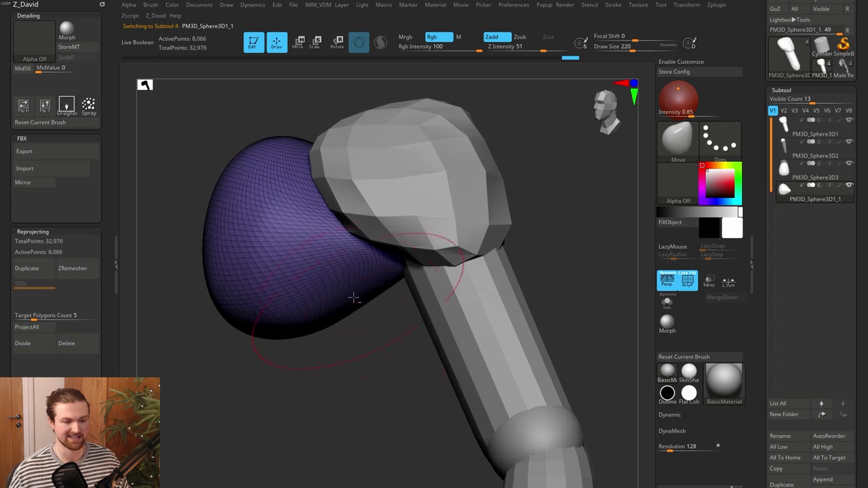
Switch to the Pinch brush and pinch the tapered end of the chest form where it meets the upper arm
{"action": "mouse_move", "coordinate": [370, 389]}
{"action": "left_mouse_down", "text": "alt"}
{"action": "mouse_move", "coordinate": [381, 338]}
{"action": "mouse_move", "coordinate": [390, 363]}
{"action": "left_mouse_up", "text": "alt"}
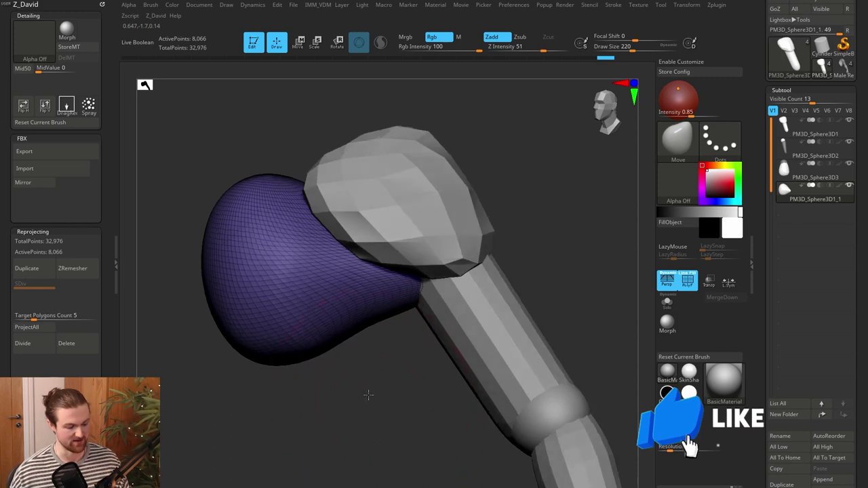
{"action": "key", "text": "b"}
{"action": "key", "text": "p"}
{"action": "key", "text": "i"}
{"action": "left_click_drag", "start_coordinate": [430, 298], "coordinate": [396, 278]}
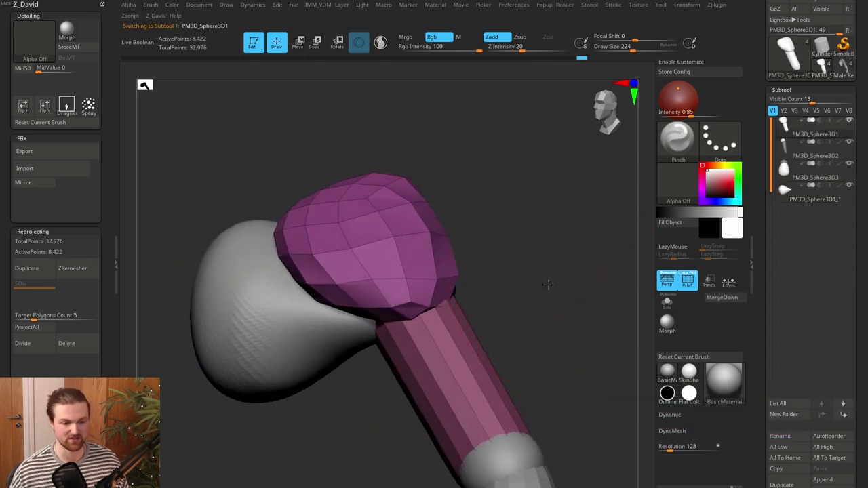
Isolate the deltoid form's polygroup so the upper arm capsule is hidden
{"action": "left_click_drag", "start_coordinate": [550, 310], "coordinate": [512, 300], "text": "alt"}
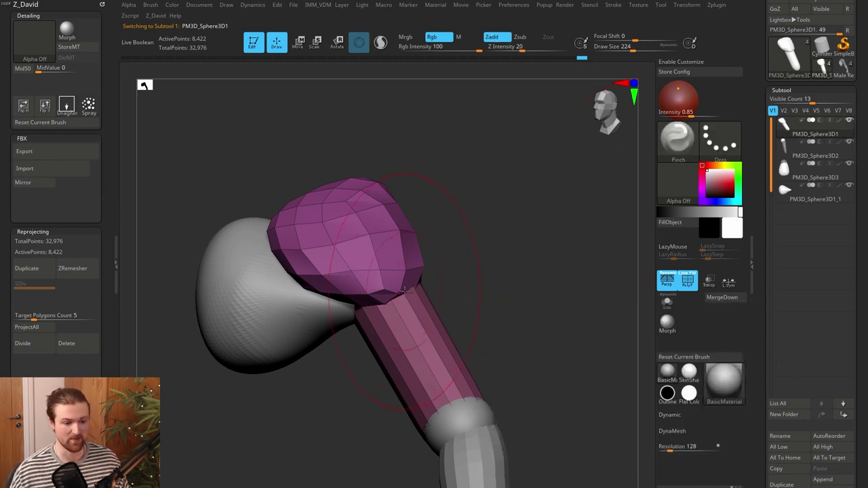
{"action": "key", "text": "shift+f"}
{"action": "key", "text": "shift+f"}
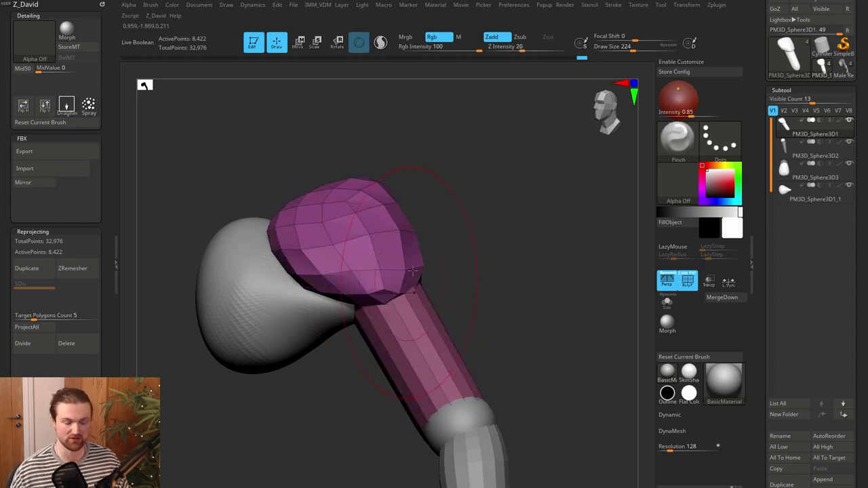
{"action": "key", "text": "ctrl"}
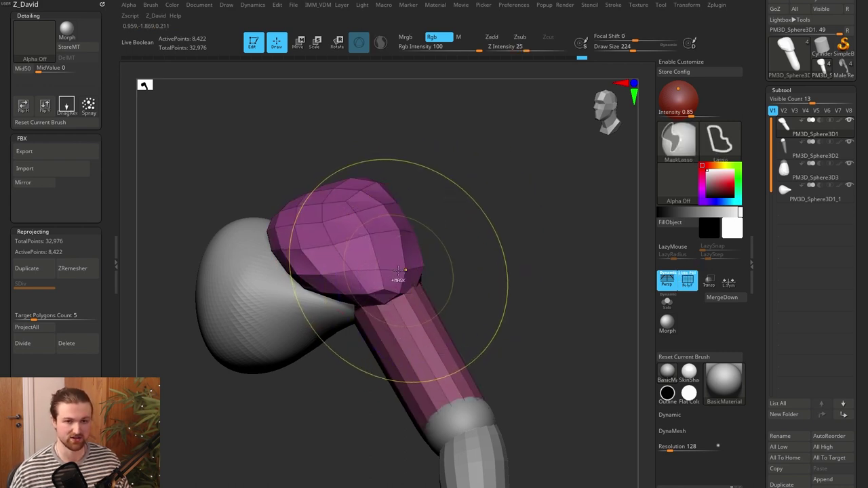
{"action": "key", "text": "b"}
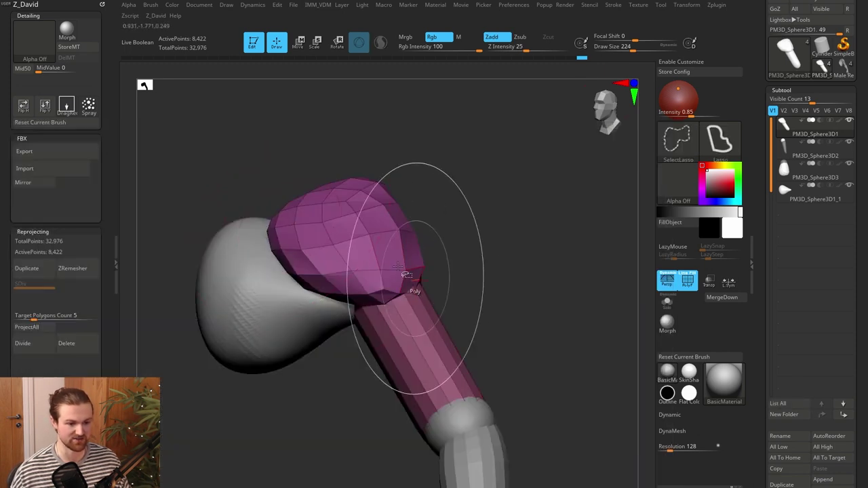
{"action": "left_click", "coordinate": [408, 281], "text": "ctrl+shift"}
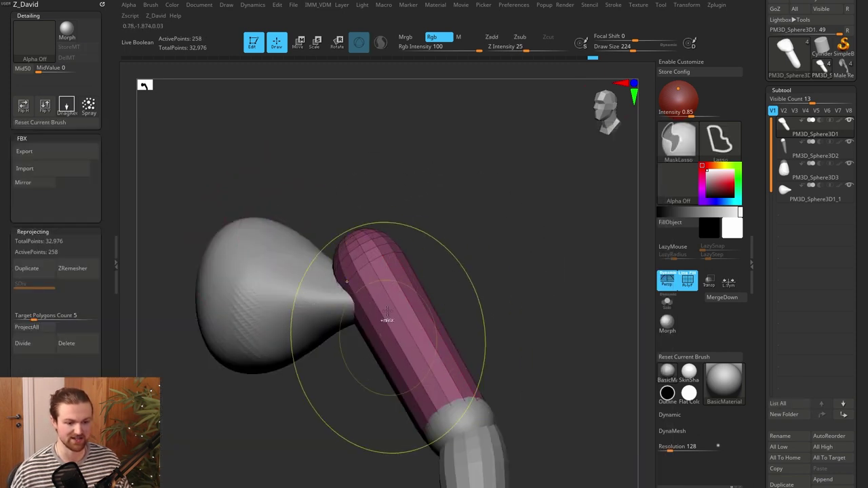
{"action": "mouse_move", "coordinate": [496, 206]}
{"action": "left_mouse_down", "text": "ctrl+shift"}
{"action": "mouse_move", "coordinate": [545, 275]}
{"action": "mouse_move", "coordinate": [468, 271]}
{"action": "mouse_move", "coordinate": [501, 279]}
{"action": "left_mouse_up", "text": "ctrl+shift"}
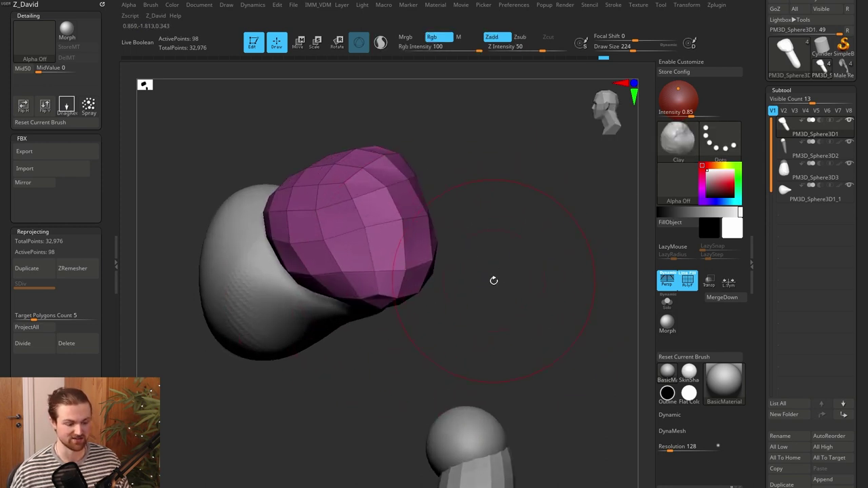
Tighten the isolated deltoid's lower edge toward its tip with the Pinch brush
{"action": "key", "text": "b"}
{"action": "key", "text": "p"}
{"action": "key", "text": "i"}
{"action": "mouse_move", "coordinate": [414, 290]}
{"action": "left_mouse_down"}
{"action": "mouse_move", "coordinate": [427, 315]}
{"action": "mouse_move", "coordinate": [424, 308]}
{"action": "left_mouse_up"}
{"action": "mouse_move", "coordinate": [492, 326]}
{"action": "left_mouse_down"}
{"action": "mouse_move", "coordinate": [466, 329]}
{"action": "mouse_move", "coordinate": [488, 325]}
{"action": "left_mouse_up"}
{"action": "mouse_move", "coordinate": [416, 290]}
{"action": "left_mouse_down"}
{"action": "mouse_move", "coordinate": [425, 297]}
{"action": "mouse_move", "coordinate": [500, 281]}
{"action": "left_mouse_up"}
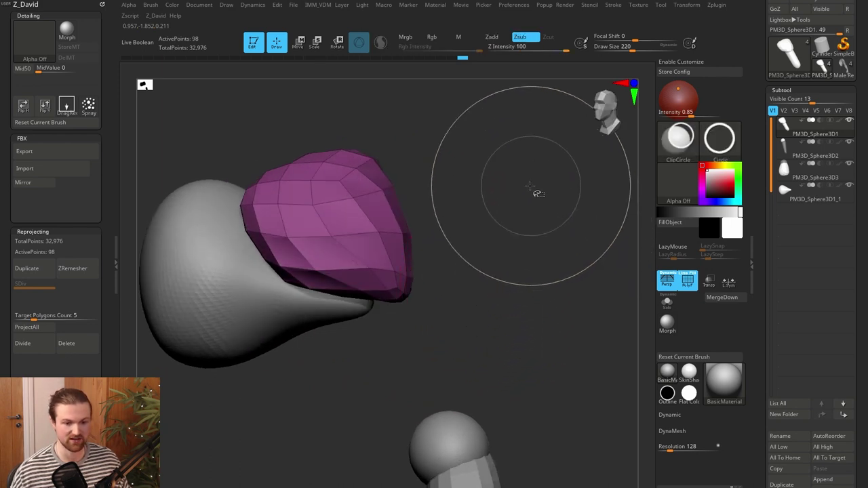
Unhide the upper arm capsule and adjust the deltoid's lower edge with the Move brush at a draw size of 220
{"action": "left_click", "coordinate": [512, 221], "text": "ctrl+shift"}
{"action": "left_click_drag", "start_coordinate": [461, 238], "coordinate": [426, 243]}
{"action": "key", "text": "b"}
{"action": "key", "text": "m"}
{"action": "key", "text": "v"}
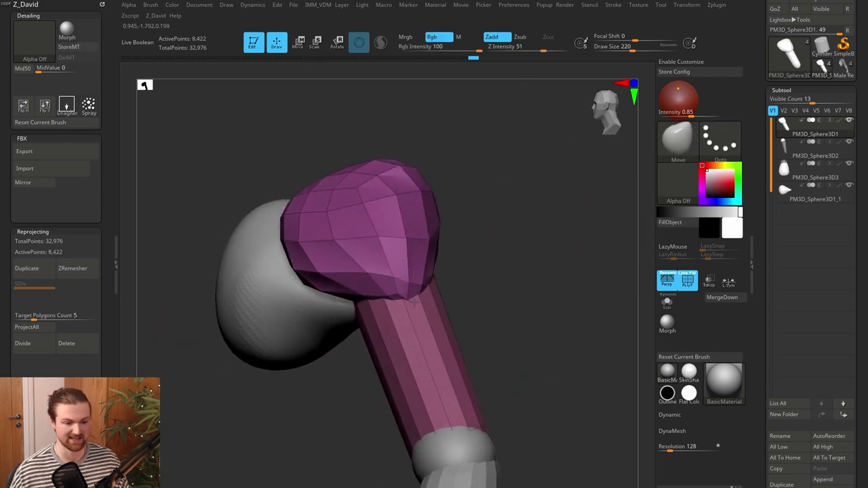
{"action": "left_click_drag", "start_coordinate": [370, 302], "coordinate": [385, 296]}
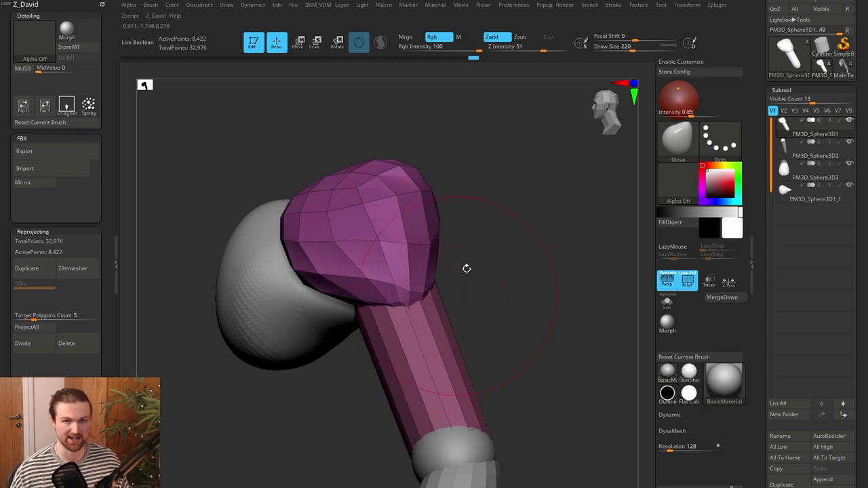
Switch to the Move Topological brush at a draw size of 276 and reshape the deltoid's lower tip independently of the upper arm
{"action": "mouse_move", "coordinate": [483, 330]}
{"action": "left_mouse_down", "text": "alt"}
{"action": "mouse_move", "coordinate": [457, 316]}
{"action": "mouse_move", "coordinate": [483, 310]}
{"action": "mouse_move", "coordinate": [475, 302]}
{"action": "mouse_move", "coordinate": [487, 309]}
{"action": "left_mouse_up", "text": "alt"}
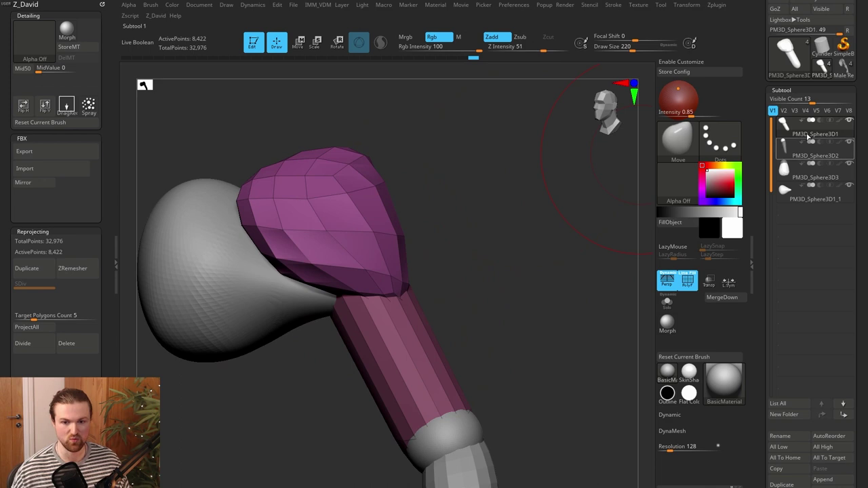
{"action": "mouse_move", "coordinate": [402, 293]}
{"action": "left_mouse_down"}
{"action": "mouse_move", "coordinate": [416, 289]}
{"action": "mouse_move", "coordinate": [388, 274]}
{"action": "mouse_move", "coordinate": [413, 319]}
{"action": "mouse_move", "coordinate": [453, 306]}
{"action": "mouse_move", "coordinate": [428, 319]}
{"action": "left_mouse_up"}
{"action": "key", "text": "ctrl+z"}
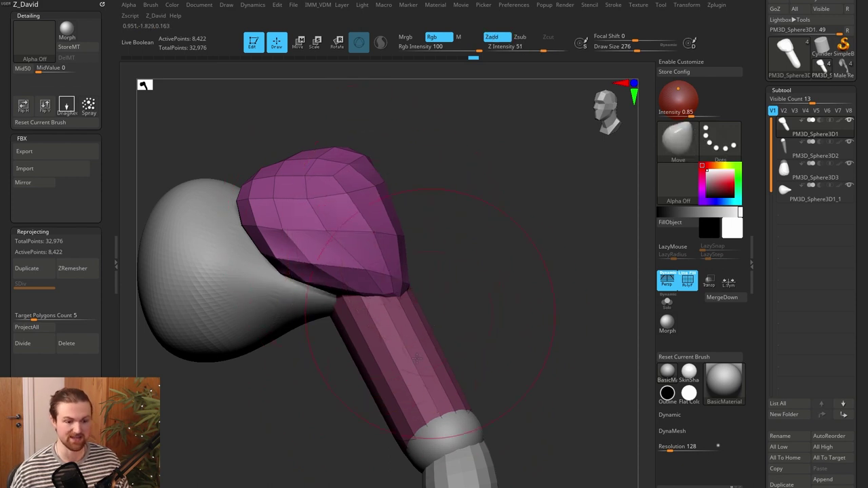
{"action": "key", "text": "b"}
{"action": "key", "text": "m"}
{"action": "key", "text": "t"}
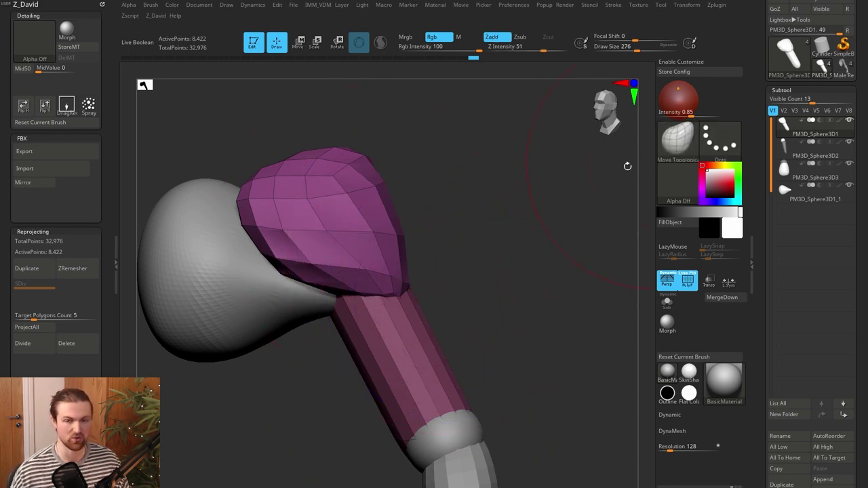
{"action": "mouse_move", "coordinate": [402, 290]}
{"action": "left_mouse_down"}
{"action": "mouse_move", "coordinate": [444, 270]}
{"action": "mouse_move", "coordinate": [445, 252]}
{"action": "mouse_move", "coordinate": [396, 284]}
{"action": "mouse_move", "coordinate": [393, 303]}
{"action": "left_mouse_up"}
Reshape the upper arm capsule's lower end around the elbow sphere from side and front using the Move Topological brush
{"action": "mouse_move", "coordinate": [455, 287]}
{"action": "left_mouse_down"}
{"action": "mouse_move", "coordinate": [417, 296]}
{"action": "mouse_move", "coordinate": [427, 323]}
{"action": "mouse_move", "coordinate": [490, 382]}
{"action": "left_mouse_up"}
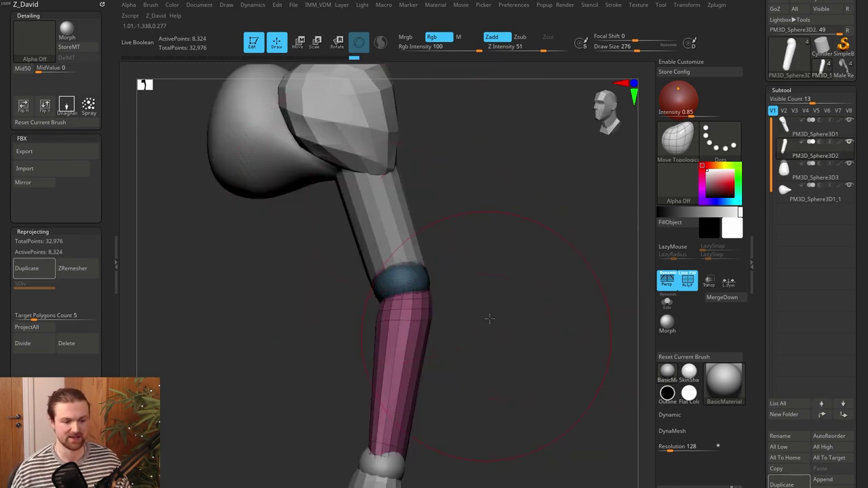
{"action": "left_click_drag", "start_coordinate": [488, 319], "coordinate": [495, 301]}
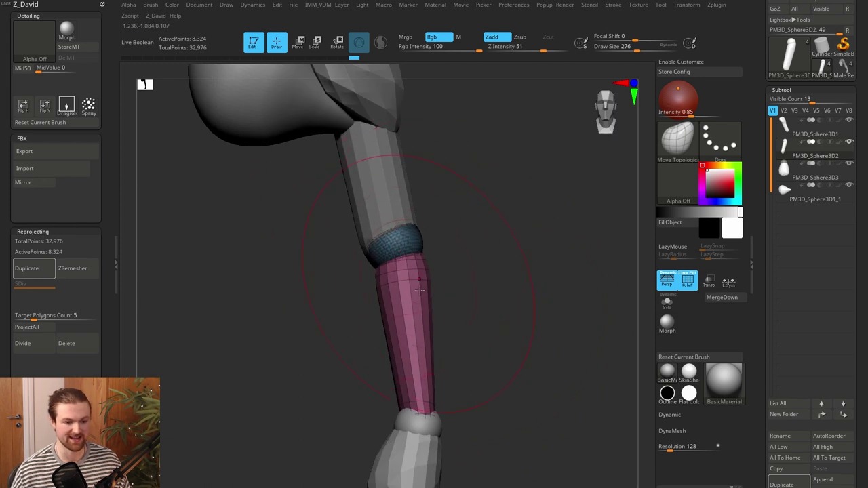
{"action": "left_click_drag", "start_coordinate": [477, 317], "coordinate": [444, 302]}
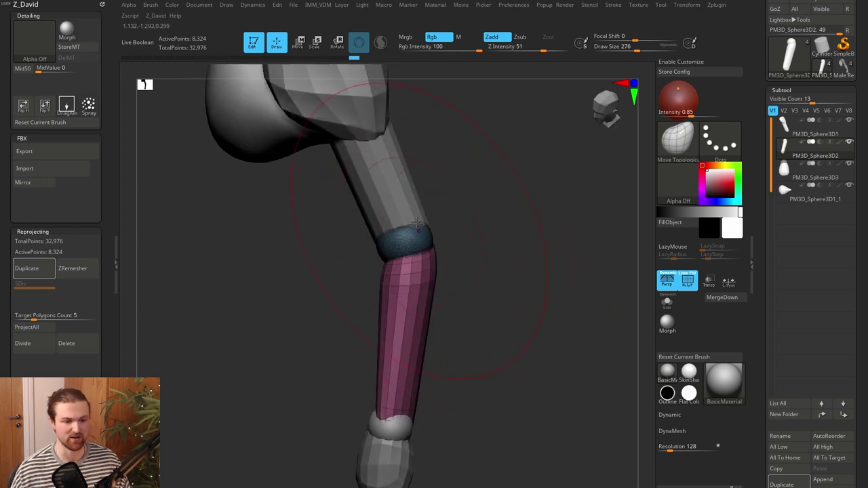
{"action": "left_click", "coordinate": [396, 204], "text": "alt"}
{"action": "left_click_drag", "start_coordinate": [464, 237], "coordinate": [475, 274], "text": "alt"}
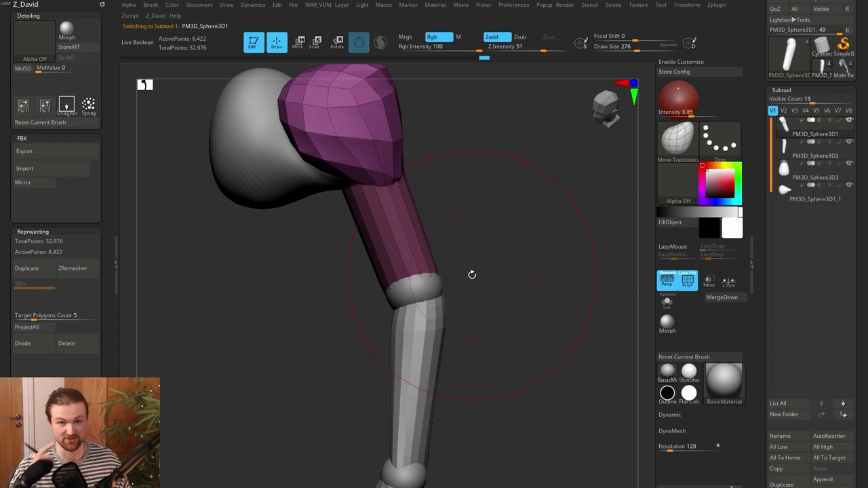
{"action": "mouse_move", "coordinate": [400, 296]}
{"action": "left_mouse_down"}
{"action": "mouse_move", "coordinate": [398, 283]}
{"action": "mouse_move", "coordinate": [423, 271]}
{"action": "left_mouse_up"}
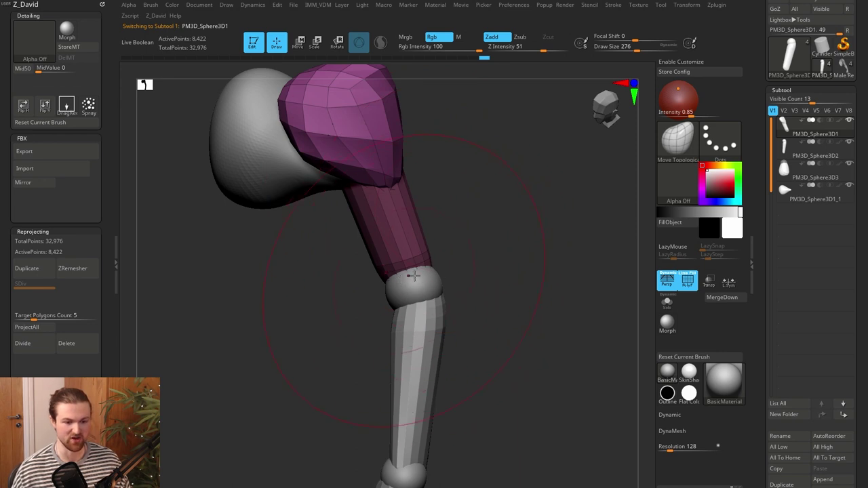
{"action": "left_click_drag", "start_coordinate": [493, 278], "coordinate": [429, 271]}
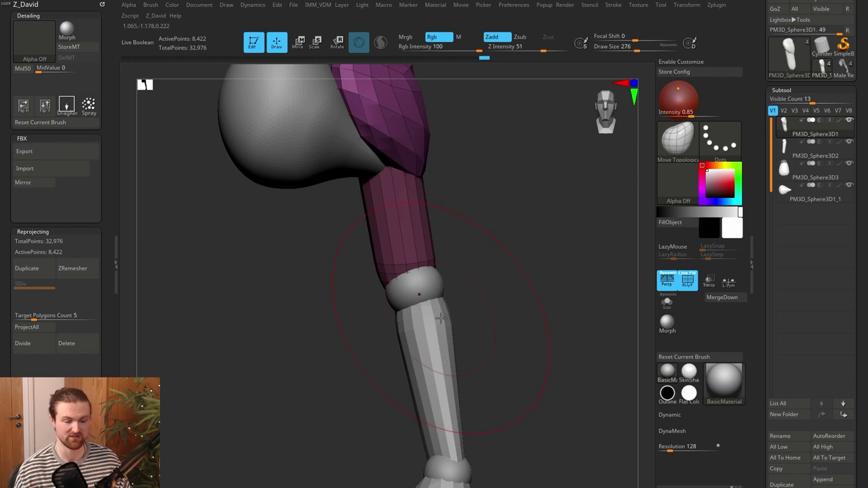
{"action": "left_click_drag", "start_coordinate": [518, 276], "coordinate": [477, 272]}
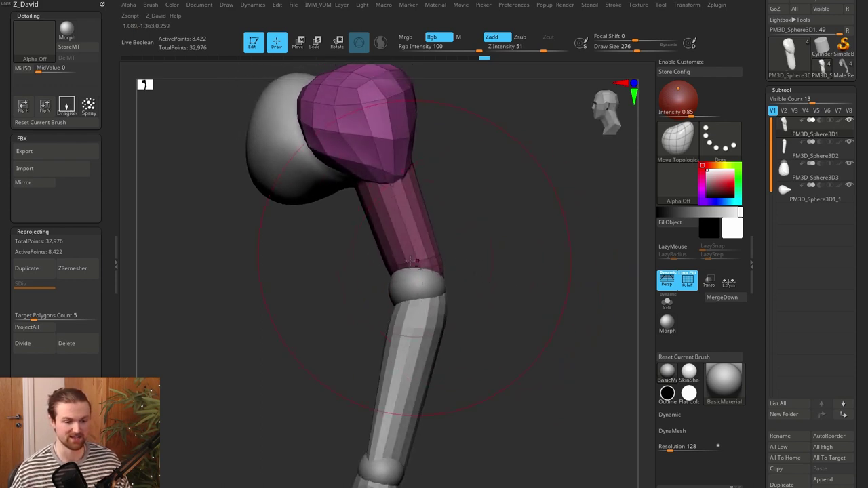
{"action": "left_click_drag", "start_coordinate": [448, 319], "coordinate": [455, 322]}
Select the forearm and pull its upper end up over the elbow sphere with the Move Topological brush at a draw size of 252
{"action": "left_click", "coordinate": [438, 333], "text": "alt"}
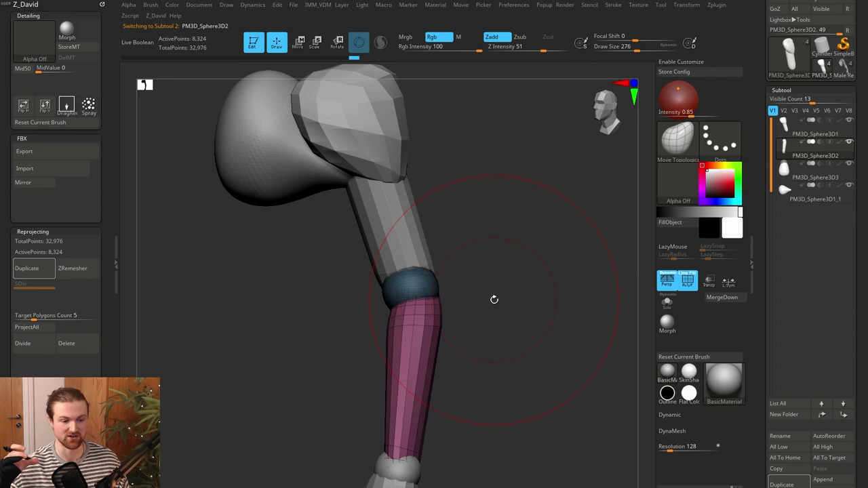
{"action": "left_click_drag", "start_coordinate": [526, 229], "coordinate": [519, 324]}
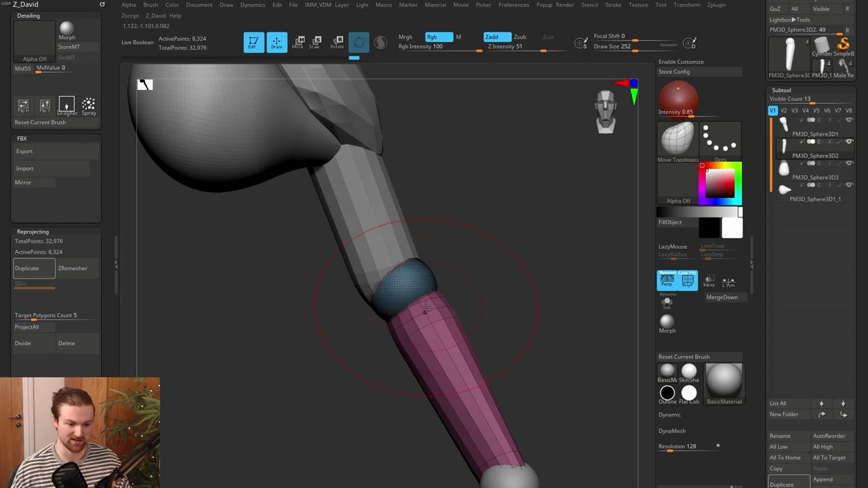
{"action": "mouse_move", "coordinate": [470, 297]}
{"action": "left_mouse_down"}
{"action": "mouse_move", "coordinate": [434, 286]}
{"action": "mouse_move", "coordinate": [406, 235]}
{"action": "left_mouse_up"}
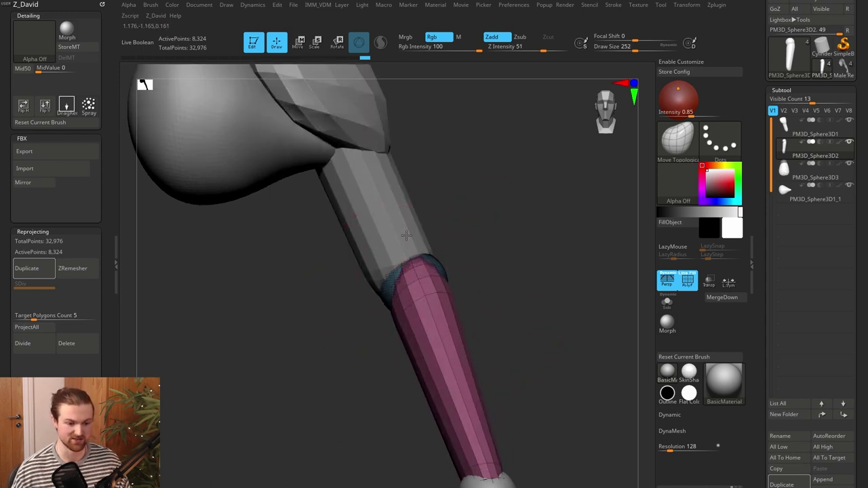
{"action": "left_click_drag", "start_coordinate": [525, 266], "coordinate": [401, 271]}
{"action": "left_click_drag", "start_coordinate": [456, 277], "coordinate": [453, 264]}
{"action": "key", "text": "ctrl+z"}
Adjust the sides and top edge of the forearm's upper end so it wraps the outside of the elbow
{"action": "left_click_drag", "start_coordinate": [388, 288], "coordinate": [453, 280]}
{"action": "mouse_move", "coordinate": [478, 251]}
{"action": "left_mouse_down"}
{"action": "mouse_move", "coordinate": [538, 241]}
{"action": "mouse_move", "coordinate": [505, 249]}
{"action": "left_mouse_up"}
{"action": "left_click_drag", "start_coordinate": [421, 263], "coordinate": [417, 260]}
{"action": "mouse_move", "coordinate": [510, 264]}
{"action": "left_mouse_down"}
{"action": "mouse_move", "coordinate": [500, 263]}
{"action": "mouse_move", "coordinate": [532, 255]}
{"action": "left_mouse_up"}
{"action": "left_click_drag", "start_coordinate": [359, 314], "coordinate": [371, 303]}
{"action": "left_click_drag", "start_coordinate": [479, 267], "coordinate": [428, 264]}
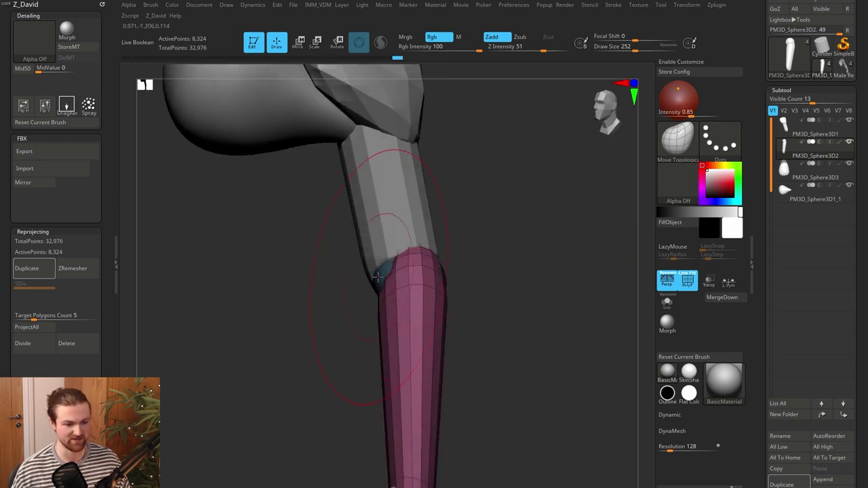
Reduce the brush size to 180 and push the forearm's inner upper edge inward beside the elbow sphere
{"action": "mouse_move", "coordinate": [339, 311]}
{"action": "left_mouse_down"}
{"action": "mouse_move", "coordinate": [393, 310]}
{"action": "mouse_move", "coordinate": [335, 321]}
{"action": "left_mouse_up"}
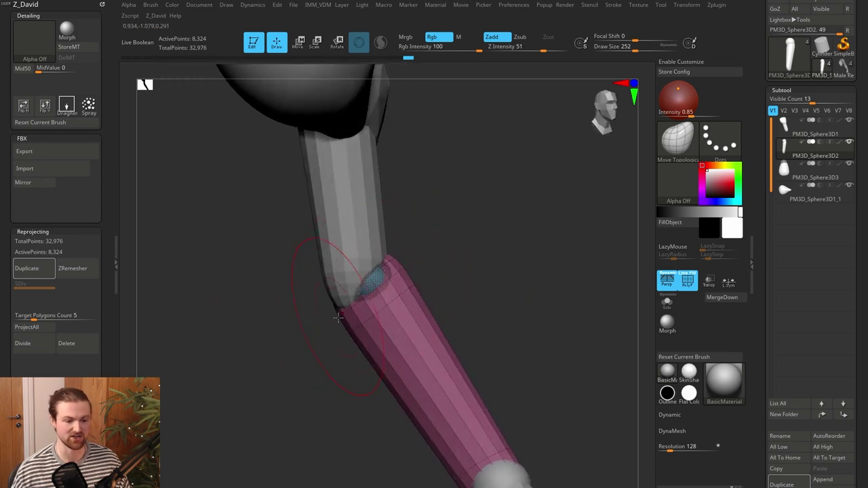
{"action": "mouse_move", "coordinate": [323, 367]}
{"action": "left_mouse_down"}
{"action": "mouse_move", "coordinate": [332, 350]}
{"action": "mouse_move", "coordinate": [372, 358]}
{"action": "left_mouse_up"}
{"action": "mouse_move", "coordinate": [316, 307]}
{"action": "left_mouse_down"}
{"action": "mouse_move", "coordinate": [302, 312]}
{"action": "mouse_move", "coordinate": [313, 318]}
{"action": "mouse_move", "coordinate": [444, 290]}
{"action": "left_mouse_up"}
{"action": "key", "text": "ctrl+z"}
{"action": "right_click_drag", "start_coordinate": [445, 289], "coordinate": [358, 285]}
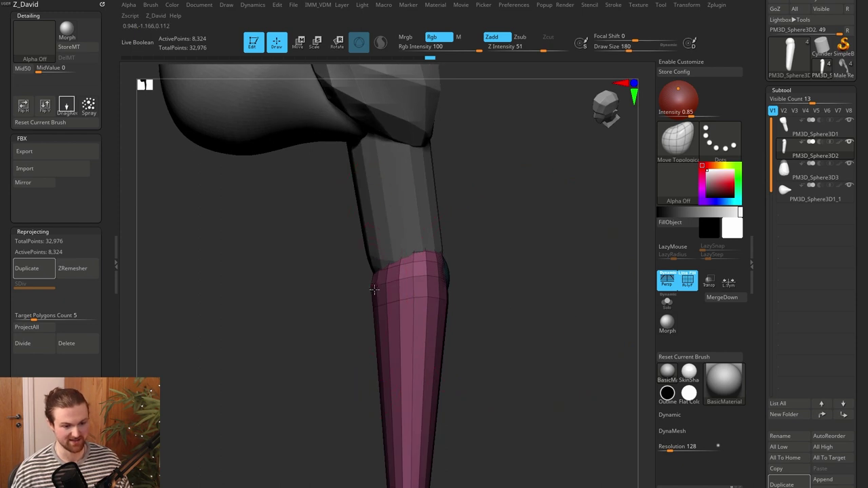
{"action": "left_click_drag", "start_coordinate": [383, 289], "coordinate": [397, 287]}
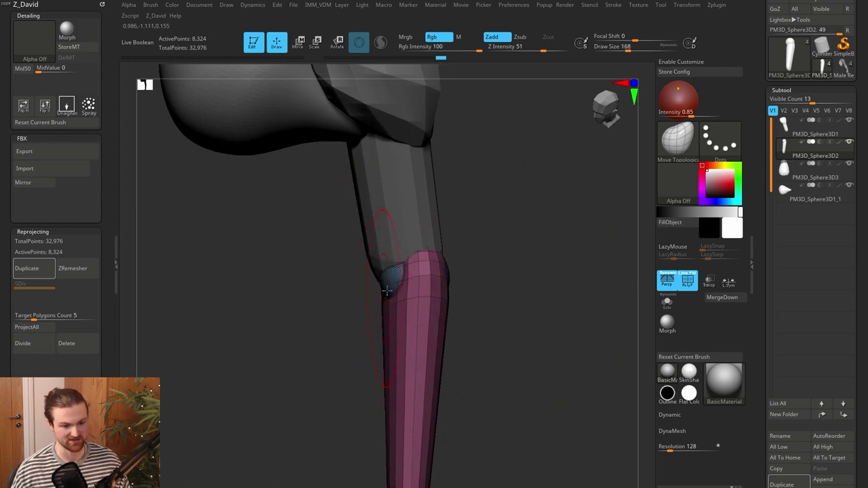
Nudge the forearm's upper inner corner toward the elbow sphere using the Move Topological brush at a draw size of 168
{"action": "left_click_drag", "start_coordinate": [384, 295], "coordinate": [394, 292]}
{"action": "mouse_move", "coordinate": [468, 293]}
{"action": "left_mouse_down"}
{"action": "mouse_move", "coordinate": [566, 298]}
{"action": "mouse_move", "coordinate": [451, 247]}
{"action": "mouse_move", "coordinate": [542, 277]}
{"action": "mouse_move", "coordinate": [440, 275]}
{"action": "left_mouse_up"}
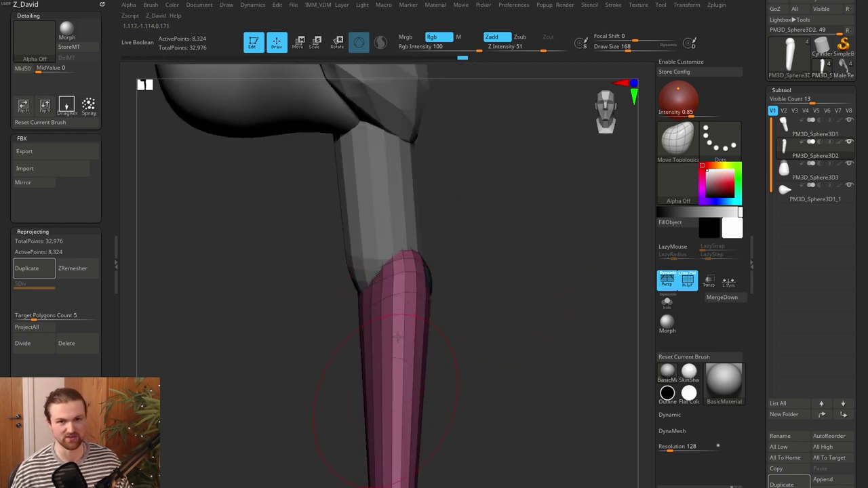
{"action": "left_click_drag", "start_coordinate": [549, 297], "coordinate": [561, 333], "text": "alt"}
{"action": "left_click_drag", "start_coordinate": [468, 317], "coordinate": [459, 319]}
{"action": "mouse_move", "coordinate": [512, 310]}
{"action": "left_mouse_down"}
{"action": "mouse_move", "coordinate": [470, 303]}
{"action": "mouse_move", "coordinate": [519, 290]}
{"action": "mouse_move", "coordinate": [500, 260]}
{"action": "mouse_move", "coordinate": [471, 274]}
{"action": "mouse_move", "coordinate": [362, 268]}
{"action": "left_mouse_up"}
Select the upper arm and reshape its lower inner end into a point overlapping the forearm at a draw size of 252
{"action": "left_click", "coordinate": [387, 270], "text": "alt"}
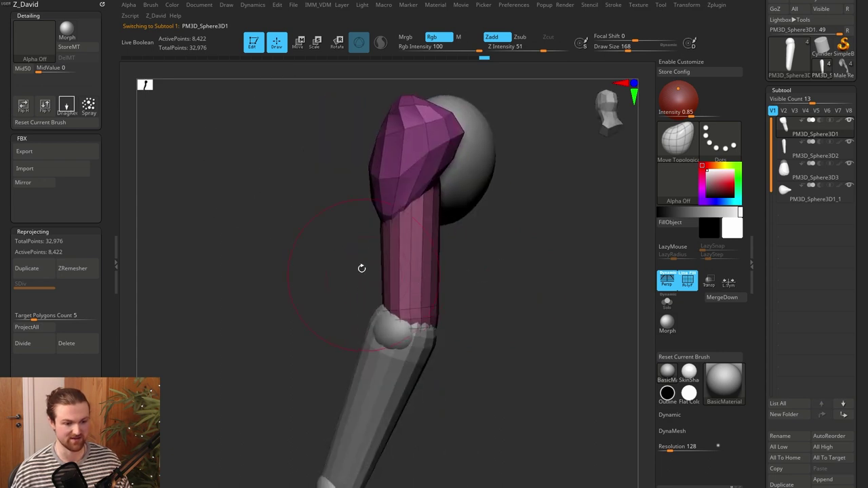
{"action": "right_click_drag", "start_coordinate": [399, 249], "coordinate": [376, 284]}
{"action": "left_click_drag", "start_coordinate": [469, 275], "coordinate": [455, 241]}
{"action": "left_click_drag", "start_coordinate": [477, 317], "coordinate": [501, 312]}
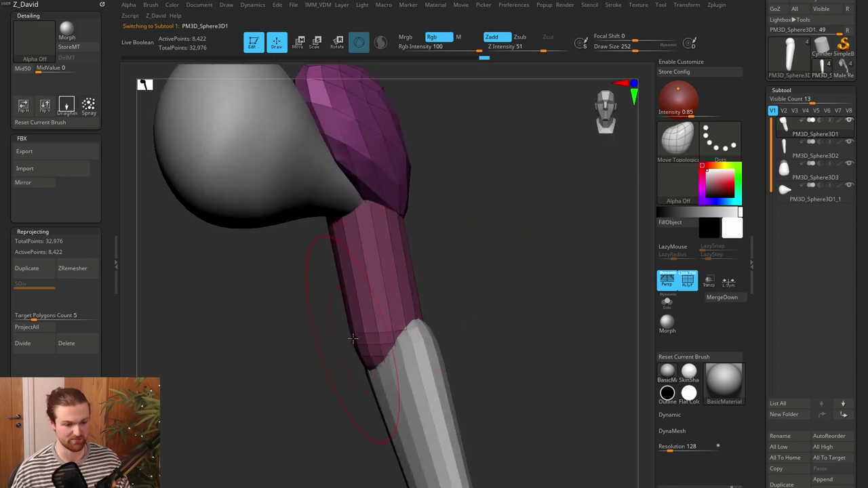
{"action": "mouse_move", "coordinate": [361, 341]}
{"action": "left_mouse_down"}
{"action": "mouse_move", "coordinate": [425, 321]}
{"action": "mouse_move", "coordinate": [360, 352]}
{"action": "left_mouse_up"}
{"action": "left_click_drag", "start_coordinate": [459, 304], "coordinate": [428, 294]}
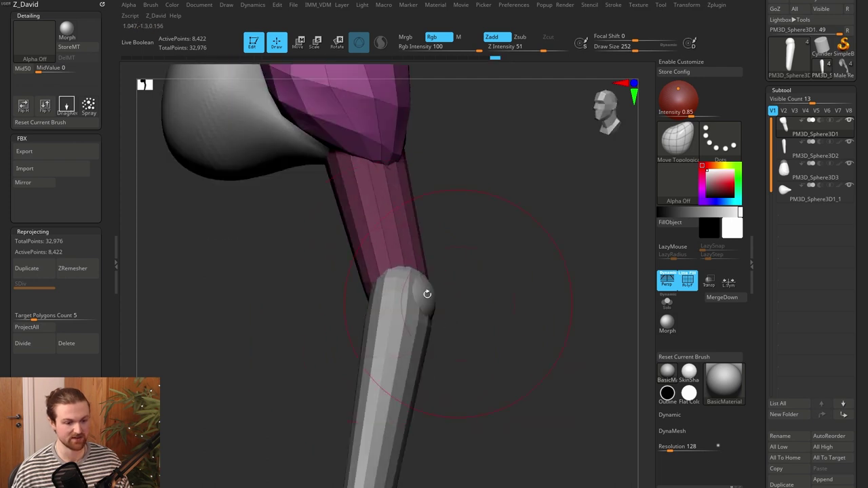
{"action": "left_click_drag", "start_coordinate": [323, 349], "coordinate": [372, 318]}
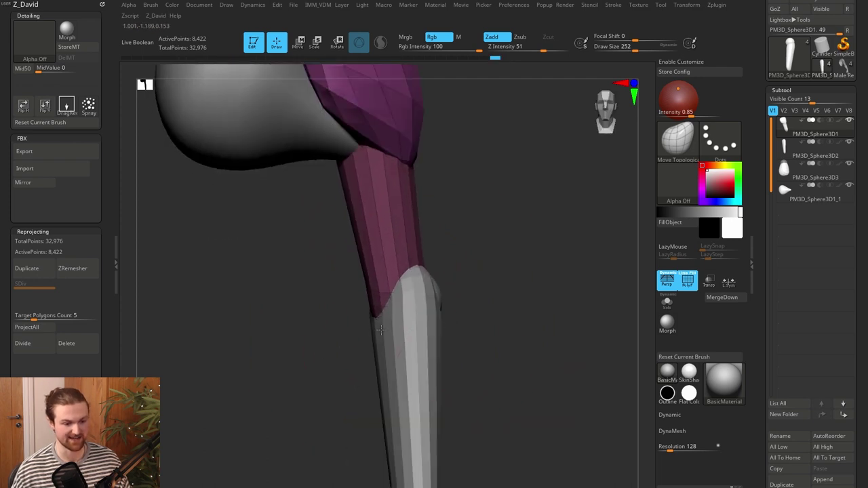
{"action": "left_click_drag", "start_coordinate": [487, 304], "coordinate": [453, 343]}
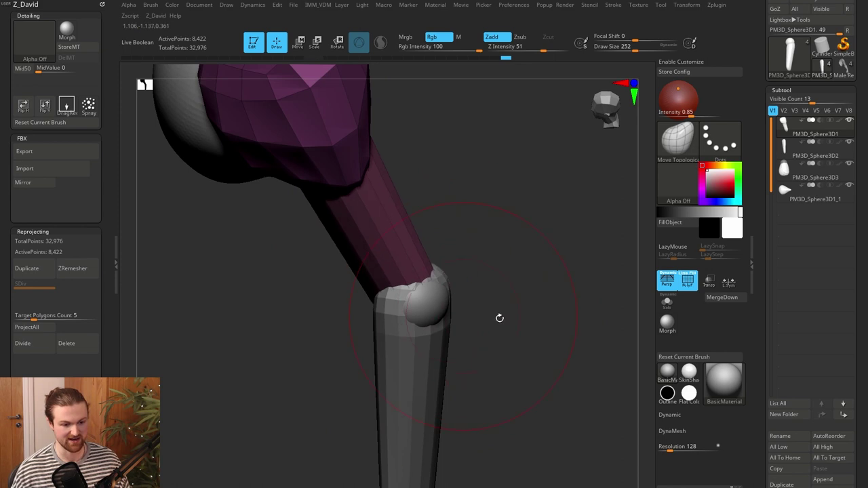
Adjust the upper arm's lower end around the elbow sphere and the area along the deltoid's lower edge
{"action": "left_click_drag", "start_coordinate": [500, 318], "coordinate": [466, 303]}
{"action": "mouse_move", "coordinate": [415, 285]}
{"action": "left_mouse_down"}
{"action": "mouse_move", "coordinate": [428, 308]}
{"action": "mouse_move", "coordinate": [445, 308]}
{"action": "left_mouse_up"}
{"action": "left_click_drag", "start_coordinate": [584, 258], "coordinate": [546, 249]}
{"action": "left_click_drag", "start_coordinate": [328, 186], "coordinate": [341, 192]}
{"action": "left_click_drag", "start_coordinate": [529, 306], "coordinate": [339, 285]}
{"action": "left_click_drag", "start_coordinate": [366, 149], "coordinate": [364, 162]}
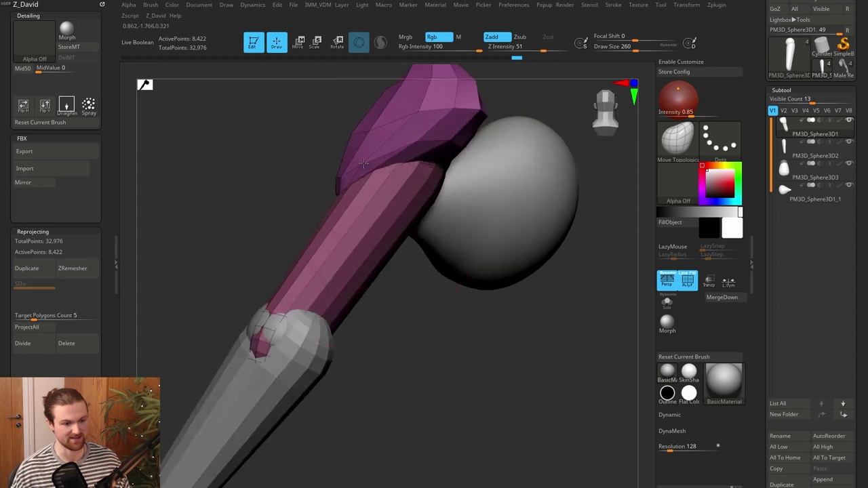
{"action": "right_click_drag", "start_coordinate": [422, 277], "coordinate": [484, 365]}
{"action": "left_click_drag", "start_coordinate": [484, 365], "coordinate": [504, 326]}
Solo the upper arm subtool and hide the deltoid polygroup so only the arm capsule and shoulder sphere remain displayed
{"action": "key", "text": "alt+s"}
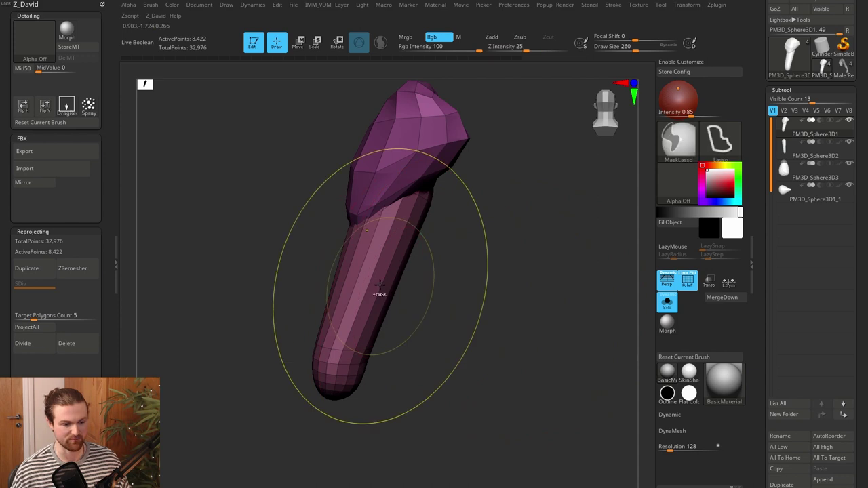
{"action": "double_click", "coordinate": [380, 285], "text": "ctrl+shift"}
{"action": "left_click", "coordinate": [485, 261], "text": "ctrl+shift"}
{"action": "left_click", "coordinate": [418, 174], "text": "ctrl+shift"}
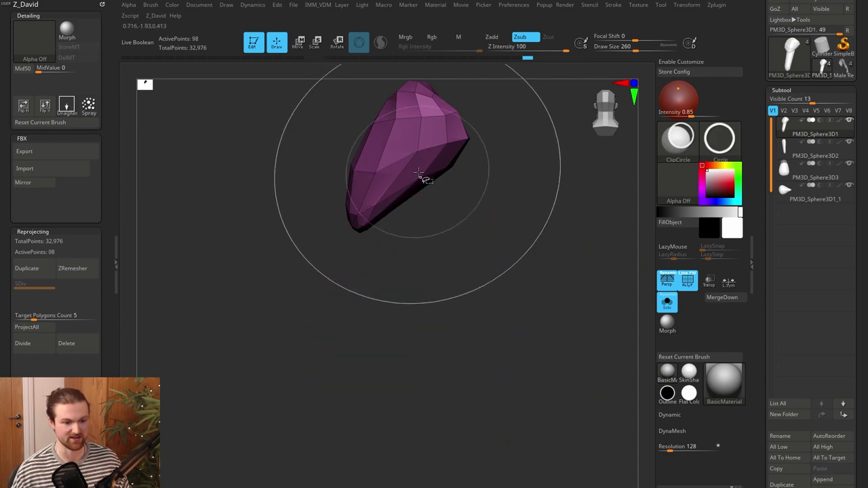
{"action": "left_click", "coordinate": [433, 160], "text": "ctrl+shift"}
Reshape the isolated upper arm capsule's top end around the shoulder sphere at a draw size of 260
{"action": "right_click_drag", "start_coordinate": [449, 277], "coordinate": [386, 203], "text": "alt"}
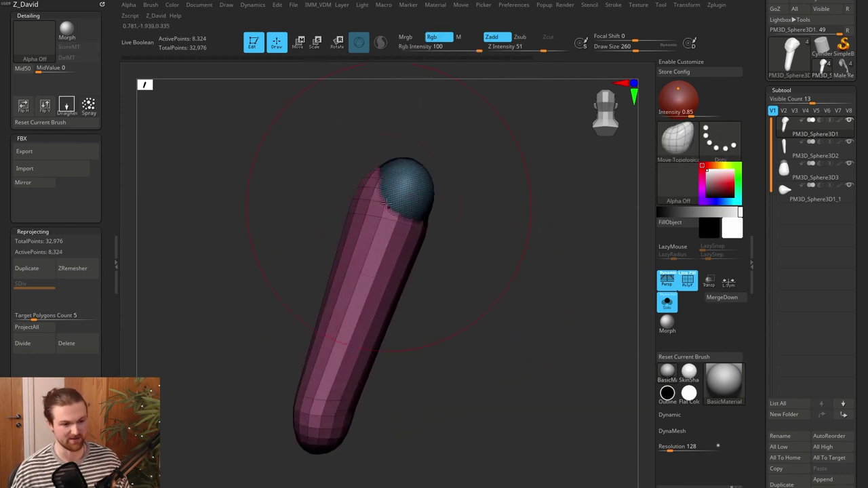
{"action": "left_click_drag", "start_coordinate": [351, 203], "coordinate": [381, 210]}
{"action": "left_click_drag", "start_coordinate": [459, 252], "coordinate": [415, 236]}
{"action": "left_click_drag", "start_coordinate": [525, 293], "coordinate": [403, 279]}
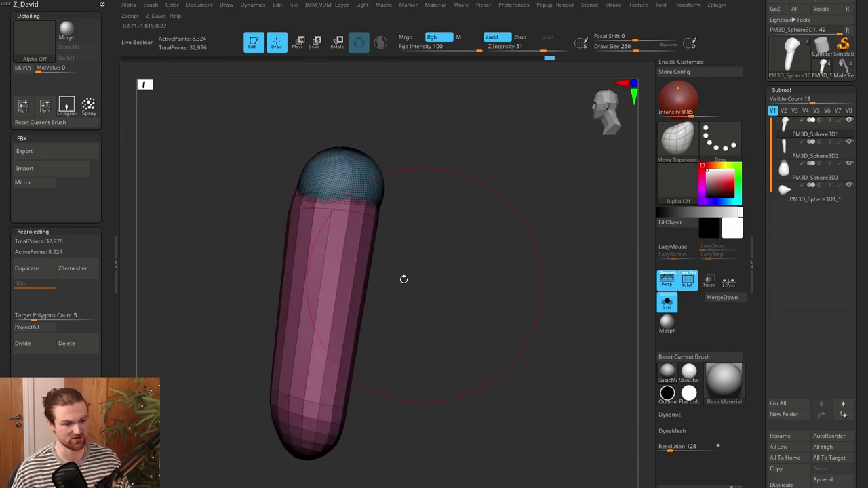
{"action": "left_click_drag", "start_coordinate": [441, 349], "coordinate": [451, 226]}
{"action": "left_click_drag", "start_coordinate": [329, 205], "coordinate": [331, 217]}
{"action": "left_click_drag", "start_coordinate": [331, 278], "coordinate": [330, 268]}
{"action": "left_click_drag", "start_coordinate": [443, 261], "coordinate": [476, 283]}
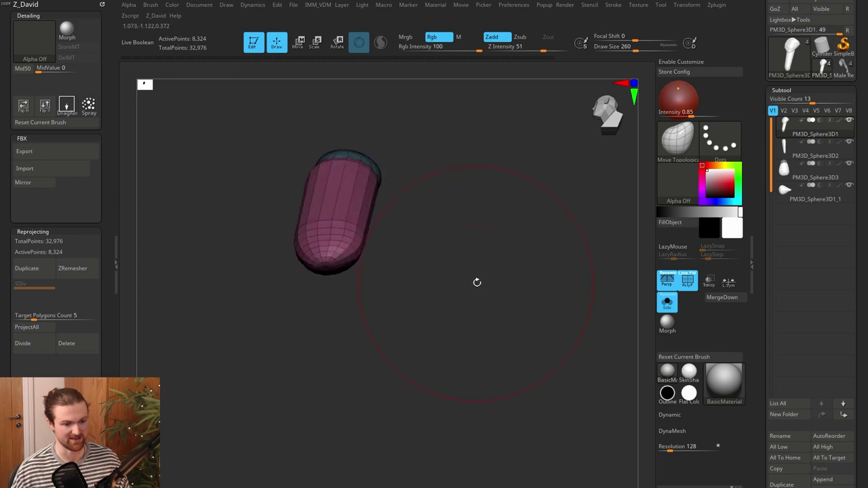
Unhide the deltoid polygroup and turn off Solo to display the whole arm
{"action": "left_click", "coordinate": [505, 255], "text": "ctrl+shift"}
{"action": "left_click_drag", "start_coordinate": [513, 256], "coordinate": [628, 310]}
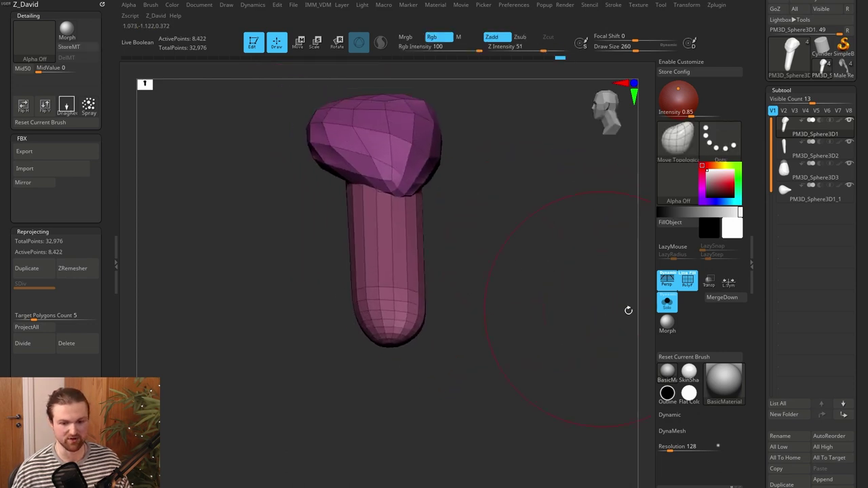
{"action": "left_click", "coordinate": [668, 305]}
{"action": "mouse_move", "coordinate": [537, 237]}
{"action": "left_mouse_down"}
{"action": "mouse_move", "coordinate": [544, 373]}
{"action": "mouse_move", "coordinate": [533, 375]}
{"action": "mouse_move", "coordinate": [531, 350]}
{"action": "left_mouse_up"}
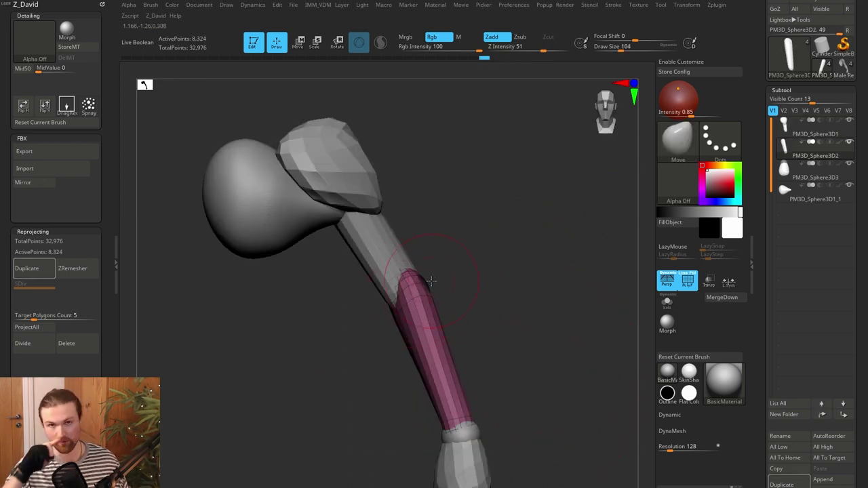
Split the upper arm subtool into separate subtools by polygroup, and select the deltoid and upper arm in turn to check them
{"action": "right_click_drag", "start_coordinate": [541, 284], "coordinate": [531, 263]}
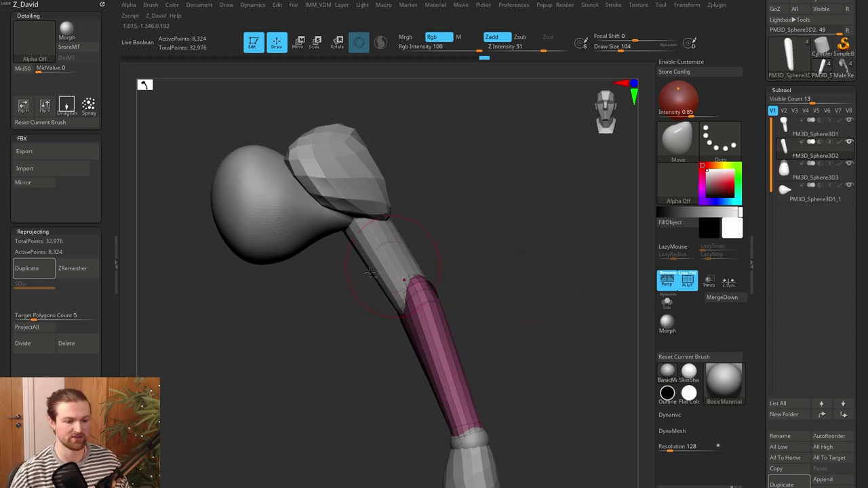
{"action": "left_click", "coordinate": [391, 259], "text": "alt"}
{"action": "right_click_drag", "start_coordinate": [476, 227], "coordinate": [534, 253]}
{"action": "left_click_drag", "start_coordinate": [862, 419], "coordinate": [855, 359]}
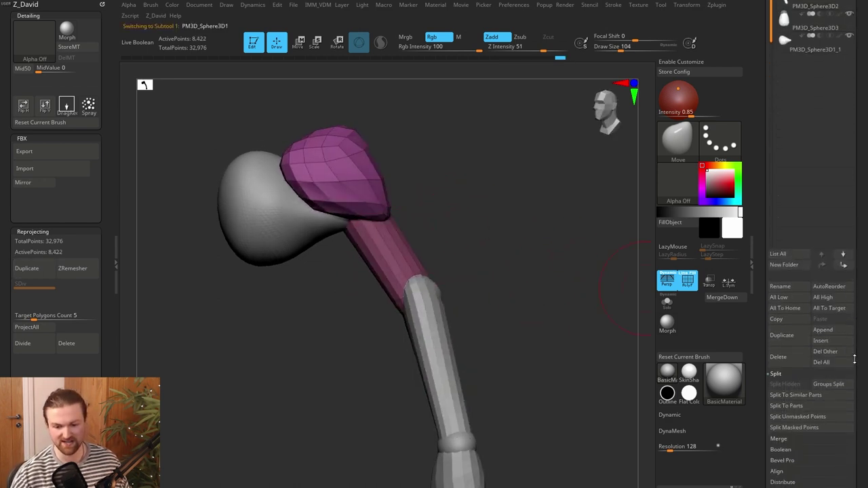
{"action": "left_click", "coordinate": [824, 386]}
{"action": "left_click", "coordinate": [707, 406]}
{"action": "left_click", "coordinate": [396, 247], "text": "alt"}
{"action": "left_click", "coordinate": [348, 167], "text": "alt"}
{"action": "left_click", "coordinate": [392, 248], "text": "alt"}
{"action": "left_click", "coordinate": [357, 184], "text": "alt"}
{"action": "left_click", "coordinate": [386, 241], "text": "alt"}
{"action": "left_click", "coordinate": [359, 183], "text": "alt"}
Select the forearm and split it into separate subtools by polygroup
{"action": "left_click", "coordinate": [430, 336], "text": "alt"}
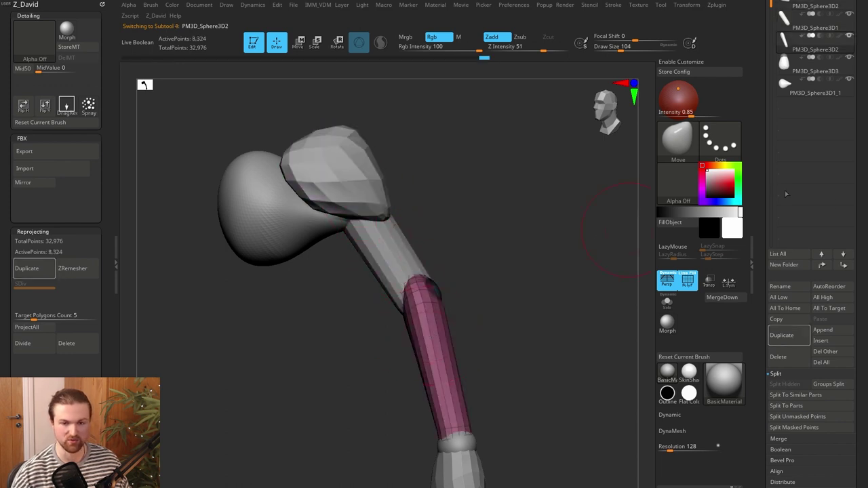
{"action": "left_click_drag", "start_coordinate": [860, 190], "coordinate": [859, 214]}
{"action": "left_click_drag", "start_coordinate": [548, 296], "coordinate": [489, 298]}
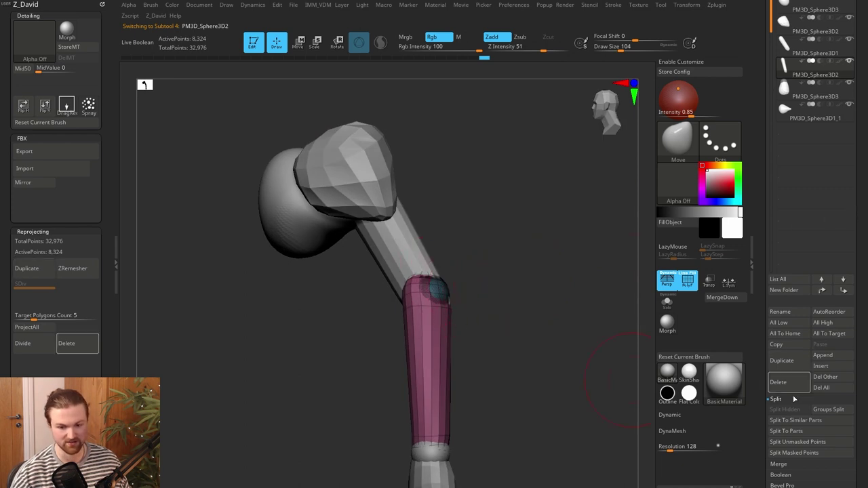
{"action": "left_click_drag", "start_coordinate": [862, 391], "coordinate": [861, 295]}
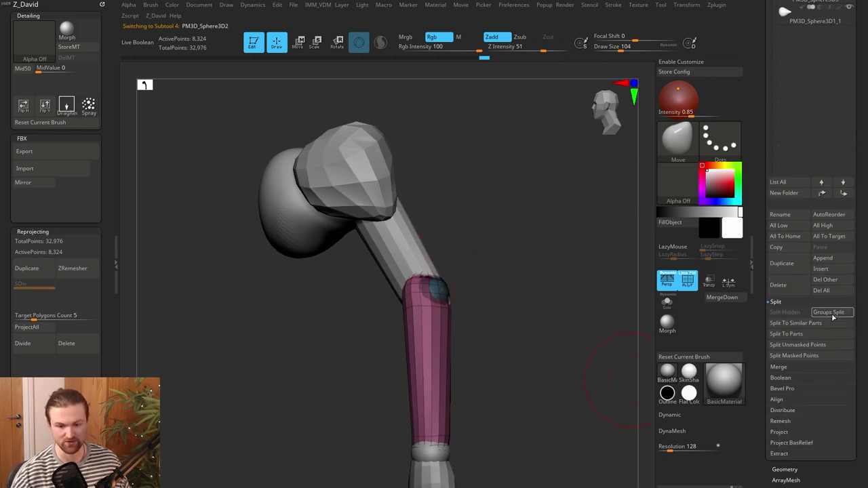
{"action": "left_click", "coordinate": [834, 315]}
{"action": "left_click", "coordinate": [707, 337]}
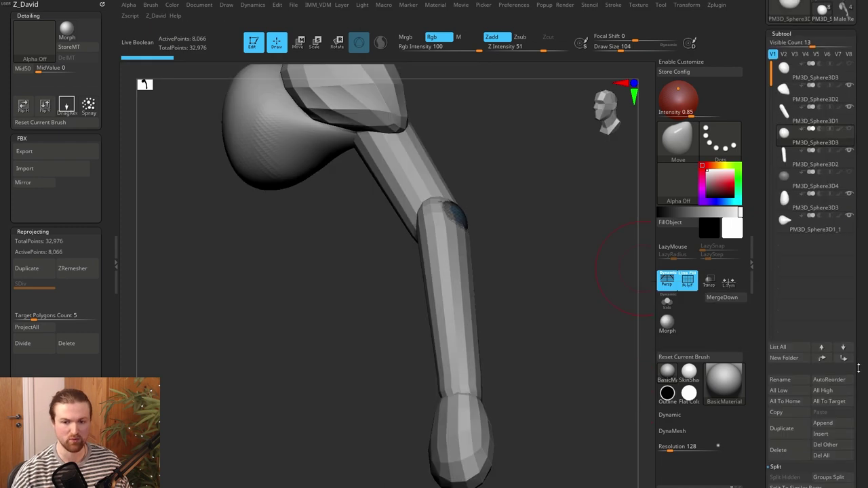
Create a subtool folder named Joints and place the three joint spheres in it below the other subtools
{"action": "mouse_move", "coordinate": [859, 366]}
{"action": "left_mouse_down"}
{"action": "mouse_move", "coordinate": [858, 373]}
{"action": "mouse_move", "coordinate": [858, 365]}
{"action": "left_mouse_up"}
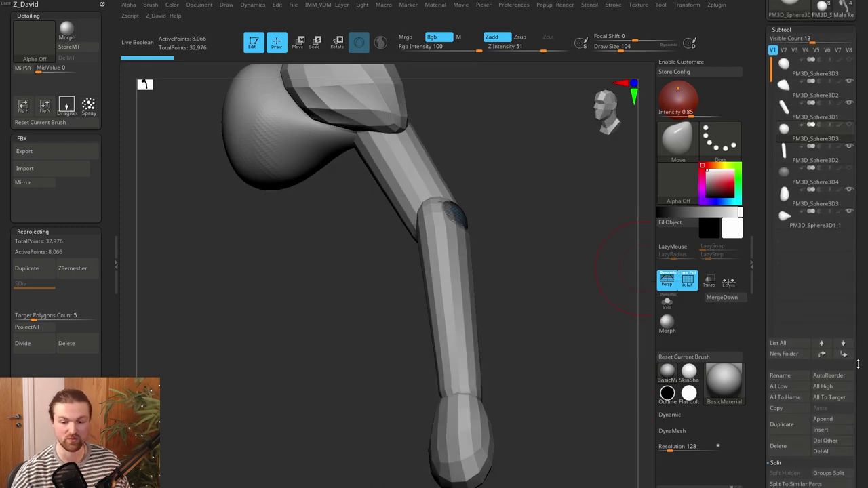
{"action": "left_click", "coordinate": [785, 356]}
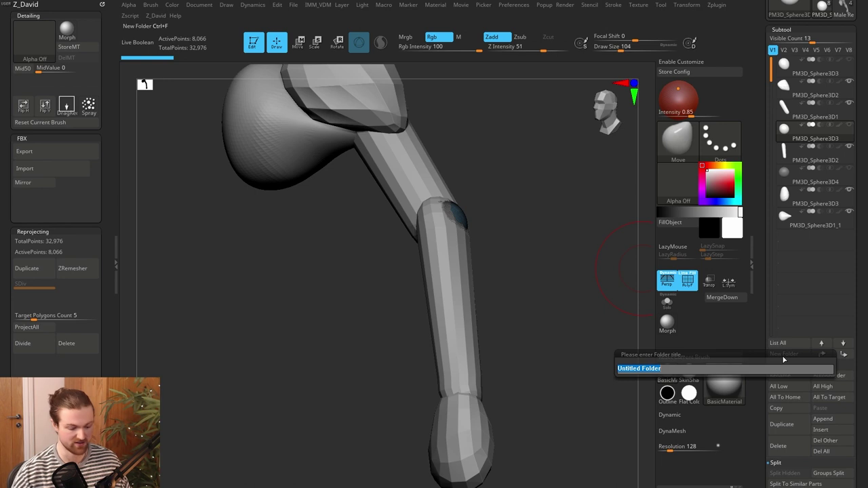
{"action": "type", "text": "Joints"}
{"action": "key", "text": "Return"}
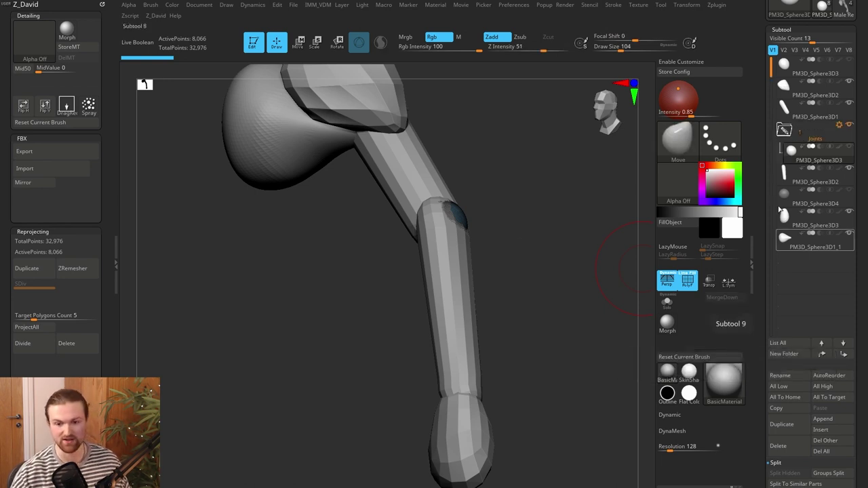
{"action": "left_click_drag", "start_coordinate": [785, 195], "coordinate": [796, 159]}
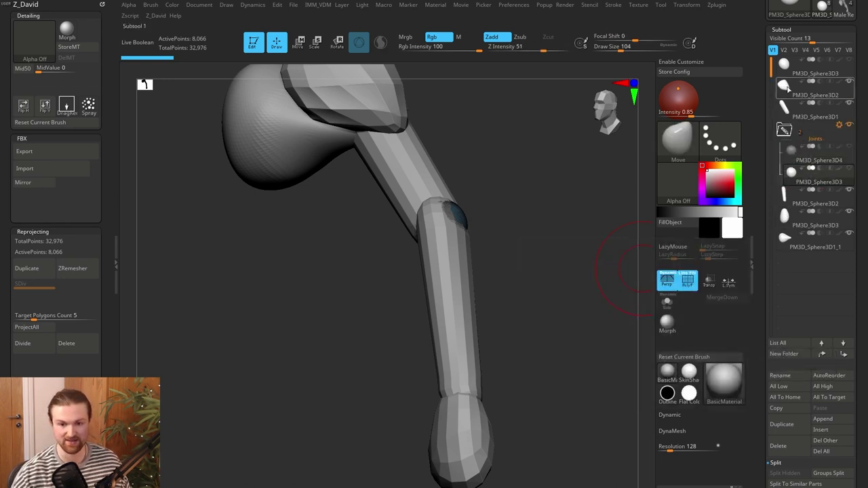
{"action": "left_click_drag", "start_coordinate": [789, 68], "coordinate": [798, 267]}
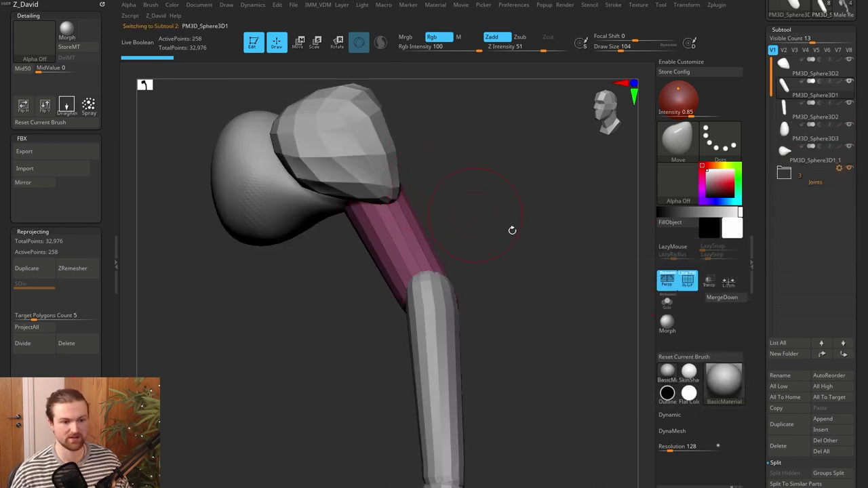
Convert the deltoid, upper arm and forearm to DynaMesh at resolution 128
{"action": "left_click_drag", "start_coordinate": [512, 229], "coordinate": [532, 215]}
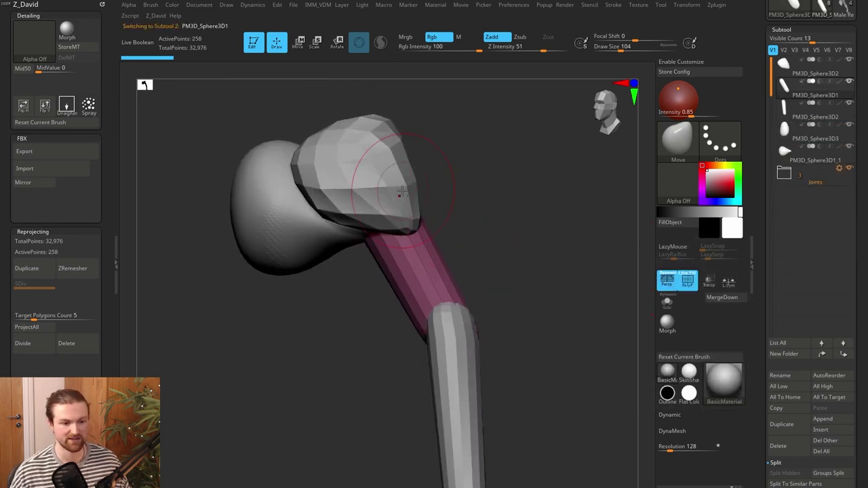
{"action": "left_click", "coordinate": [407, 217], "text": "alt"}
{"action": "left_click_drag", "start_coordinate": [856, 312], "coordinate": [850, 227]}
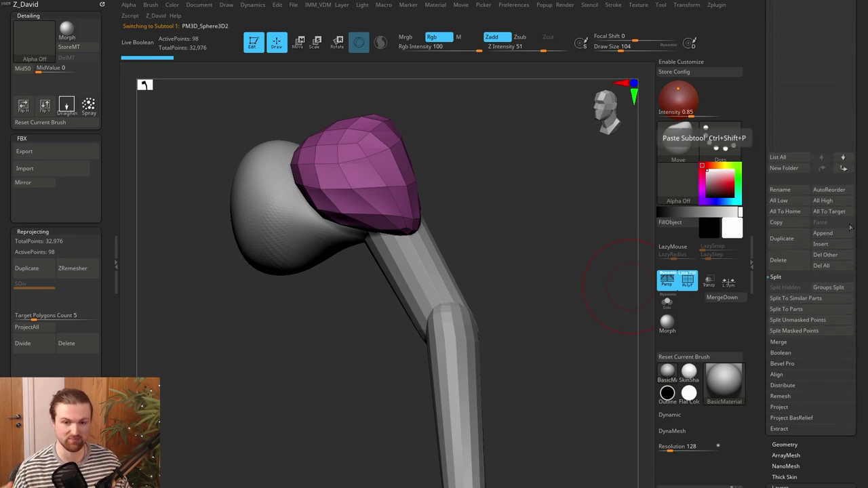
{"action": "left_click", "coordinate": [780, 277]}
{"action": "left_click", "coordinate": [785, 390]}
{"action": "left_click", "coordinate": [783, 272]}
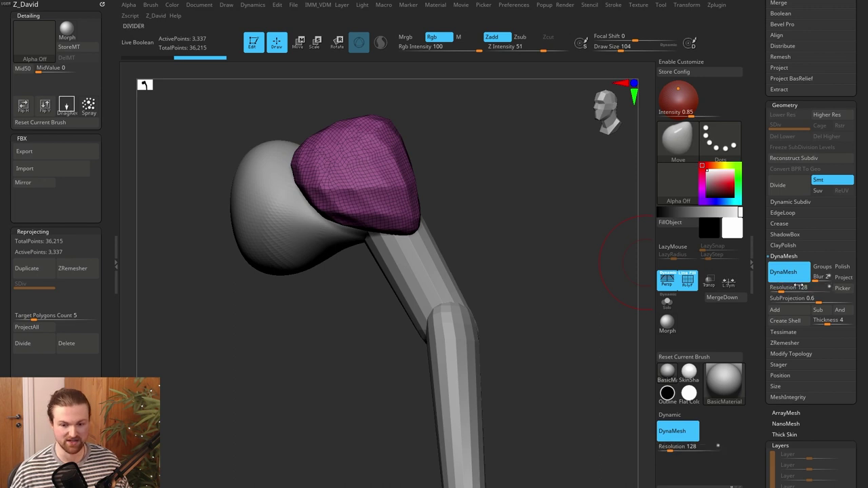
{"action": "left_click", "coordinate": [426, 275], "text": "alt"}
{"action": "left_click", "coordinate": [788, 270]}
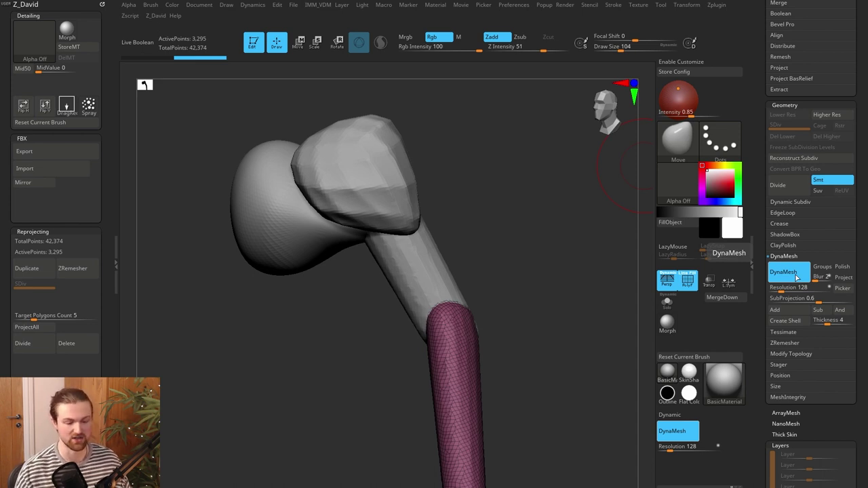
{"action": "left_click", "coordinate": [798, 277]}
Increase the draw size to 172, then shape and smooth the upper arm's surface
{"action": "key", "text": "bracketright"}
{"action": "key", "text": "bracketright"}
{"action": "mouse_move", "coordinate": [434, 324]}
{"action": "left_mouse_down"}
{"action": "mouse_move", "coordinate": [406, 330]}
{"action": "mouse_move", "coordinate": [400, 322]}
{"action": "mouse_move", "coordinate": [428, 351]}
{"action": "left_mouse_up"}
{"action": "mouse_move", "coordinate": [428, 349]}
{"action": "right_mouse_down"}
{"action": "mouse_move", "coordinate": [449, 324]}
{"action": "mouse_move", "coordinate": [441, 324]}
{"action": "right_mouse_up"}
{"action": "left_click_drag", "start_coordinate": [440, 332], "coordinate": [441, 303], "text": "shift"}
{"action": "left_click_drag", "start_coordinate": [441, 255], "coordinate": [423, 322], "text": "shift"}
{"action": "mouse_move", "coordinate": [441, 321]}
{"action": "right_mouse_down"}
{"action": "mouse_move", "coordinate": [560, 314]}
{"action": "mouse_move", "coordinate": [504, 288]}
{"action": "mouse_move", "coordinate": [495, 313]}
{"action": "right_mouse_up"}
{"action": "mouse_move", "coordinate": [421, 254]}
{"action": "right_mouse_down"}
{"action": "mouse_move", "coordinate": [330, 349]}
{"action": "mouse_move", "coordinate": [368, 320]}
{"action": "right_mouse_up"}
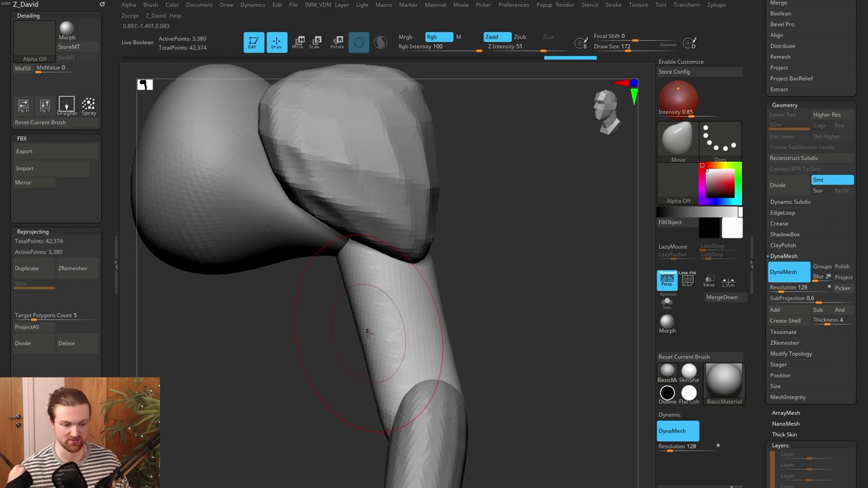
{"action": "right_click_drag", "start_coordinate": [586, 357], "coordinate": [562, 337]}
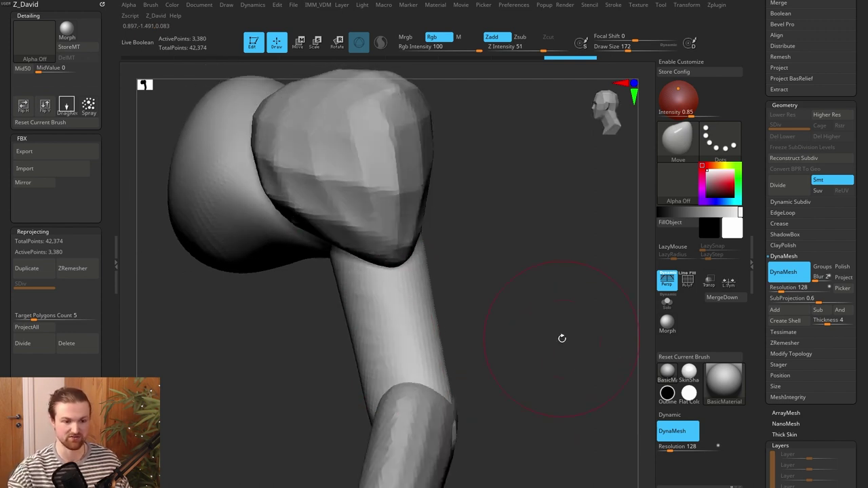
{"action": "mouse_move", "coordinate": [534, 295]}
{"action": "right_mouse_down"}
{"action": "mouse_move", "coordinate": [519, 326]}
{"action": "mouse_move", "coordinate": [474, 319]}
{"action": "right_mouse_up"}
{"action": "key", "text": "b"}
{"action": "key", "text": "c"}
{"action": "key", "text": "t"}
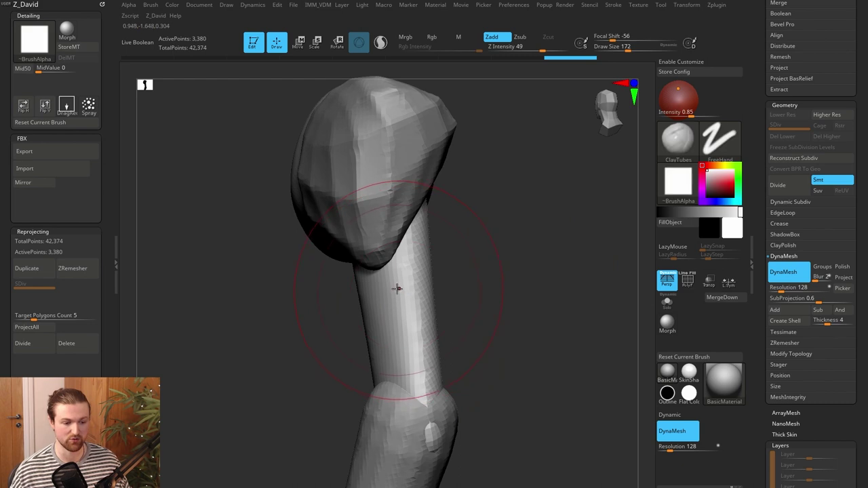
{"action": "mouse_move", "coordinate": [459, 259]}
{"action": "right_mouse_down"}
{"action": "mouse_move", "coordinate": [492, 254]}
{"action": "mouse_move", "coordinate": [481, 258]}
{"action": "right_mouse_up"}
{"action": "key", "text": "b"}
{"action": "key", "text": "m"}
{"action": "key", "text": "v"}
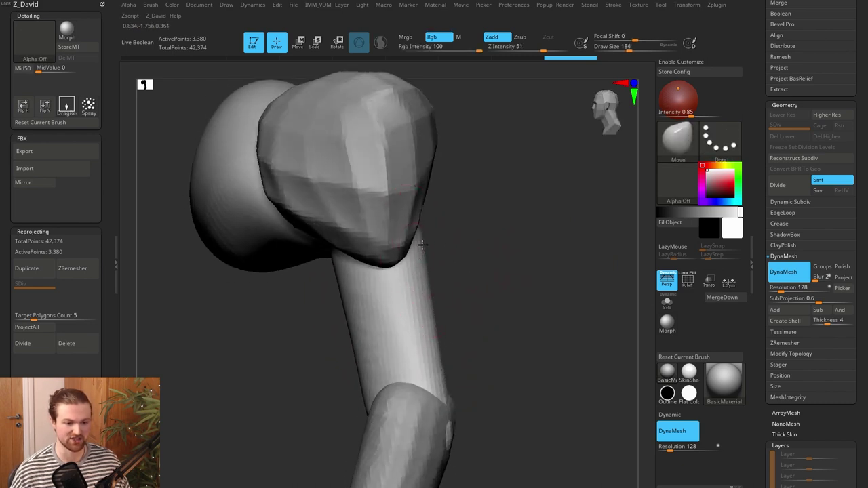
Pull the back of the upper arm outward just beneath the deltoid with a smaller Move brush, adjusting from side and back
{"action": "key", "text": "bracketleft"}
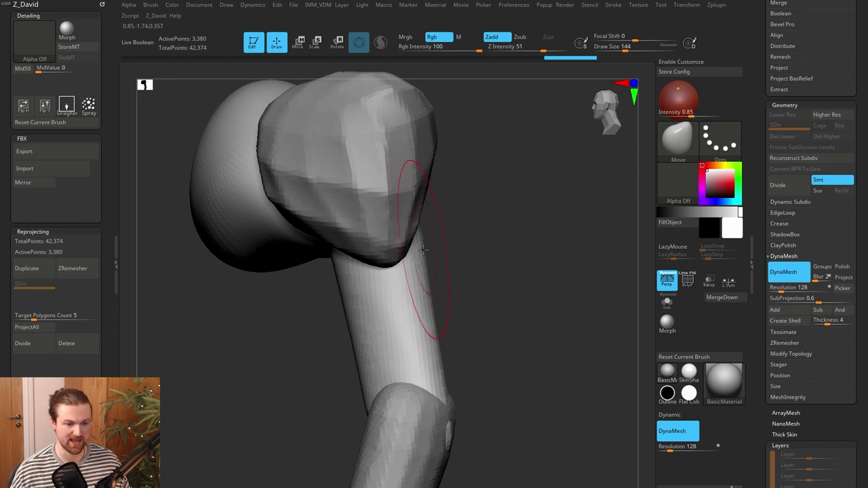
{"action": "left_click_drag", "start_coordinate": [423, 242], "coordinate": [435, 244]}
{"action": "right_click_drag", "start_coordinate": [463, 257], "coordinate": [424, 259]}
{"action": "left_click_drag", "start_coordinate": [414, 258], "coordinate": [402, 259]}
{"action": "right_click_drag", "start_coordinate": [521, 273], "coordinate": [453, 273]}
{"action": "left_click_drag", "start_coordinate": [467, 240], "coordinate": [463, 242]}
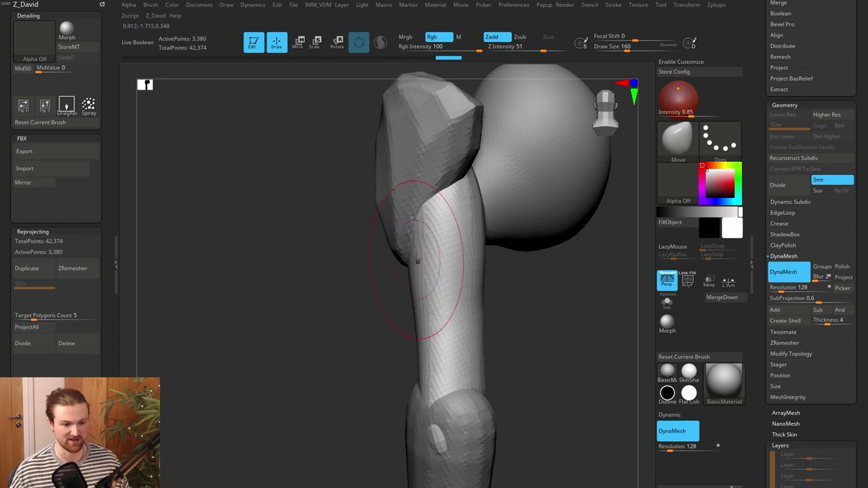
Nudge the upper arm's inner contour inward just below the armpit with the Move brush
{"action": "left_click_drag", "start_coordinate": [490, 247], "coordinate": [484, 245]}
{"action": "left_click_drag", "start_coordinate": [618, 292], "coordinate": [460, 246]}
{"action": "left_click_drag", "start_coordinate": [577, 298], "coordinate": [522, 313]}
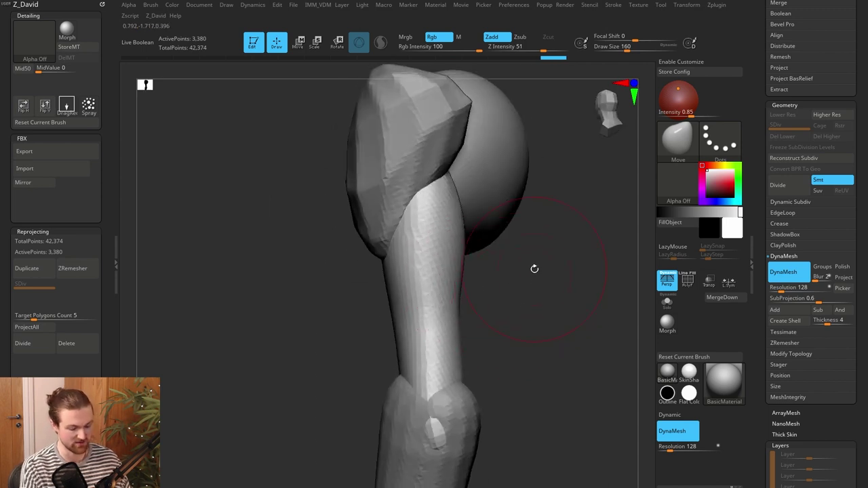
Swell the upper back of the upper arm below the deltoid using the Inflat brush at Z Intensity 10
{"action": "key", "text": "b"}
{"action": "key", "text": "i"}
{"action": "key", "text": "n"}
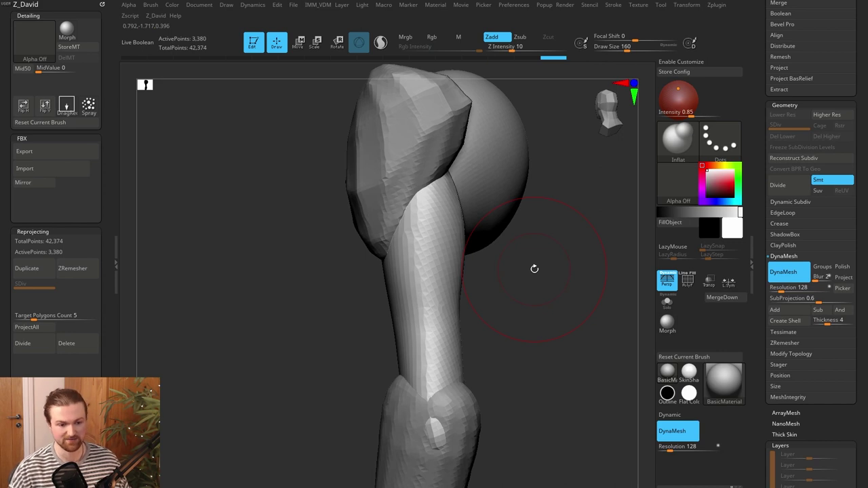
{"action": "left_click_drag", "start_coordinate": [436, 231], "coordinate": [440, 238]}
{"action": "left_click_drag", "start_coordinate": [503, 326], "coordinate": [536, 324]}
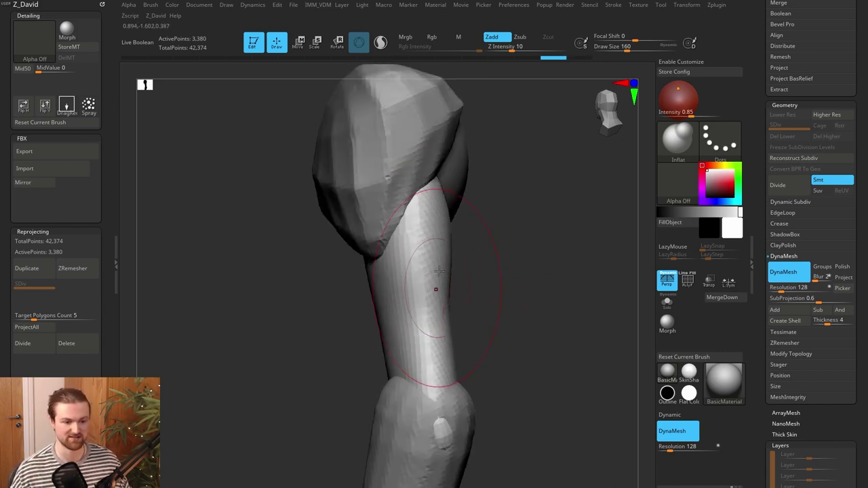
{"action": "left_click_drag", "start_coordinate": [433, 190], "coordinate": [434, 234]}
{"action": "left_click_drag", "start_coordinate": [536, 292], "coordinate": [485, 285]}
{"action": "mouse_move", "coordinate": [464, 239]}
{"action": "left_mouse_down"}
{"action": "mouse_move", "coordinate": [465, 184]}
{"action": "mouse_move", "coordinate": [463, 234]}
{"action": "left_mouse_up"}
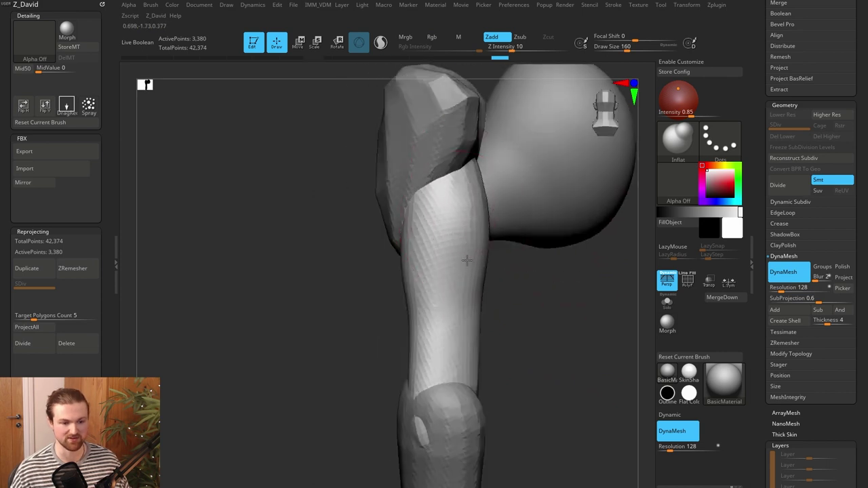
{"action": "left_click_drag", "start_coordinate": [502, 312], "coordinate": [543, 313]}
{"action": "left_click_drag", "start_coordinate": [453, 234], "coordinate": [456, 266]}
Adjust the upper arm's contour beneath the deltoid with the Move brush, pushing it inward at the back and the front
{"action": "key", "text": "b"}
{"action": "key", "text": "m"}
{"action": "key", "text": "v"}
{"action": "left_click_drag", "start_coordinate": [465, 232], "coordinate": [456, 224]}
{"action": "mouse_move", "coordinate": [529, 302]}
{"action": "left_mouse_down", "text": "alt"}
{"action": "mouse_move", "coordinate": [506, 244]}
{"action": "mouse_move", "coordinate": [525, 247]}
{"action": "left_mouse_up", "text": "alt"}
{"action": "left_click_drag", "start_coordinate": [501, 221], "coordinate": [534, 262], "text": "alt"}
{"action": "mouse_move", "coordinate": [325, 307]}
{"action": "left_mouse_down"}
{"action": "mouse_move", "coordinate": [349, 308]}
{"action": "mouse_move", "coordinate": [358, 294]}
{"action": "left_mouse_up"}
{"action": "left_click_drag", "start_coordinate": [344, 350], "coordinate": [346, 415], "text": "alt"}
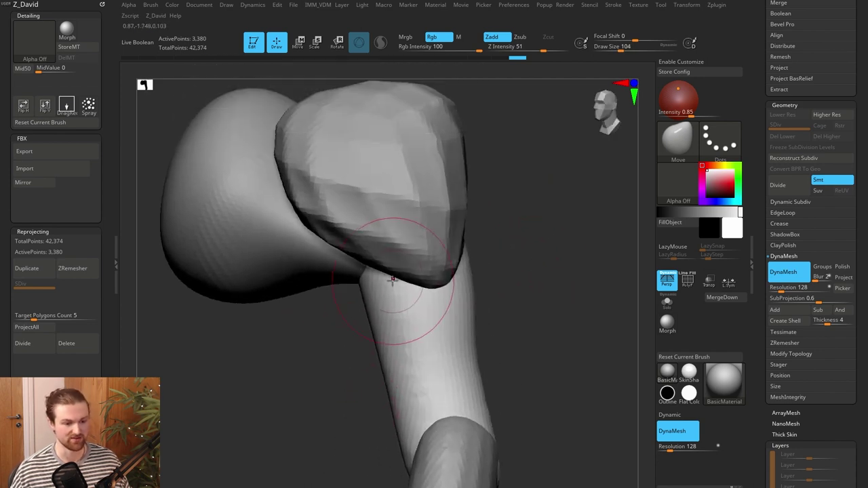
{"action": "key", "text": "bracketleft"}
{"action": "left_click_drag", "start_coordinate": [361, 281], "coordinate": [383, 290]}
{"action": "key", "text": "bracketleft"}
Reshape the biceps' front contour down to the elbow with a larger Move brush, pushing it inward
{"action": "left_click_drag", "start_coordinate": [347, 404], "coordinate": [328, 289], "text": "alt"}
{"action": "key", "text": "bracketright"}
{"action": "key", "text": "bracketright"}
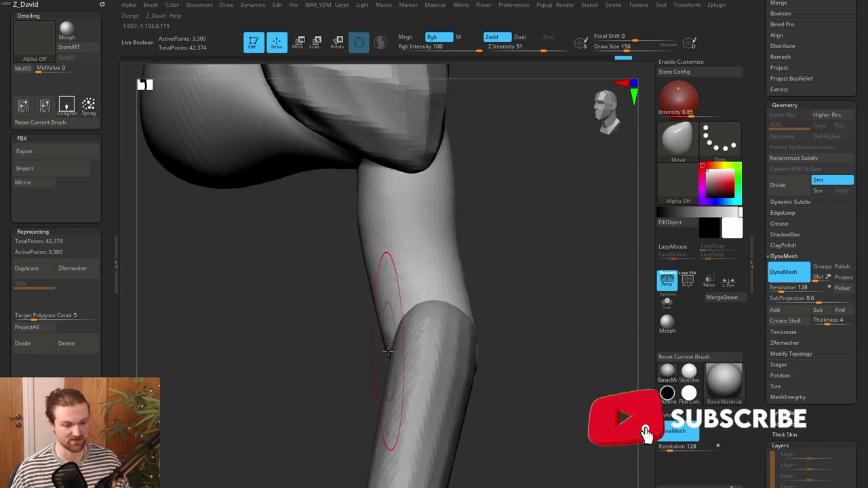
{"action": "left_click_drag", "start_coordinate": [389, 341], "coordinate": [397, 337]}
{"action": "left_click_drag", "start_coordinate": [362, 365], "coordinate": [373, 362]}
{"action": "left_click_drag", "start_coordinate": [322, 337], "coordinate": [330, 387]}
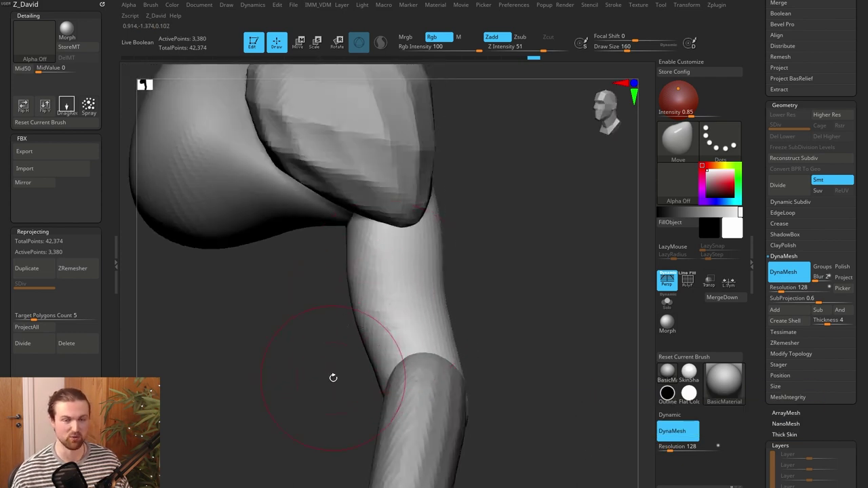
{"action": "left_click_drag", "start_coordinate": [336, 304], "coordinate": [340, 304]}
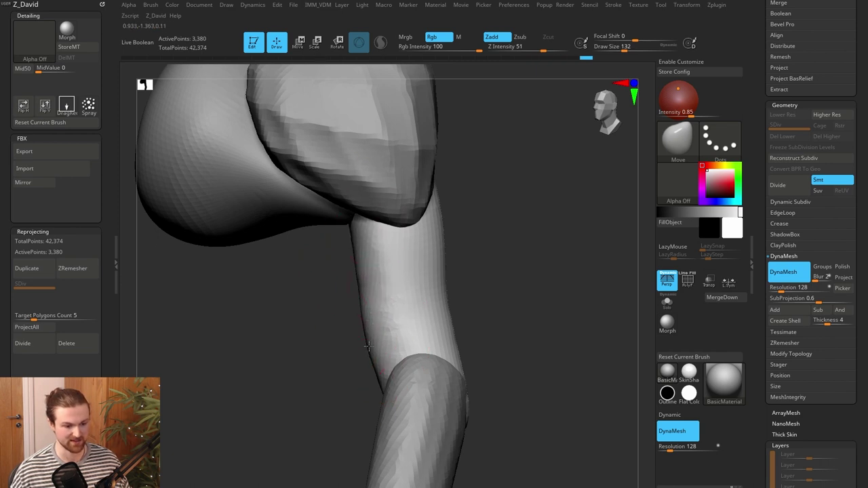
{"action": "left_click_drag", "start_coordinate": [338, 342], "coordinate": [363, 329]}
{"action": "left_click_drag", "start_coordinate": [483, 324], "coordinate": [459, 324]}
{"action": "mouse_move", "coordinate": [487, 273]}
{"action": "left_mouse_down"}
{"action": "mouse_move", "coordinate": [491, 287]}
{"action": "mouse_move", "coordinate": [403, 325]}
{"action": "left_mouse_up"}
{"action": "mouse_move", "coordinate": [511, 342]}
{"action": "left_mouse_down"}
{"action": "mouse_move", "coordinate": [527, 350]}
{"action": "mouse_move", "coordinate": [468, 339]}
{"action": "left_mouse_up"}
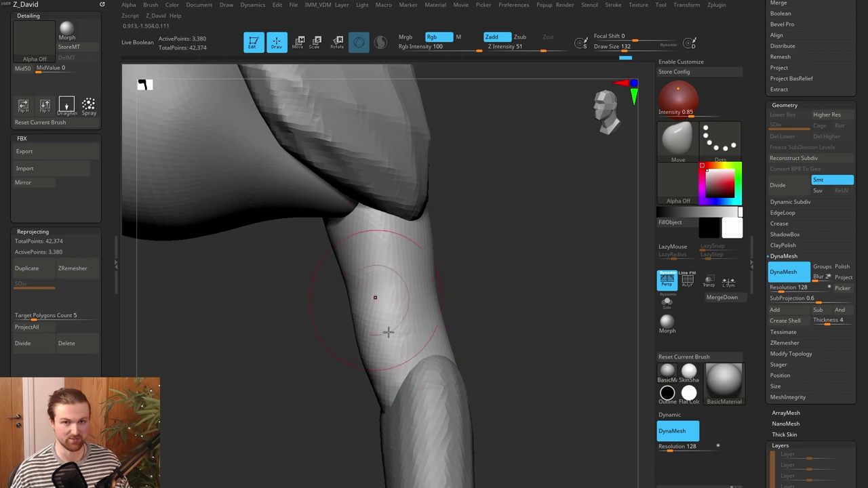
Carve grooves between biceps and triceps on the outer and inner upper arm using DamStandard at draw size 112
{"action": "key", "text": "e"}
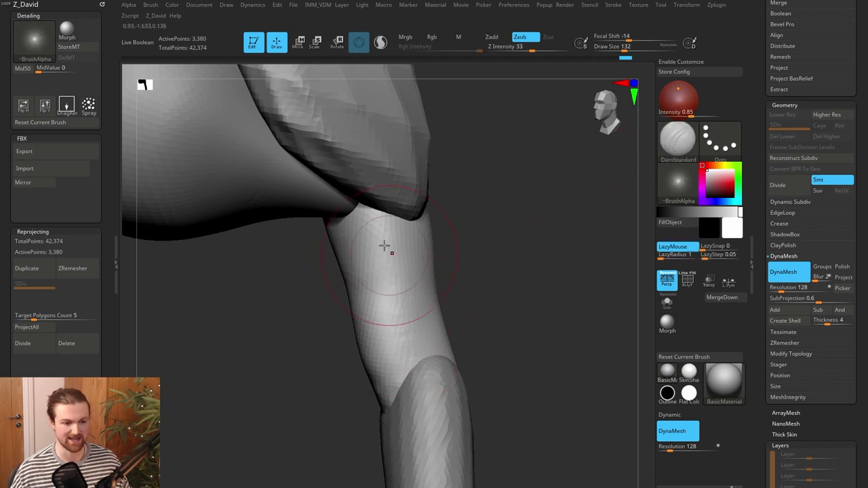
{"action": "key", "text": "bracketleft"}
{"action": "left_click_drag", "start_coordinate": [387, 224], "coordinate": [432, 388]}
{"action": "left_click_drag", "start_coordinate": [498, 348], "coordinate": [529, 328]}
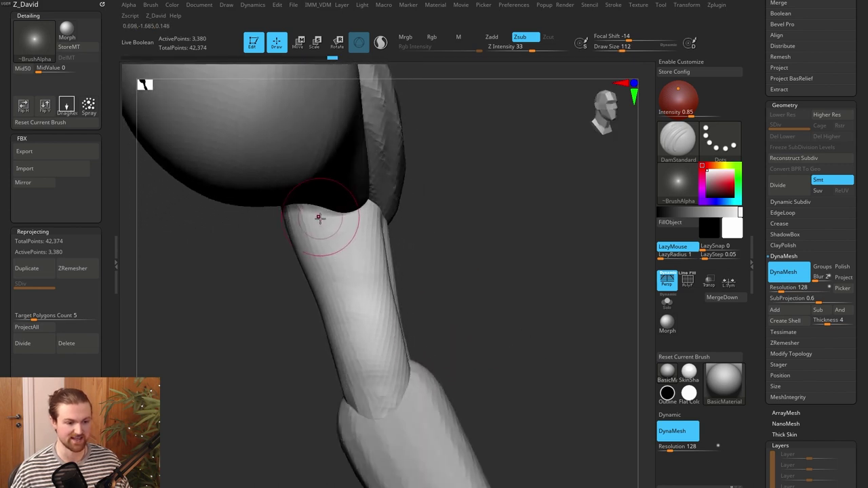
{"action": "left_click_drag", "start_coordinate": [326, 249], "coordinate": [371, 407]}
{"action": "mouse_move", "coordinate": [449, 352]}
{"action": "left_mouse_down"}
{"action": "mouse_move", "coordinate": [484, 339]}
{"action": "mouse_move", "coordinate": [498, 324]}
{"action": "left_mouse_up"}
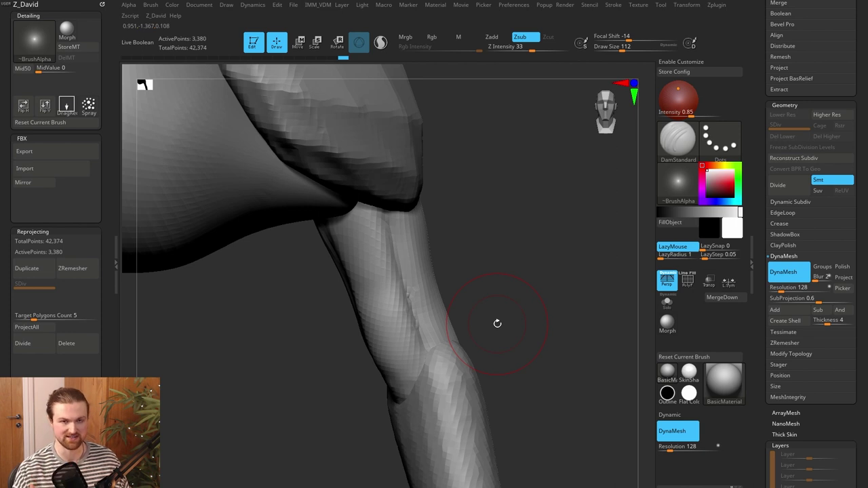
Reduce DamStandard to draw size 68 and carve the outline of the triceps tendon down to the elbow
{"action": "mouse_move", "coordinate": [549, 297]}
{"action": "left_mouse_down"}
{"action": "mouse_move", "coordinate": [521, 299]}
{"action": "mouse_move", "coordinate": [533, 333]}
{"action": "mouse_move", "coordinate": [525, 353]}
{"action": "mouse_move", "coordinate": [535, 370]}
{"action": "mouse_move", "coordinate": [556, 368]}
{"action": "mouse_move", "coordinate": [483, 365]}
{"action": "left_mouse_up"}
{"action": "key", "text": "bracketleft"}
{"action": "key", "text": "bracketleft"}
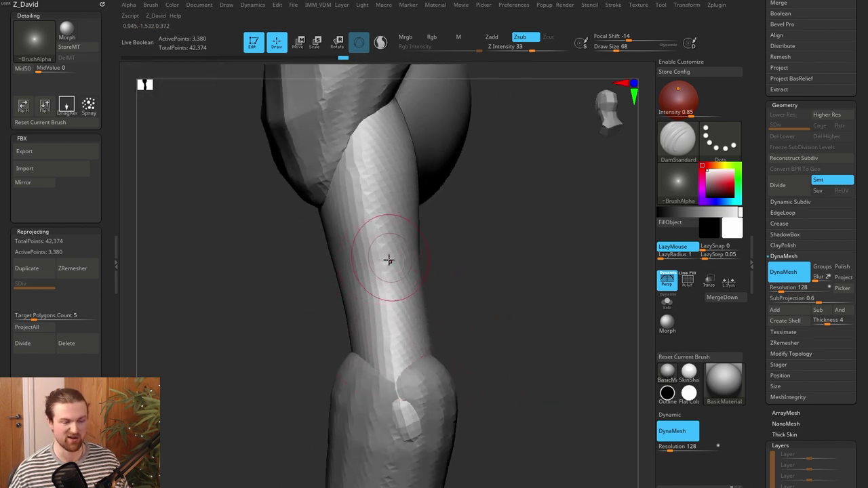
{"action": "mouse_move", "coordinate": [456, 257]}
{"action": "left_mouse_down"}
{"action": "mouse_move", "coordinate": [492, 255]}
{"action": "mouse_move", "coordinate": [410, 255]}
{"action": "left_mouse_up"}
{"action": "left_click_drag", "start_coordinate": [490, 269], "coordinate": [540, 272]}
{"action": "left_click_drag", "start_coordinate": [484, 287], "coordinate": [415, 283]}
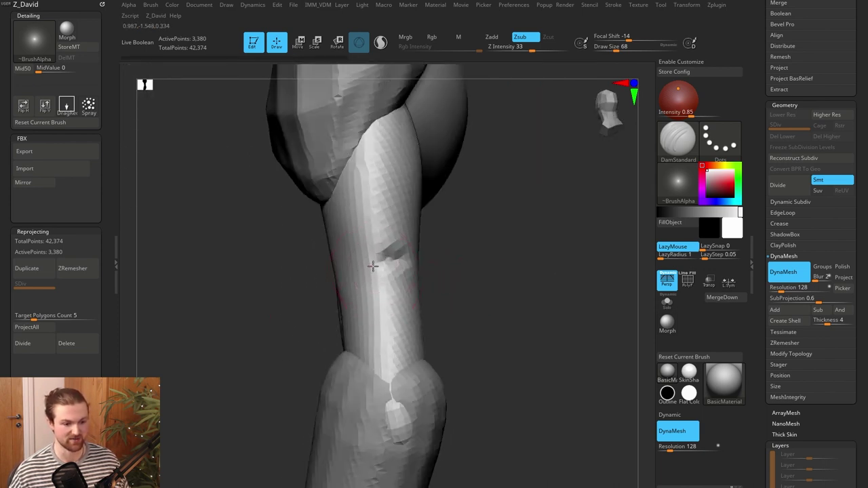
{"action": "left_click_drag", "start_coordinate": [372, 349], "coordinate": [373, 379]}
{"action": "left_click_drag", "start_coordinate": [476, 349], "coordinate": [441, 346]}
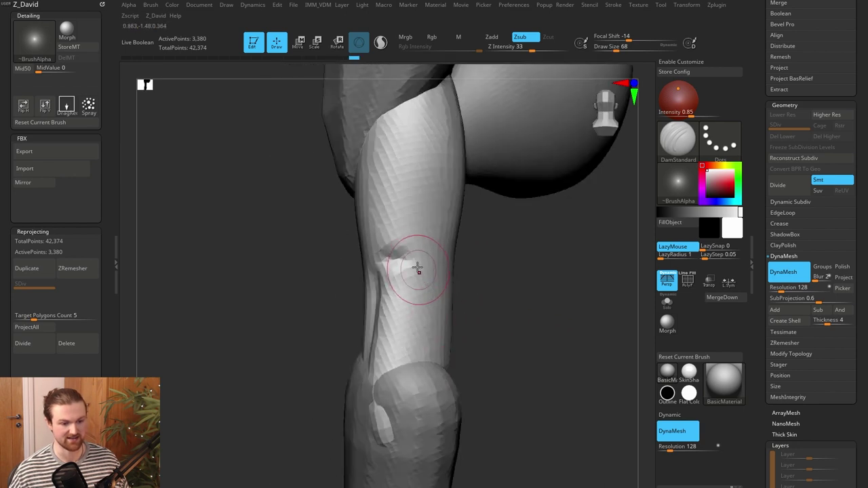
{"action": "mouse_move", "coordinate": [515, 385]}
{"action": "right_mouse_down"}
{"action": "mouse_move", "coordinate": [542, 345]}
{"action": "mouse_move", "coordinate": [517, 357]}
{"action": "mouse_move", "coordinate": [485, 354]}
{"action": "right_mouse_up"}
Build up the elbow end of the isolated upper arm with the Clay brush, then show all parts again
{"action": "left_click", "coordinate": [671, 310]}
{"action": "key", "text": "b"}
{"action": "key", "text": "c"}
{"action": "key", "text": "l"}
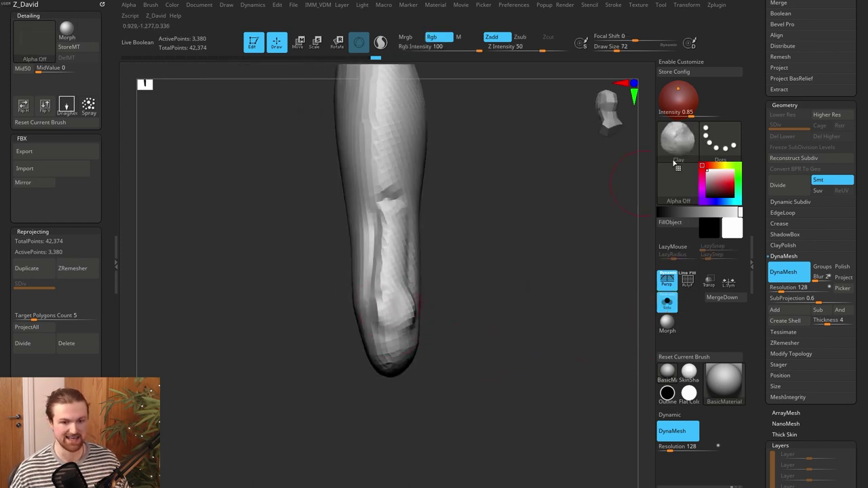
{"action": "mouse_move", "coordinate": [395, 307]}
{"action": "right_mouse_down"}
{"action": "mouse_move", "coordinate": [454, 310]}
{"action": "mouse_move", "coordinate": [388, 316]}
{"action": "right_mouse_up"}
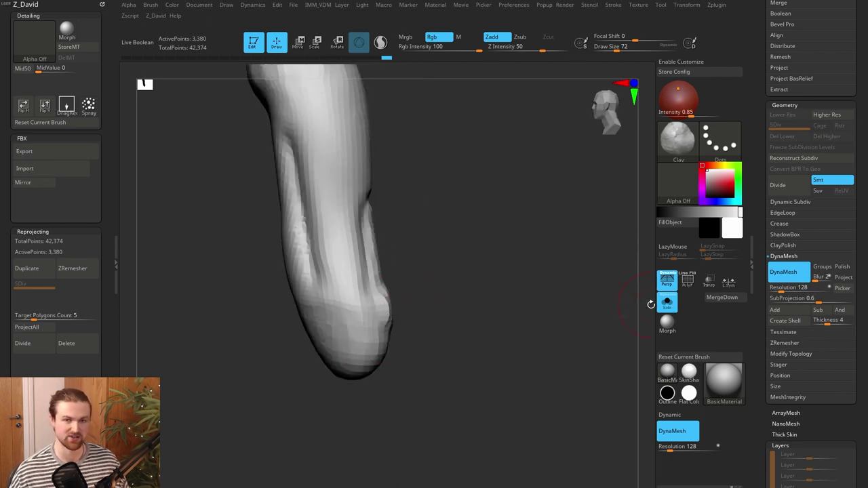
{"action": "left_click", "coordinate": [667, 303]}
{"action": "right_click_drag", "start_coordinate": [455, 342], "coordinate": [476, 345]}
Pull the elbow tip upward and inward with the Move brush at draw size 132
{"action": "key", "text": "b"}
{"action": "key", "text": "m"}
{"action": "key", "text": "v"}
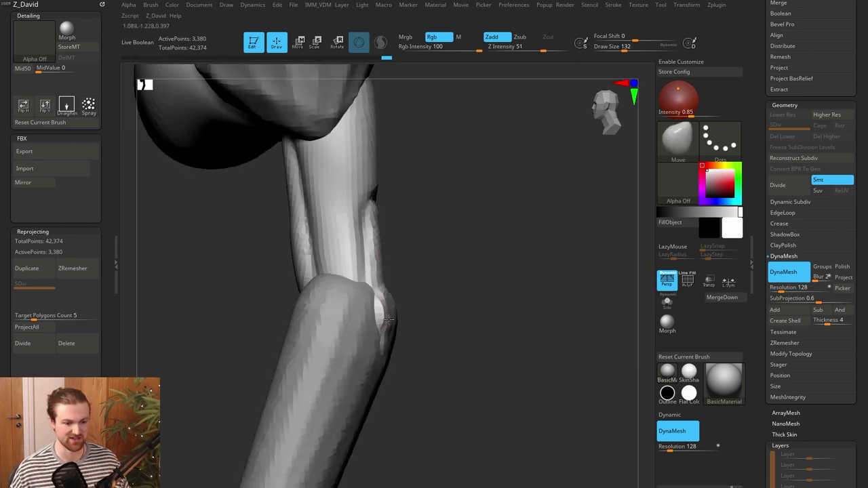
{"action": "right_click_drag", "start_coordinate": [388, 319], "coordinate": [400, 321]}
{"action": "left_click_drag", "start_coordinate": [383, 318], "coordinate": [379, 304]}
{"action": "mouse_move", "coordinate": [477, 304]}
{"action": "right_mouse_down"}
{"action": "mouse_move", "coordinate": [496, 308]}
{"action": "mouse_move", "coordinate": [490, 345]}
{"action": "right_mouse_up"}
{"action": "mouse_move", "coordinate": [496, 311]}
{"action": "right_mouse_down"}
{"action": "mouse_move", "coordinate": [476, 345]}
{"action": "mouse_move", "coordinate": [540, 323]}
{"action": "mouse_move", "coordinate": [401, 302]}
{"action": "right_mouse_up"}
Build up the triceps mass above the tendon on the back of the upper arm using ClayTubes at Z Intensity 49
{"action": "key", "text": "b"}
{"action": "key", "text": "c"}
{"action": "key", "text": "t"}
{"action": "key", "text": "bracketleft"}
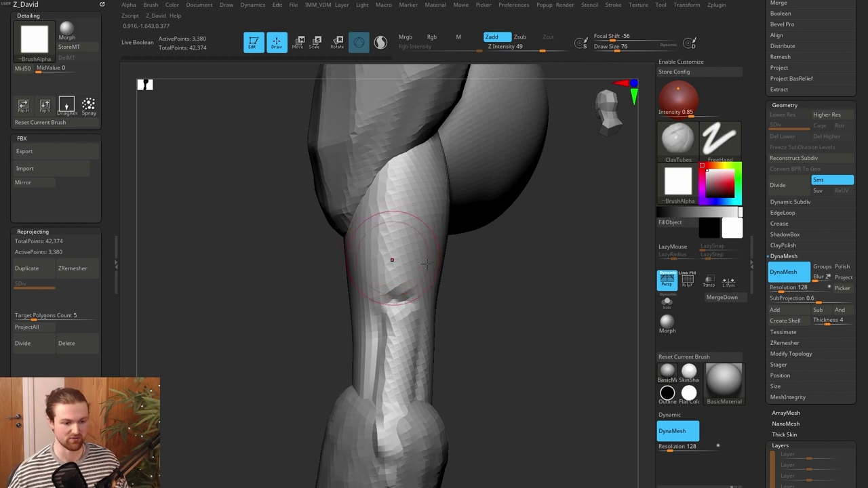
{"action": "left_click_drag", "start_coordinate": [405, 280], "coordinate": [407, 297]}
{"action": "right_click_drag", "start_coordinate": [404, 289], "coordinate": [444, 298]}
{"action": "mouse_move", "coordinate": [424, 297]}
{"action": "left_mouse_down"}
{"action": "mouse_move", "coordinate": [471, 218]}
{"action": "mouse_move", "coordinate": [473, 237]}
{"action": "left_mouse_up"}
{"action": "left_click_drag", "start_coordinate": [477, 165], "coordinate": [420, 283]}
{"action": "mouse_move", "coordinate": [421, 265]}
{"action": "left_mouse_down"}
{"action": "mouse_move", "coordinate": [425, 211]}
{"action": "mouse_move", "coordinate": [446, 184]}
{"action": "left_mouse_up"}
{"action": "left_click_drag", "start_coordinate": [523, 310], "coordinate": [597, 310]}
{"action": "left_click_drag", "start_coordinate": [395, 232], "coordinate": [401, 268]}
{"action": "right_click_drag", "start_coordinate": [400, 269], "coordinate": [441, 265]}
{"action": "mouse_move", "coordinate": [373, 271]}
{"action": "left_mouse_down"}
{"action": "mouse_move", "coordinate": [384, 218]}
{"action": "mouse_move", "coordinate": [359, 285]}
{"action": "left_mouse_up"}
{"action": "mouse_move", "coordinate": [516, 340]}
{"action": "left_mouse_down"}
{"action": "mouse_move", "coordinate": [500, 366]}
{"action": "mouse_move", "coordinate": [482, 322]}
{"action": "left_mouse_up"}
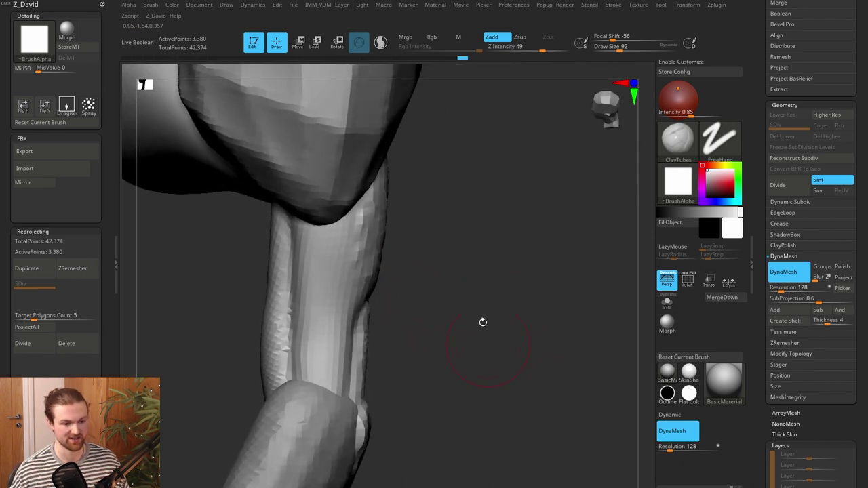
Push the biceps' lower front contour in above the elbow with the Move brush at draw size 152
{"action": "key", "text": "b"}
{"action": "key", "text": "m"}
{"action": "key", "text": "v"}
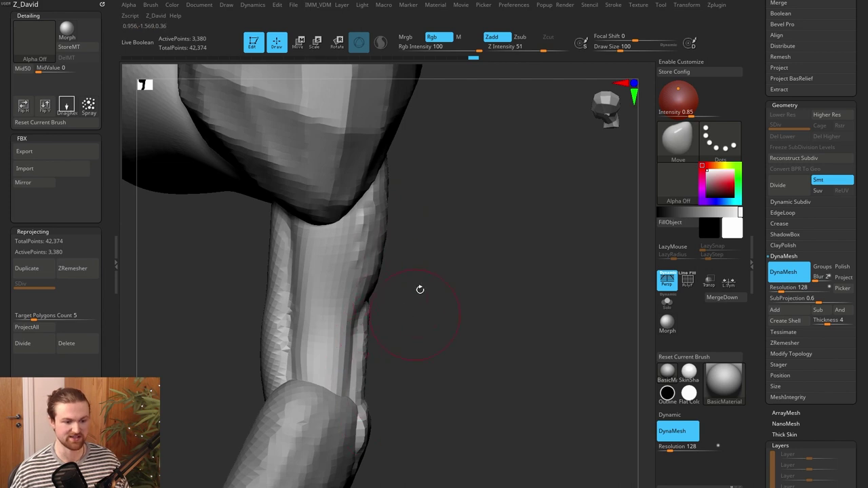
{"action": "right_click_drag", "start_coordinate": [420, 290], "coordinate": [401, 224]}
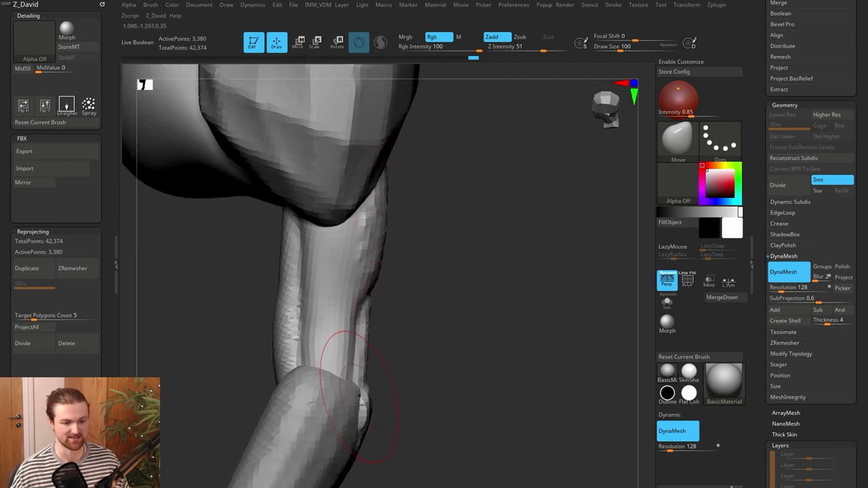
{"action": "right_click_drag", "start_coordinate": [354, 367], "coordinate": [430, 360], "text": "alt"}
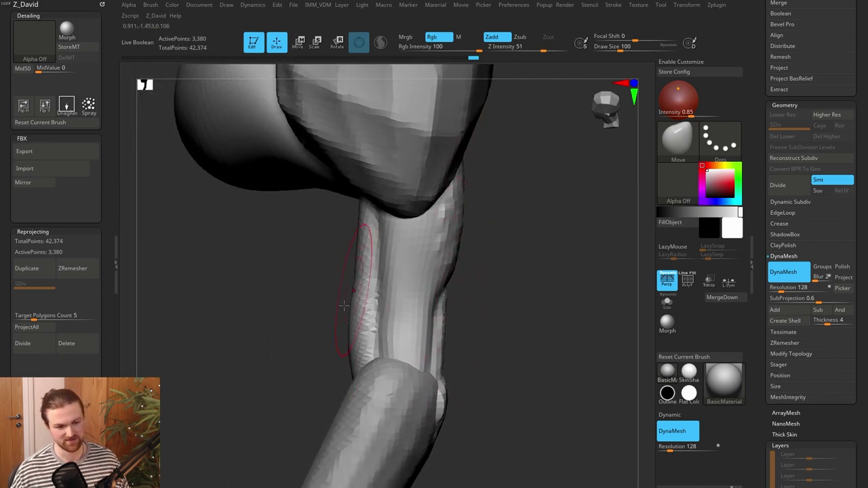
{"action": "key", "text": "]"}
{"action": "left_click_drag", "start_coordinate": [352, 364], "coordinate": [365, 361]}
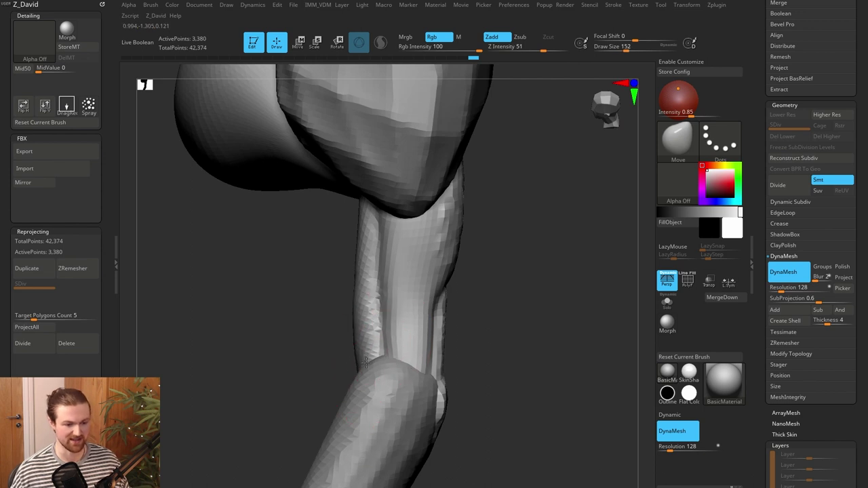
{"action": "right_click_drag", "start_coordinate": [520, 345], "coordinate": [357, 337]}
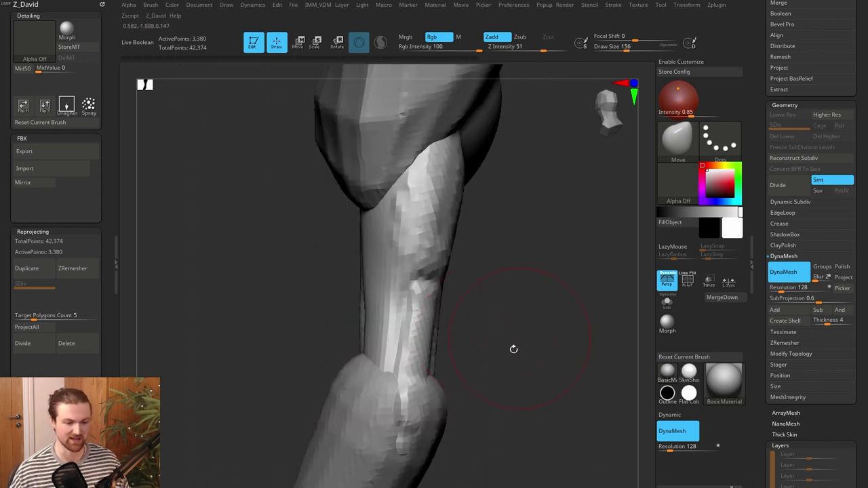
Carve the triceps' outer edge from beneath the deltoid down the back of the upper arm with DamStandard at draw size 92
{"action": "right_click_drag", "start_coordinate": [514, 350], "coordinate": [500, 350]}
{"action": "key", "text": "b"}
{"action": "key", "text": "d"}
{"action": "key", "text": "s"}
{"action": "mouse_move", "coordinate": [407, 342]}
{"action": "right_mouse_down"}
{"action": "mouse_move", "coordinate": [527, 347]}
{"action": "mouse_move", "coordinate": [301, 292]}
{"action": "mouse_move", "coordinate": [291, 310]}
{"action": "mouse_move", "coordinate": [296, 369]}
{"action": "right_mouse_up"}
{"action": "key", "text": "["}
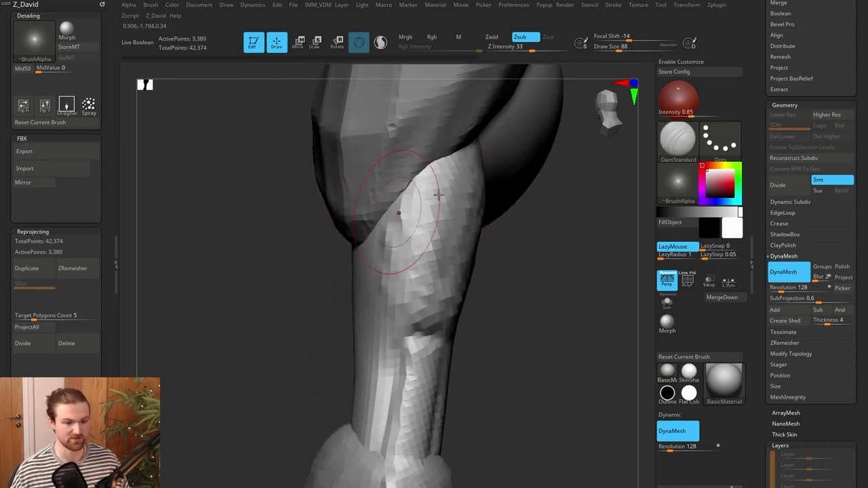
{"action": "right_click_drag", "start_coordinate": [436, 311], "coordinate": [407, 332]}
{"action": "mouse_move", "coordinate": [526, 353]}
{"action": "left_mouse_down"}
{"action": "mouse_move", "coordinate": [519, 317]}
{"action": "mouse_move", "coordinate": [530, 328]}
{"action": "left_mouse_up"}
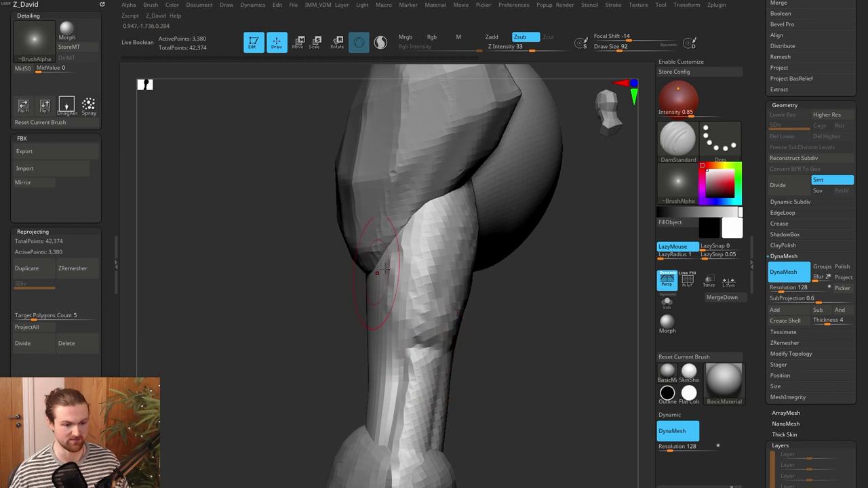
{"action": "left_click_drag", "start_coordinate": [321, 346], "coordinate": [330, 342]}
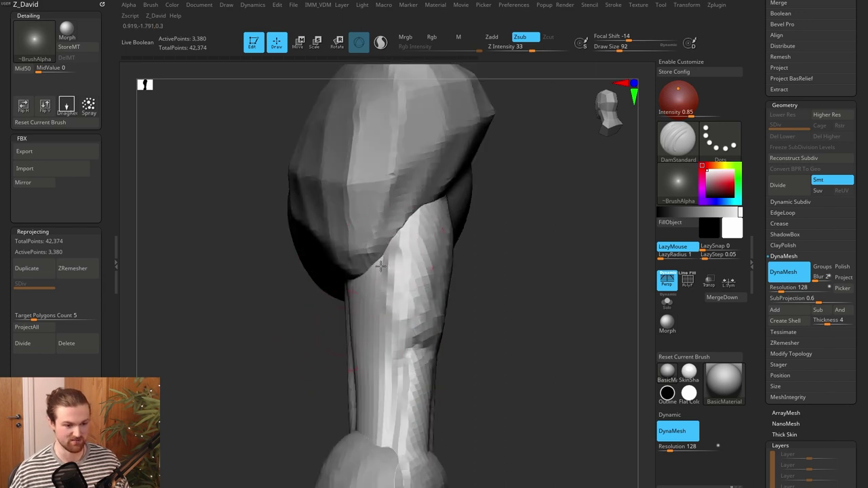
{"action": "left_click_drag", "start_coordinate": [385, 322], "coordinate": [408, 347]}
{"action": "mouse_move", "coordinate": [500, 359]}
{"action": "left_mouse_down"}
{"action": "mouse_move", "coordinate": [471, 369]}
{"action": "mouse_move", "coordinate": [422, 304]}
{"action": "left_mouse_up"}
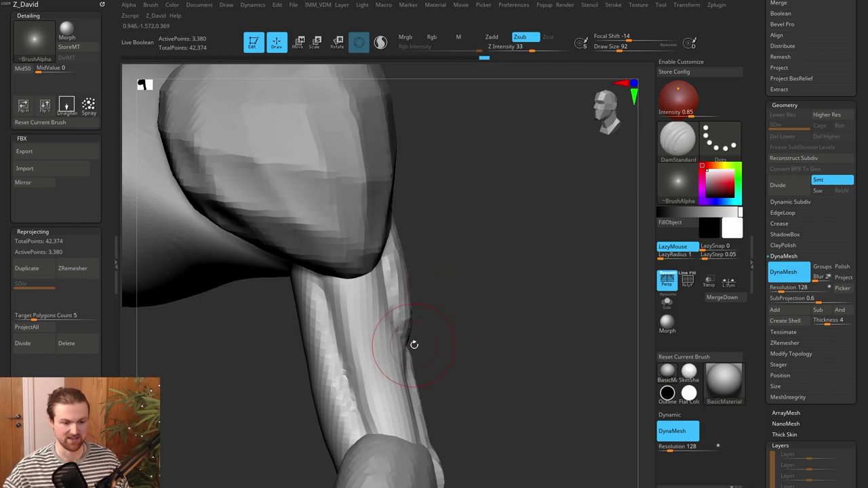
{"action": "left_click_drag", "start_coordinate": [459, 322], "coordinate": [499, 306]}
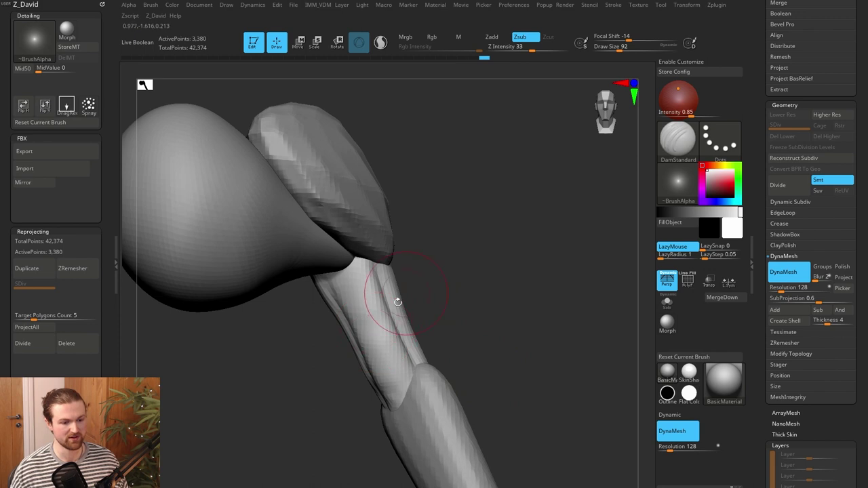
{"action": "mouse_move", "coordinate": [434, 265]}
{"action": "left_mouse_down"}
{"action": "mouse_move", "coordinate": [440, 275]}
{"action": "mouse_move", "coordinate": [419, 267]}
{"action": "left_mouse_up"}
{"action": "left_click_drag", "start_coordinate": [447, 213], "coordinate": [416, 325], "text": "ctrl"}
{"action": "mouse_move", "coordinate": [484, 306]}
{"action": "left_mouse_down"}
{"action": "mouse_move", "coordinate": [523, 306]}
{"action": "mouse_move", "coordinate": [499, 276]}
{"action": "left_mouse_up"}
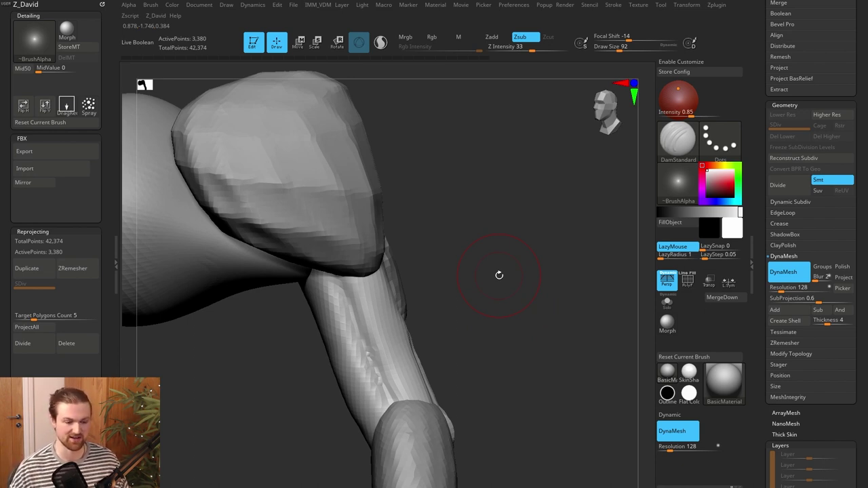
{"action": "left_click_drag", "start_coordinate": [503, 331], "coordinate": [457, 337]}
{"action": "left_click_drag", "start_coordinate": [484, 296], "coordinate": [470, 314], "text": "alt"}
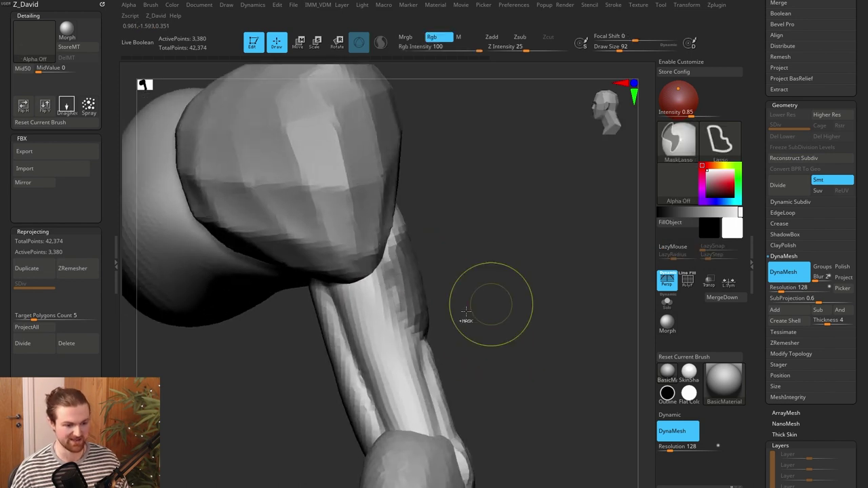
{"action": "mouse_move", "coordinate": [375, 378]}
{"action": "left_mouse_down", "text": "ctrl"}
{"action": "mouse_move", "coordinate": [349, 290]}
{"action": "mouse_move", "coordinate": [428, 439]}
{"action": "left_mouse_up", "text": "ctrl"}
{"action": "mouse_move", "coordinate": [516, 365]}
{"action": "left_mouse_down", "text": "ctrl"}
{"action": "mouse_move", "coordinate": [517, 386]}
{"action": "mouse_move", "coordinate": [542, 319]}
{"action": "left_mouse_up", "text": "ctrl"}
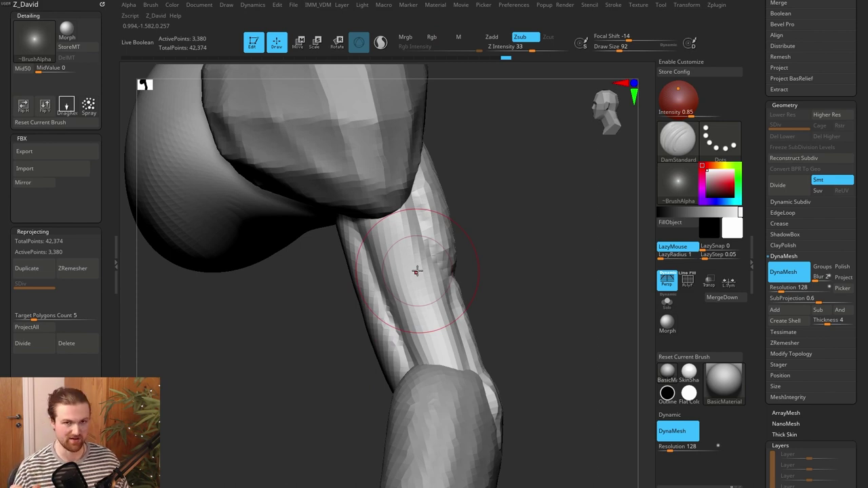
Mask the biceps along the front of the upper arm with MaskLasso
{"action": "left_click_drag", "start_coordinate": [558, 360], "coordinate": [550, 376]}
{"action": "key", "text": "ctrl"}
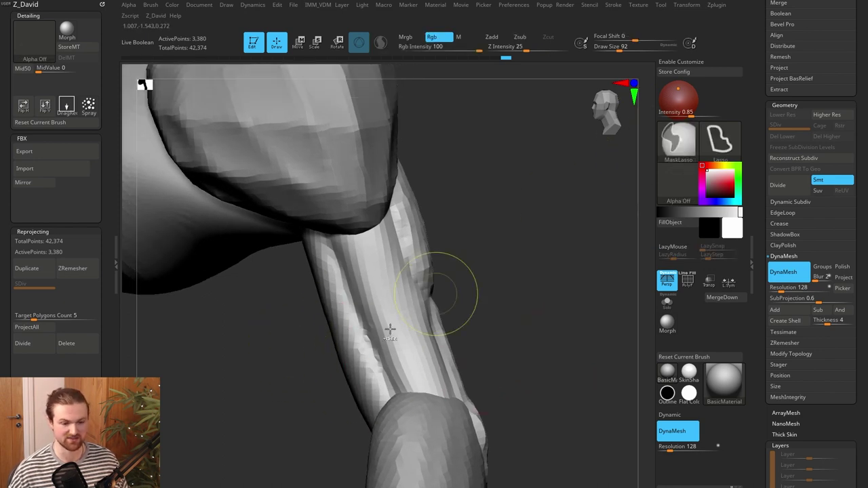
{"action": "mouse_move", "coordinate": [326, 392]}
{"action": "left_mouse_down", "text": "ctrl"}
{"action": "mouse_move", "coordinate": [399, 395]}
{"action": "mouse_move", "coordinate": [335, 255]}
{"action": "mouse_move", "coordinate": [277, 246]}
{"action": "mouse_move", "coordinate": [276, 256]}
{"action": "left_mouse_up", "text": "ctrl"}
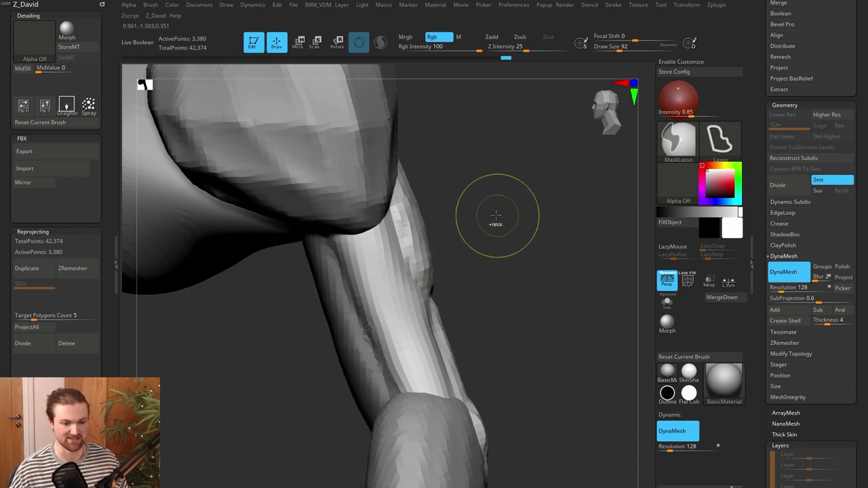
Mask the triceps with MaskLasso and push the unmasked side of the upper arm inward with the Move brush
{"action": "mouse_move", "coordinate": [496, 123]}
{"action": "left_mouse_down", "text": "ctrl"}
{"action": "mouse_move", "coordinate": [390, 175]}
{"action": "mouse_move", "coordinate": [412, 304]}
{"action": "mouse_move", "coordinate": [506, 410]}
{"action": "mouse_move", "coordinate": [519, 390]}
{"action": "left_mouse_up", "text": "ctrl"}
{"action": "mouse_move", "coordinate": [526, 339]}
{"action": "left_mouse_down"}
{"action": "mouse_move", "coordinate": [606, 319]}
{"action": "mouse_move", "coordinate": [540, 360]}
{"action": "mouse_move", "coordinate": [596, 339]}
{"action": "left_mouse_up"}
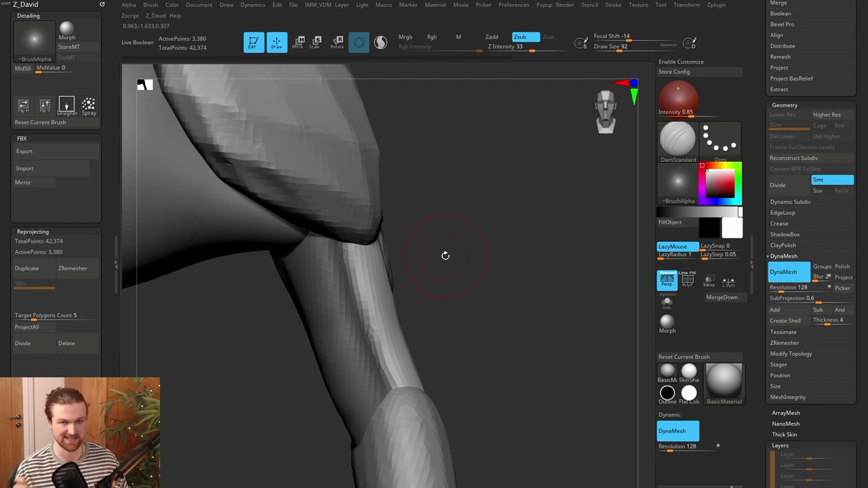
{"action": "key", "text": "1"}
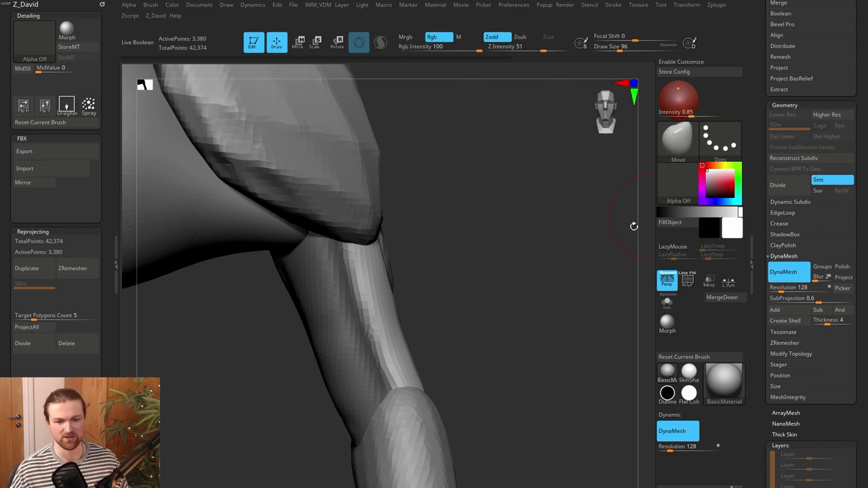
{"action": "key", "text": "2"}
{"action": "left_click_drag", "start_coordinate": [474, 308], "coordinate": [385, 299]}
{"action": "mouse_move", "coordinate": [394, 268]}
{"action": "left_mouse_down"}
{"action": "mouse_move", "coordinate": [391, 261]}
{"action": "mouse_move", "coordinate": [375, 266]}
{"action": "mouse_move", "coordinate": [389, 266]}
{"action": "left_mouse_up"}
{"action": "mouse_move", "coordinate": [405, 357]}
{"action": "left_mouse_down"}
{"action": "mouse_move", "coordinate": [400, 308]}
{"action": "mouse_move", "coordinate": [401, 357]}
{"action": "left_mouse_up"}
{"action": "mouse_move", "coordinate": [526, 339]}
{"action": "left_mouse_down"}
{"action": "mouse_move", "coordinate": [527, 256]}
{"action": "mouse_move", "coordinate": [585, 274]}
{"action": "mouse_move", "coordinate": [533, 301]}
{"action": "mouse_move", "coordinate": [498, 298]}
{"action": "left_mouse_up"}
Flatten the strip between the biceps and triceps with TrimDynamic at draw size 144 and smooth it
{"action": "mouse_move", "coordinate": [359, 254]}
{"action": "left_mouse_down"}
{"action": "mouse_move", "coordinate": [376, 263]}
{"action": "mouse_move", "coordinate": [403, 305]}
{"action": "left_mouse_up"}
{"action": "left_click_drag", "start_coordinate": [496, 303], "coordinate": [451, 301]}
{"action": "mouse_move", "coordinate": [390, 291]}
{"action": "left_mouse_down"}
{"action": "mouse_move", "coordinate": [411, 373]}
{"action": "mouse_move", "coordinate": [389, 351]}
{"action": "mouse_move", "coordinate": [385, 378]}
{"action": "left_mouse_up"}
{"action": "left_click_drag", "start_coordinate": [493, 373], "coordinate": [563, 363]}
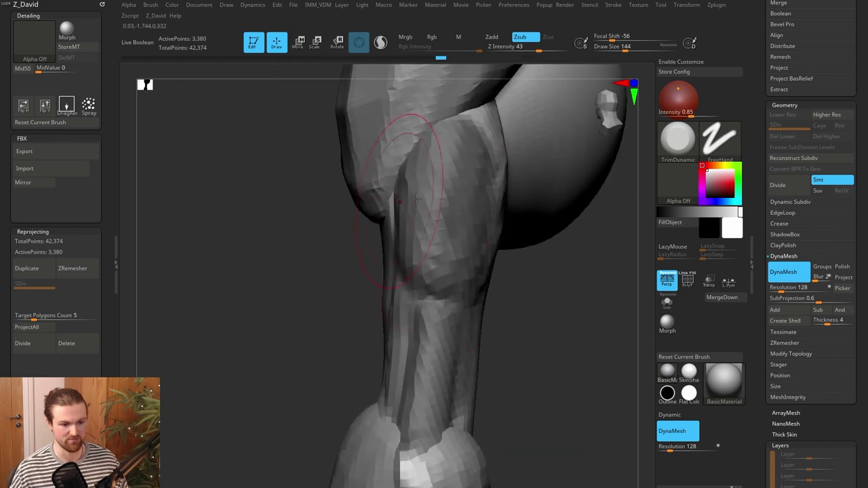
{"action": "left_click_drag", "start_coordinate": [328, 314], "coordinate": [288, 308]}
{"action": "left_click_drag", "start_coordinate": [543, 257], "coordinate": [506, 258]}
{"action": "left_click_drag", "start_coordinate": [372, 305], "coordinate": [360, 250], "text": "shift"}
{"action": "mouse_move", "coordinate": [443, 246]}
{"action": "left_mouse_down"}
{"action": "mouse_move", "coordinate": [485, 251]}
{"action": "mouse_move", "coordinate": [441, 250]}
{"action": "mouse_move", "coordinate": [453, 255]}
{"action": "left_mouse_up"}
Push the strip's upper end inward beneath the deltoid with the Move brush at draw size 196
{"action": "key", "text": "b"}
{"action": "key", "text": "m"}
{"action": "key", "text": "v"}
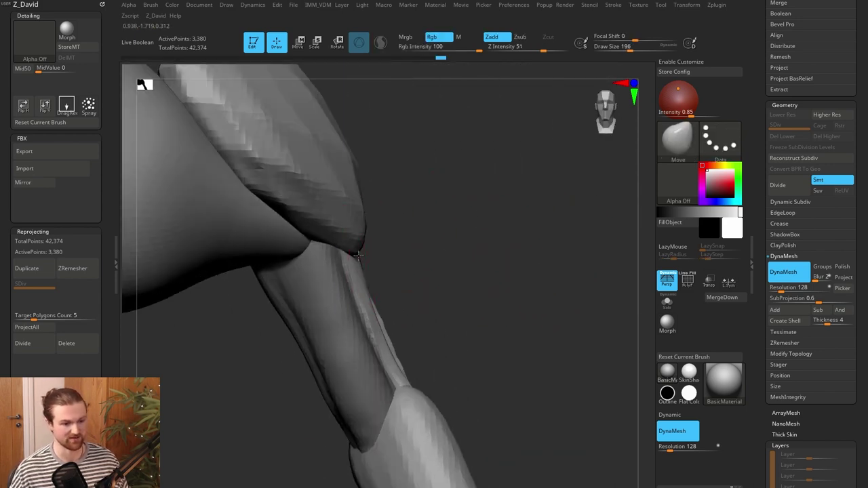
{"action": "left_click_drag", "start_coordinate": [348, 256], "coordinate": [327, 249]}
{"action": "mouse_move", "coordinate": [465, 279]}
{"action": "left_mouse_down"}
{"action": "mouse_move", "coordinate": [418, 279]}
{"action": "mouse_move", "coordinate": [434, 281]}
{"action": "mouse_move", "coordinate": [423, 288]}
{"action": "mouse_move", "coordinate": [573, 305]}
{"action": "left_mouse_up"}
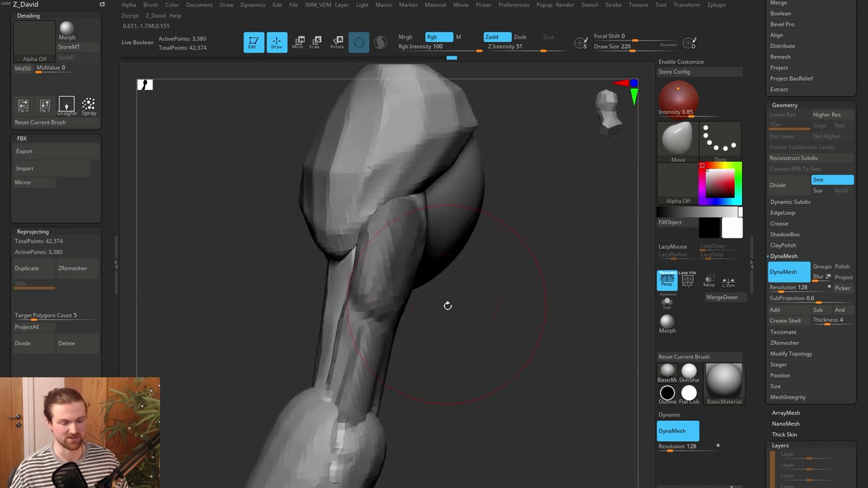
Invert the mask and adjust the triceps' outer edge behind the deltoid with the Move brush at draw size 216
{"action": "left_click", "coordinate": [555, 295], "text": "ctrl"}
{"action": "left_click_drag", "start_coordinate": [487, 351], "coordinate": [485, 369]}
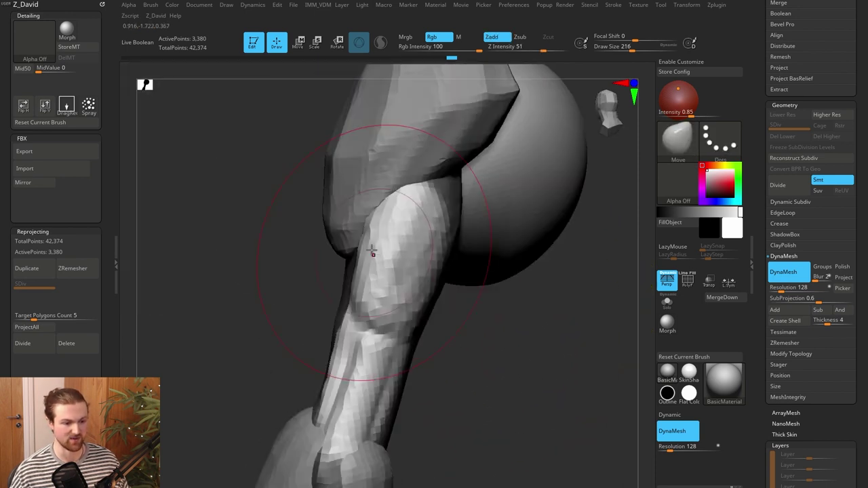
{"action": "left_click_drag", "start_coordinate": [359, 255], "coordinate": [366, 254]}
{"action": "left_click_drag", "start_coordinate": [475, 326], "coordinate": [556, 326]}
{"action": "left_click_drag", "start_coordinate": [404, 257], "coordinate": [394, 256]}
{"action": "mouse_move", "coordinate": [448, 252]}
{"action": "left_mouse_down"}
{"action": "mouse_move", "coordinate": [494, 251]}
{"action": "mouse_move", "coordinate": [508, 263]}
{"action": "mouse_move", "coordinate": [499, 299]}
{"action": "mouse_move", "coordinate": [448, 302]}
{"action": "mouse_move", "coordinate": [442, 295]}
{"action": "mouse_move", "coordinate": [475, 298]}
{"action": "mouse_move", "coordinate": [438, 281]}
{"action": "mouse_move", "coordinate": [434, 287]}
{"action": "left_mouse_up"}
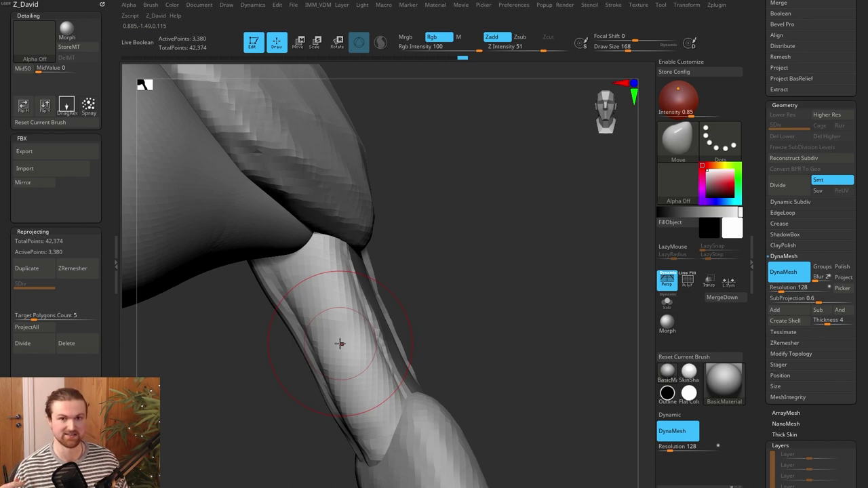
Tighten the biceps' form above the elbow with the Pinch brush at Z Intensity 20
{"action": "key", "text": "b"}
{"action": "key", "text": "p"}
{"action": "key", "text": "i"}
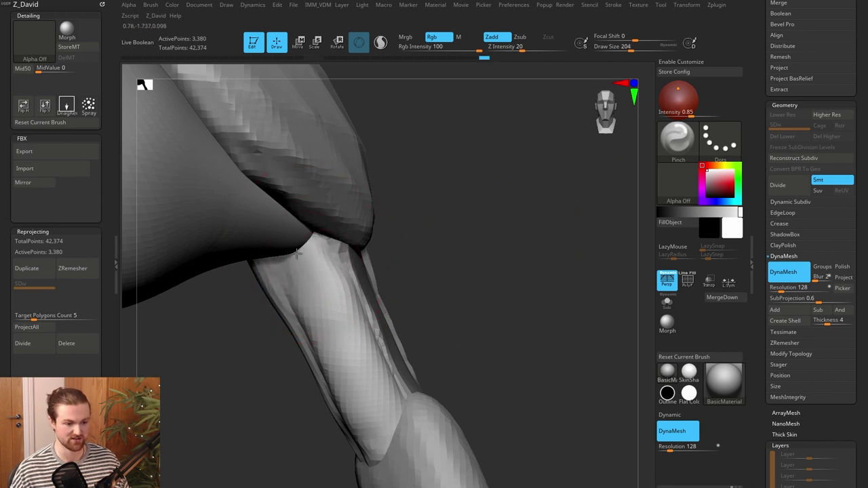
{"action": "left_click_drag", "start_coordinate": [466, 319], "coordinate": [454, 237], "text": "alt"}
{"action": "mouse_move", "coordinate": [343, 343]}
{"action": "left_mouse_down"}
{"action": "mouse_move", "coordinate": [379, 362]}
{"action": "mouse_move", "coordinate": [354, 354]}
{"action": "left_mouse_up"}
Smooth the unmasked biceps and triceps surfaces down to the tendon at the elbow with draw size 168
{"action": "key", "text": "b"}
{"action": "key", "text": "m"}
{"action": "key", "text": "v"}
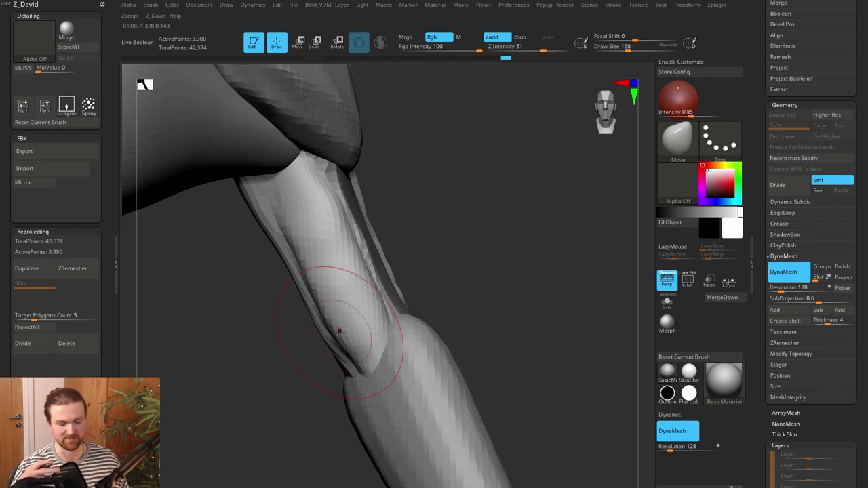
{"action": "left_click_drag", "start_coordinate": [533, 210], "coordinate": [475, 216]}
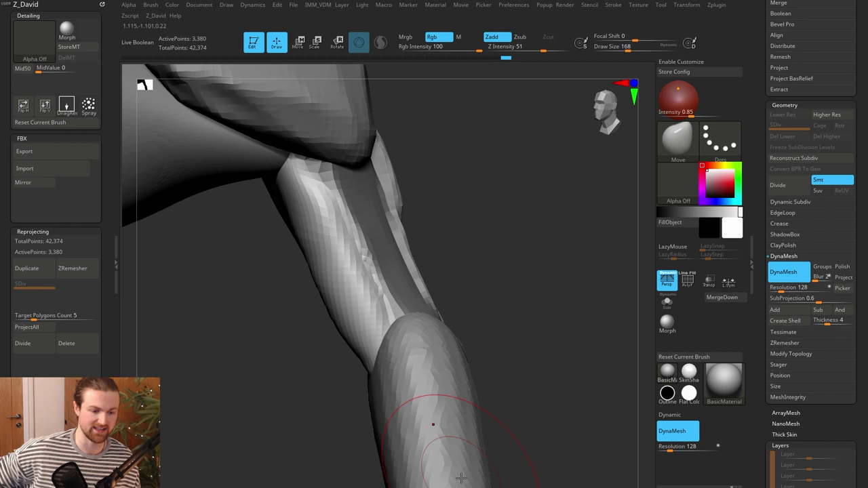
{"action": "left_click_drag", "start_coordinate": [546, 289], "coordinate": [491, 279]}
{"action": "mouse_move", "coordinate": [512, 251]}
{"action": "left_mouse_down", "text": "alt"}
{"action": "mouse_move", "coordinate": [519, 292]}
{"action": "mouse_move", "coordinate": [504, 304]}
{"action": "mouse_move", "coordinate": [510, 275]}
{"action": "mouse_move", "coordinate": [548, 297]}
{"action": "mouse_move", "coordinate": [491, 304]}
{"action": "mouse_move", "coordinate": [476, 317]}
{"action": "left_mouse_up", "text": "alt"}
{"action": "mouse_move", "coordinate": [353, 332]}
{"action": "left_mouse_down", "text": "shift"}
{"action": "mouse_move", "coordinate": [356, 301]}
{"action": "mouse_move", "coordinate": [345, 331]}
{"action": "left_mouse_up", "text": "shift"}
{"action": "mouse_move", "coordinate": [478, 313]}
{"action": "left_mouse_down"}
{"action": "mouse_move", "coordinate": [428, 299]}
{"action": "mouse_move", "coordinate": [394, 362]}
{"action": "left_mouse_up"}
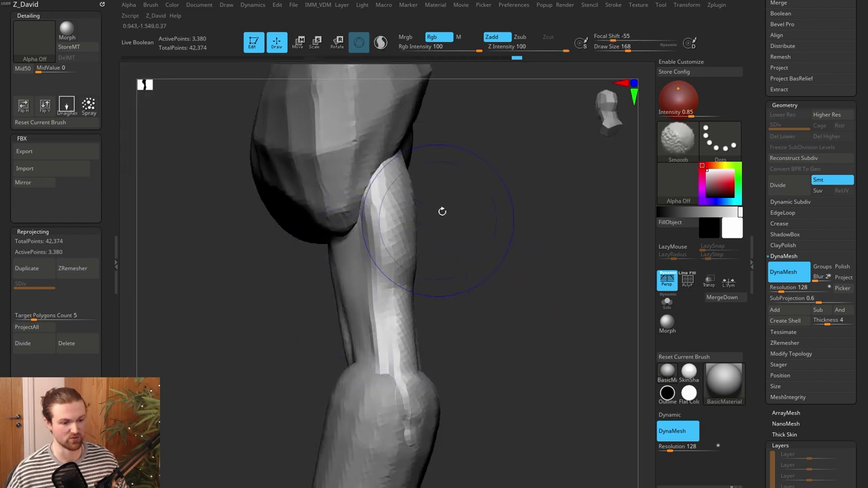
{"action": "left_click_drag", "start_coordinate": [443, 212], "coordinate": [393, 194]}
{"action": "left_click_drag", "start_coordinate": [392, 415], "coordinate": [403, 440], "text": "shift"}
{"action": "left_click_drag", "start_coordinate": [499, 339], "coordinate": [576, 344]}
{"action": "left_click_drag", "start_coordinate": [211, 380], "coordinate": [260, 373]}
{"action": "mouse_move", "coordinate": [331, 332]}
{"action": "left_mouse_down", "text": "shift"}
{"action": "mouse_move", "coordinate": [327, 311]}
{"action": "mouse_move", "coordinate": [325, 322]}
{"action": "left_mouse_up", "text": "shift"}
Clear the mask and nudge the upper arm's contour beneath the deltoid with the Move brush
{"action": "left_click_drag", "start_coordinate": [441, 343], "coordinate": [434, 310], "text": "alt"}
{"action": "mouse_move", "coordinate": [370, 302]}
{"action": "left_mouse_down", "text": "alt"}
{"action": "mouse_move", "coordinate": [375, 327]}
{"action": "mouse_move", "coordinate": [365, 303]}
{"action": "left_mouse_up", "text": "alt"}
{"action": "left_click_drag", "start_coordinate": [454, 305], "coordinate": [348, 296]}
{"action": "left_click_drag", "start_coordinate": [271, 299], "coordinate": [366, 275]}
{"action": "left_click_drag", "start_coordinate": [351, 246], "coordinate": [346, 245]}
{"action": "mouse_move", "coordinate": [237, 285]}
{"action": "left_mouse_down"}
{"action": "mouse_move", "coordinate": [269, 279]}
{"action": "mouse_move", "coordinate": [264, 294]}
{"action": "left_mouse_up"}
Refine the biceps' front contour from beneath the deltoid to the elbow with the Move brush at draw sizes 112 and 124
{"action": "key", "text": "bracketleft"}
{"action": "key", "text": "bracketleft"}
{"action": "key", "text": "bracketleft"}
{"action": "key", "text": "bracketleft"}
{"action": "key", "text": "bracketleft"}
{"action": "key", "text": "bracketleft"}
{"action": "key", "text": "bracketleft"}
{"action": "key", "text": "bracketleft"}
{"action": "left_click_drag", "start_coordinate": [258, 223], "coordinate": [264, 221]}
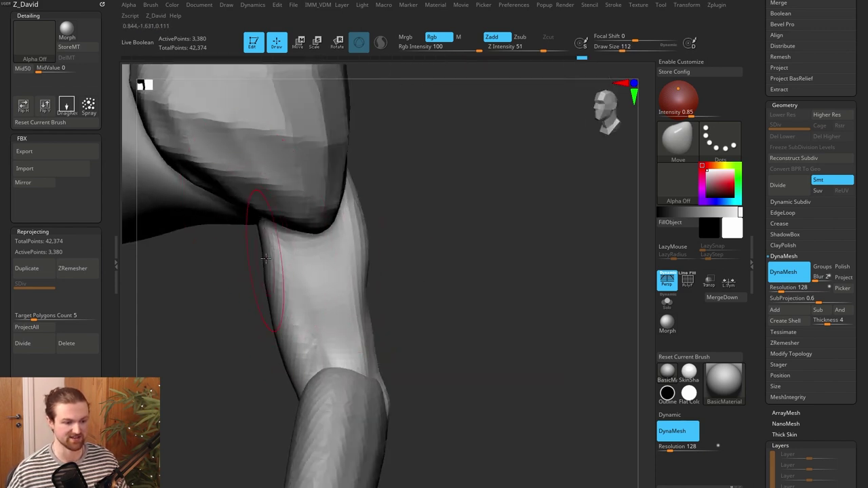
{"action": "left_click_drag", "start_coordinate": [266, 261], "coordinate": [262, 263]}
{"action": "left_click_drag", "start_coordinate": [259, 222], "coordinate": [264, 222]}
{"action": "key", "text": "bracketright"}
{"action": "key", "text": "bracketright"}
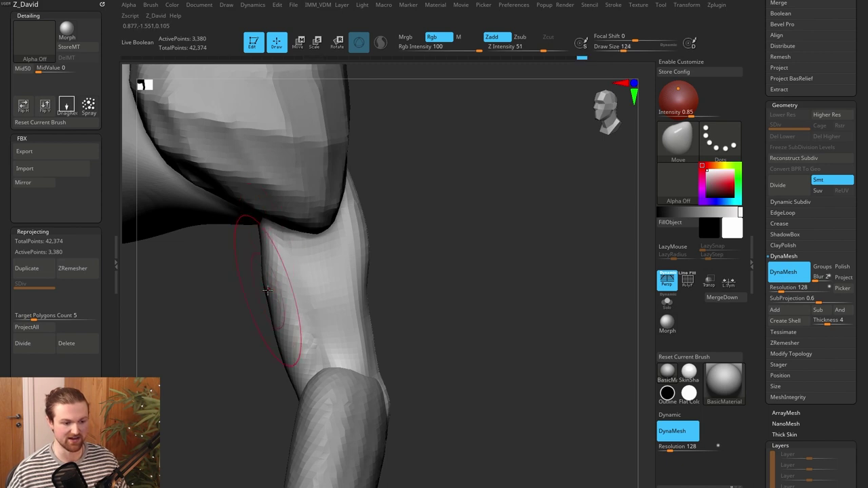
{"action": "left_click_drag", "start_coordinate": [270, 290], "coordinate": [276, 289]}
{"action": "left_click_drag", "start_coordinate": [306, 394], "coordinate": [313, 392]}
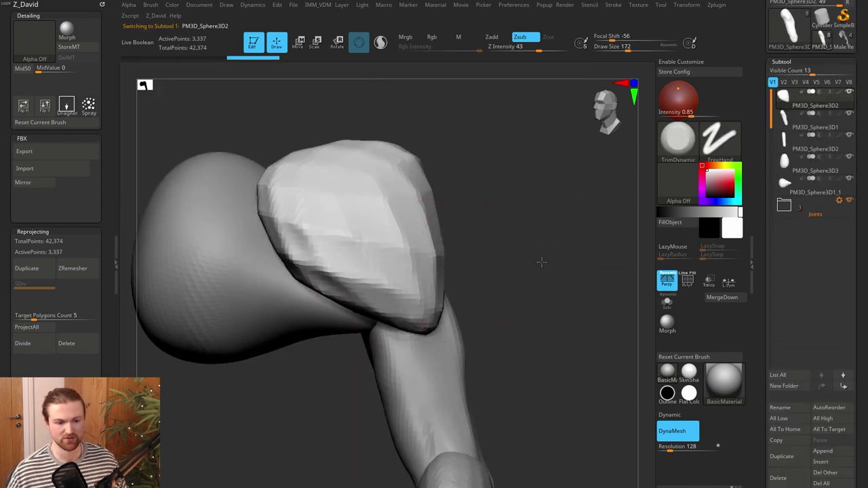
Select the deltoid and smooth its faceted surface
{"action": "left_click", "coordinate": [441, 278], "text": "alt"}
{"action": "mouse_move", "coordinate": [437, 281]}
{"action": "left_mouse_down", "text": "shift"}
{"action": "mouse_move", "coordinate": [371, 196]}
{"action": "mouse_move", "coordinate": [335, 170]}
{"action": "mouse_move", "coordinate": [423, 228]}
{"action": "mouse_move", "coordinate": [390, 190]}
{"action": "left_mouse_up", "text": "shift"}
{"action": "left_click_drag", "start_coordinate": [523, 207], "coordinate": [490, 214]}
{"action": "left_click_drag", "start_coordinate": [441, 204], "coordinate": [450, 291], "text": "shift"}
{"action": "left_click_drag", "start_coordinate": [519, 268], "coordinate": [568, 270]}
Reshape the deltoid's lower tip over the upper arm with the Move brush at draw size 164
{"action": "key", "text": "b"}
{"action": "key", "text": "m"}
{"action": "key", "text": "v"}
{"action": "left_click_drag", "start_coordinate": [514, 298], "coordinate": [498, 305], "text": "alt"}
{"action": "left_click_drag", "start_coordinate": [454, 276], "coordinate": [467, 288]}
{"action": "left_click_drag", "start_coordinate": [543, 261], "coordinate": [467, 263]}
{"action": "left_click_drag", "start_coordinate": [379, 302], "coordinate": [440, 312]}
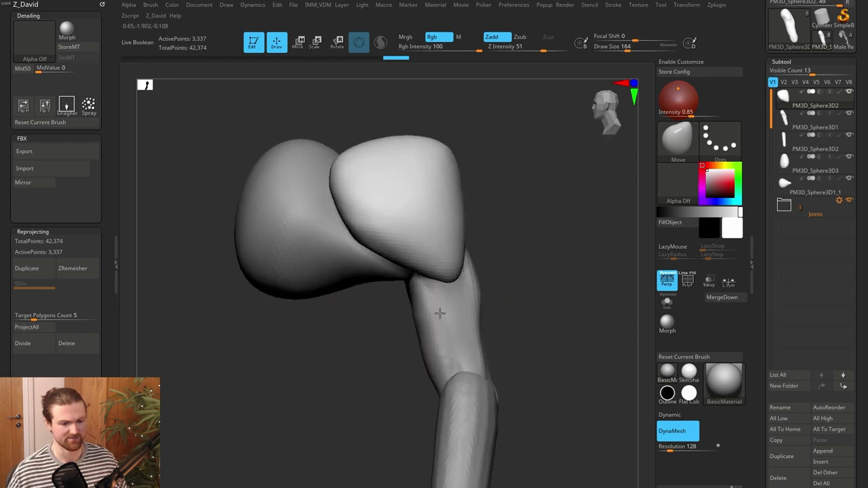
Select the upper arm and pull its contour forward below the deltoid and near the elbow with the Move brush
{"action": "left_click", "coordinate": [440, 312], "text": "alt"}
{"action": "left_click_drag", "start_coordinate": [518, 285], "coordinate": [528, 283], "text": "alt"}
{"action": "left_click_drag", "start_coordinate": [527, 230], "coordinate": [528, 288], "text": "alt"}
{"action": "mouse_move", "coordinate": [528, 288]}
{"action": "left_mouse_down"}
{"action": "mouse_move", "coordinate": [543, 275]}
{"action": "mouse_move", "coordinate": [528, 279]}
{"action": "left_mouse_up"}
{"action": "left_click_drag", "start_coordinate": [392, 338], "coordinate": [377, 339]}
{"action": "left_click_drag", "start_coordinate": [309, 370], "coordinate": [366, 358]}
{"action": "left_click_drag", "start_coordinate": [371, 318], "coordinate": [366, 316]}
{"action": "left_click_drag", "start_coordinate": [553, 328], "coordinate": [490, 331]}
{"action": "mouse_move", "coordinate": [546, 308]}
{"action": "left_mouse_down"}
{"action": "mouse_move", "coordinate": [490, 309]}
{"action": "mouse_move", "coordinate": [473, 295]}
{"action": "left_mouse_up"}
{"action": "left_click_drag", "start_coordinate": [322, 347], "coordinate": [353, 335]}
{"action": "left_click_drag", "start_coordinate": [540, 351], "coordinate": [479, 345]}
{"action": "left_click_drag", "start_coordinate": [438, 442], "coordinate": [432, 440]}
Select the deltoid and sharpen its lower tip with the Pinch brush at Z Intensity 20
{"action": "left_click", "coordinate": [412, 312], "text": "alt"}
{"action": "left_click_drag", "start_coordinate": [349, 350], "coordinate": [462, 351]}
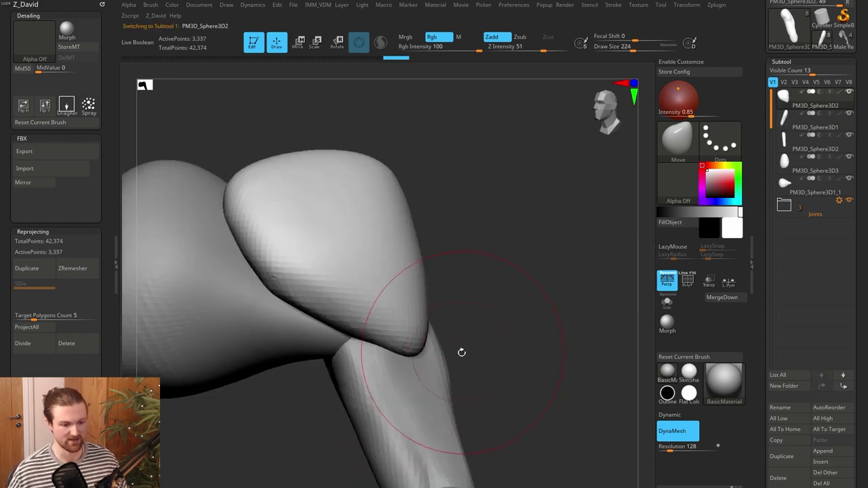
{"action": "key", "text": "shift+p"}
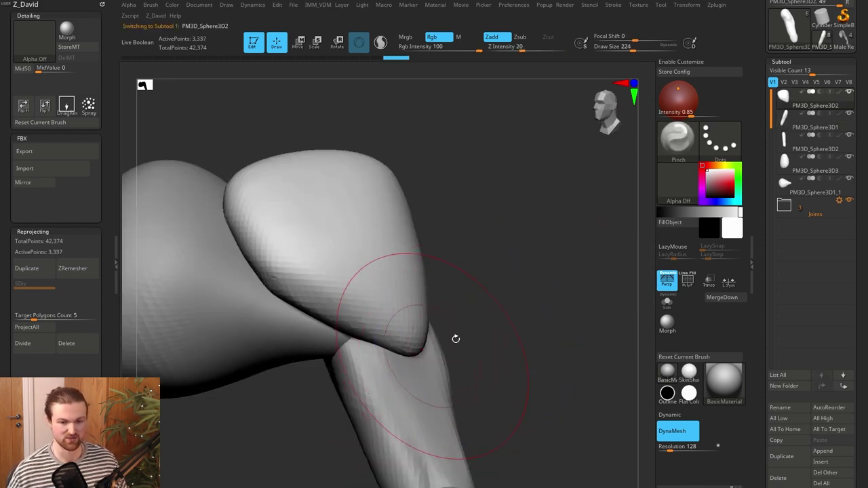
{"action": "key", "text": "bracketleft"}
{"action": "key", "text": "bracketright"}
{"action": "mouse_move", "coordinate": [414, 348]}
{"action": "left_mouse_down"}
{"action": "mouse_move", "coordinate": [409, 328]}
{"action": "mouse_move", "coordinate": [412, 340]}
{"action": "left_mouse_up"}
{"action": "mouse_move", "coordinate": [485, 400]}
{"action": "left_mouse_down", "text": "alt"}
{"action": "mouse_move", "coordinate": [493, 329]}
{"action": "mouse_move", "coordinate": [450, 287]}
{"action": "left_mouse_up", "text": "alt"}
Push the deltoid's lower outer contour inward with the Move brush at draw sizes 152 and 196
{"action": "key", "text": "b"}
{"action": "key", "text": "m"}
{"action": "key", "text": "v"}
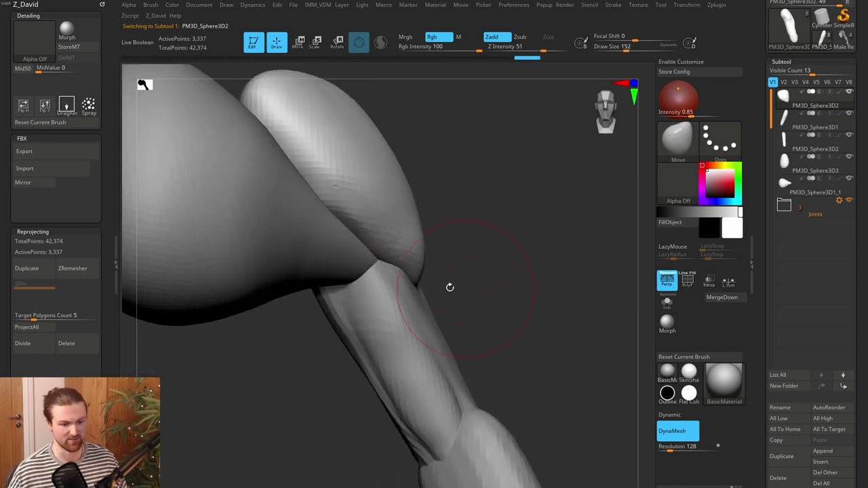
{"action": "left_click_drag", "start_coordinate": [424, 260], "coordinate": [410, 263]}
{"action": "key", "text": "bracketright"}
{"action": "left_click_drag", "start_coordinate": [420, 231], "coordinate": [408, 225]}
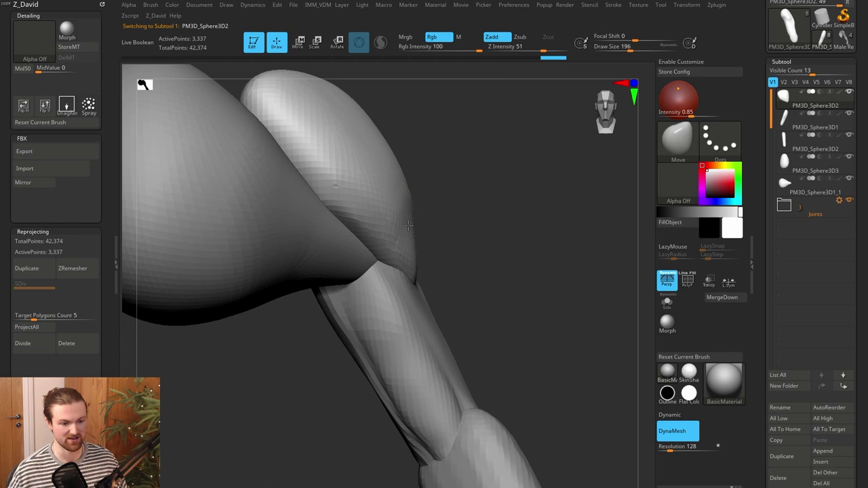
{"action": "mouse_move", "coordinate": [470, 225]}
{"action": "left_mouse_down", "text": "alt"}
{"action": "mouse_move", "coordinate": [455, 340]}
{"action": "mouse_move", "coordinate": [448, 300]}
{"action": "mouse_move", "coordinate": [435, 290]}
{"action": "mouse_move", "coordinate": [460, 265]}
{"action": "mouse_move", "coordinate": [454, 243]}
{"action": "left_mouse_up", "text": "alt"}
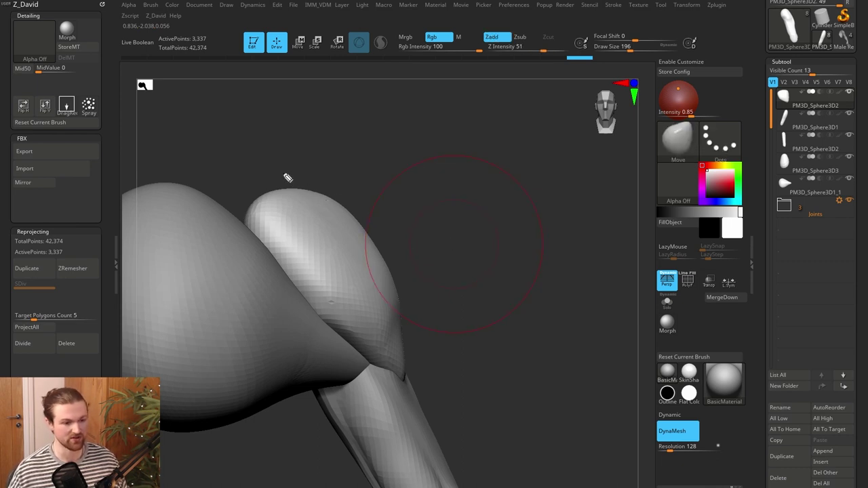
Flatten the deltoid's top and upper outer contour inward with the Move brush at draw size 208
{"action": "left_click_drag", "start_coordinate": [434, 155], "coordinate": [488, 293]}
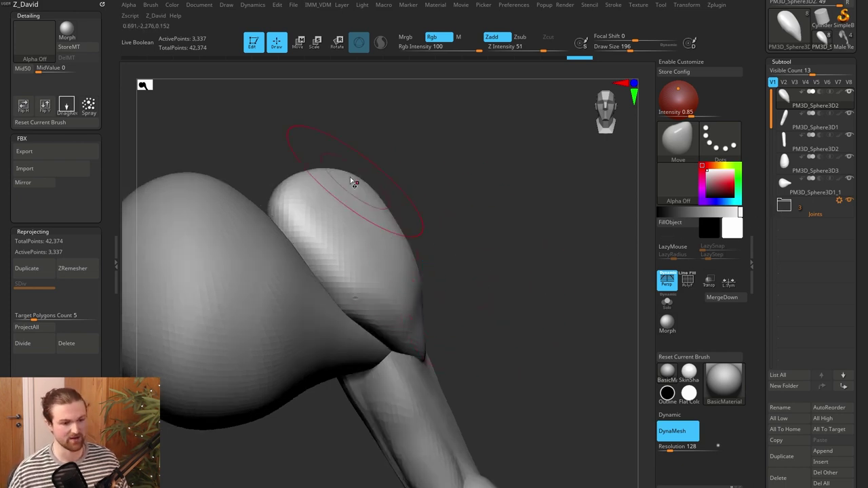
{"action": "left_click_drag", "start_coordinate": [308, 190], "coordinate": [286, 196]}
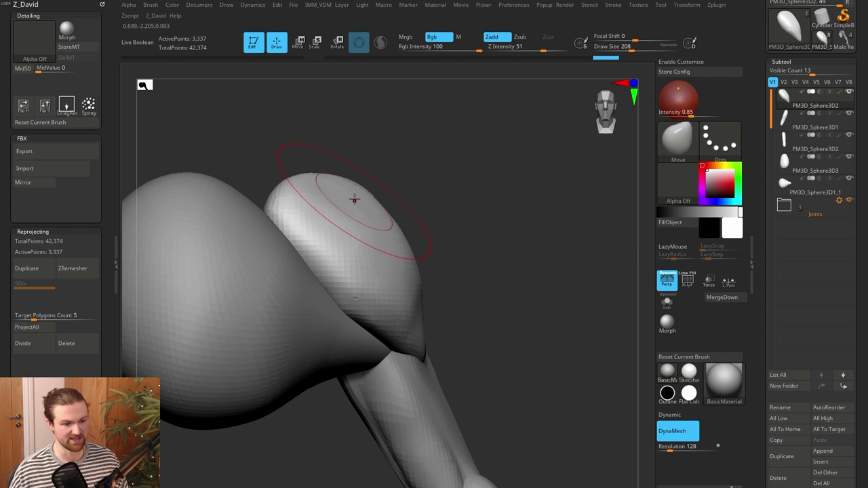
{"action": "left_click_drag", "start_coordinate": [347, 192], "coordinate": [343, 197]}
{"action": "left_click_drag", "start_coordinate": [418, 297], "coordinate": [413, 296]}
{"action": "left_click_drag", "start_coordinate": [402, 244], "coordinate": [391, 255]}
{"action": "left_click_drag", "start_coordinate": [351, 192], "coordinate": [347, 199]}
{"action": "left_click_drag", "start_coordinate": [295, 187], "coordinate": [291, 194]}
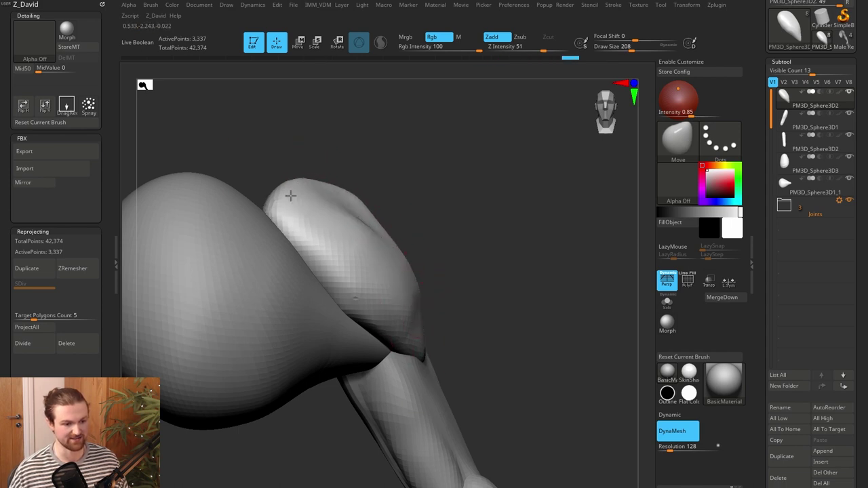
{"action": "left_click_drag", "start_coordinate": [401, 247], "coordinate": [395, 256]}
Plane the front, middle and rear faces of the deltoid toward its tip with TrimDynamic at draw size 200
{"action": "left_click_drag", "start_coordinate": [490, 288], "coordinate": [444, 282]}
{"action": "key", "text": "b"}
{"action": "key", "text": "t"}
{"action": "key", "text": "d"}
{"action": "left_click_drag", "start_coordinate": [496, 320], "coordinate": [479, 301], "text": "alt"}
{"action": "left_click_drag", "start_coordinate": [247, 259], "coordinate": [265, 304]}
{"action": "left_click_drag", "start_coordinate": [258, 275], "coordinate": [325, 341]}
{"action": "left_click_drag", "start_coordinate": [278, 250], "coordinate": [366, 266]}
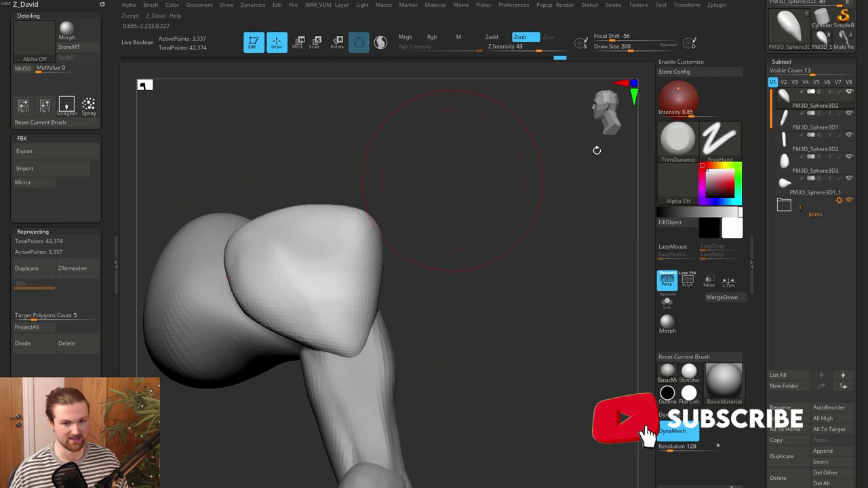
{"action": "left_click_drag", "start_coordinate": [277, 242], "coordinate": [343, 316]}
{"action": "left_click_drag", "start_coordinate": [308, 215], "coordinate": [342, 298]}
{"action": "left_click_drag", "start_coordinate": [460, 291], "coordinate": [433, 246]}
{"action": "left_click_drag", "start_coordinate": [352, 228], "coordinate": [322, 329]}
{"action": "left_click_drag", "start_coordinate": [363, 251], "coordinate": [332, 333]}
{"action": "mouse_move", "coordinate": [397, 291]}
{"action": "left_mouse_down"}
{"action": "mouse_move", "coordinate": [434, 270]}
{"action": "mouse_move", "coordinate": [432, 247]}
{"action": "left_mouse_up"}
Soften the deltoid's planes down toward its tip and set the Move brush to draw size 144
{"action": "key", "text": "b"}
{"action": "key", "text": "m"}
{"action": "key", "text": "v"}
{"action": "left_click_drag", "start_coordinate": [222, 256], "coordinate": [296, 248]}
{"action": "mouse_move", "coordinate": [278, 234]}
{"action": "left_mouse_down", "text": "shift"}
{"action": "mouse_move", "coordinate": [256, 256]}
{"action": "mouse_move", "coordinate": [266, 322]}
{"action": "left_mouse_up", "text": "shift"}
{"action": "mouse_move", "coordinate": [451, 323]}
{"action": "left_mouse_down"}
{"action": "mouse_move", "coordinate": [481, 316]}
{"action": "mouse_move", "coordinate": [525, 239]}
{"action": "left_mouse_up"}
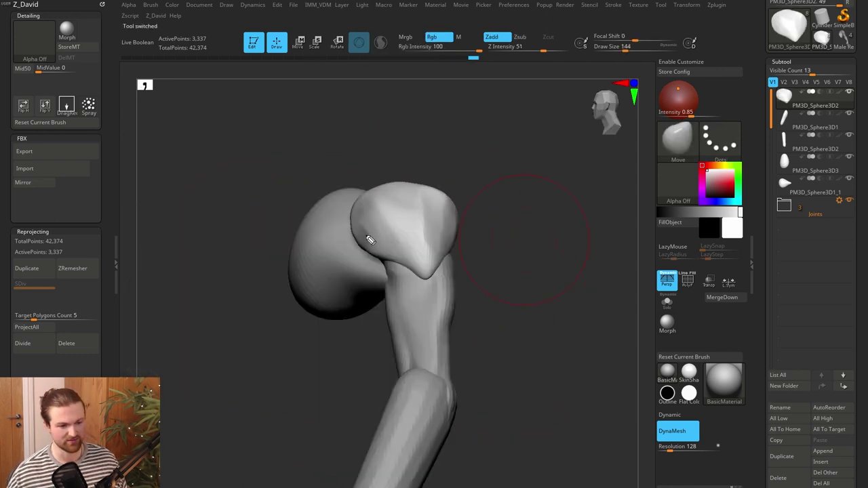
{"action": "mouse_move", "coordinate": [367, 239]}
{"action": "left_mouse_down"}
{"action": "mouse_move", "coordinate": [381, 189]}
{"action": "mouse_move", "coordinate": [447, 195]}
{"action": "mouse_move", "coordinate": [466, 228]}
{"action": "left_mouse_up"}
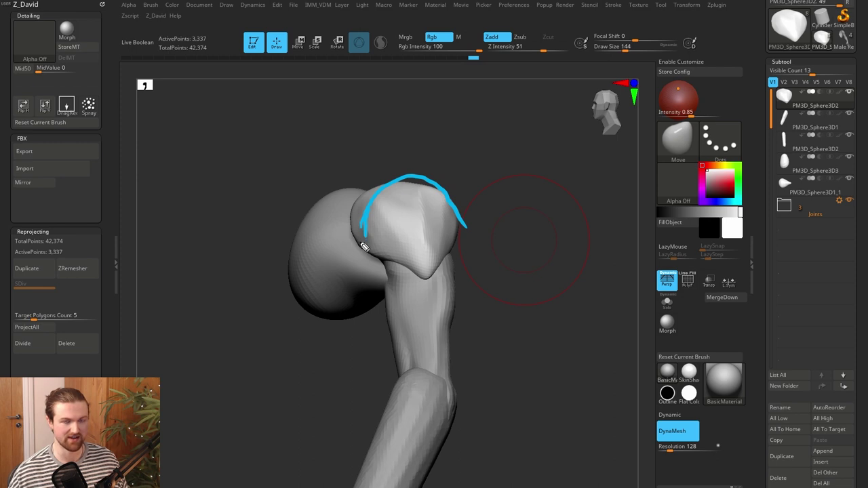
{"action": "mouse_move", "coordinate": [359, 233]}
{"action": "left_mouse_down"}
{"action": "mouse_move", "coordinate": [396, 217]}
{"action": "mouse_move", "coordinate": [352, 205]}
{"action": "mouse_move", "coordinate": [462, 245]}
{"action": "left_mouse_up"}
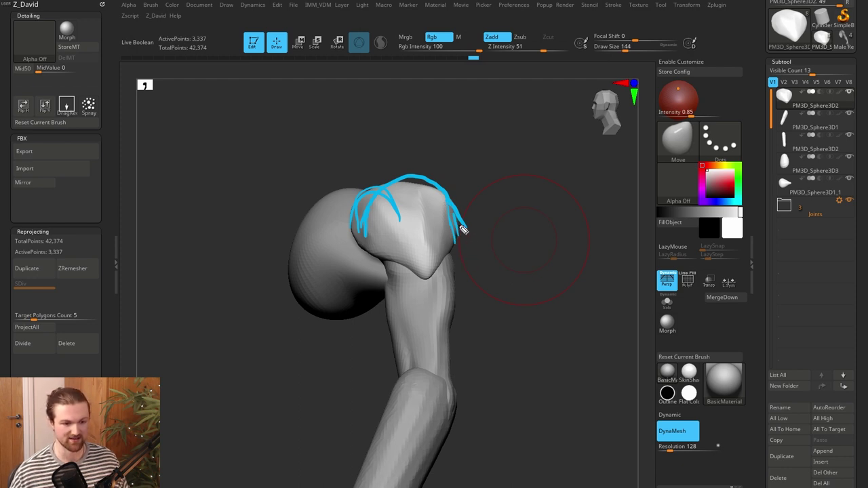
Select the forearm and flatten its lower half toward the wrist with TrimDynamic at draw size 152
{"action": "left_click", "coordinate": [398, 310], "text": "alt"}
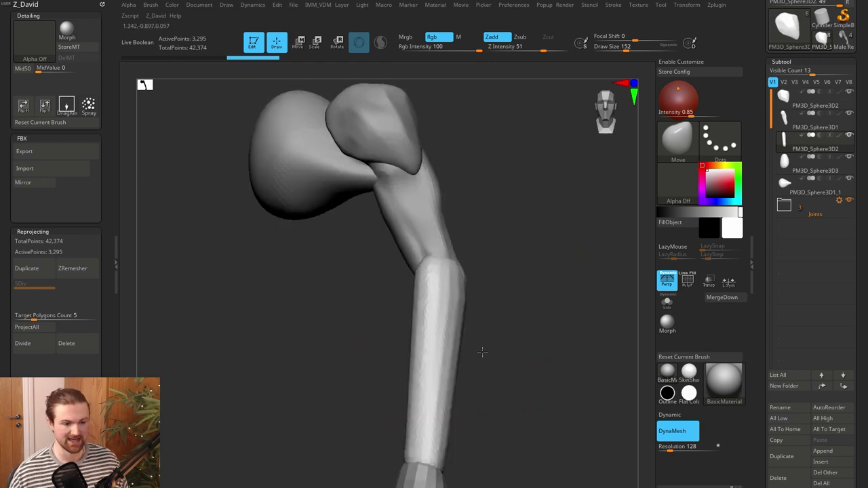
{"action": "left_click_drag", "start_coordinate": [482, 352], "coordinate": [506, 337]}
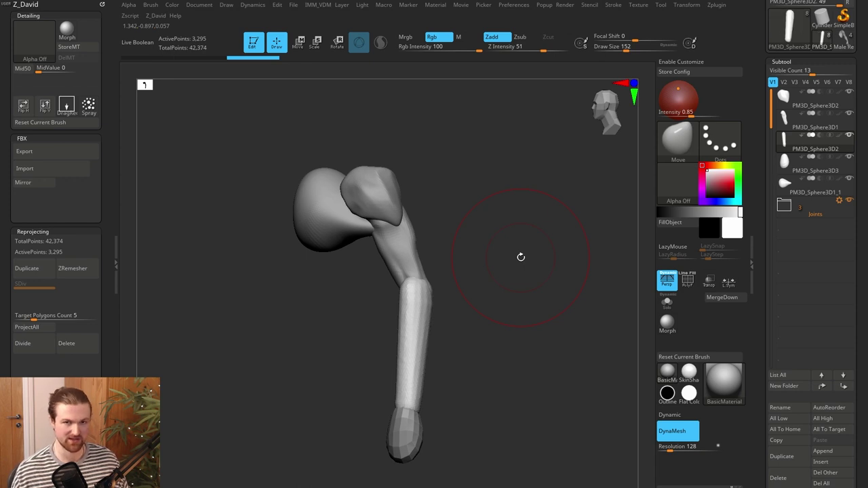
{"action": "left_click_drag", "start_coordinate": [506, 324], "coordinate": [480, 324], "text": "shift"}
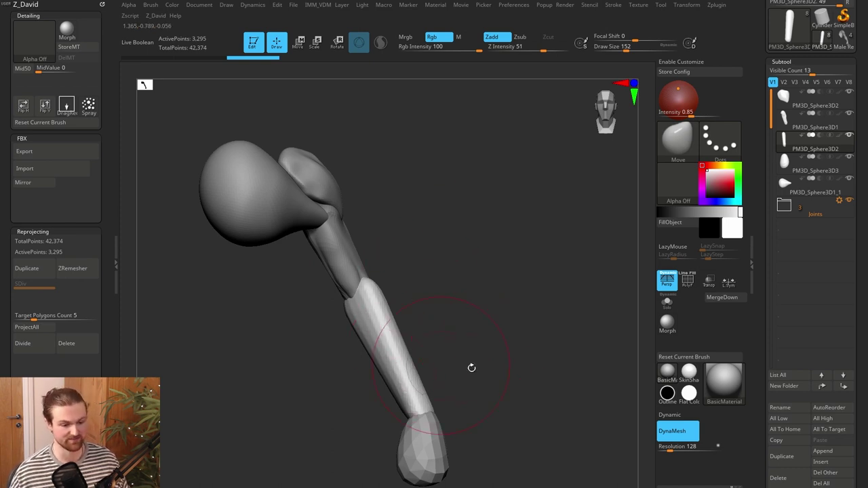
{"action": "left_click_drag", "start_coordinate": [471, 368], "coordinate": [436, 369]}
{"action": "mouse_move", "coordinate": [488, 386]}
{"action": "left_mouse_down", "text": "alt"}
{"action": "mouse_move", "coordinate": [477, 331]}
{"action": "mouse_move", "coordinate": [492, 389]}
{"action": "mouse_move", "coordinate": [482, 389]}
{"action": "left_mouse_up", "text": "alt"}
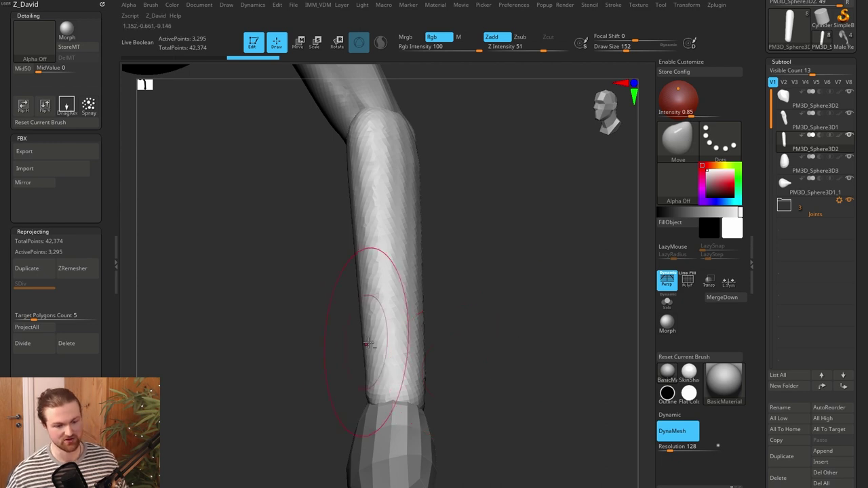
{"action": "mouse_move", "coordinate": [469, 351]}
{"action": "left_mouse_down"}
{"action": "mouse_move", "coordinate": [474, 331]}
{"action": "mouse_move", "coordinate": [463, 357]}
{"action": "left_mouse_up"}
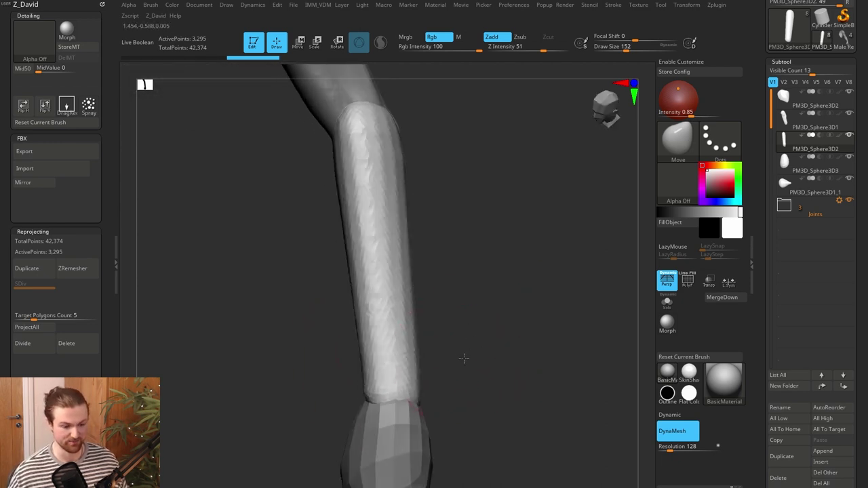
{"action": "key", "text": "b"}
{"action": "key", "text": "t"}
{"action": "key", "text": "d"}
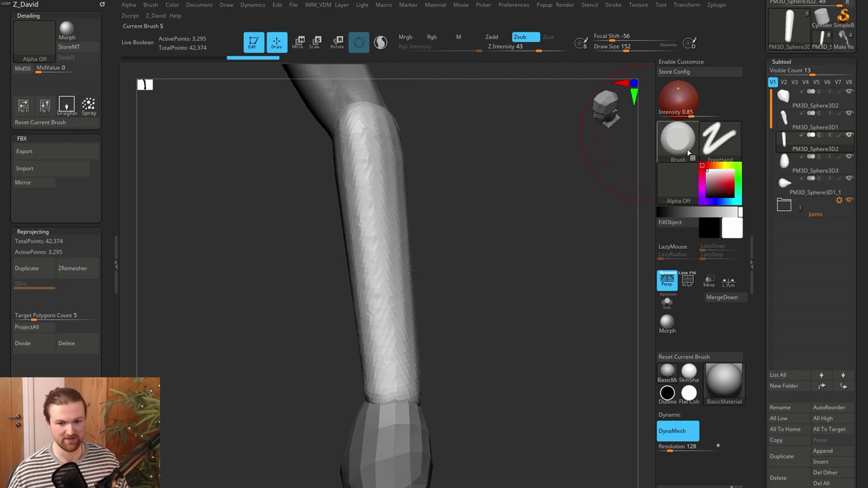
{"action": "left_click_drag", "start_coordinate": [387, 302], "coordinate": [393, 389]}
{"action": "left_click_drag", "start_coordinate": [388, 353], "coordinate": [392, 390]}
{"action": "left_click_drag", "start_coordinate": [385, 332], "coordinate": [393, 388]}
{"action": "left_click_drag", "start_coordinate": [485, 349], "coordinate": [532, 325]}
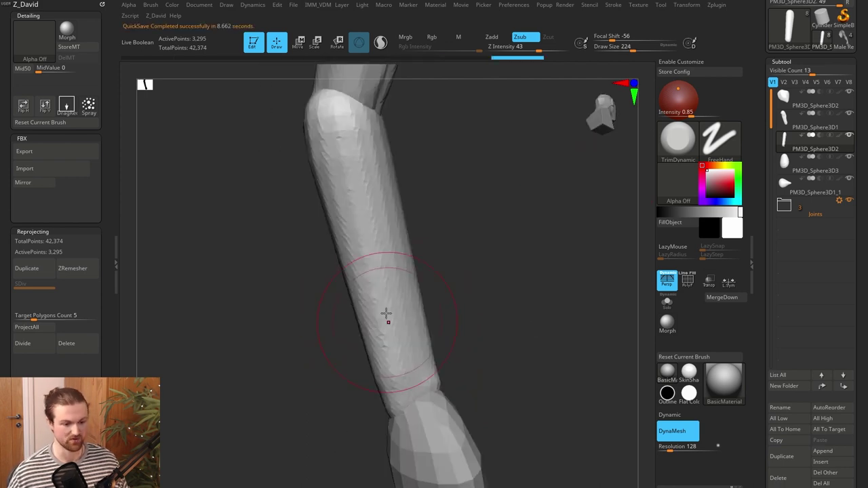
Deepen the flat plane along the lower forearm to the wrist with TrimDynamic at draw size 224
{"action": "mouse_move", "coordinate": [386, 316]}
{"action": "left_mouse_down"}
{"action": "mouse_move", "coordinate": [400, 352]}
{"action": "mouse_move", "coordinate": [373, 293]}
{"action": "mouse_move", "coordinate": [412, 390]}
{"action": "left_mouse_up"}
{"action": "left_click_drag", "start_coordinate": [386, 275], "coordinate": [412, 395]}
{"action": "mouse_move", "coordinate": [456, 363]}
{"action": "left_mouse_down"}
{"action": "mouse_move", "coordinate": [493, 306]}
{"action": "mouse_move", "coordinate": [541, 301]}
{"action": "mouse_move", "coordinate": [544, 308]}
{"action": "mouse_move", "coordinate": [569, 248]}
{"action": "mouse_move", "coordinate": [546, 305]}
{"action": "left_mouse_up"}
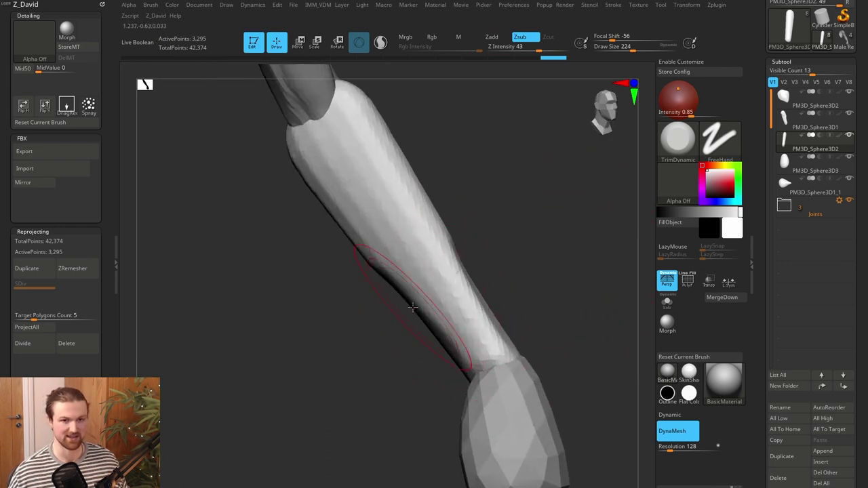
Smooth the flattened plane along the lower forearm and check its shape from the front
{"action": "mouse_move", "coordinate": [552, 300]}
{"action": "left_mouse_down"}
{"action": "mouse_move", "coordinate": [518, 325]}
{"action": "mouse_move", "coordinate": [509, 322]}
{"action": "left_mouse_up"}
{"action": "left_click_drag", "start_coordinate": [395, 302], "coordinate": [405, 293], "text": "shift"}
{"action": "mouse_move", "coordinate": [506, 323]}
{"action": "left_mouse_down"}
{"action": "mouse_move", "coordinate": [517, 316]}
{"action": "mouse_move", "coordinate": [525, 282]}
{"action": "mouse_move", "coordinate": [486, 305]}
{"action": "mouse_move", "coordinate": [507, 270]}
{"action": "mouse_move", "coordinate": [572, 320]}
{"action": "left_mouse_up"}
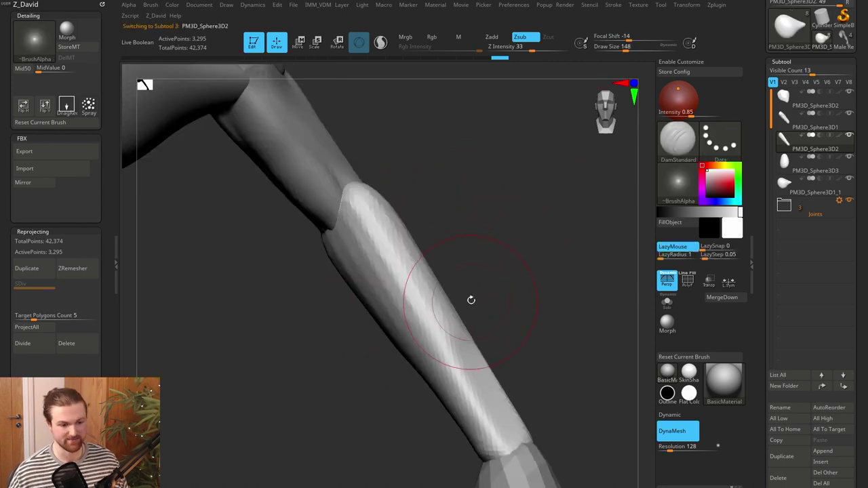
Carve and soften a groove down the front of the isolated forearm with DamStandard at draw size 148
{"action": "left_click_drag", "start_coordinate": [471, 300], "coordinate": [517, 288]}
{"action": "left_click", "coordinate": [665, 304]}
{"action": "left_click_drag", "start_coordinate": [533, 319], "coordinate": [515, 263]}
{"action": "left_click_drag", "start_coordinate": [341, 215], "coordinate": [360, 263]}
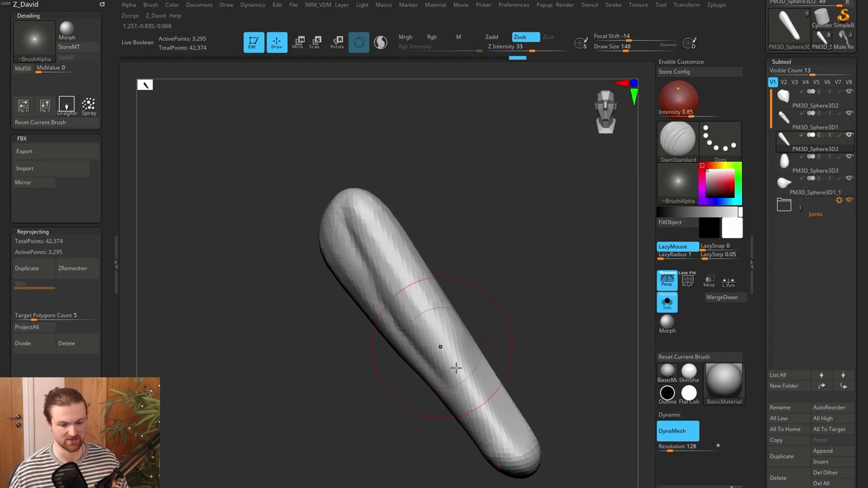
{"action": "mouse_move", "coordinate": [460, 380]}
{"action": "left_mouse_down", "text": "shift"}
{"action": "mouse_move", "coordinate": [444, 381]}
{"action": "mouse_move", "coordinate": [333, 252]}
{"action": "left_mouse_up", "text": "shift"}
{"action": "left_click", "coordinate": [672, 307]}
Deepen the forearm groove just below the elbow crease with DamStandard at draw size 148
{"action": "mouse_move", "coordinate": [518, 280]}
{"action": "left_mouse_down"}
{"action": "mouse_move", "coordinate": [495, 289]}
{"action": "mouse_move", "coordinate": [494, 325]}
{"action": "mouse_move", "coordinate": [545, 283]}
{"action": "left_mouse_up"}
{"action": "mouse_move", "coordinate": [468, 185]}
{"action": "left_mouse_down"}
{"action": "mouse_move", "coordinate": [447, 188]}
{"action": "mouse_move", "coordinate": [549, 248]}
{"action": "mouse_move", "coordinate": [545, 283]}
{"action": "mouse_move", "coordinate": [475, 281]}
{"action": "left_mouse_up"}
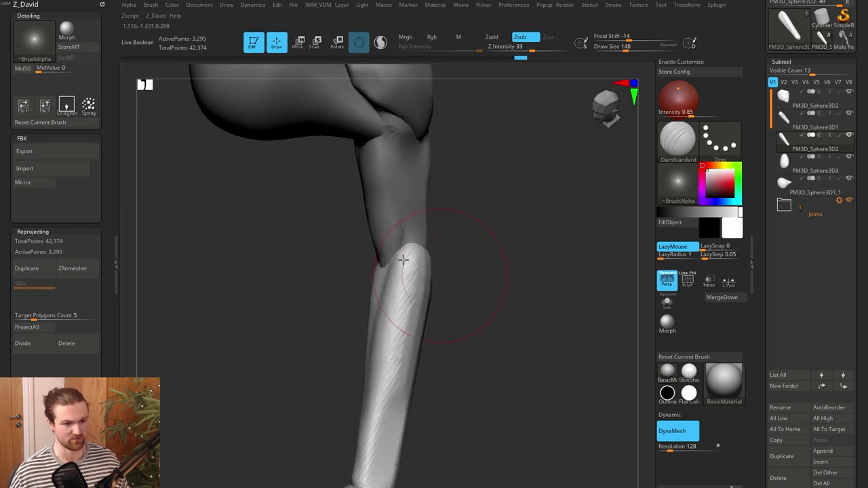
{"action": "right_click_drag", "start_coordinate": [382, 271], "coordinate": [603, 297]}
{"action": "mouse_move", "coordinate": [457, 315]}
{"action": "left_mouse_down"}
{"action": "mouse_move", "coordinate": [505, 316]}
{"action": "mouse_move", "coordinate": [490, 311]}
{"action": "left_mouse_up"}
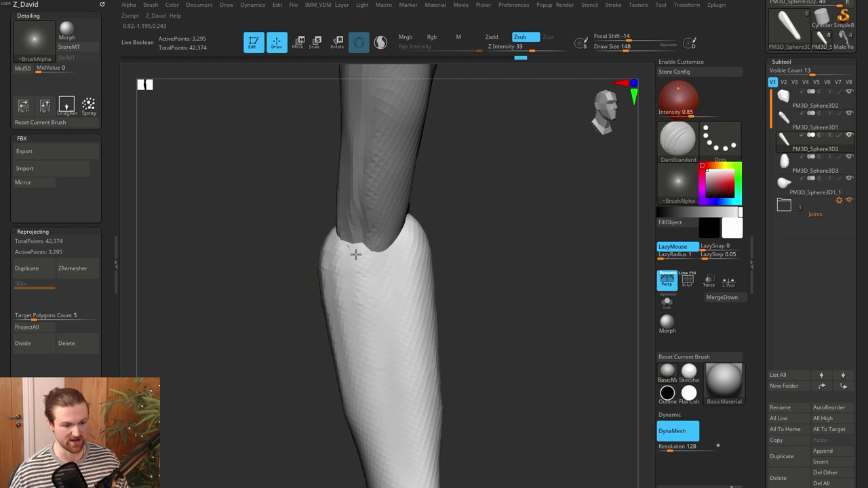
{"action": "left_click_drag", "start_coordinate": [385, 302], "coordinate": [393, 363]}
{"action": "left_click_drag", "start_coordinate": [518, 360], "coordinate": [553, 349]}
{"action": "mouse_move", "coordinate": [388, 313]}
{"action": "left_mouse_down"}
{"action": "mouse_move", "coordinate": [391, 361]}
{"action": "mouse_move", "coordinate": [383, 315]}
{"action": "mouse_move", "coordinate": [388, 353]}
{"action": "left_mouse_up"}
Select the upper arm and pull its lower tip down into the elbow groove with the Move brush
{"action": "mouse_move", "coordinate": [539, 298]}
{"action": "left_mouse_down"}
{"action": "mouse_move", "coordinate": [429, 281]}
{"action": "mouse_move", "coordinate": [441, 265]}
{"action": "left_mouse_up"}
{"action": "left_click", "coordinate": [405, 227], "text": "alt"}
{"action": "key", "text": "b"}
{"action": "key", "text": "m"}
{"action": "key", "text": "v"}
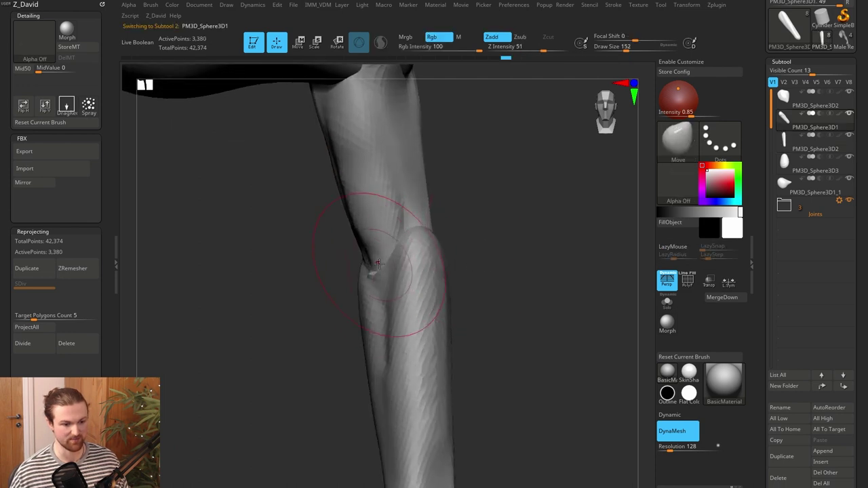
{"action": "left_click_drag", "start_coordinate": [372, 284], "coordinate": [382, 282]}
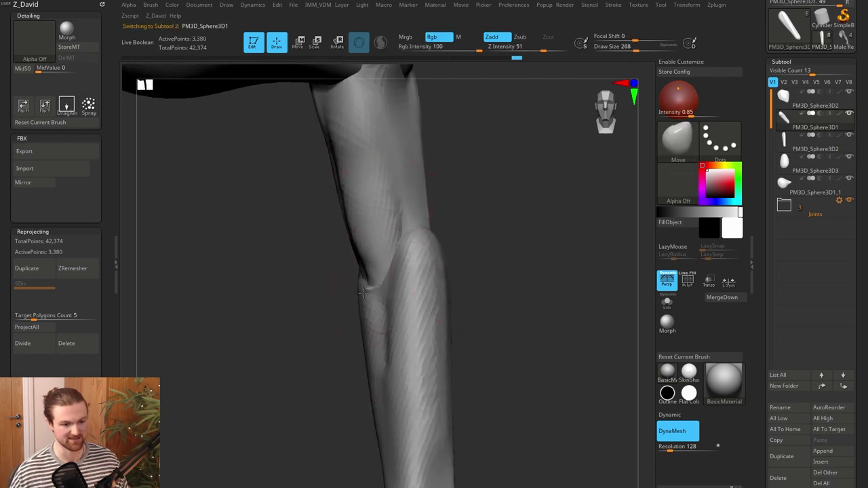
{"action": "left_click_drag", "start_coordinate": [510, 289], "coordinate": [475, 308]}
Select the forearm and carve along its outer side below the elbow with DamStandard at draw size 168
{"action": "left_click", "coordinate": [405, 317], "text": "alt"}
{"action": "key", "text": "b"}
{"action": "key", "text": "d"}
{"action": "key", "text": "s"}
{"action": "left_click_drag", "start_coordinate": [441, 258], "coordinate": [403, 263]}
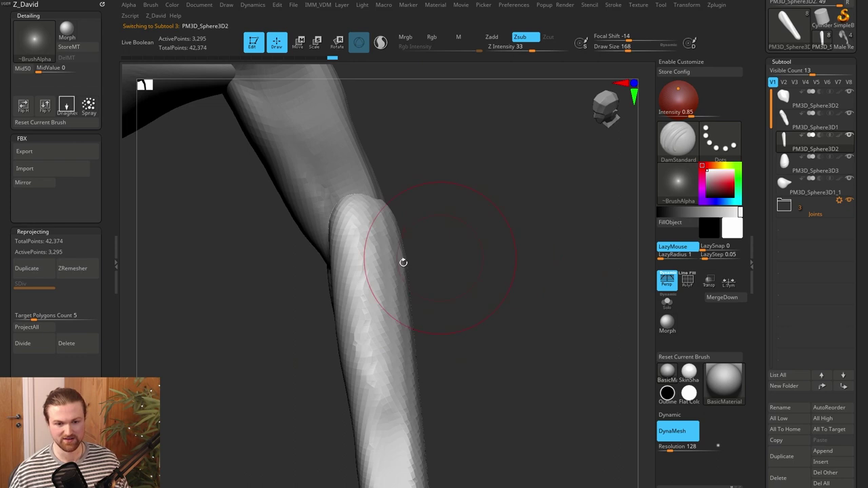
{"action": "left_click_drag", "start_coordinate": [422, 198], "coordinate": [360, 271]}
{"action": "left_click_drag", "start_coordinate": [428, 257], "coordinate": [394, 237]}
{"action": "left_click_drag", "start_coordinate": [454, 219], "coordinate": [380, 220]}
{"action": "mouse_move", "coordinate": [457, 262]}
{"action": "left_mouse_down"}
{"action": "mouse_move", "coordinate": [464, 246]}
{"action": "mouse_move", "coordinate": [413, 243]}
{"action": "left_mouse_up"}
Build up volume on the outer elbow end of the forearm with ClayTubes at draw size 64
{"action": "key", "text": "b"}
{"action": "key", "text": "c"}
{"action": "key", "text": "t"}
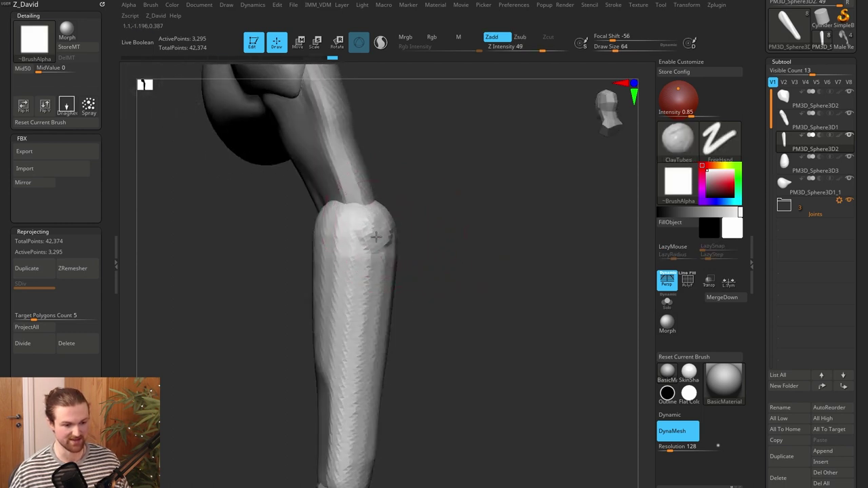
{"action": "right_click_drag", "start_coordinate": [432, 238], "coordinate": [449, 245]}
Carve a long groove from the outer elbow down the forearm with DamStandard, raising the draw size to 128
{"action": "key", "text": "b"}
{"action": "key", "text": "d"}
{"action": "key", "text": "s"}
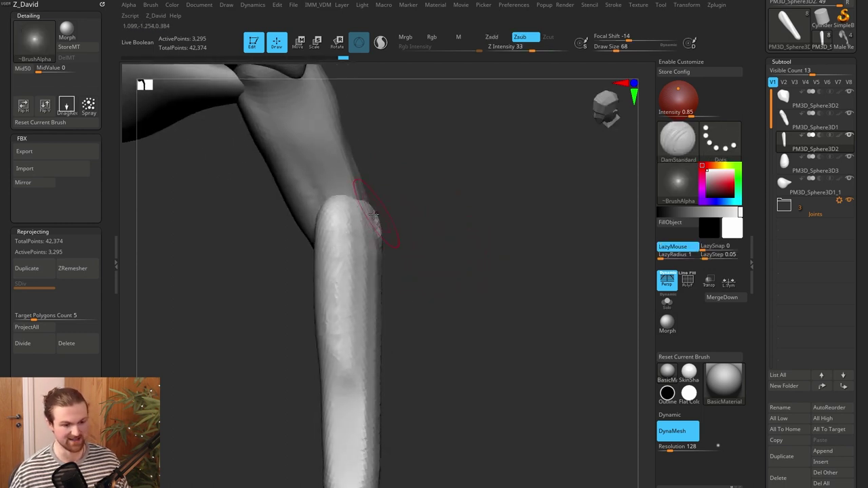
{"action": "left_click_drag", "start_coordinate": [365, 218], "coordinate": [366, 257]}
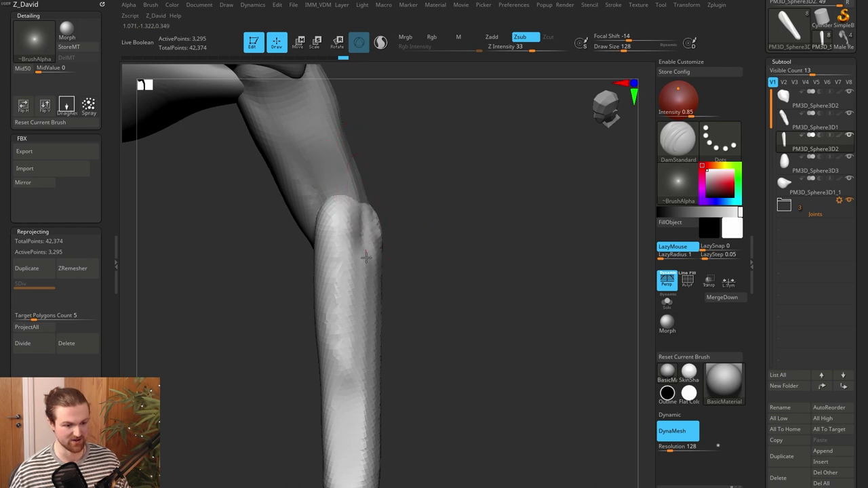
{"action": "left_click_drag", "start_coordinate": [359, 313], "coordinate": [328, 401]}
{"action": "right_click_drag", "start_coordinate": [435, 447], "coordinate": [407, 305], "text": "alt"}
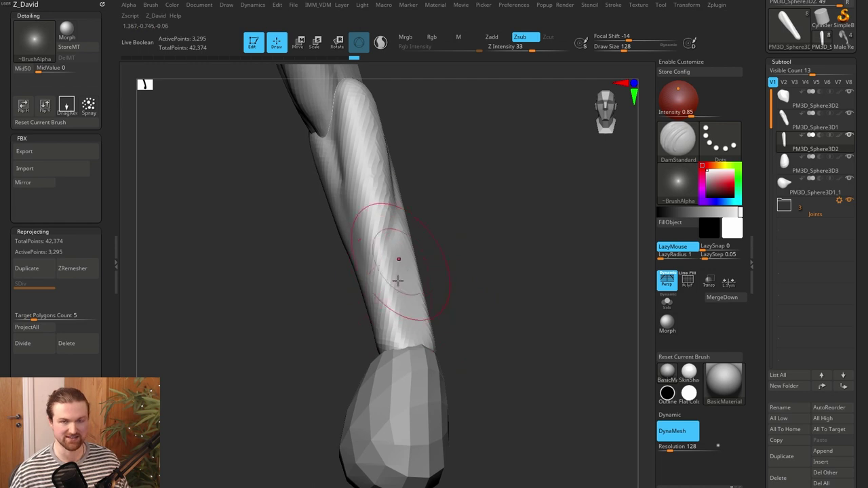
Soften the outer forearm groove with the Smooth brush at draw size 128
{"action": "right_click_drag", "start_coordinate": [436, 272], "coordinate": [441, 319], "text": "ctrl"}
{"action": "right_click_drag", "start_coordinate": [441, 319], "coordinate": [447, 324]}
{"action": "left_click_drag", "start_coordinate": [346, 380], "coordinate": [369, 223], "text": "shift"}
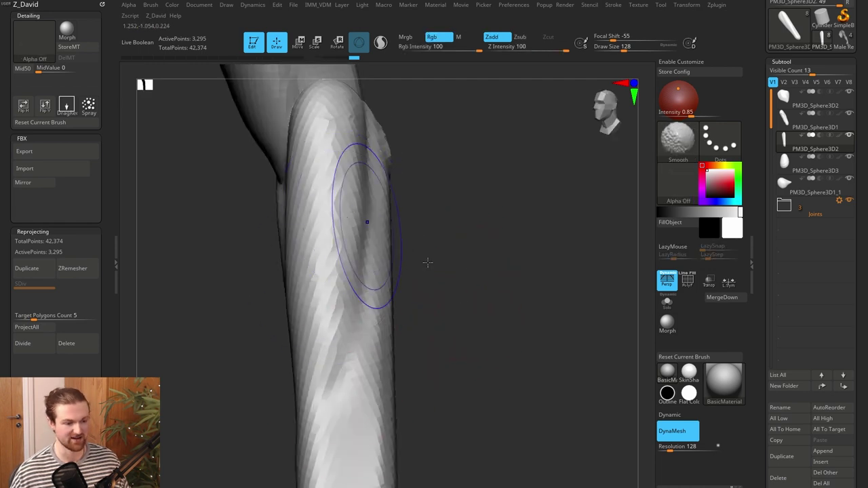
{"action": "right_click_drag", "start_coordinate": [428, 262], "coordinate": [460, 258], "text": "ctrl"}
{"action": "right_click_drag", "start_coordinate": [460, 258], "coordinate": [454, 322]}
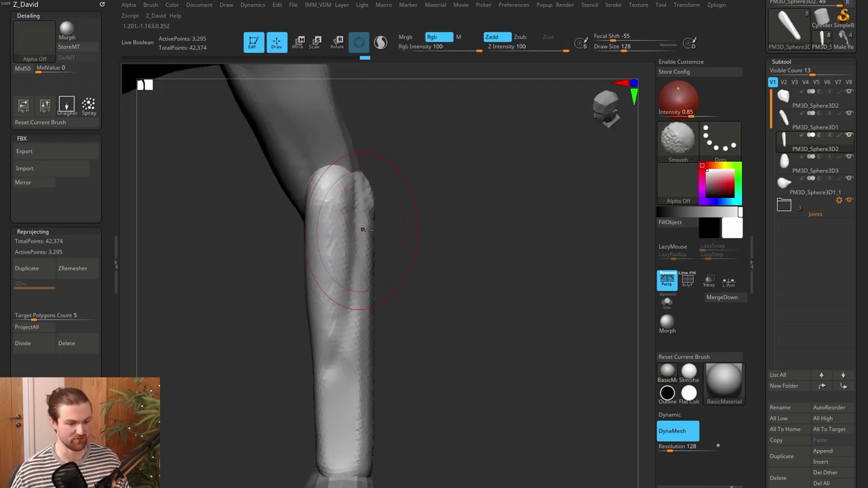
Tighten the forms beside the outer forearm groove with the Pinch brush at draw size 128
{"action": "key", "text": "b"}
{"action": "key", "text": "p"}
{"action": "key", "text": "i"}
{"action": "right_click_drag", "start_coordinate": [413, 199], "coordinate": [437, 237], "text": "alt"}
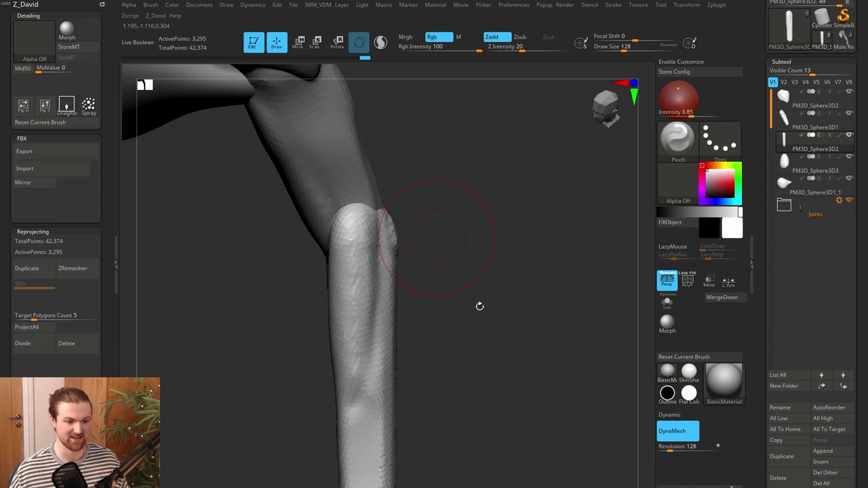
{"action": "right_click_drag", "start_coordinate": [441, 298], "coordinate": [422, 300]}
{"action": "right_click_drag", "start_coordinate": [472, 263], "coordinate": [489, 266]}
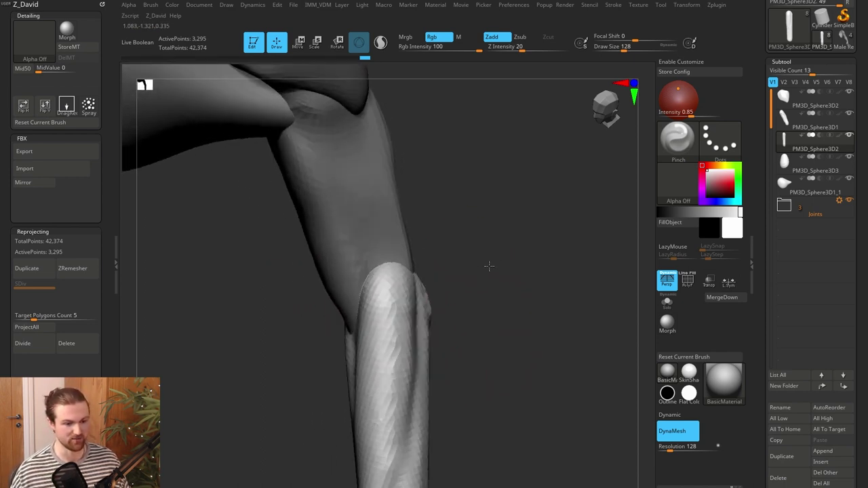
Smooth and pinch the rounded upper end of the forearm where it overlaps the upper arm
{"action": "mouse_move", "coordinate": [390, 276]}
{"action": "left_mouse_down", "text": "shift"}
{"action": "mouse_move", "coordinate": [409, 290]}
{"action": "mouse_move", "coordinate": [386, 296]}
{"action": "mouse_move", "coordinate": [385, 287]}
{"action": "left_mouse_up", "text": "shift"}
{"action": "mouse_move", "coordinate": [453, 258]}
{"action": "left_mouse_down"}
{"action": "mouse_move", "coordinate": [508, 279]}
{"action": "mouse_move", "coordinate": [456, 285]}
{"action": "left_mouse_up"}
{"action": "left_click_drag", "start_coordinate": [387, 259], "coordinate": [386, 277]}
{"action": "mouse_move", "coordinate": [468, 285]}
{"action": "left_mouse_down"}
{"action": "mouse_move", "coordinate": [541, 266]}
{"action": "mouse_move", "coordinate": [511, 295]}
{"action": "mouse_move", "coordinate": [453, 279]}
{"action": "left_mouse_up"}
{"action": "mouse_move", "coordinate": [475, 332]}
{"action": "left_mouse_down"}
{"action": "mouse_move", "coordinate": [483, 348]}
{"action": "mouse_move", "coordinate": [505, 347]}
{"action": "left_mouse_up"}
Pull the forearm's upper end into a narrow tip over the upper arm with the Move brush at draw size 188
{"action": "key", "text": "b"}
{"action": "key", "text": "m"}
{"action": "key", "text": "v"}
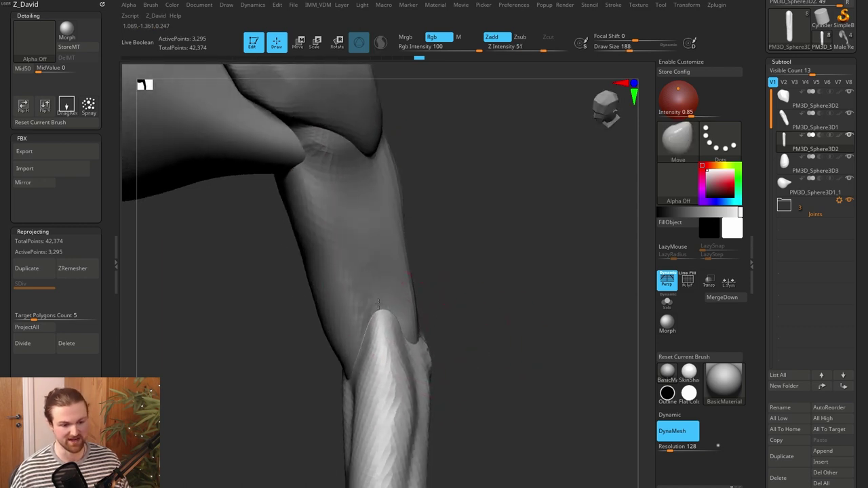
{"action": "right_click_drag", "start_coordinate": [415, 299], "coordinate": [515, 317]}
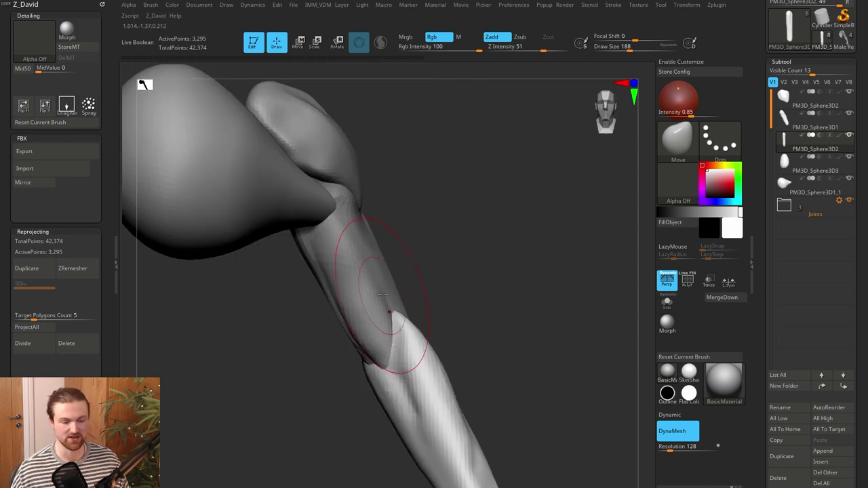
{"action": "right_click_drag", "start_coordinate": [501, 352], "coordinate": [513, 378], "text": "ctrl"}
{"action": "right_click_drag", "start_coordinate": [390, 344], "coordinate": [401, 300]}
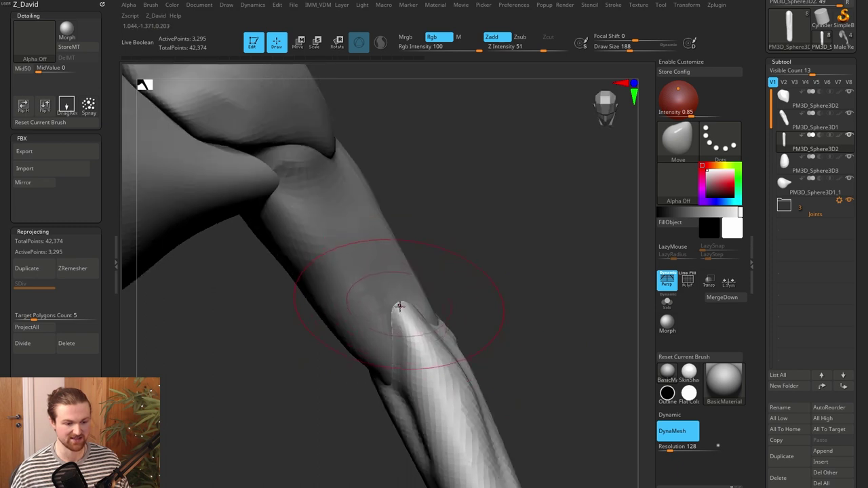
{"action": "left_click_drag", "start_coordinate": [398, 304], "coordinate": [408, 302]}
{"action": "mouse_move", "coordinate": [471, 293]}
{"action": "right_mouse_down"}
{"action": "mouse_move", "coordinate": [483, 275]}
{"action": "mouse_move", "coordinate": [428, 291]}
{"action": "right_mouse_up"}
Carve the forearm alongside the upper arm's tip at the elbow crease with DamStandard at draw size 188
{"action": "left_click", "coordinate": [372, 243], "text": "alt"}
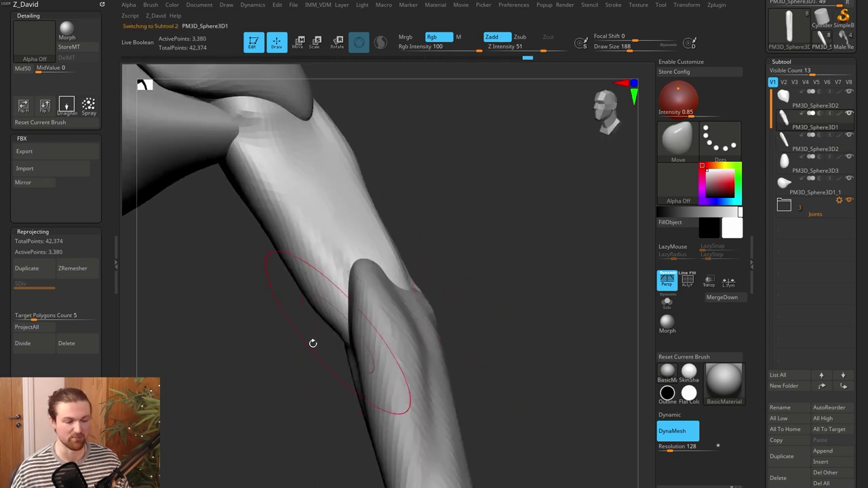
{"action": "right_click_drag", "start_coordinate": [312, 343], "coordinate": [373, 345]}
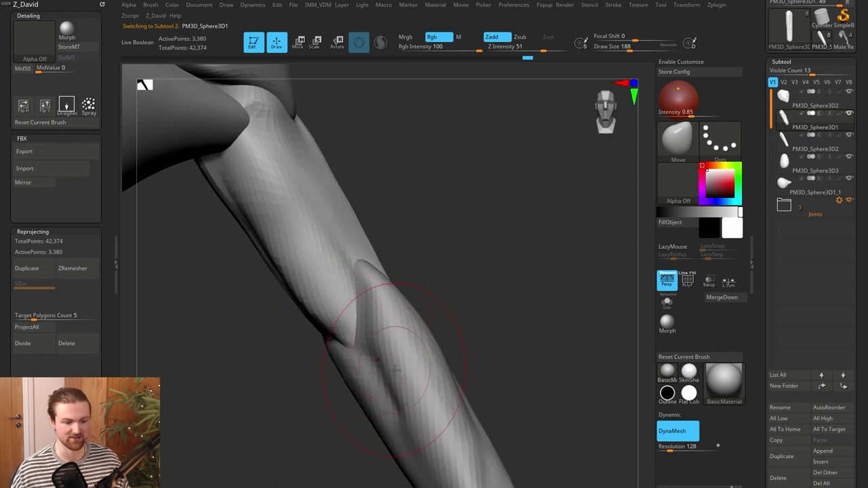
{"action": "left_click", "coordinate": [396, 362], "text": "alt"}
{"action": "key", "text": "b"}
{"action": "key", "text": "d"}
{"action": "key", "text": "s"}
{"action": "left_click_drag", "start_coordinate": [357, 332], "coordinate": [352, 286]}
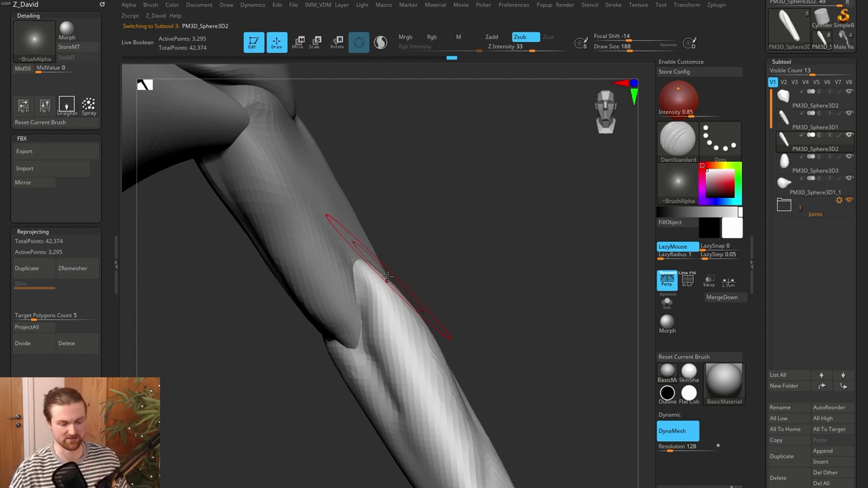
{"action": "mouse_move", "coordinate": [535, 245]}
{"action": "left_mouse_down"}
{"action": "mouse_move", "coordinate": [539, 300]}
{"action": "mouse_move", "coordinate": [560, 326]}
{"action": "mouse_move", "coordinate": [308, 355]}
{"action": "mouse_move", "coordinate": [319, 355]}
{"action": "mouse_move", "coordinate": [308, 307]}
{"action": "left_mouse_up"}
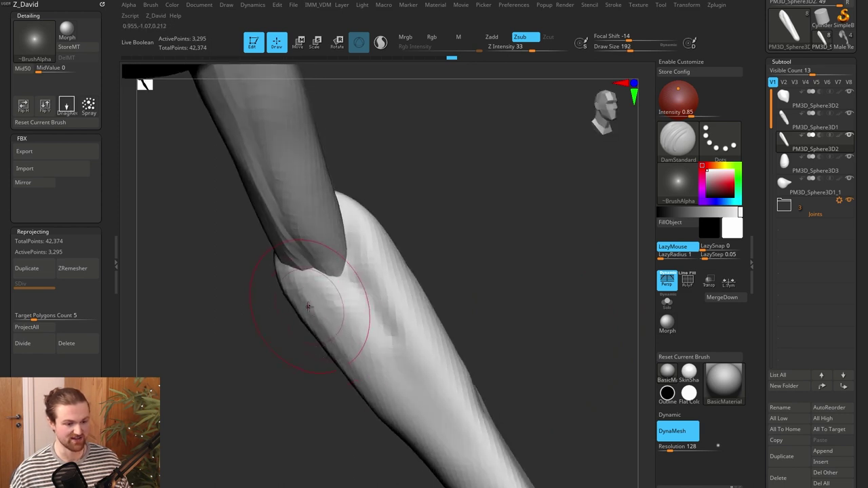
Reshape the forearm's inner elbow corner with the Move brush at draw size 276 and smooth the surface below it
{"action": "key", "text": "b"}
{"action": "key", "text": "m"}
{"action": "key", "text": "v"}
{"action": "left_click_drag", "start_coordinate": [231, 288], "coordinate": [288, 288]}
{"action": "left_click_drag", "start_coordinate": [258, 288], "coordinate": [288, 258]}
{"action": "left_click_drag", "start_coordinate": [344, 317], "coordinate": [334, 312]}
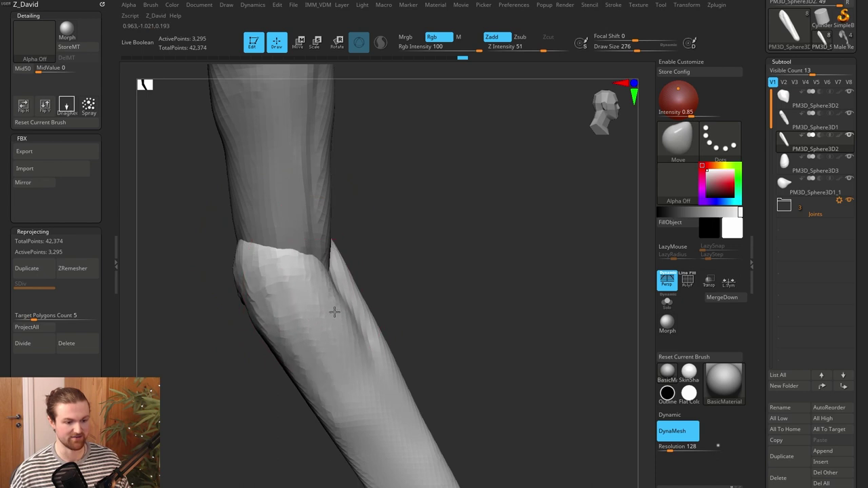
{"action": "left_click_drag", "start_coordinate": [241, 263], "coordinate": [248, 261]}
{"action": "mouse_move", "coordinate": [299, 281]}
{"action": "left_mouse_down"}
{"action": "mouse_move", "coordinate": [279, 261]}
{"action": "mouse_move", "coordinate": [294, 320]}
{"action": "mouse_move", "coordinate": [370, 460]}
{"action": "left_mouse_up"}
{"action": "left_click_drag", "start_coordinate": [525, 352], "coordinate": [451, 351]}
{"action": "left_click_drag", "start_coordinate": [335, 368], "coordinate": [353, 383], "text": "shift"}
{"action": "mouse_move", "coordinate": [475, 323]}
{"action": "left_mouse_down"}
{"action": "mouse_move", "coordinate": [518, 318]}
{"action": "mouse_move", "coordinate": [492, 312]}
{"action": "mouse_move", "coordinate": [496, 330]}
{"action": "mouse_move", "coordinate": [462, 322]}
{"action": "left_mouse_up"}
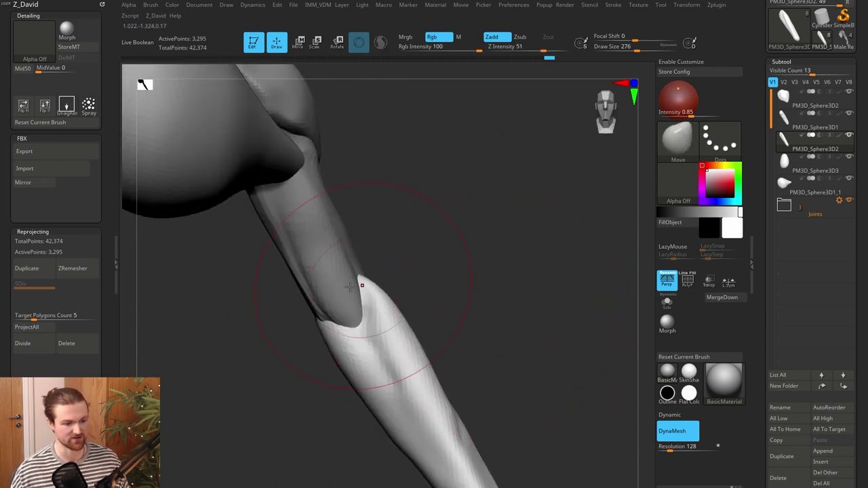
Refine the forearm's outer contour below the elbow with the Move brush at varied draw sizes
{"action": "left_click", "coordinate": [316, 303], "text": "alt"}
{"action": "left_click", "coordinate": [335, 342], "text": "alt"}
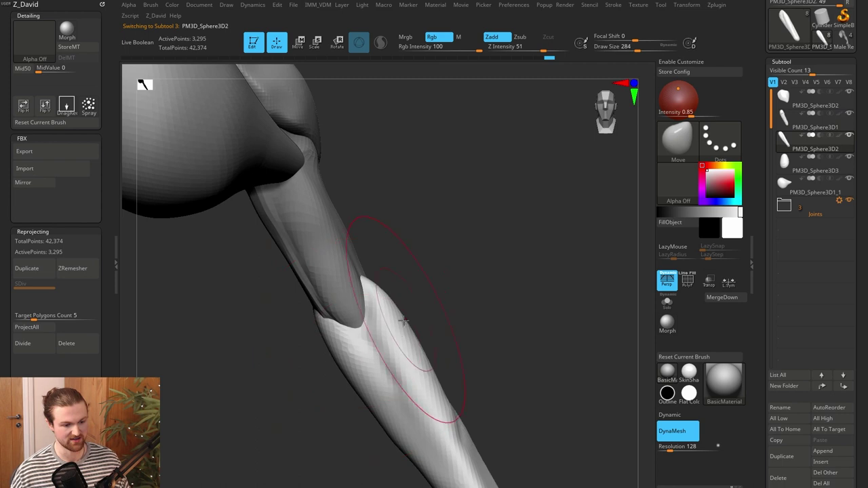
{"action": "left_click_drag", "start_coordinate": [487, 341], "coordinate": [466, 332], "text": "alt"}
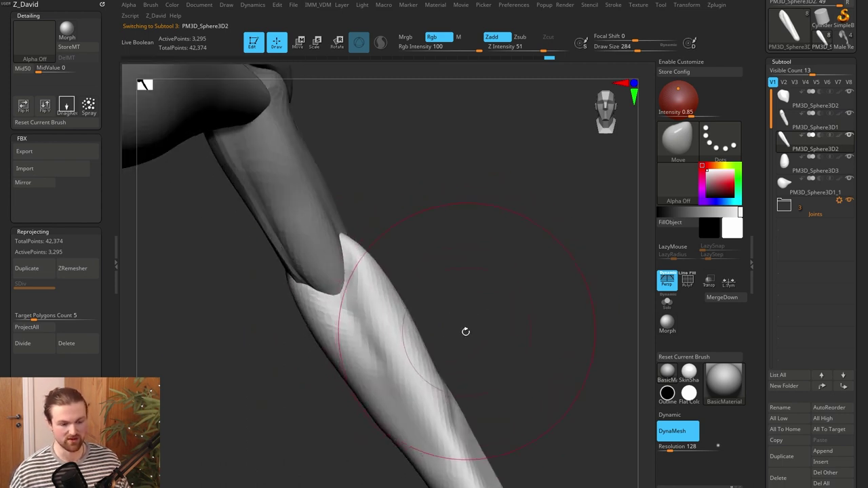
{"action": "left_click_drag", "start_coordinate": [422, 264], "coordinate": [450, 264]}
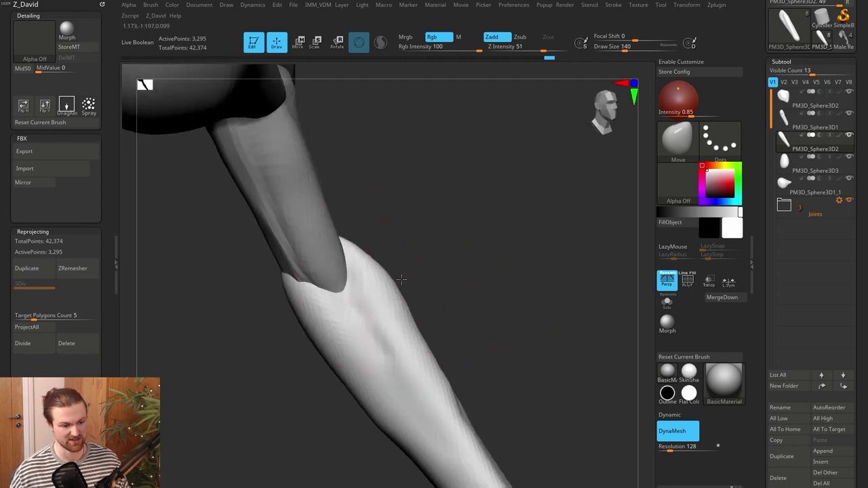
{"action": "left_click_drag", "start_coordinate": [469, 330], "coordinate": [457, 298], "text": "alt"}
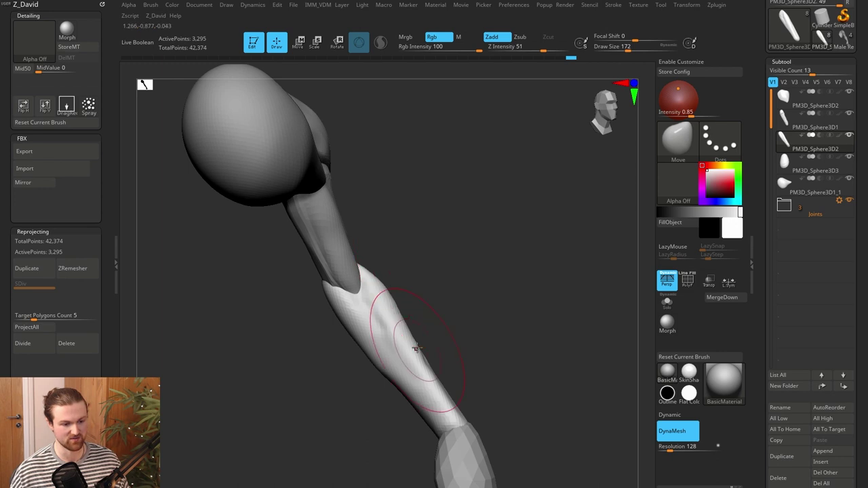
{"action": "left_click_drag", "start_coordinate": [328, 384], "coordinate": [355, 389], "text": "alt"}
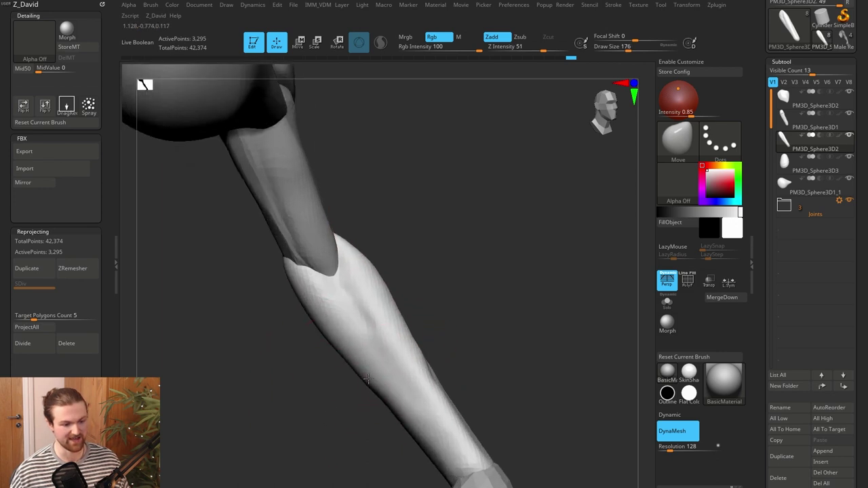
Adjust the forearm's inner contour with the Move brush and smooth its middle at draw size 192
{"action": "left_click_drag", "start_coordinate": [326, 338], "coordinate": [319, 344]}
{"action": "left_click_drag", "start_coordinate": [285, 268], "coordinate": [292, 270]}
{"action": "left_click_drag", "start_coordinate": [328, 346], "coordinate": [331, 347]}
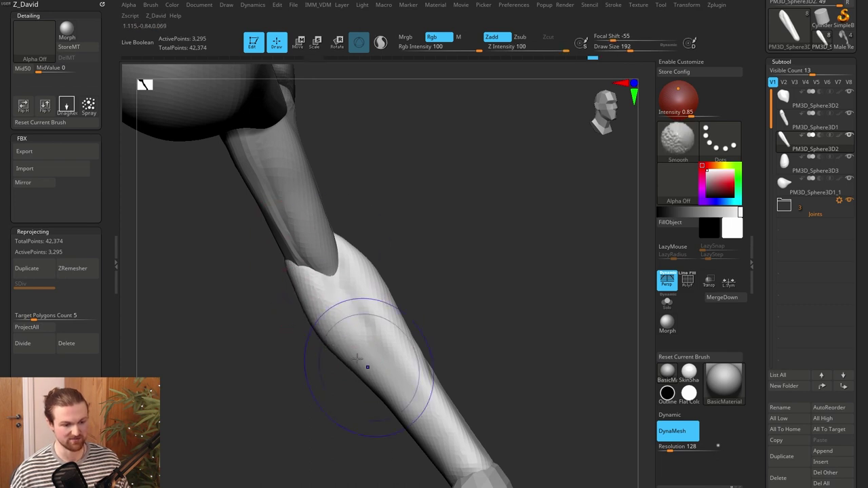
{"action": "left_click_drag", "start_coordinate": [542, 348], "coordinate": [486, 351]}
{"action": "left_click_drag", "start_coordinate": [377, 422], "coordinate": [363, 353], "text": "shift"}
Plane the outer side of the forearm with TrimDynamic at draw size 192
{"action": "left_click_drag", "start_coordinate": [260, 420], "coordinate": [332, 407]}
{"action": "mouse_move", "coordinate": [434, 334]}
{"action": "left_mouse_down"}
{"action": "mouse_move", "coordinate": [463, 343]}
{"action": "mouse_move", "coordinate": [410, 355]}
{"action": "mouse_move", "coordinate": [462, 354]}
{"action": "mouse_move", "coordinate": [444, 349]}
{"action": "left_mouse_up"}
{"action": "key", "text": "b"}
{"action": "key", "text": "t"}
{"action": "key", "text": "d"}
{"action": "left_click_drag", "start_coordinate": [373, 279], "coordinate": [364, 332]}
{"action": "mouse_move", "coordinate": [468, 301]}
{"action": "left_mouse_down"}
{"action": "mouse_move", "coordinate": [424, 297]}
{"action": "mouse_move", "coordinate": [424, 285]}
{"action": "left_mouse_up"}
{"action": "left_click_drag", "start_coordinate": [425, 282], "coordinate": [414, 327]}
{"action": "left_click_drag", "start_coordinate": [498, 326], "coordinate": [522, 332], "text": "alt"}
{"action": "left_click_drag", "start_coordinate": [522, 332], "coordinate": [426, 384]}
Build up a small bony bump on the forearm at the wrist with the Clay brush at draw size 88
{"action": "left_click_drag", "start_coordinate": [461, 359], "coordinate": [654, 339], "text": "alt"}
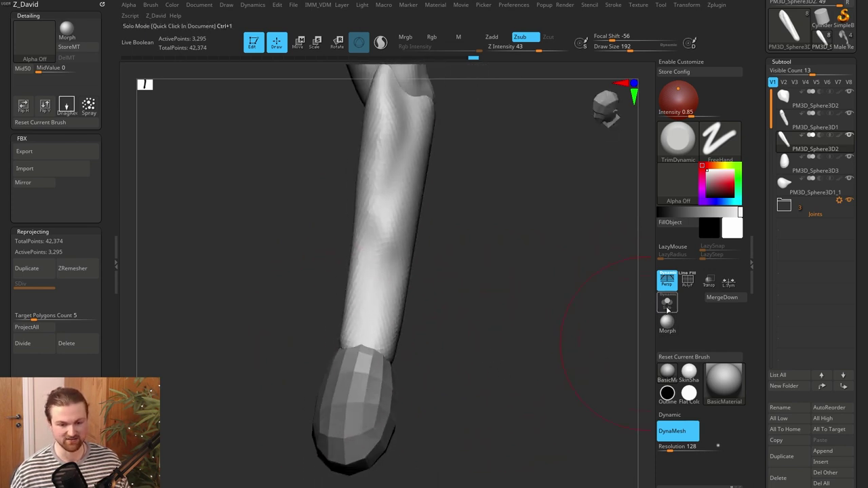
{"action": "left_click_drag", "start_coordinate": [495, 343], "coordinate": [595, 318], "text": "alt"}
{"action": "left_click_drag", "start_coordinate": [530, 344], "coordinate": [537, 329]}
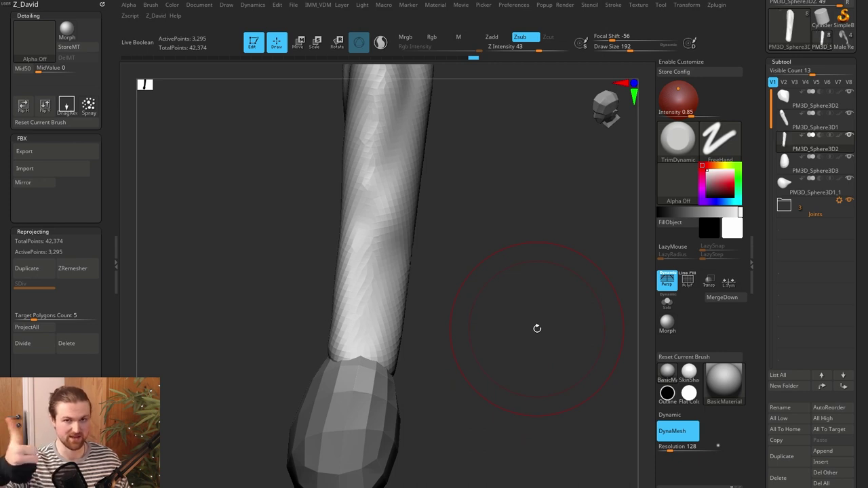
{"action": "left_click_drag", "start_coordinate": [537, 329], "coordinate": [444, 364]}
{"action": "key", "text": "b"}
{"action": "key", "text": "c"}
{"action": "key", "text": "l"}
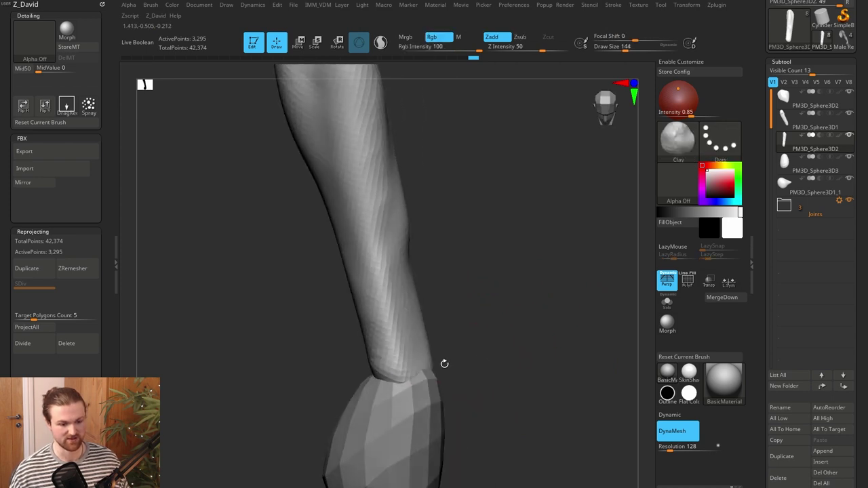
{"action": "key", "text": "bracketleft"}
{"action": "left_click_drag", "start_coordinate": [387, 354], "coordinate": [392, 369]}
{"action": "left_click_drag", "start_coordinate": [468, 353], "coordinate": [465, 331]}
{"action": "left_click_drag", "start_coordinate": [397, 362], "coordinate": [392, 368]}
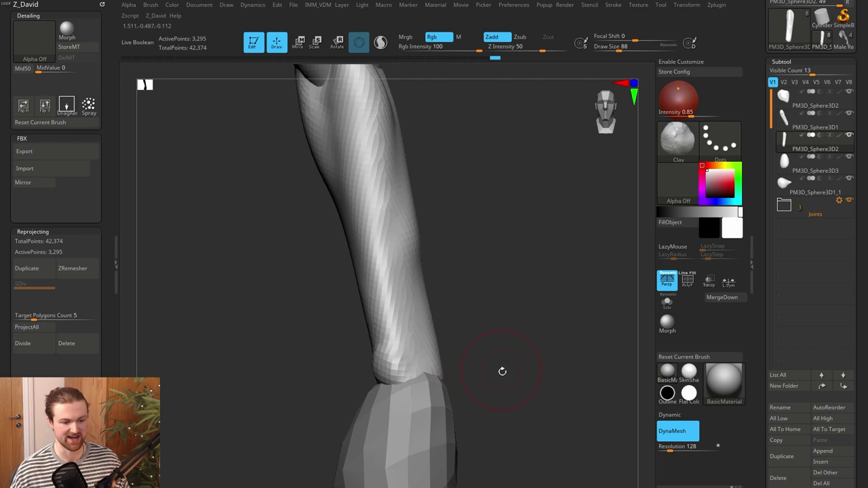
{"action": "left_click_drag", "start_coordinate": [502, 371], "coordinate": [463, 371]}
{"action": "left_click_drag", "start_coordinate": [396, 369], "coordinate": [426, 368]}
{"action": "left_click_drag", "start_coordinate": [480, 381], "coordinate": [504, 388]}
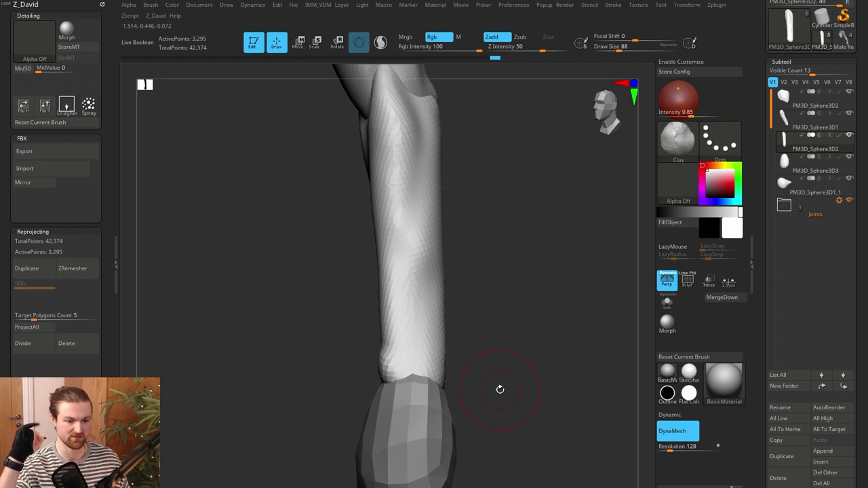
Bulge the upper forearm's inner contour outward with the Move brush at draw size 116 to 128, tapering it toward the wrist
{"action": "left_click_drag", "start_coordinate": [539, 414], "coordinate": [427, 415]}
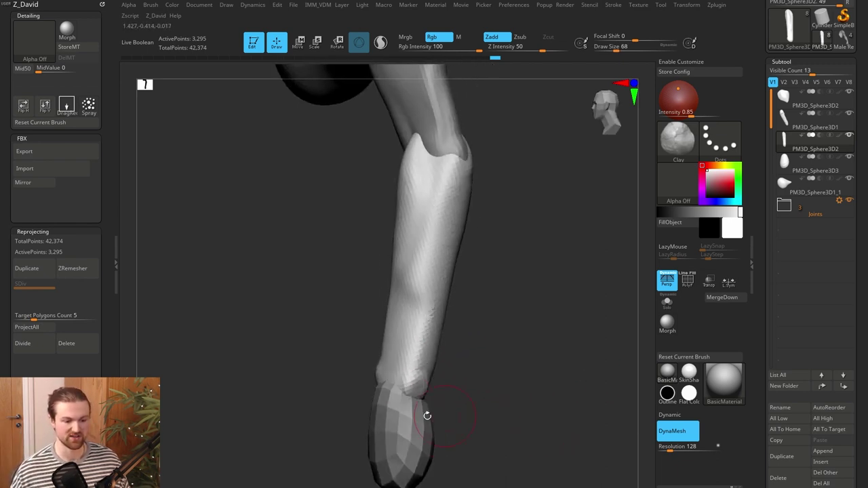
{"action": "key", "text": "b"}
{"action": "key", "text": "m"}
{"action": "key", "text": "v"}
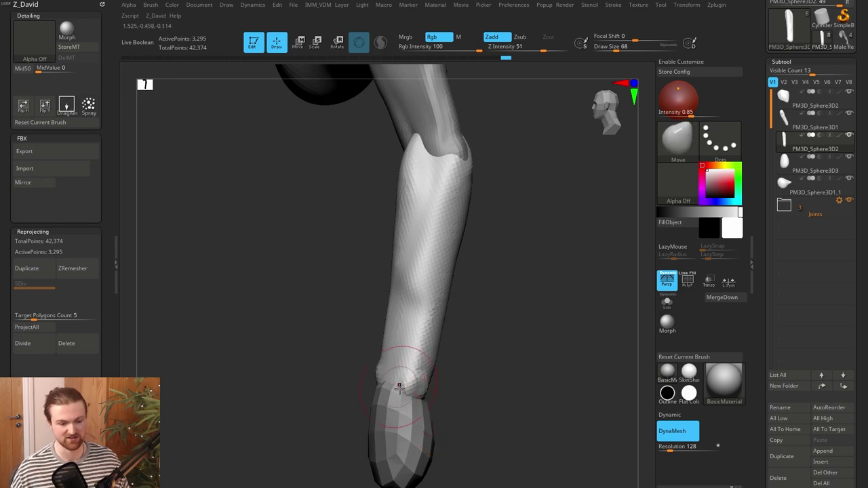
{"action": "left_click_drag", "start_coordinate": [465, 437], "coordinate": [390, 447]}
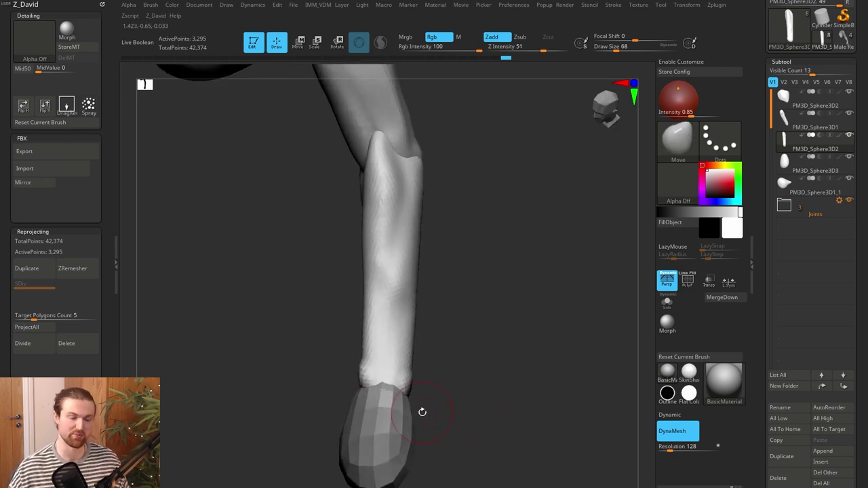
{"action": "left_click_drag", "start_coordinate": [485, 396], "coordinate": [461, 420], "text": "alt"}
{"action": "mouse_move", "coordinate": [434, 380]}
{"action": "left_mouse_down", "text": "alt"}
{"action": "mouse_move", "coordinate": [422, 328]}
{"action": "mouse_move", "coordinate": [461, 334]}
{"action": "mouse_move", "coordinate": [468, 374]}
{"action": "left_mouse_up", "text": "alt"}
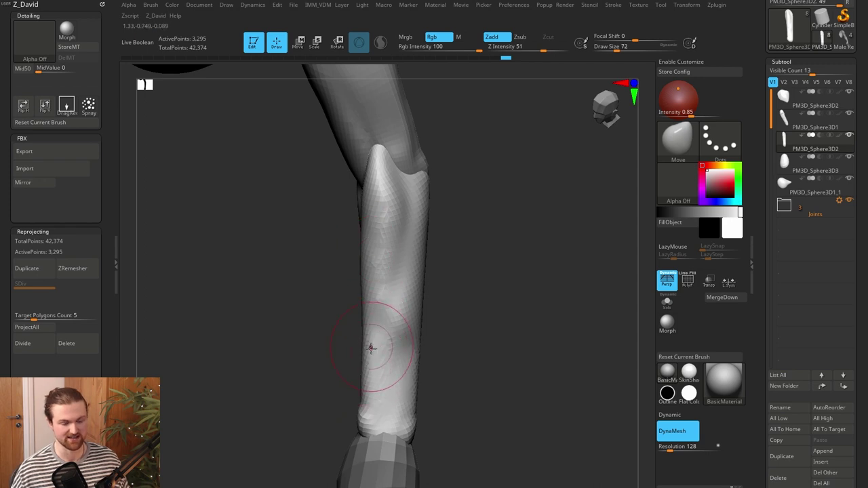
{"action": "key", "text": "bracketright"}
{"action": "key", "text": "bracketright"}
{"action": "left_click_drag", "start_coordinate": [366, 226], "coordinate": [348, 226]}
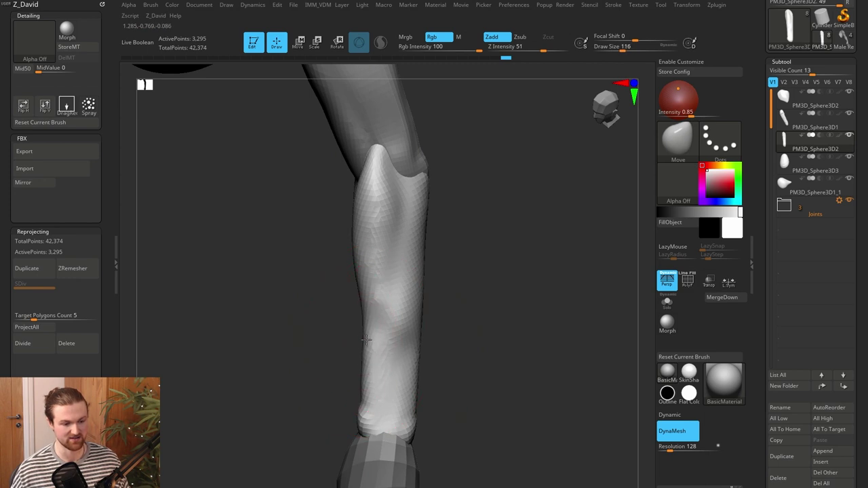
{"action": "left_click_drag", "start_coordinate": [358, 265], "coordinate": [361, 264]}
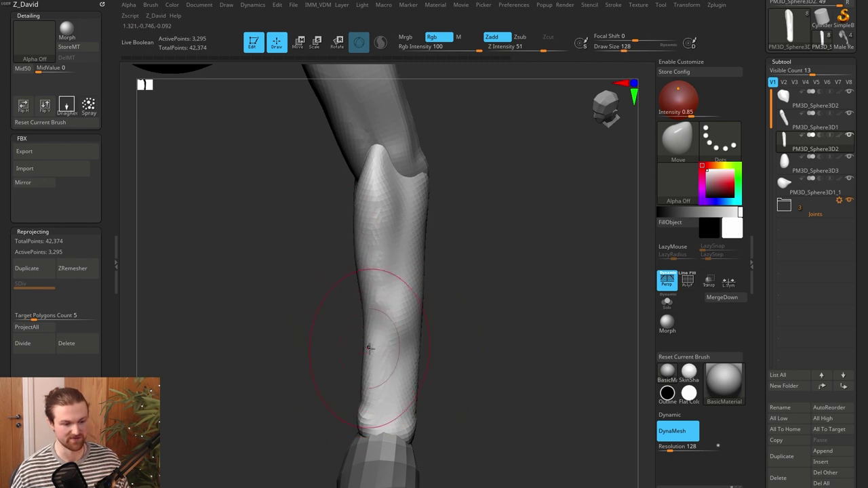
{"action": "left_click_drag", "start_coordinate": [361, 410], "coordinate": [364, 415]}
Widen the opposite forearm contour below the elbow and pull it in near the wrist using the Move brush
{"action": "mouse_move", "coordinate": [491, 379]}
{"action": "right_mouse_down", "text": "ctrl"}
{"action": "mouse_move", "coordinate": [496, 348]}
{"action": "mouse_move", "coordinate": [455, 320]}
{"action": "mouse_move", "coordinate": [450, 249]}
{"action": "mouse_move", "coordinate": [427, 234]}
{"action": "right_mouse_up", "text": "ctrl"}
{"action": "left_click_drag", "start_coordinate": [426, 236], "coordinate": [431, 235]}
{"action": "left_click_drag", "start_coordinate": [422, 271], "coordinate": [427, 274]}
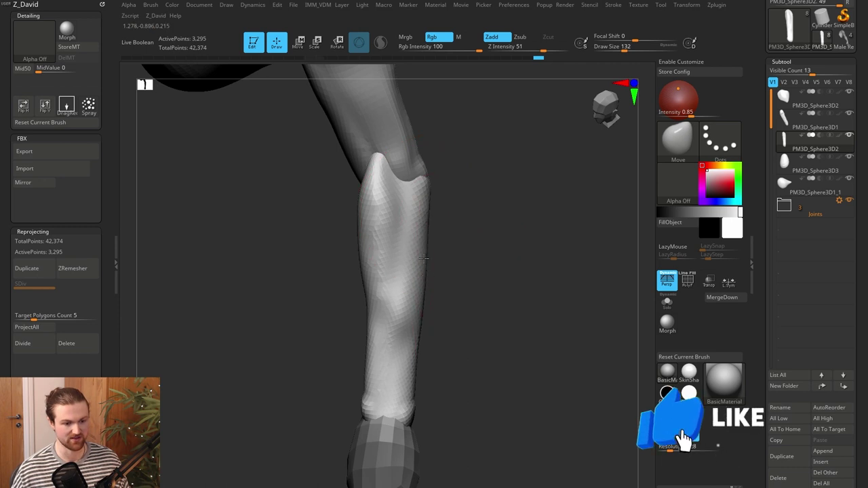
{"action": "left_click_drag", "start_coordinate": [430, 228], "coordinate": [434, 225]}
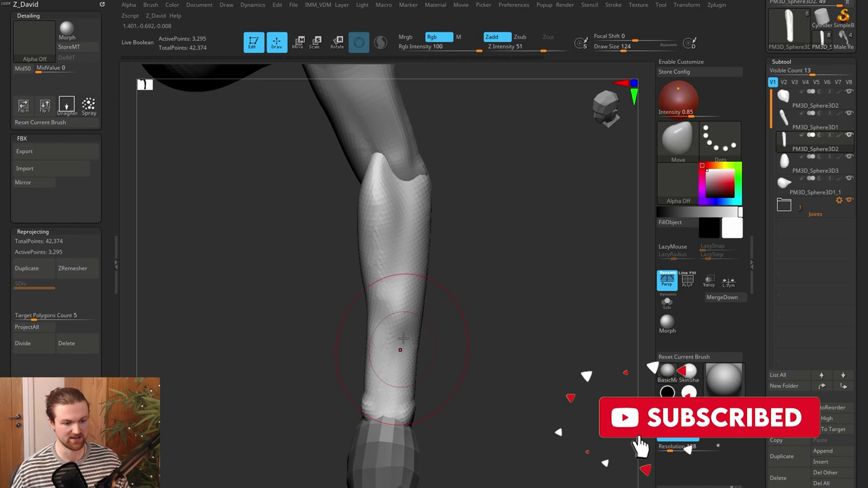
{"action": "left_click_drag", "start_coordinate": [423, 334], "coordinate": [419, 333]}
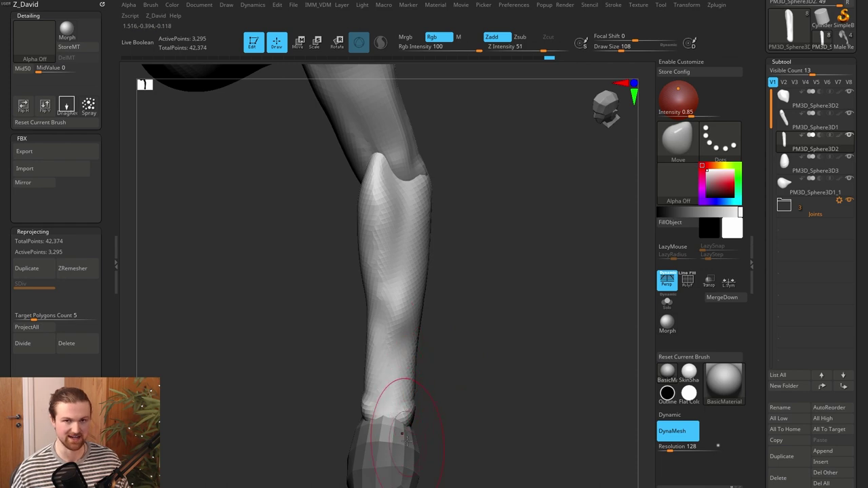
{"action": "mouse_move", "coordinate": [494, 376]}
{"action": "left_mouse_down"}
{"action": "mouse_move", "coordinate": [459, 373]}
{"action": "mouse_move", "coordinate": [479, 386]}
{"action": "mouse_move", "coordinate": [504, 326]}
{"action": "mouse_move", "coordinate": [472, 372]}
{"action": "left_mouse_up"}
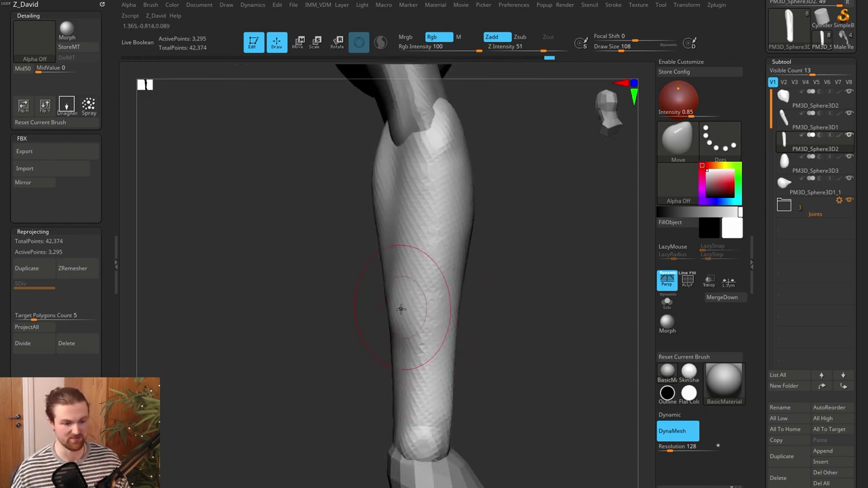
{"action": "left_click_drag", "start_coordinate": [380, 327], "coordinate": [384, 353]}
Flatten the side plane of the forearm with TrimDynamic at draw size 112 and smooth the wrist end
{"action": "mouse_move", "coordinate": [475, 304]}
{"action": "left_mouse_down"}
{"action": "mouse_move", "coordinate": [481, 321]}
{"action": "mouse_move", "coordinate": [422, 343]}
{"action": "left_mouse_up"}
{"action": "key", "text": "b"}
{"action": "key", "text": "t"}
{"action": "key", "text": "d"}
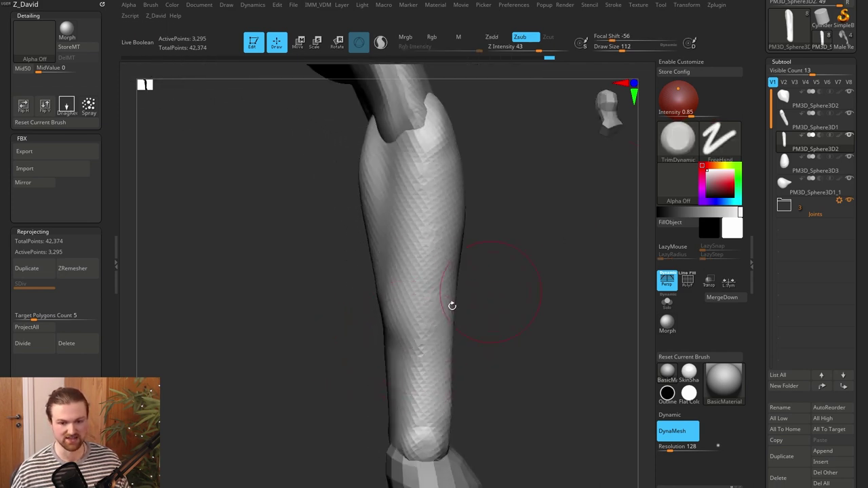
{"action": "right_click_drag", "start_coordinate": [402, 294], "coordinate": [370, 288]}
{"action": "mouse_move", "coordinate": [375, 288]}
{"action": "left_mouse_down"}
{"action": "mouse_move", "coordinate": [388, 386]}
{"action": "mouse_move", "coordinate": [402, 332]}
{"action": "left_mouse_up"}
{"action": "left_click_drag", "start_coordinate": [386, 237], "coordinate": [378, 310]}
{"action": "mouse_move", "coordinate": [370, 317]}
{"action": "right_mouse_down"}
{"action": "mouse_move", "coordinate": [471, 326]}
{"action": "mouse_move", "coordinate": [468, 334]}
{"action": "mouse_move", "coordinate": [483, 290]}
{"action": "mouse_move", "coordinate": [454, 314]}
{"action": "right_mouse_up"}
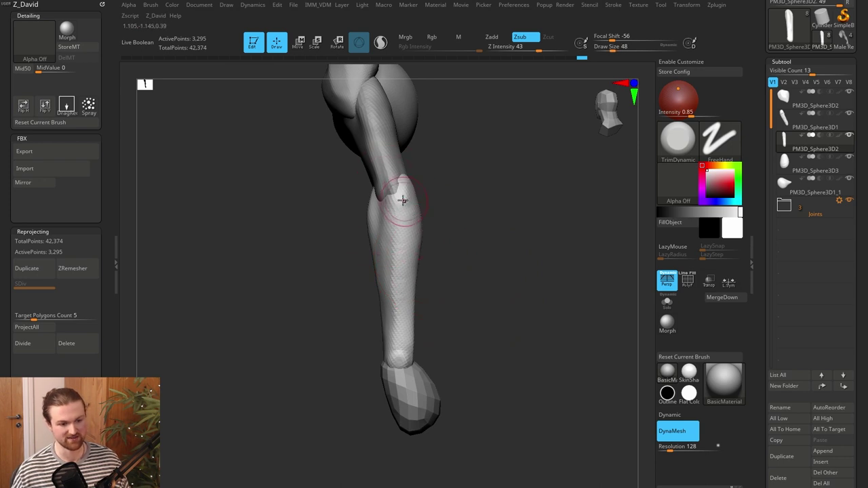
{"action": "left_click_drag", "start_coordinate": [394, 364], "coordinate": [401, 356], "text": "shift"}
Build up a long ridge from elbow to wrist along the forearm with ClayTubes at draw size 48, and smooth it
{"action": "mouse_move", "coordinate": [481, 307]}
{"action": "right_mouse_down", "text": "ctrl"}
{"action": "mouse_move", "coordinate": [476, 319]}
{"action": "mouse_move", "coordinate": [466, 281]}
{"action": "right_mouse_up", "text": "ctrl"}
{"action": "key", "text": "b"}
{"action": "key", "text": "c"}
{"action": "key", "text": "t"}
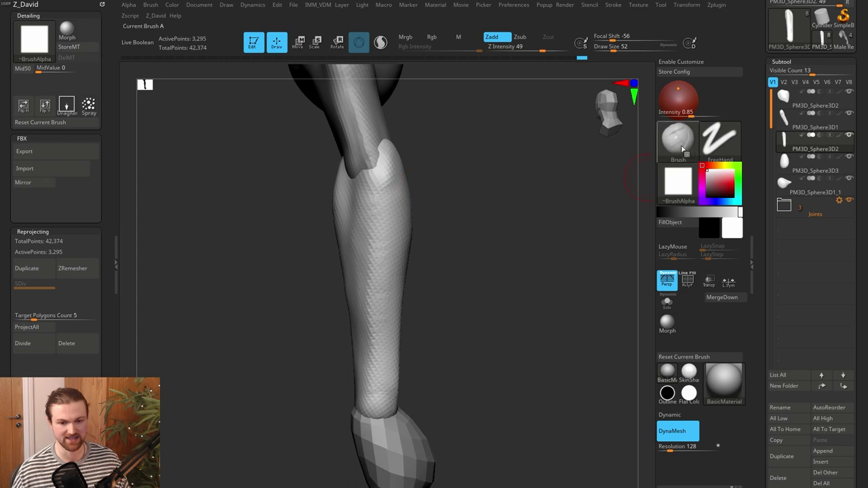
{"action": "mouse_move", "coordinate": [378, 195]}
{"action": "left_mouse_down"}
{"action": "mouse_move", "coordinate": [382, 283]}
{"action": "mouse_move", "coordinate": [373, 242]}
{"action": "left_mouse_up"}
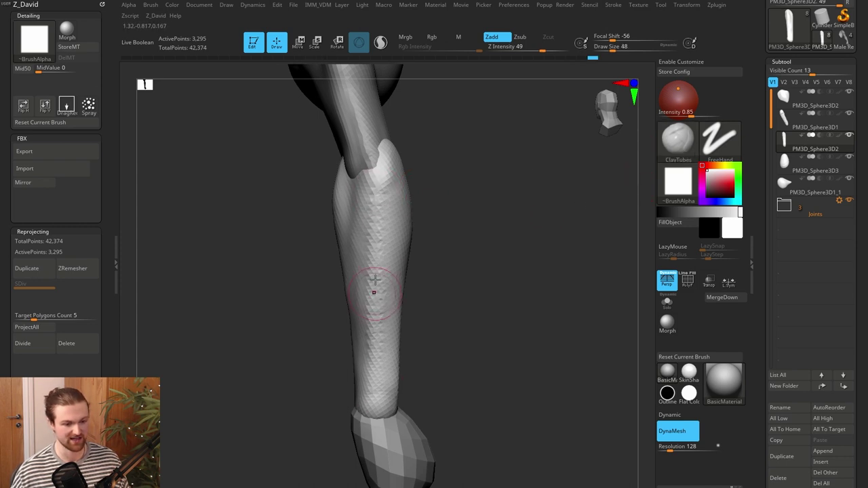
{"action": "left_click_drag", "start_coordinate": [379, 304], "coordinate": [381, 399]}
{"action": "mouse_move", "coordinate": [490, 386]}
{"action": "right_mouse_down"}
{"action": "mouse_move", "coordinate": [521, 374]}
{"action": "mouse_move", "coordinate": [482, 384]}
{"action": "right_mouse_up"}
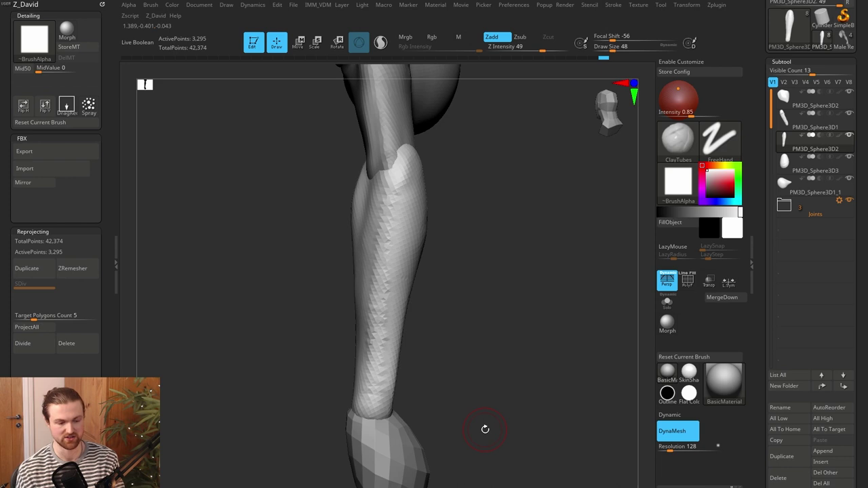
{"action": "mouse_move", "coordinate": [378, 381]}
{"action": "left_mouse_down", "text": "shift"}
{"action": "mouse_move", "coordinate": [369, 357]}
{"action": "mouse_move", "coordinate": [382, 270]}
{"action": "left_mouse_up", "text": "shift"}
Carve a long groove up the forearm from the wrist toward the elbow with the DamStandard brush at draw size 56
{"action": "mouse_move", "coordinate": [504, 280]}
{"action": "right_mouse_down"}
{"action": "mouse_move", "coordinate": [468, 285]}
{"action": "mouse_move", "coordinate": [556, 292]}
{"action": "mouse_move", "coordinate": [500, 288]}
{"action": "right_mouse_up"}
{"action": "mouse_move", "coordinate": [438, 299]}
{"action": "left_mouse_down", "text": "alt"}
{"action": "mouse_move", "coordinate": [428, 316]}
{"action": "mouse_move", "coordinate": [468, 341]}
{"action": "left_mouse_up", "text": "alt"}
{"action": "key", "text": "b"}
{"action": "key", "text": "d"}
{"action": "key", "text": "s"}
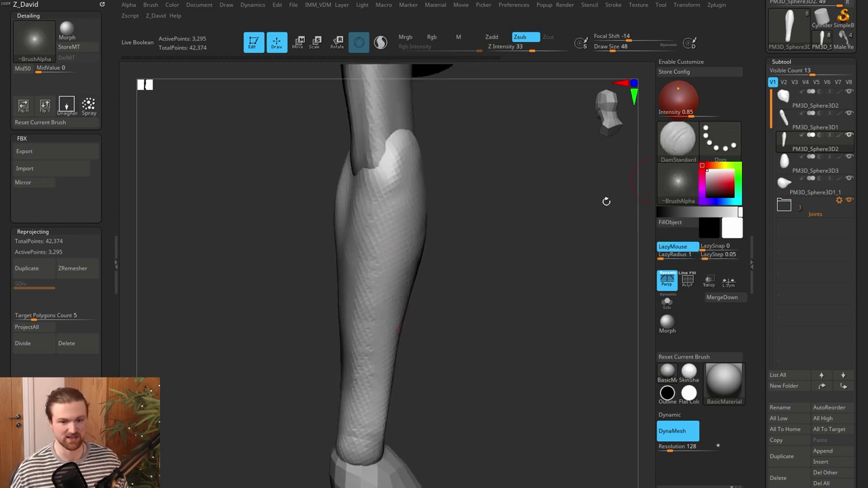
{"action": "mouse_move", "coordinate": [455, 302]}
{"action": "left_mouse_down", "text": "alt"}
{"action": "mouse_move", "coordinate": [484, 290]}
{"action": "mouse_move", "coordinate": [486, 243]}
{"action": "left_mouse_up", "text": "alt"}
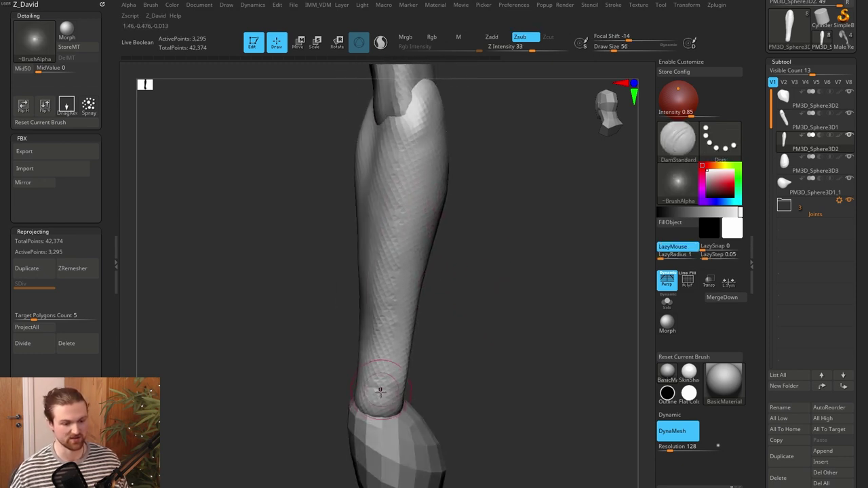
{"action": "mouse_move", "coordinate": [466, 359]}
{"action": "left_mouse_down"}
{"action": "mouse_move", "coordinate": [473, 316]}
{"action": "mouse_move", "coordinate": [460, 353]}
{"action": "left_mouse_up"}
{"action": "left_click_drag", "start_coordinate": [395, 394], "coordinate": [394, 378]}
{"action": "left_click_drag", "start_coordinate": [396, 346], "coordinate": [411, 190]}
Carve two branching grooves from the elbow down into the long forearm groove with DamStandard at draw size about 60
{"action": "mouse_move", "coordinate": [511, 296]}
{"action": "left_mouse_down"}
{"action": "mouse_move", "coordinate": [510, 374]}
{"action": "mouse_move", "coordinate": [485, 353]}
{"action": "left_mouse_up"}
{"action": "mouse_move", "coordinate": [386, 217]}
{"action": "left_mouse_down"}
{"action": "mouse_move", "coordinate": [392, 205]}
{"action": "mouse_move", "coordinate": [379, 217]}
{"action": "left_mouse_up"}
{"action": "mouse_move", "coordinate": [478, 220]}
{"action": "left_mouse_down"}
{"action": "mouse_move", "coordinate": [529, 221]}
{"action": "mouse_move", "coordinate": [492, 222]}
{"action": "left_mouse_up"}
{"action": "left_click_drag", "start_coordinate": [499, 258], "coordinate": [490, 257]}
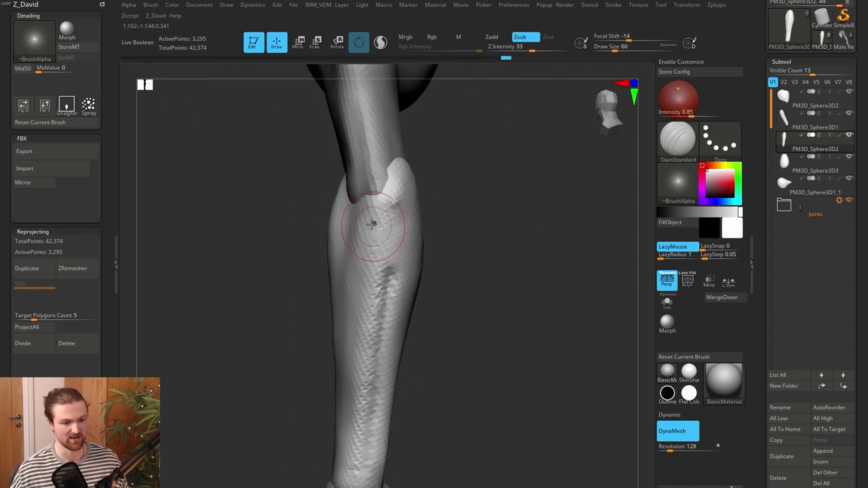
{"action": "left_click_drag", "start_coordinate": [361, 203], "coordinate": [387, 274]}
{"action": "left_click_drag", "start_coordinate": [472, 258], "coordinate": [442, 255]}
{"action": "left_click_drag", "start_coordinate": [389, 275], "coordinate": [415, 196]}
{"action": "mouse_move", "coordinate": [476, 299]}
{"action": "left_mouse_down"}
{"action": "mouse_move", "coordinate": [466, 397]}
{"action": "mouse_move", "coordinate": [457, 366]}
{"action": "left_mouse_up"}
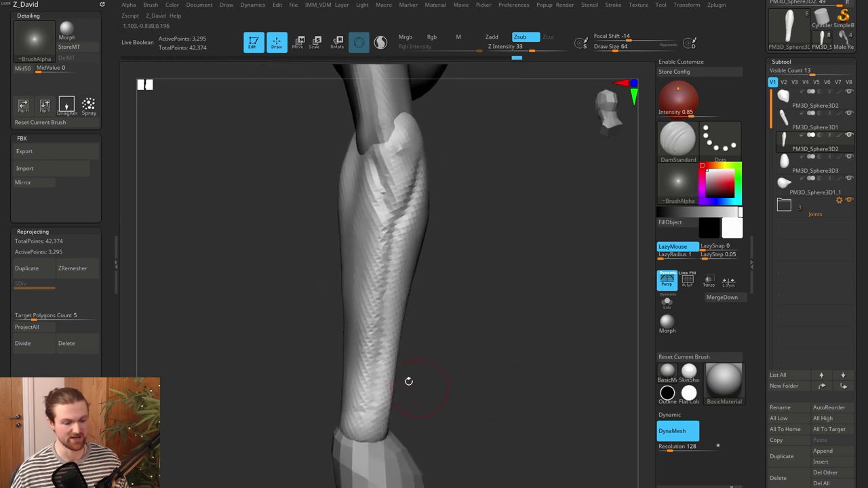
Smooth the carved grooves along the length of the forearm
{"action": "mouse_move", "coordinate": [373, 396]}
{"action": "left_mouse_down", "text": "shift"}
{"action": "mouse_move", "coordinate": [377, 318]}
{"action": "mouse_move", "coordinate": [371, 350]}
{"action": "left_mouse_up", "text": "shift"}
{"action": "mouse_move", "coordinate": [382, 296]}
{"action": "left_mouse_down", "text": "shift"}
{"action": "mouse_move", "coordinate": [392, 242]}
{"action": "mouse_move", "coordinate": [380, 221]}
{"action": "mouse_move", "coordinate": [403, 251]}
{"action": "mouse_move", "coordinate": [375, 352]}
{"action": "left_mouse_up", "text": "shift"}
{"action": "left_click_drag", "start_coordinate": [500, 340], "coordinate": [484, 311]}
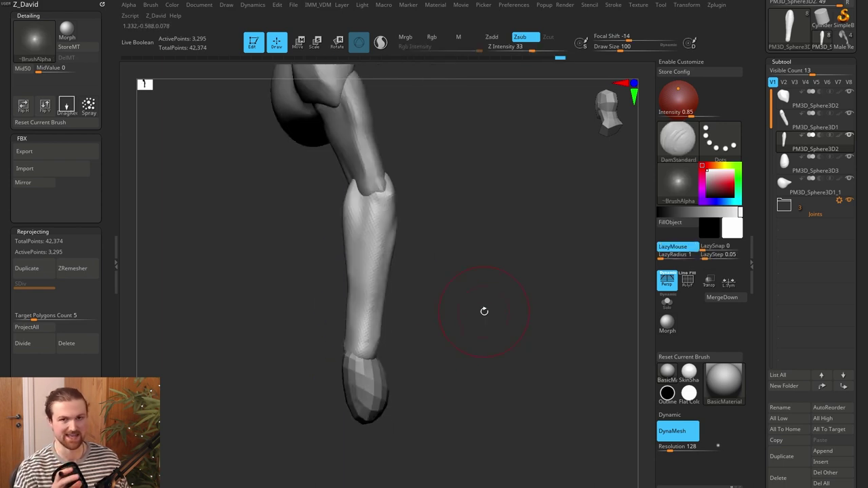
Adjust the forearm's shape just below the elbow with the Move brush at draw size 172
{"action": "mouse_move", "coordinate": [458, 338]}
{"action": "left_mouse_down"}
{"action": "mouse_move", "coordinate": [487, 337]}
{"action": "mouse_move", "coordinate": [456, 380]}
{"action": "mouse_move", "coordinate": [416, 234]}
{"action": "mouse_move", "coordinate": [426, 213]}
{"action": "mouse_move", "coordinate": [403, 220]}
{"action": "left_mouse_up"}
{"action": "key", "text": "b"}
{"action": "key", "text": "m"}
{"action": "key", "text": "v"}
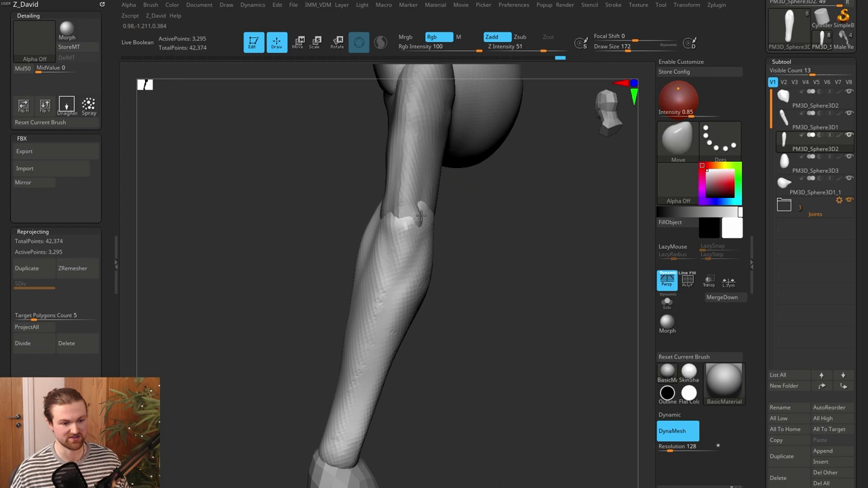
{"action": "left_click_drag", "start_coordinate": [393, 273], "coordinate": [387, 273]}
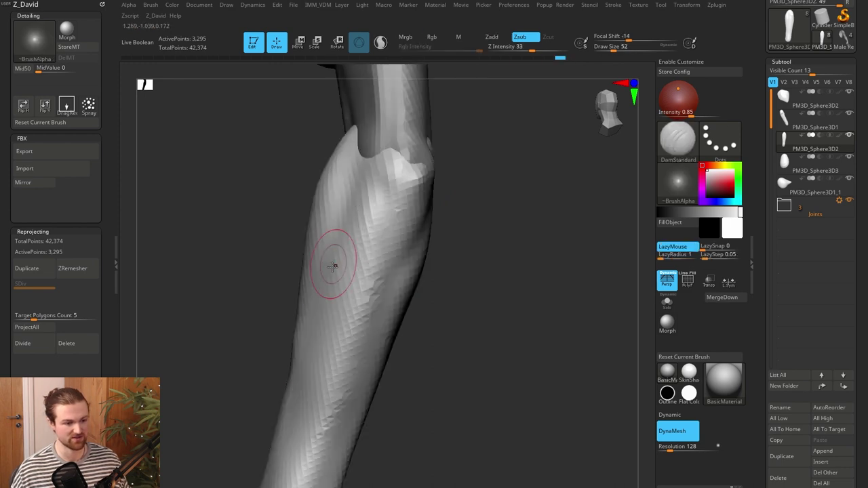
Mask the bony elbow area and the neighbouring upper forearm muscle, leaving a strip between them unmasked
{"action": "mouse_move", "coordinate": [326, 277]}
{"action": "left_mouse_down", "text": "ctrl"}
{"action": "mouse_move", "coordinate": [333, 233]}
{"action": "mouse_move", "coordinate": [368, 276]}
{"action": "mouse_move", "coordinate": [319, 304]}
{"action": "left_mouse_up", "text": "ctrl"}
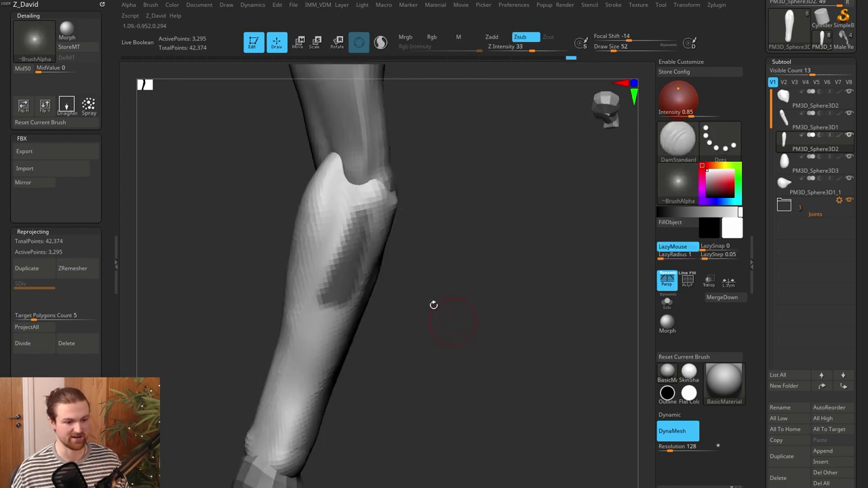
{"action": "left_click_drag", "start_coordinate": [434, 279], "coordinate": [424, 266], "text": "ctrl"}
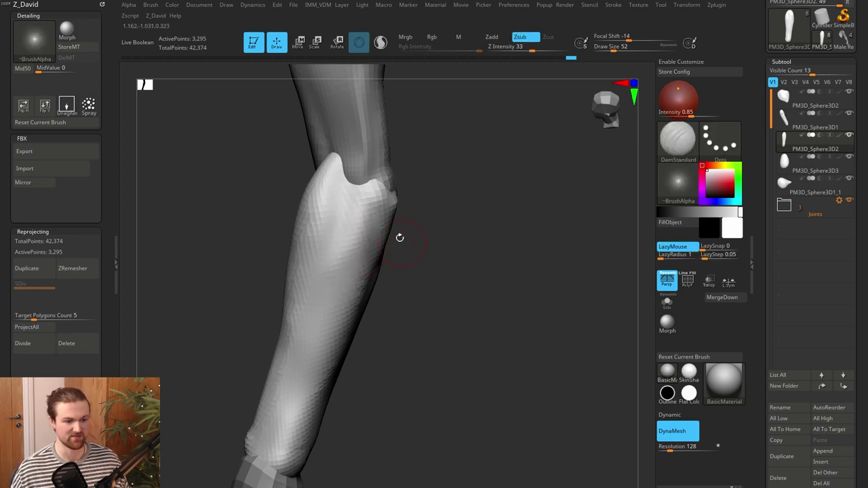
{"action": "left_click_drag", "start_coordinate": [400, 238], "coordinate": [400, 295], "text": "alt"}
{"action": "left_click_drag", "start_coordinate": [416, 232], "coordinate": [384, 293], "text": "ctrl"}
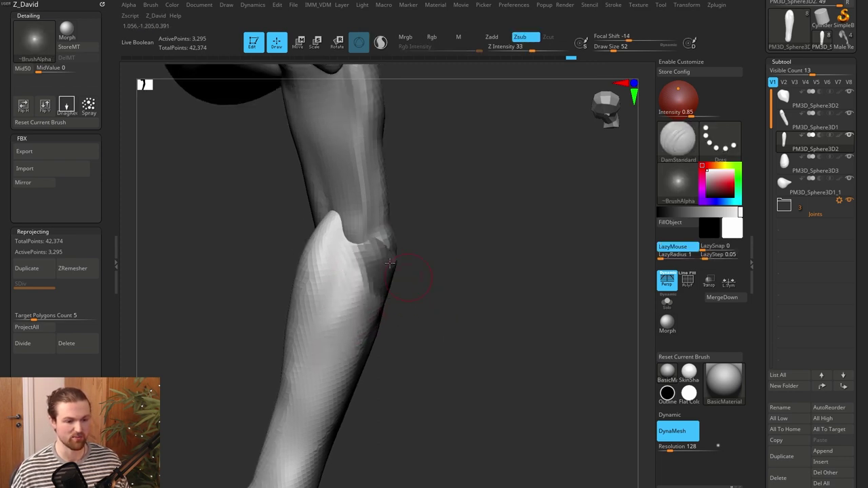
{"action": "left_click_drag", "start_coordinate": [424, 272], "coordinate": [467, 287]}
{"action": "mouse_move", "coordinate": [280, 233]}
{"action": "left_mouse_down", "text": "ctrl"}
{"action": "mouse_move", "coordinate": [287, 346]}
{"action": "mouse_move", "coordinate": [356, 276]}
{"action": "mouse_move", "coordinate": [377, 196]}
{"action": "left_mouse_up", "text": "ctrl"}
{"action": "left_click_drag", "start_coordinate": [482, 210], "coordinate": [468, 226]}
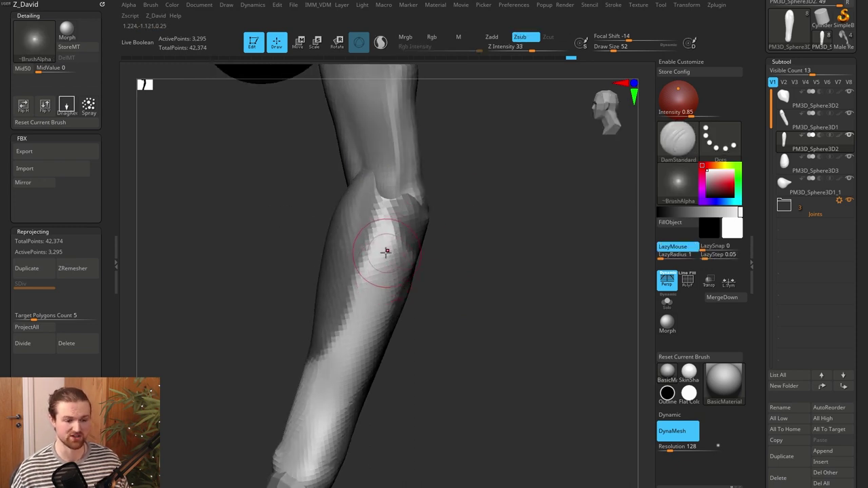
{"action": "mouse_move", "coordinate": [442, 277]}
{"action": "left_mouse_down"}
{"action": "mouse_move", "coordinate": [471, 257]}
{"action": "mouse_move", "coordinate": [480, 229]}
{"action": "mouse_move", "coordinate": [462, 244]}
{"action": "mouse_move", "coordinate": [466, 294]}
{"action": "left_mouse_up"}
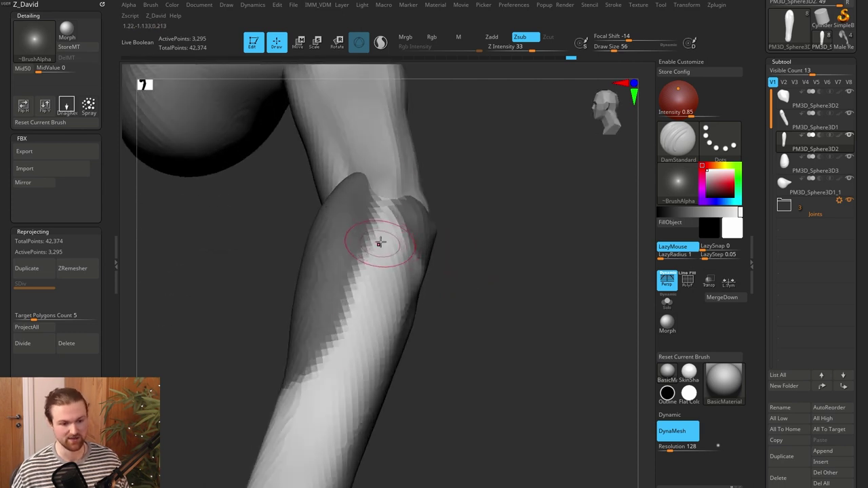
Carve the unmasked strip between the elbow and forearm muscle down toward the wrist with DamStandard, reducing the draw size to 60
{"action": "left_click_drag", "start_coordinate": [619, 183], "coordinate": [601, 160], "text": "ctrl"}
{"action": "left_click_drag", "start_coordinate": [380, 258], "coordinate": [352, 342]}
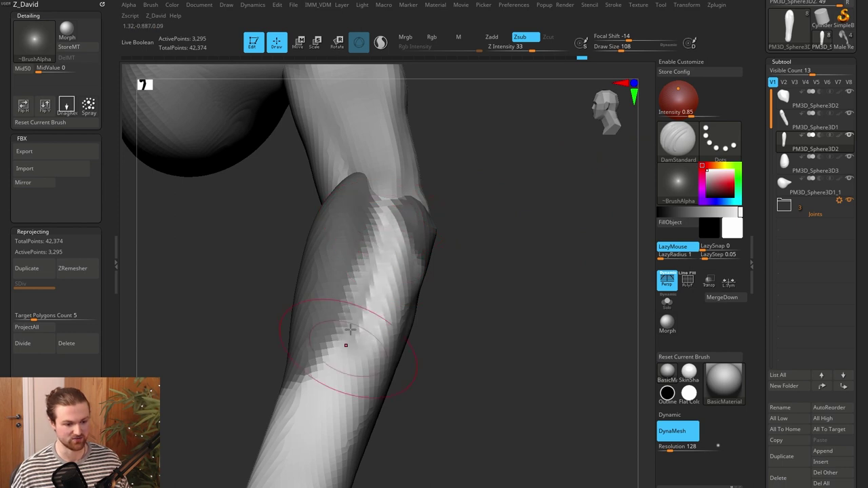
{"action": "left_click_drag", "start_coordinate": [392, 284], "coordinate": [360, 377]}
{"action": "mouse_move", "coordinate": [468, 370]}
{"action": "left_mouse_down", "text": "alt"}
{"action": "mouse_move", "coordinate": [461, 330]}
{"action": "mouse_move", "coordinate": [417, 260]}
{"action": "mouse_move", "coordinate": [444, 300]}
{"action": "mouse_move", "coordinate": [431, 298]}
{"action": "left_mouse_up", "text": "alt"}
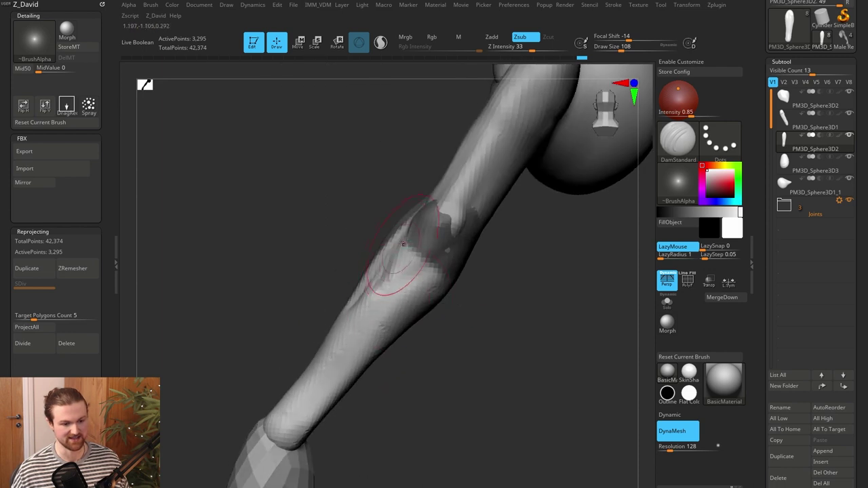
{"action": "right_click_drag", "start_coordinate": [357, 291], "coordinate": [450, 329]}
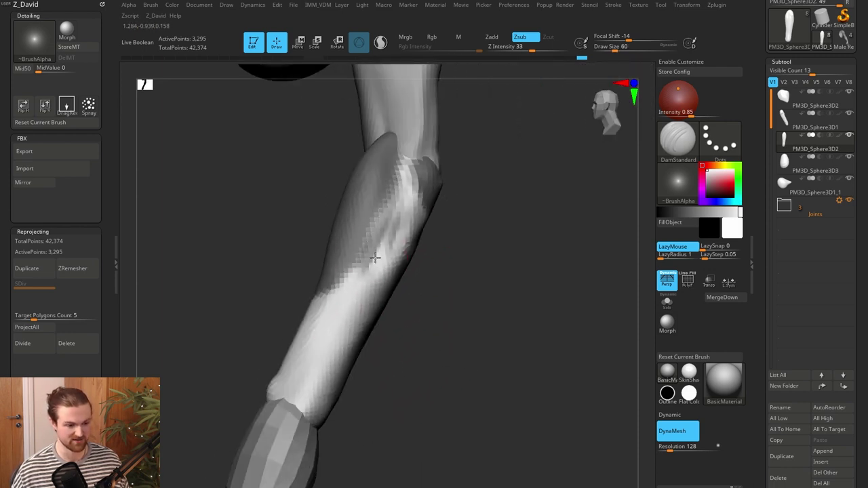
{"action": "right_click_drag", "start_coordinate": [311, 346], "coordinate": [379, 307]}
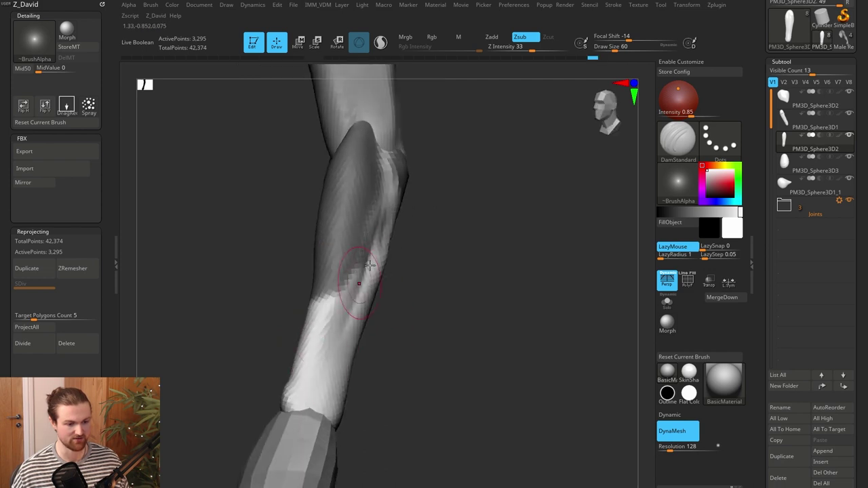
{"action": "mouse_move", "coordinate": [346, 384]}
{"action": "right_mouse_down"}
{"action": "mouse_move", "coordinate": [386, 364]}
{"action": "mouse_move", "coordinate": [336, 350]}
{"action": "right_mouse_up"}
Clear the mask and smooth the carved furrow and muscle edges from below the elbow down the forearm
{"action": "left_click_drag", "start_coordinate": [333, 350], "coordinate": [317, 364], "text": "shift"}
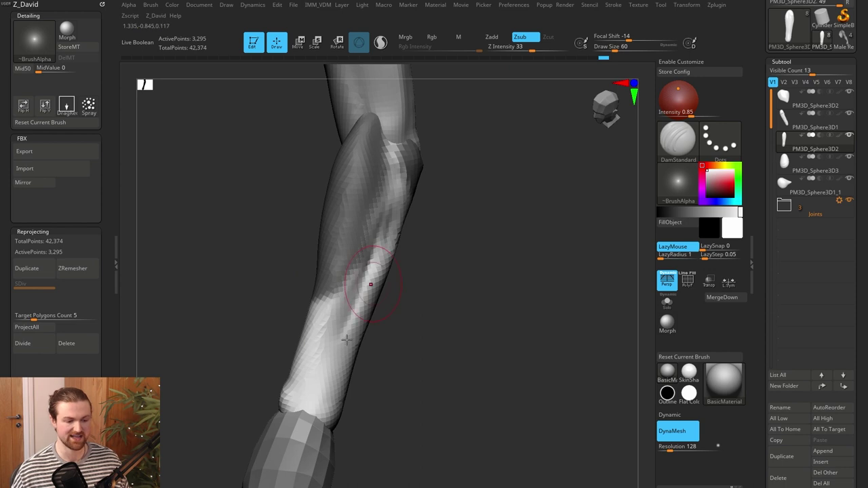
{"action": "key", "text": "shift"}
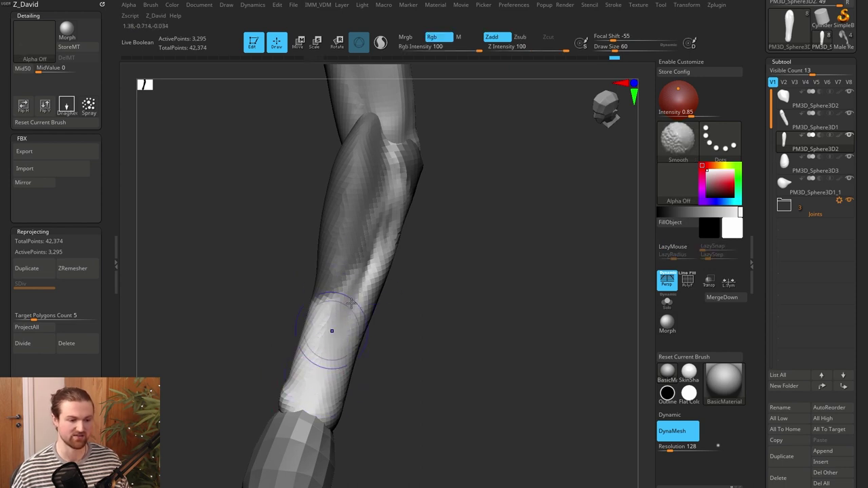
{"action": "right_click_drag", "start_coordinate": [413, 231], "coordinate": [477, 303]}
{"action": "mouse_move", "coordinate": [373, 320]}
{"action": "left_mouse_down", "text": "shift"}
{"action": "mouse_move", "coordinate": [411, 209]}
{"action": "mouse_move", "coordinate": [350, 287]}
{"action": "left_mouse_up", "text": "shift"}
{"action": "right_click_drag", "start_coordinate": [465, 277], "coordinate": [468, 327]}
{"action": "left_click_drag", "start_coordinate": [397, 316], "coordinate": [374, 332], "text": "shift"}
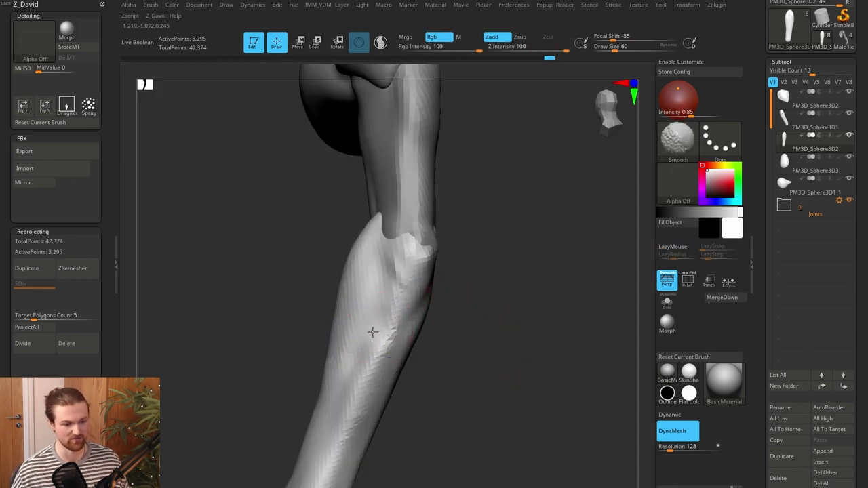
{"action": "left_click_drag", "start_coordinate": [374, 332], "coordinate": [339, 411], "text": "shift"}
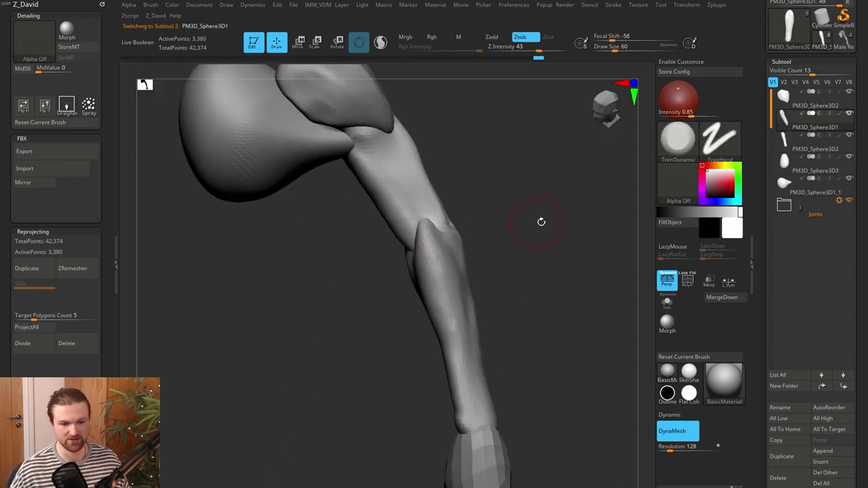
Build up the triceps along the back of the upper arm with ClayTubes at draw size 88, then smooth it
{"action": "right_click_drag", "start_coordinate": [541, 222], "coordinate": [503, 215]}
{"action": "right_click_drag", "start_coordinate": [490, 251], "coordinate": [471, 259]}
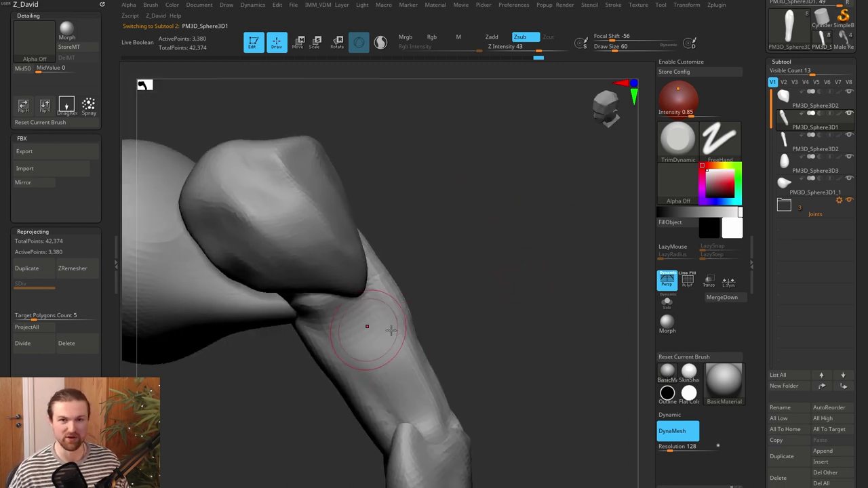
{"action": "key", "text": "b"}
{"action": "key", "text": "c"}
{"action": "key", "text": "t"}
{"action": "mouse_move", "coordinate": [394, 326]}
{"action": "right_mouse_down"}
{"action": "mouse_move", "coordinate": [522, 319]}
{"action": "mouse_move", "coordinate": [500, 318]}
{"action": "mouse_move", "coordinate": [554, 382]}
{"action": "mouse_move", "coordinate": [540, 393]}
{"action": "mouse_move", "coordinate": [538, 335]}
{"action": "mouse_move", "coordinate": [460, 336]}
{"action": "right_mouse_up"}
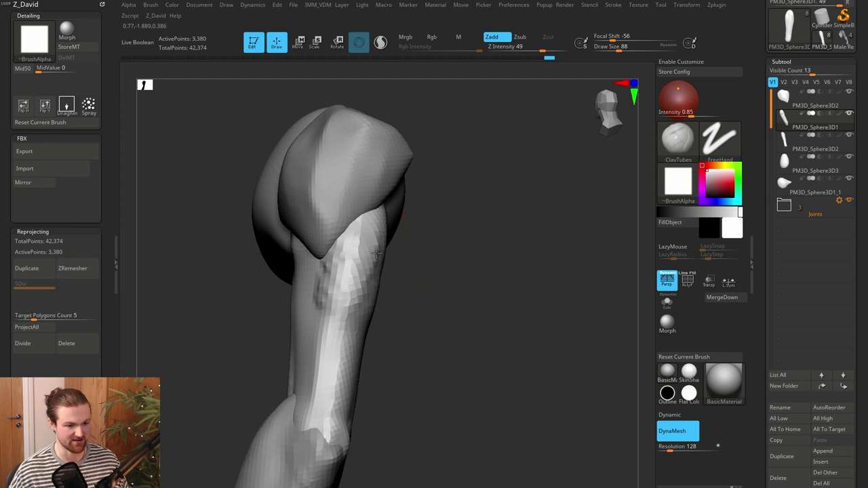
{"action": "right_click_drag", "start_coordinate": [376, 253], "coordinate": [393, 218]}
{"action": "left_click_drag", "start_coordinate": [396, 223], "coordinate": [348, 264], "text": "shift"}
Add volume to the biceps down to the elbow crease with ClayTubes at draw sizes 72 to 92 and smooth it
{"action": "mouse_move", "coordinate": [348, 263]}
{"action": "right_mouse_down"}
{"action": "mouse_move", "coordinate": [514, 310]}
{"action": "mouse_move", "coordinate": [481, 294]}
{"action": "mouse_move", "coordinate": [485, 282]}
{"action": "mouse_move", "coordinate": [496, 301]}
{"action": "mouse_move", "coordinate": [482, 291]}
{"action": "right_mouse_up"}
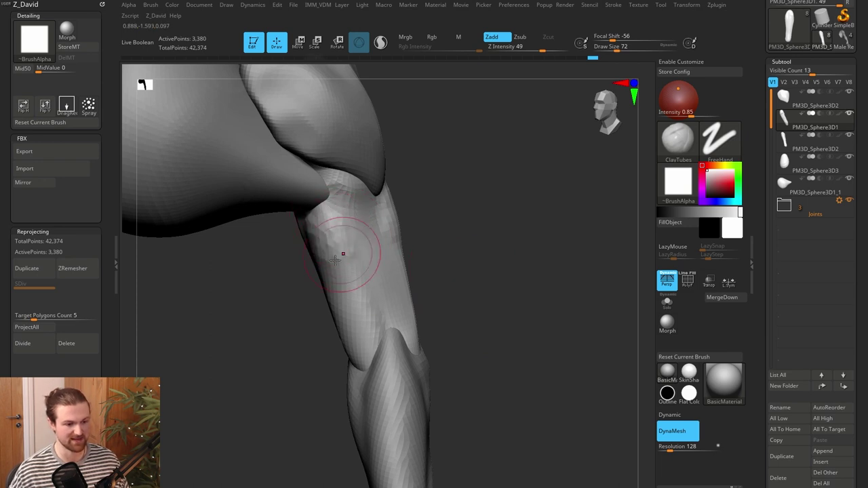
{"action": "mouse_move", "coordinate": [481, 328]}
{"action": "right_mouse_down"}
{"action": "mouse_move", "coordinate": [440, 328]}
{"action": "mouse_move", "coordinate": [336, 303]}
{"action": "right_mouse_up"}
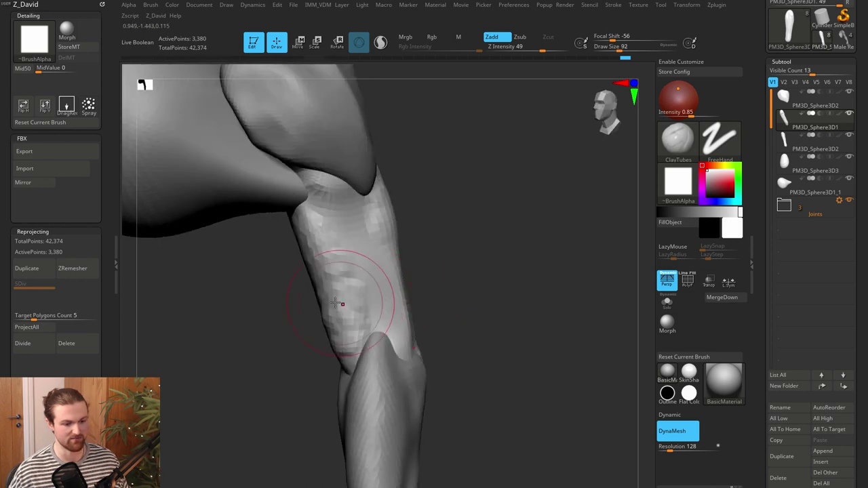
{"action": "mouse_move", "coordinate": [316, 239]}
{"action": "left_mouse_down"}
{"action": "mouse_move", "coordinate": [330, 229]}
{"action": "mouse_move", "coordinate": [312, 234]}
{"action": "mouse_move", "coordinate": [320, 221]}
{"action": "left_mouse_up"}
{"action": "right_click_drag", "start_coordinate": [455, 320], "coordinate": [455, 298], "text": "alt"}
{"action": "left_click_drag", "start_coordinate": [342, 234], "coordinate": [362, 324], "text": "shift"}
Flatten the back of the upper arm just above the elbow with TrimDynamic at draw size 76
{"action": "right_click_drag", "start_coordinate": [499, 332], "coordinate": [455, 318]}
{"action": "key", "text": "b"}
{"action": "key", "text": "t"}
{"action": "key", "text": "d"}
{"action": "mouse_move", "coordinate": [391, 248]}
{"action": "right_mouse_down"}
{"action": "mouse_move", "coordinate": [448, 240]}
{"action": "mouse_move", "coordinate": [392, 241]}
{"action": "right_mouse_up"}
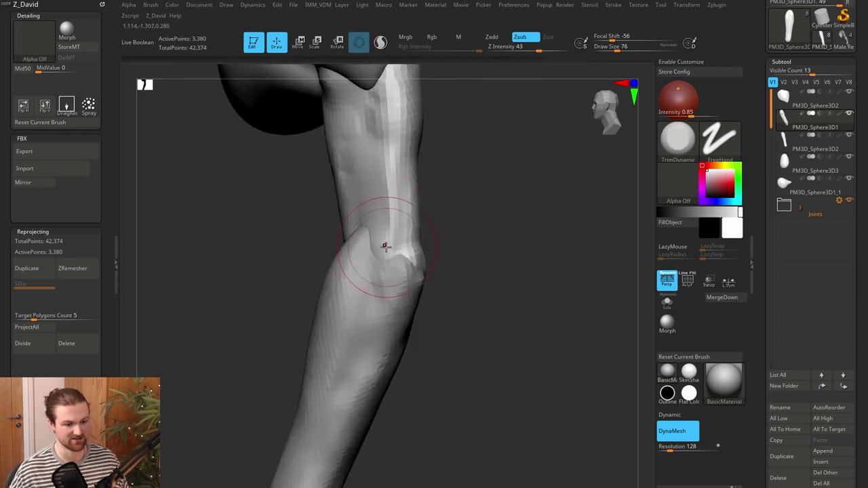
Carve the groove between biceps and triceps below the deltoid tip with DamStandard at draw size 44
{"action": "mouse_move", "coordinate": [486, 222]}
{"action": "right_mouse_down"}
{"action": "mouse_move", "coordinate": [533, 206]}
{"action": "mouse_move", "coordinate": [478, 222]}
{"action": "mouse_move", "coordinate": [506, 206]}
{"action": "right_mouse_up"}
{"action": "key", "text": "b"}
{"action": "key", "text": "d"}
{"action": "key", "text": "s"}
{"action": "right_click_drag", "start_coordinate": [506, 205], "coordinate": [488, 288], "text": "alt"}
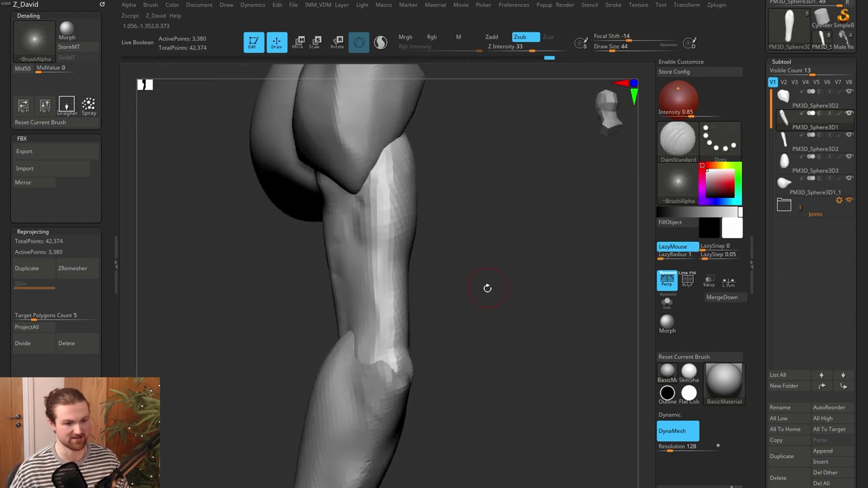
{"action": "left_click_drag", "start_coordinate": [355, 226], "coordinate": [355, 215]}
Flatten the triceps planes beside the groove with TrimDynamic and smooth the lower upper arm toward the elbow
{"action": "mouse_move", "coordinate": [458, 241]}
{"action": "right_mouse_down"}
{"action": "mouse_move", "coordinate": [510, 234]}
{"action": "mouse_move", "coordinate": [446, 246]}
{"action": "right_mouse_up"}
{"action": "key", "text": "b"}
{"action": "key", "text": "t"}
{"action": "key", "text": "d"}
{"action": "right_click_drag", "start_coordinate": [471, 307], "coordinate": [390, 299]}
{"action": "left_click_drag", "start_coordinate": [398, 312], "coordinate": [397, 272], "text": "shift"}
Add soft volume to the triceps beside the groove with the Clay brush at draw size 84
{"action": "right_click_drag", "start_coordinate": [387, 255], "coordinate": [423, 251]}
{"action": "key", "text": "b"}
{"action": "key", "text": "c"}
{"action": "key", "text": "l"}
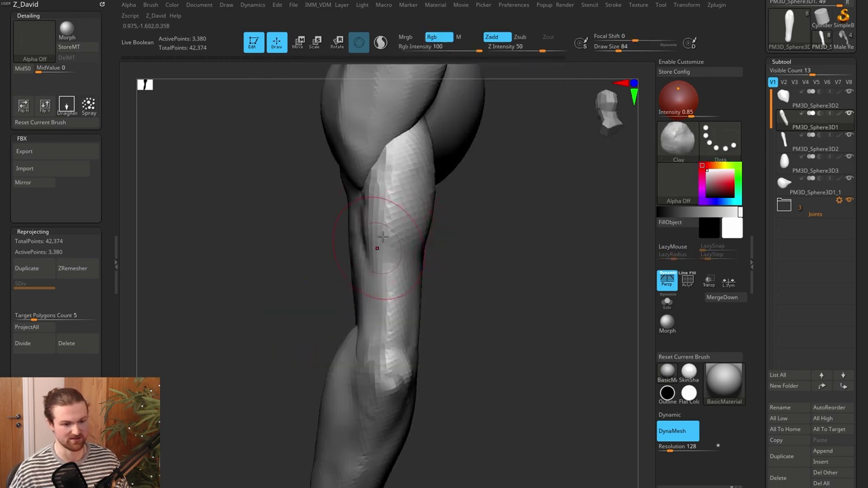
Carve the lower edge of the triceps muscle above its flat tendon with DamStandard at draw size 36
{"action": "mouse_move", "coordinate": [419, 204]}
{"action": "right_mouse_down"}
{"action": "mouse_move", "coordinate": [439, 273]}
{"action": "mouse_move", "coordinate": [522, 252]}
{"action": "right_mouse_up"}
{"action": "key", "text": "b"}
{"action": "key", "text": "d"}
{"action": "key", "text": "s"}
{"action": "left_click_drag", "start_coordinate": [464, 219], "coordinate": [440, 269]}
{"action": "mouse_move", "coordinate": [575, 326]}
{"action": "right_mouse_down"}
{"action": "mouse_move", "coordinate": [492, 310]}
{"action": "mouse_move", "coordinate": [467, 285]}
{"action": "right_mouse_up"}
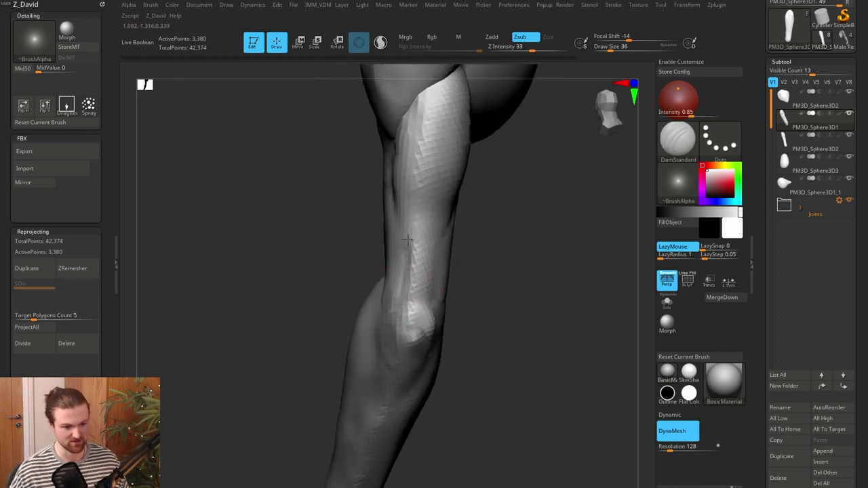
{"action": "right_click_drag", "start_coordinate": [436, 265], "coordinate": [430, 290]}
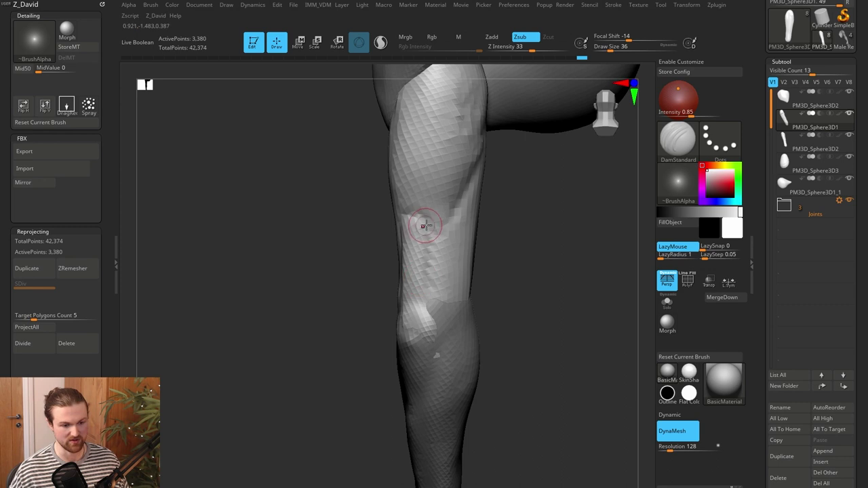
{"action": "right_click_drag", "start_coordinate": [360, 310], "coordinate": [399, 241]}
{"action": "mouse_move", "coordinate": [520, 277]}
{"action": "left_mouse_down"}
{"action": "mouse_move", "coordinate": [486, 275]}
{"action": "mouse_move", "coordinate": [473, 300]}
{"action": "mouse_move", "coordinate": [463, 275]}
{"action": "left_mouse_up"}
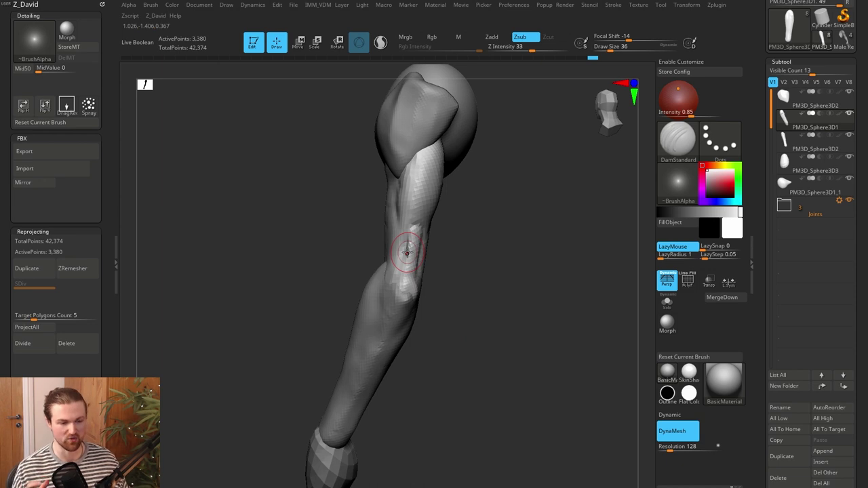
Switch to the forearm subtool and set the DamStandard draw size to 52 for work around the elbow
{"action": "mouse_move", "coordinate": [416, 345]}
{"action": "left_mouse_down"}
{"action": "mouse_move", "coordinate": [465, 337]}
{"action": "mouse_move", "coordinate": [544, 382]}
{"action": "mouse_move", "coordinate": [509, 339]}
{"action": "mouse_move", "coordinate": [454, 341]}
{"action": "mouse_move", "coordinate": [463, 355]}
{"action": "left_mouse_up"}
{"action": "left_click", "coordinate": [369, 292], "text": "alt"}
{"action": "mouse_move", "coordinate": [463, 355]}
{"action": "right_mouse_down"}
{"action": "mouse_move", "coordinate": [449, 296]}
{"action": "mouse_move", "coordinate": [362, 341]}
{"action": "right_mouse_up"}
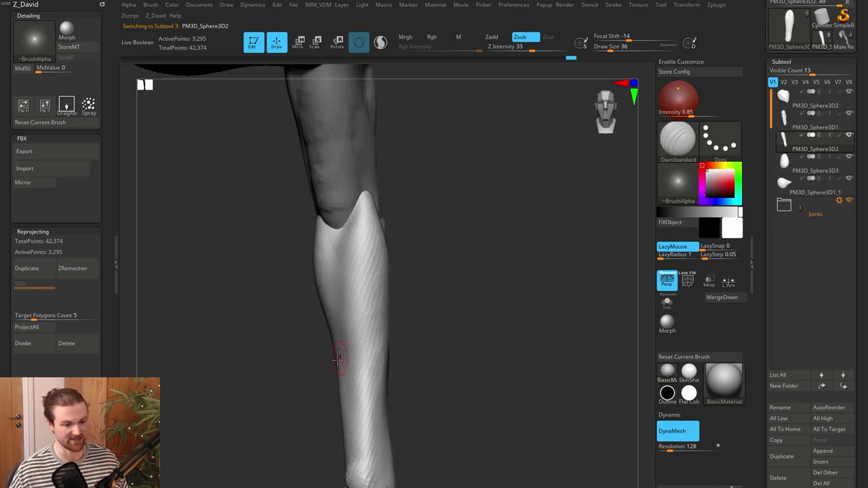
{"action": "left_click_drag", "start_coordinate": [422, 331], "coordinate": [367, 319]}
{"action": "left_click_drag", "start_coordinate": [441, 285], "coordinate": [366, 251]}
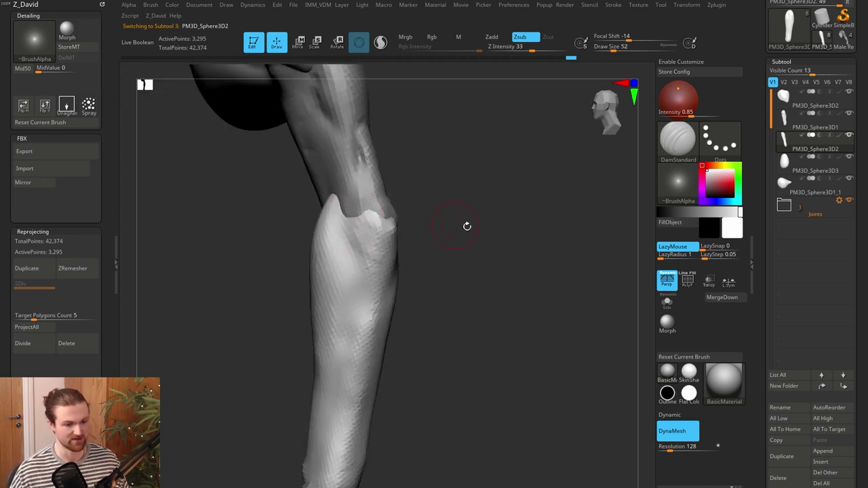
Carve the muscle separation near the elbow on the forearm with an enlarged DamStandard brush
{"action": "left_click_drag", "start_coordinate": [467, 226], "coordinate": [373, 217]}
{"action": "key", "text": "bracketright"}
{"action": "key", "text": "bracketright"}
{"action": "key", "text": "bracketright"}
{"action": "mouse_move", "coordinate": [450, 184]}
{"action": "left_mouse_down"}
{"action": "mouse_move", "coordinate": [395, 217]}
{"action": "mouse_move", "coordinate": [447, 259]}
{"action": "left_mouse_up"}
{"action": "right_click_drag", "start_coordinate": [447, 258], "coordinate": [358, 217]}
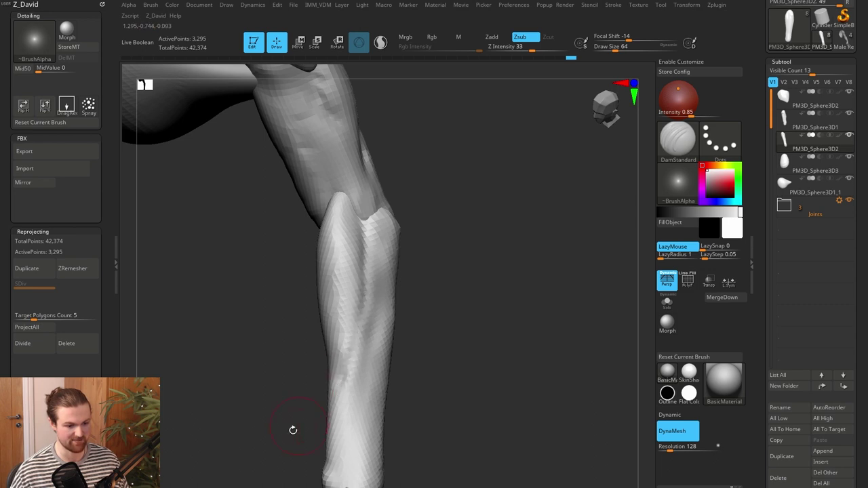
Carve the groove between the forearm muscles from below the elbow toward the wrist with DamStandard
{"action": "right_click_drag", "start_coordinate": [292, 430], "coordinate": [267, 369]}
{"action": "left_click_drag", "start_coordinate": [268, 370], "coordinate": [284, 332]}
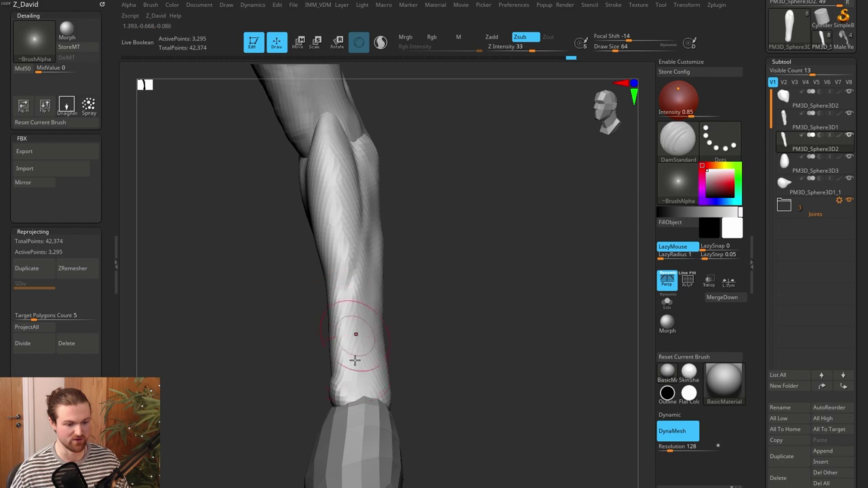
{"action": "left_click_drag", "start_coordinate": [356, 324], "coordinate": [363, 347]}
{"action": "left_click_drag", "start_coordinate": [363, 346], "coordinate": [356, 310]}
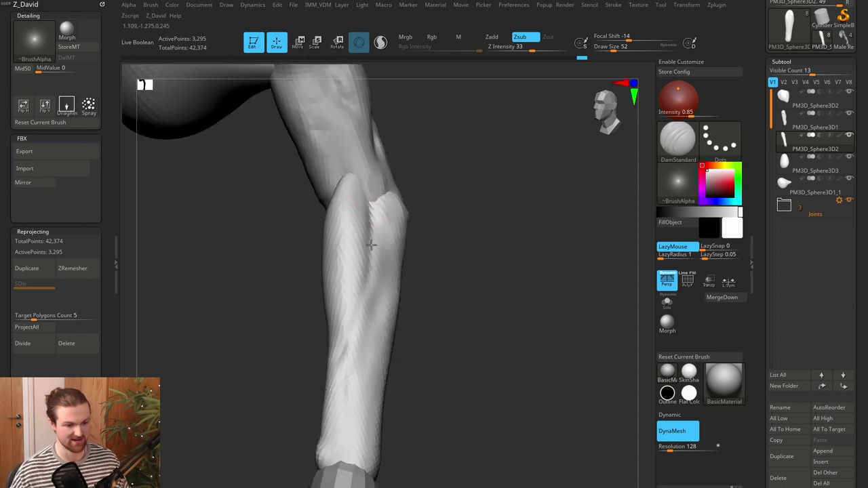
{"action": "left_click_drag", "start_coordinate": [371, 245], "coordinate": [349, 332]}
{"action": "left_click_drag", "start_coordinate": [300, 397], "coordinate": [343, 383]}
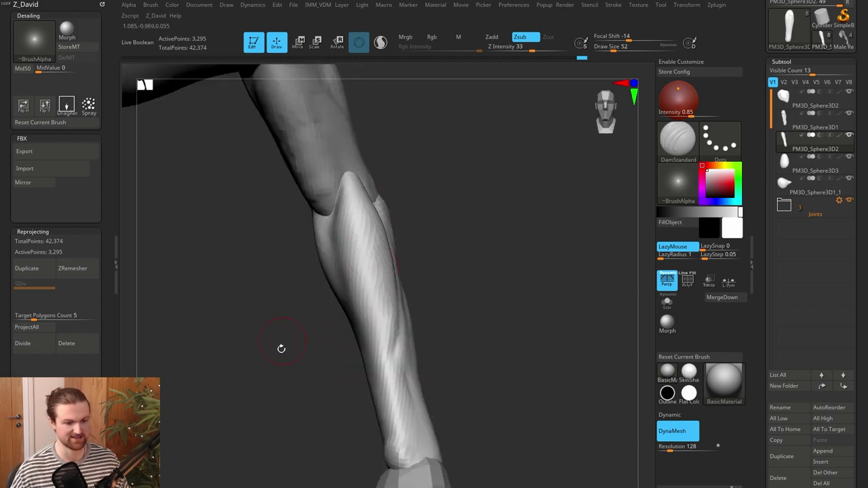
Deepen the crease along the edge of the raised muscle on the front of the forearm
{"action": "left_click_drag", "start_coordinate": [282, 349], "coordinate": [325, 344]}
{"action": "mouse_move", "coordinate": [344, 205]}
{"action": "left_mouse_down"}
{"action": "mouse_move", "coordinate": [364, 272]}
{"action": "mouse_move", "coordinate": [368, 336]}
{"action": "left_mouse_up"}
{"action": "left_click_drag", "start_coordinate": [347, 231], "coordinate": [396, 331]}
{"action": "mouse_move", "coordinate": [458, 319]}
{"action": "left_mouse_down"}
{"action": "mouse_move", "coordinate": [518, 305]}
{"action": "mouse_move", "coordinate": [494, 372]}
{"action": "left_mouse_up"}
{"action": "right_click_drag", "start_coordinate": [493, 373], "coordinate": [491, 333]}
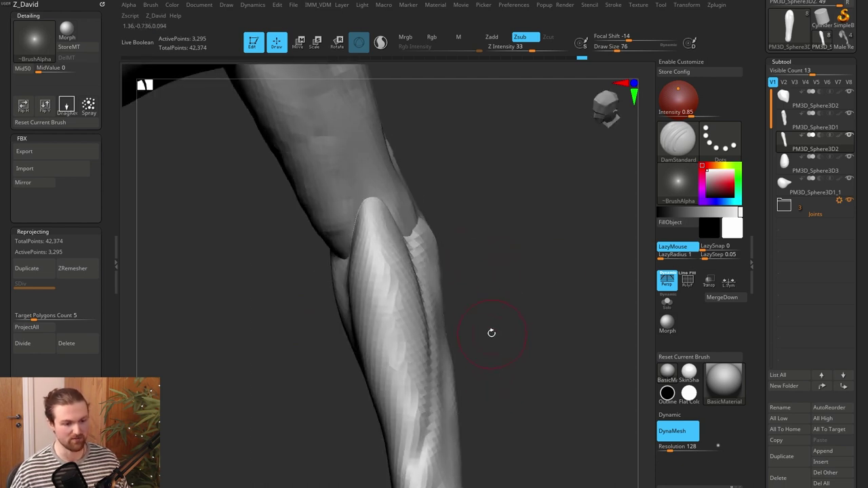
Build up the raised forearm muscle below the elbow with the ClayTubes brush
{"action": "key", "text": "b"}
{"action": "key", "text": "c"}
{"action": "key", "text": "t"}
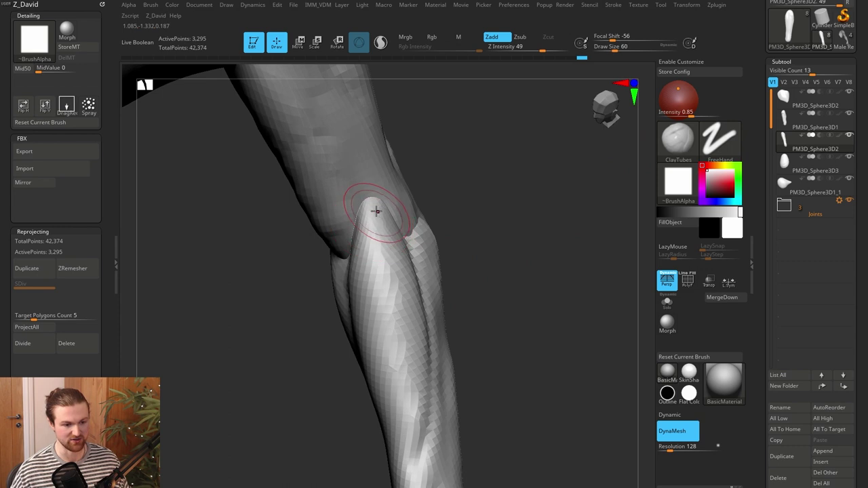
{"action": "left_click_drag", "start_coordinate": [365, 261], "coordinate": [381, 289]}
{"action": "right_click_drag", "start_coordinate": [381, 289], "coordinate": [382, 236]}
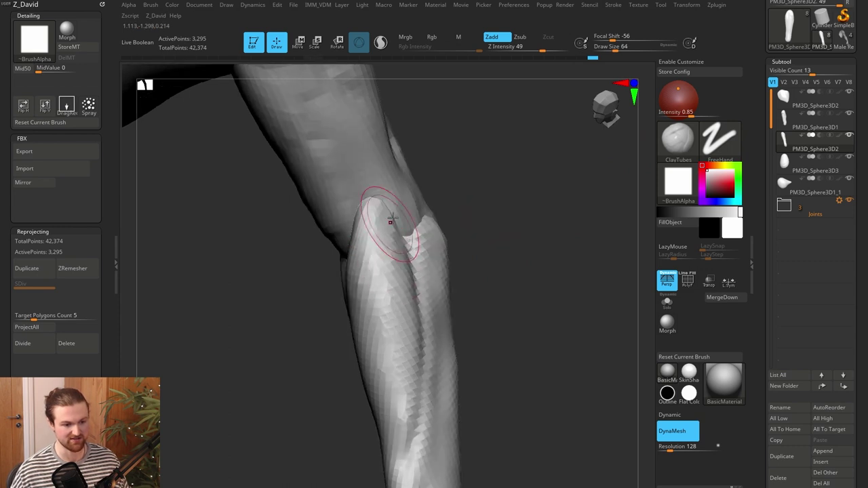
{"action": "right_click_drag", "start_coordinate": [364, 351], "coordinate": [346, 305], "text": "alt"}
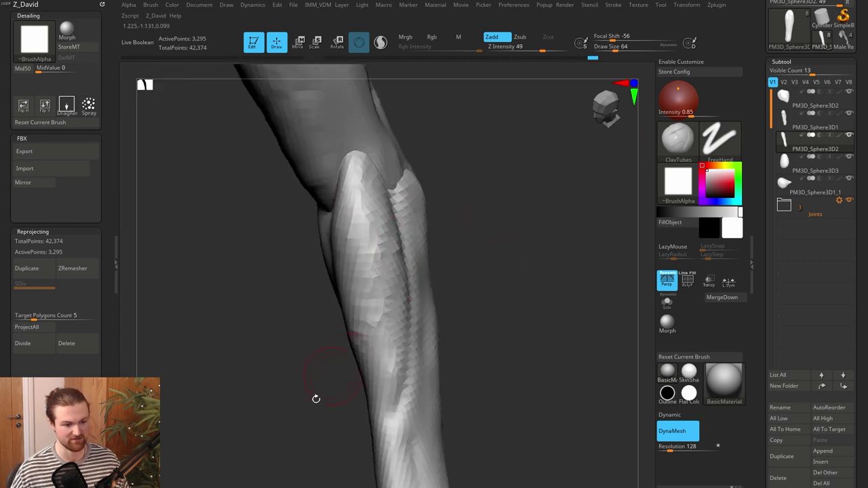
{"action": "left_click_drag", "start_coordinate": [316, 399], "coordinate": [322, 318]}
{"action": "left_click_drag", "start_coordinate": [373, 234], "coordinate": [383, 288]}
{"action": "mouse_move", "coordinate": [481, 321]}
{"action": "right_mouse_down", "text": "ctrl"}
{"action": "mouse_move", "coordinate": [518, 248]}
{"action": "mouse_move", "coordinate": [527, 291]}
{"action": "mouse_move", "coordinate": [522, 346]}
{"action": "right_mouse_up", "text": "ctrl"}
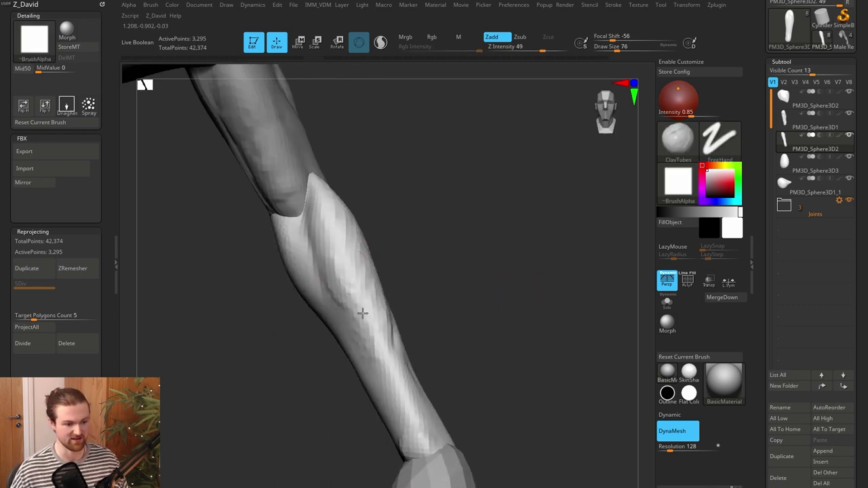
Isolate the forearm subtool and carve into its wrist end with the DamStandard brush
{"action": "right_click_drag", "start_coordinate": [472, 315], "coordinate": [649, 310]}
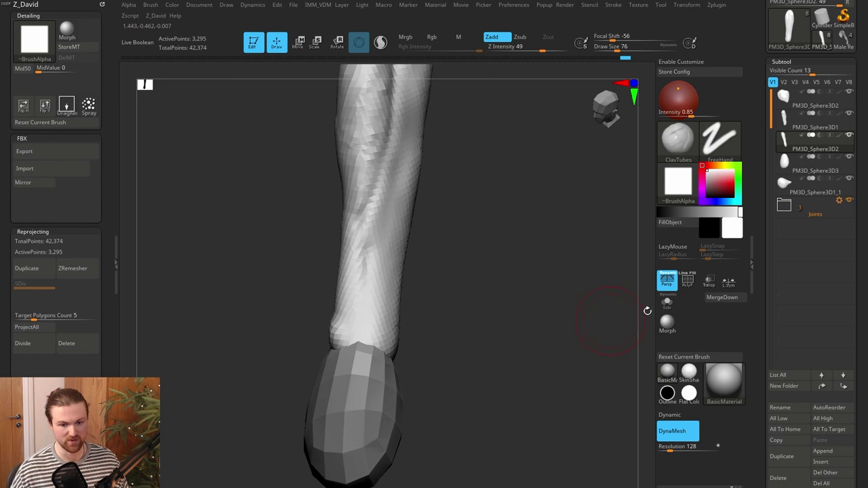
{"action": "left_click", "coordinate": [665, 305]}
{"action": "left_click", "coordinate": [674, 311]}
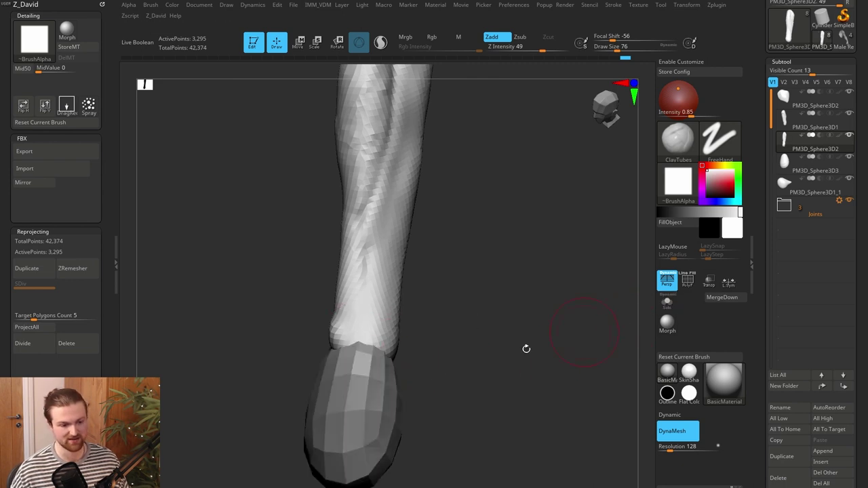
{"action": "key", "text": "b"}
{"action": "key", "text": "d"}
{"action": "key", "text": "s"}
{"action": "left_click", "coordinate": [666, 305]}
{"action": "mouse_move", "coordinate": [358, 349]}
{"action": "right_mouse_down"}
{"action": "mouse_move", "coordinate": [356, 430]}
{"action": "mouse_move", "coordinate": [359, 407]}
{"action": "right_mouse_up"}
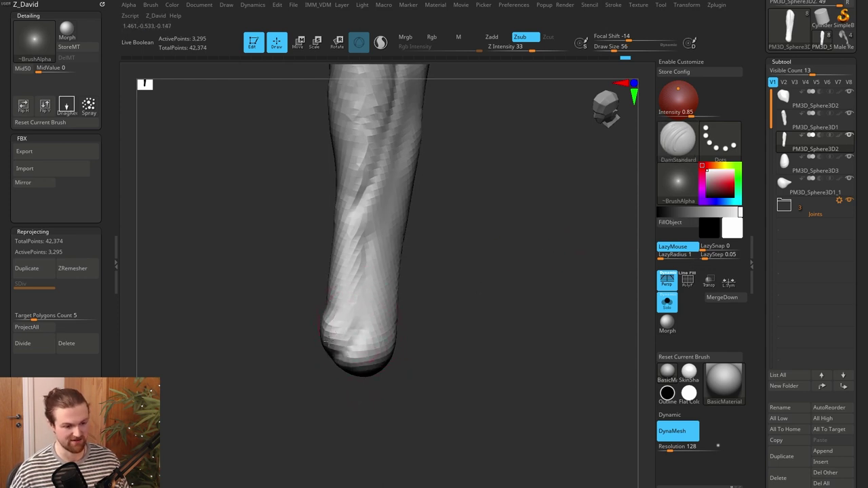
{"action": "right_click_drag", "start_coordinate": [329, 342], "coordinate": [366, 344]}
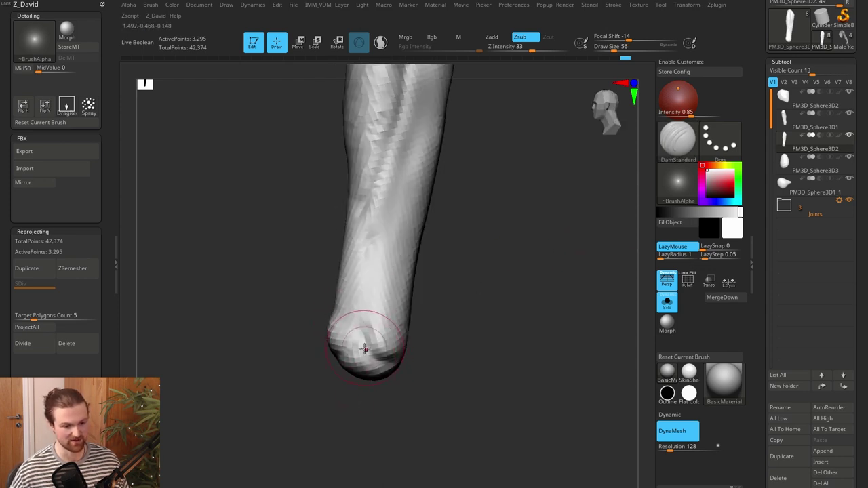
{"action": "mouse_move", "coordinate": [358, 367]}
{"action": "right_mouse_down"}
{"action": "mouse_move", "coordinate": [368, 397]}
{"action": "mouse_move", "coordinate": [382, 353]}
{"action": "right_mouse_up"}
{"action": "right_click_drag", "start_coordinate": [420, 392], "coordinate": [338, 376]}
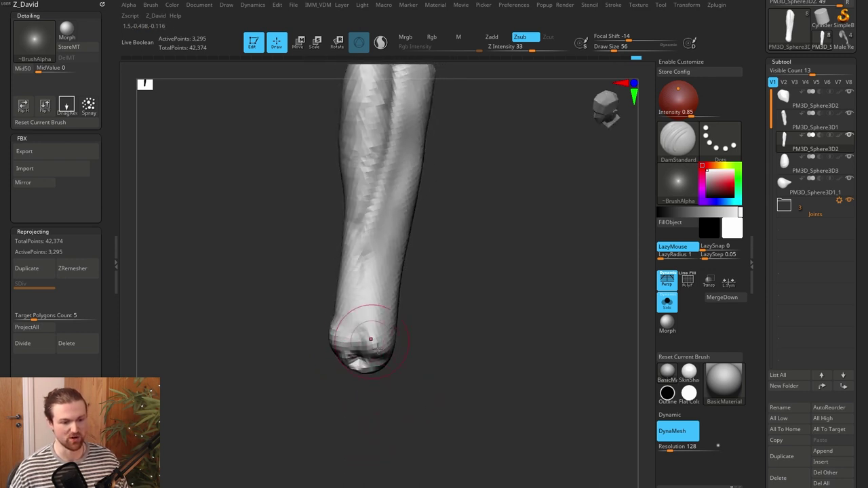
Carve the side of the wrist end further and show all subtools again
{"action": "right_click_drag", "start_coordinate": [414, 368], "coordinate": [395, 359]}
{"action": "left_click_drag", "start_coordinate": [396, 326], "coordinate": [396, 355]}
{"action": "right_click_drag", "start_coordinate": [399, 323], "coordinate": [355, 341]}
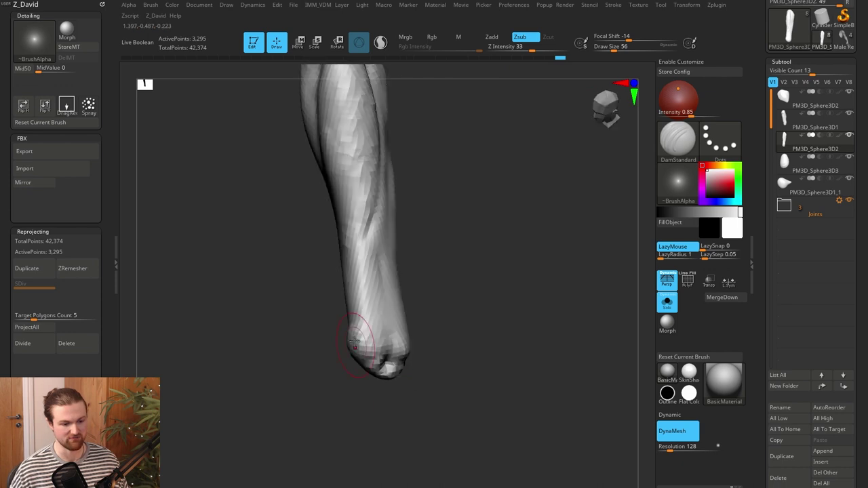
{"action": "right_click_drag", "start_coordinate": [465, 365], "coordinate": [521, 343]}
{"action": "left_click", "coordinate": [666, 303]}
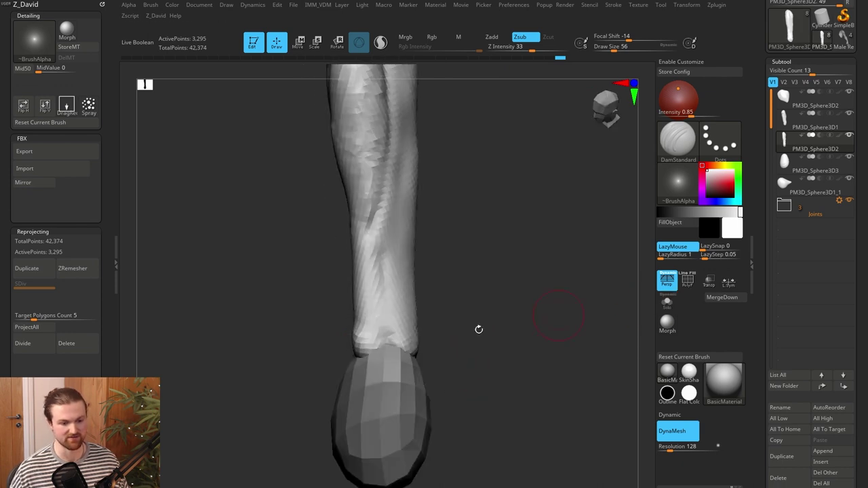
Smooth the carved wrist end of the forearm where it meets the hand
{"action": "right_click_drag", "start_coordinate": [465, 330], "coordinate": [475, 332]}
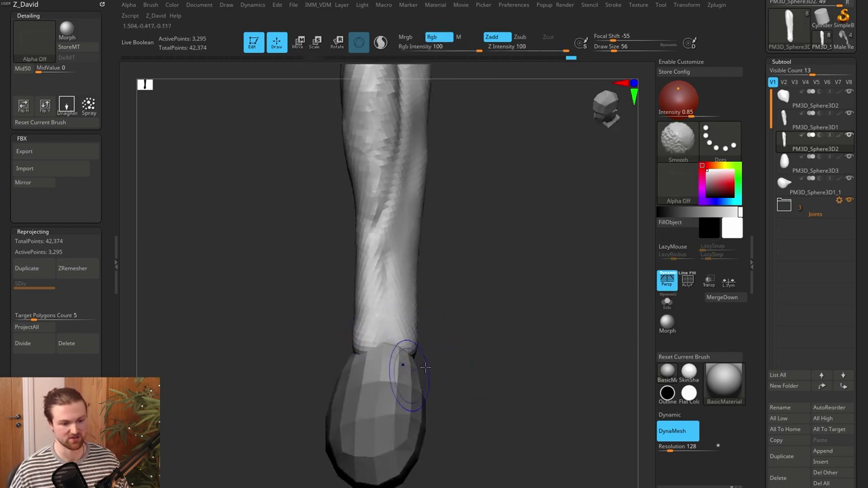
{"action": "right_click_drag", "start_coordinate": [408, 356], "coordinate": [461, 349]}
{"action": "left_click_drag", "start_coordinate": [389, 339], "coordinate": [400, 360], "text": "shift"}
{"action": "mouse_move", "coordinate": [506, 343]}
{"action": "right_mouse_down"}
{"action": "mouse_move", "coordinate": [522, 338]}
{"action": "mouse_move", "coordinate": [492, 416]}
{"action": "mouse_move", "coordinate": [505, 266]}
{"action": "right_mouse_up"}
Select the low-poly hand subtool PM3D_Sphere3D3 and convert it to a DynaMesh at resolution 128
{"action": "left_click", "coordinate": [431, 339], "text": "alt"}
{"action": "mouse_move", "coordinate": [488, 373]}
{"action": "right_mouse_down"}
{"action": "mouse_move", "coordinate": [542, 395]}
{"action": "mouse_move", "coordinate": [522, 370]}
{"action": "mouse_move", "coordinate": [505, 398]}
{"action": "mouse_move", "coordinate": [486, 384]}
{"action": "right_mouse_up"}
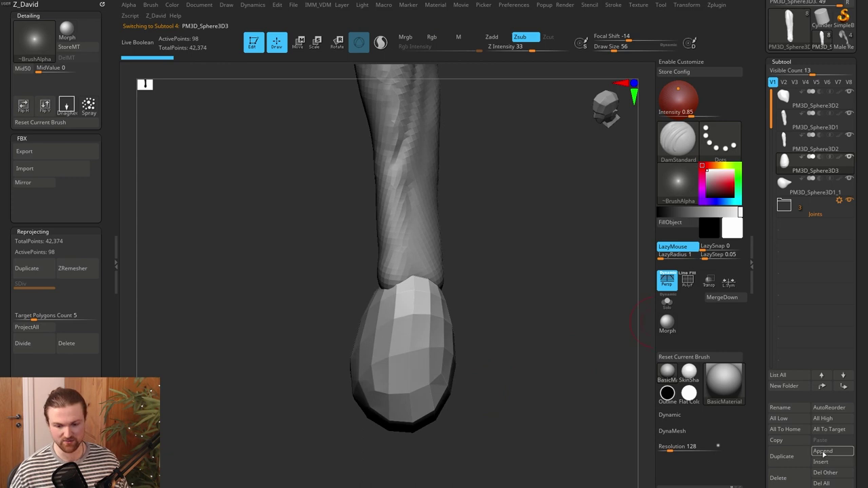
{"action": "scroll", "coordinate": [821, 453], "scroll_direction": "down", "scroll_amount": 8}
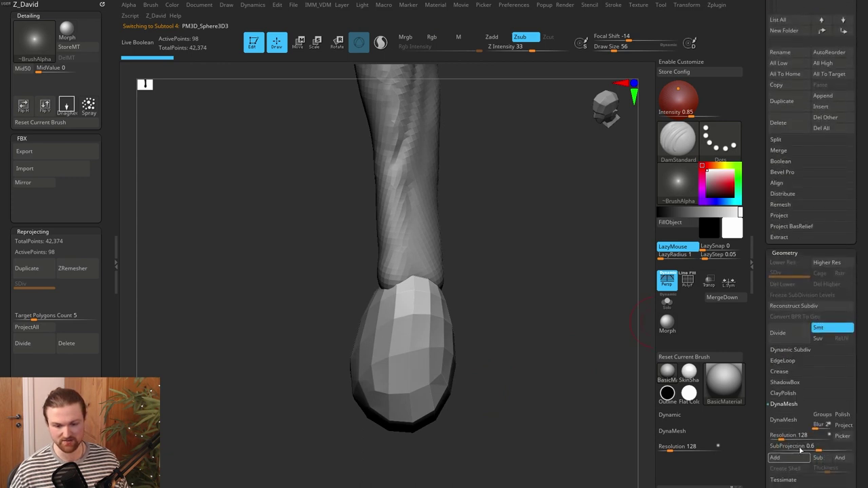
{"action": "left_click", "coordinate": [792, 422]}
Flatten the back of the hand into planes with the TrimDynamic brush
{"action": "key", "text": "b"}
{"action": "key", "text": "t"}
{"action": "key", "text": "d"}
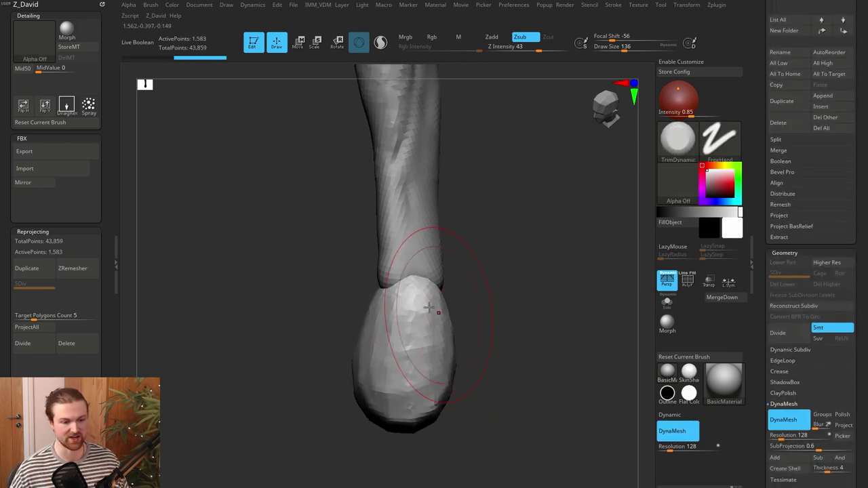
{"action": "left_click_drag", "start_coordinate": [417, 288], "coordinate": [415, 312]}
{"action": "key", "text": "ctrl+z"}
{"action": "key", "text": "ctrl+z"}
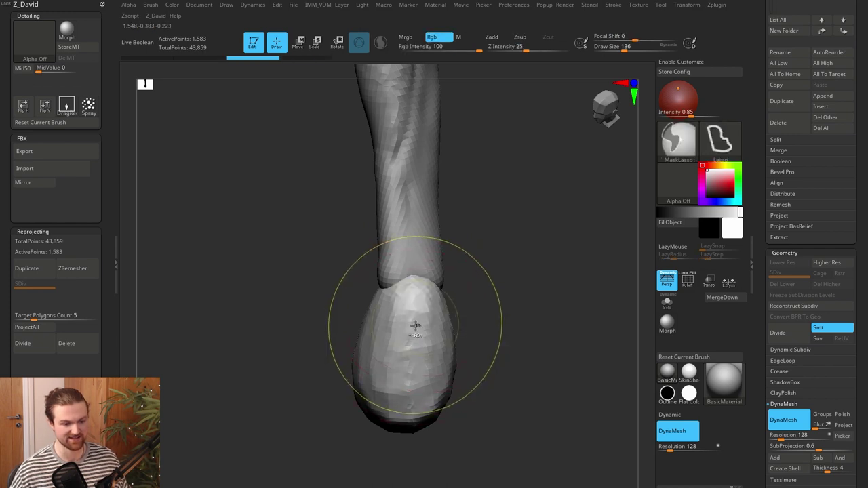
{"action": "left_click_drag", "start_coordinate": [417, 349], "coordinate": [418, 360]}
{"action": "mouse_move", "coordinate": [427, 356]}
{"action": "right_mouse_down"}
{"action": "mouse_move", "coordinate": [498, 347]}
{"action": "mouse_move", "coordinate": [455, 329]}
{"action": "right_mouse_up"}
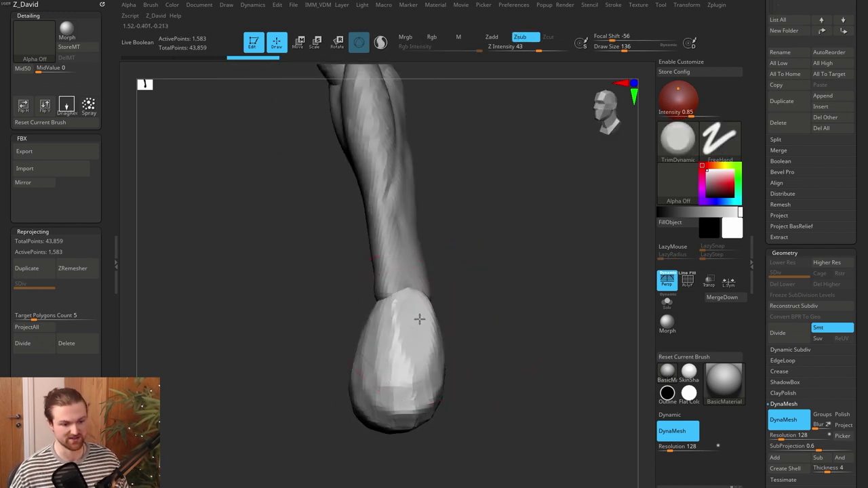
{"action": "mouse_move", "coordinate": [407, 345]}
{"action": "left_mouse_down"}
{"action": "mouse_move", "coordinate": [421, 316]}
{"action": "mouse_move", "coordinate": [418, 340]}
{"action": "left_mouse_up"}
{"action": "mouse_move", "coordinate": [489, 333]}
{"action": "right_mouse_down"}
{"action": "mouse_move", "coordinate": [552, 324]}
{"action": "mouse_move", "coordinate": [536, 329]}
{"action": "right_mouse_up"}
{"action": "mouse_move", "coordinate": [498, 359]}
{"action": "right_mouse_down"}
{"action": "mouse_move", "coordinate": [509, 372]}
{"action": "mouse_move", "coordinate": [492, 387]}
{"action": "right_mouse_up"}
Reshape the lower end and sides of the hand with the Move brush
{"action": "key", "text": "b"}
{"action": "key", "text": "m"}
{"action": "key", "text": "v"}
{"action": "mouse_move", "coordinate": [447, 427]}
{"action": "left_mouse_down"}
{"action": "mouse_move", "coordinate": [440, 413]}
{"action": "mouse_move", "coordinate": [453, 401]}
{"action": "mouse_move", "coordinate": [445, 396]}
{"action": "left_mouse_up"}
{"action": "right_click_drag", "start_coordinate": [370, 377], "coordinate": [451, 396]}
{"action": "left_click_drag", "start_coordinate": [375, 406], "coordinate": [384, 405]}
{"action": "left_click_drag", "start_coordinate": [391, 421], "coordinate": [395, 415]}
{"action": "right_click_drag", "start_coordinate": [377, 327], "coordinate": [449, 337]}
{"action": "left_click_drag", "start_coordinate": [365, 398], "coordinate": [371, 402]}
Adjust the hand's silhouette and its transition into the wrist using a larger Move brush
{"action": "key", "text": "]"}
{"action": "mouse_move", "coordinate": [493, 400]}
{"action": "right_mouse_down", "text": "ctrl"}
{"action": "mouse_move", "coordinate": [498, 335]}
{"action": "mouse_move", "coordinate": [483, 339]}
{"action": "right_mouse_up", "text": "ctrl"}
{"action": "right_click_drag", "start_coordinate": [483, 339], "coordinate": [482, 421], "text": "ctrl"}
{"action": "right_click_drag", "start_coordinate": [503, 331], "coordinate": [456, 330]}
{"action": "left_click_drag", "start_coordinate": [395, 388], "coordinate": [399, 386]}
{"action": "left_click_drag", "start_coordinate": [410, 317], "coordinate": [411, 323]}
{"action": "left_click_drag", "start_coordinate": [459, 379], "coordinate": [465, 374]}
Refine the hand's outline from several angles with a smaller Move brush
{"action": "key", "text": "["}
{"action": "left_click_drag", "start_coordinate": [393, 378], "coordinate": [387, 377]}
{"action": "left_click_drag", "start_coordinate": [465, 371], "coordinate": [461, 370]}
{"action": "mouse_move", "coordinate": [497, 357]}
{"action": "right_mouse_down"}
{"action": "mouse_move", "coordinate": [468, 341]}
{"action": "mouse_move", "coordinate": [509, 364]}
{"action": "right_mouse_up"}
{"action": "left_click_drag", "start_coordinate": [494, 372], "coordinate": [488, 369]}
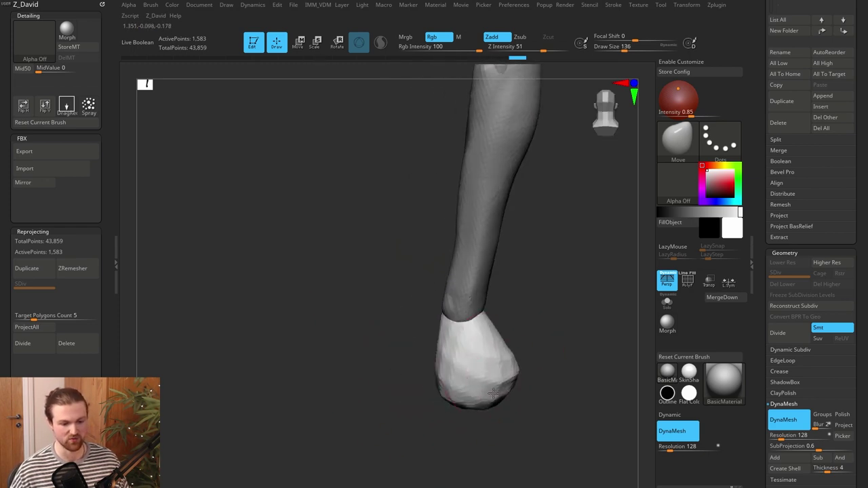
{"action": "right_click_drag", "start_coordinate": [499, 373], "coordinate": [507, 367]}
{"action": "left_click_drag", "start_coordinate": [507, 366], "coordinate": [502, 366]}
Select the large teardrop-shaped torso piece and push its narrow tip into the shoulder with the Move brush
{"action": "right_click_drag", "start_coordinate": [503, 367], "coordinate": [533, 353]}
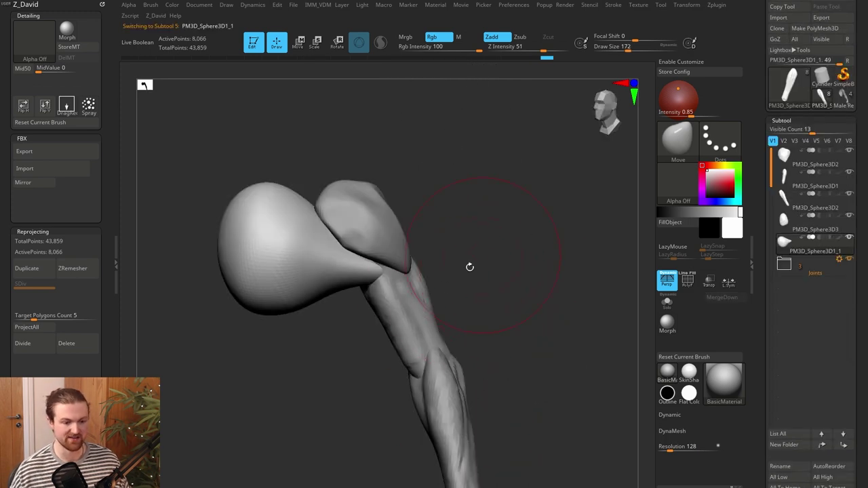
{"action": "right_click_drag", "start_coordinate": [484, 302], "coordinate": [480, 280]}
{"action": "left_click", "coordinate": [388, 323], "text": "alt"}
{"action": "left_click", "coordinate": [367, 280], "text": "alt"}
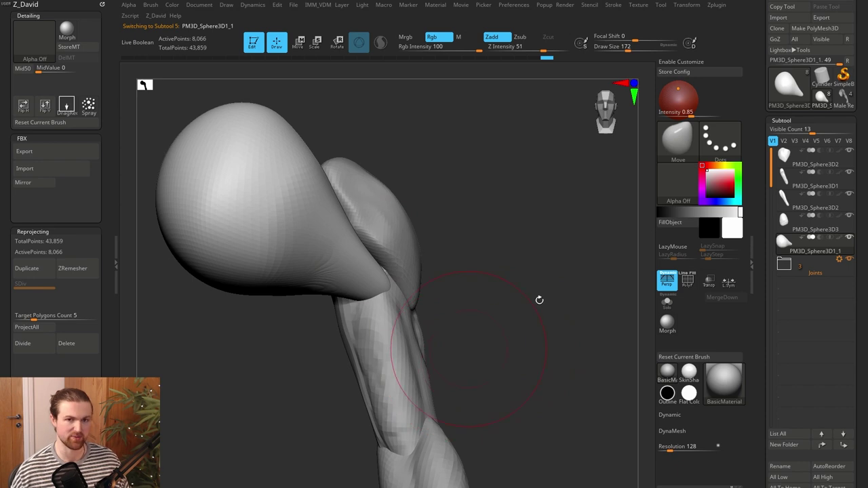
{"action": "key", "text": "shift"}
{"action": "key", "text": "bracketright"}
{"action": "mouse_move", "coordinate": [344, 269]}
{"action": "left_mouse_down"}
{"action": "mouse_move", "coordinate": [377, 291]}
{"action": "mouse_move", "coordinate": [385, 287]}
{"action": "left_mouse_up"}
{"action": "key", "text": "b"}
{"action": "key", "text": "m"}
{"action": "key", "text": "v"}
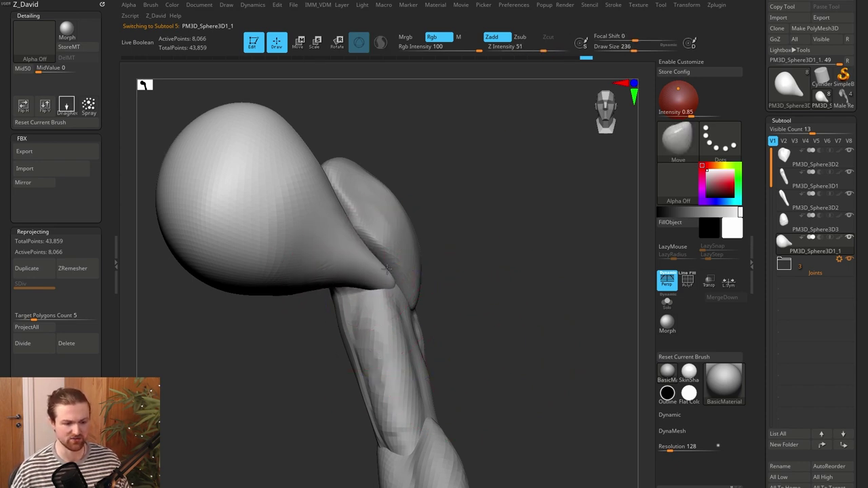
Select the upper arm subtool and flatten its front and underside into planes with TrimDynamic
{"action": "left_click", "coordinate": [375, 327], "text": "alt"}
{"action": "mouse_move", "coordinate": [444, 318]}
{"action": "left_mouse_down"}
{"action": "mouse_move", "coordinate": [499, 305]}
{"action": "mouse_move", "coordinate": [472, 319]}
{"action": "mouse_move", "coordinate": [473, 289]}
{"action": "mouse_move", "coordinate": [508, 296]}
{"action": "mouse_move", "coordinate": [469, 288]}
{"action": "left_mouse_up"}
{"action": "key", "text": "b"}
{"action": "key", "text": "t"}
{"action": "key", "text": "d"}
{"action": "left_click_drag", "start_coordinate": [464, 257], "coordinate": [511, 238]}
{"action": "left_click_drag", "start_coordinate": [332, 306], "coordinate": [374, 366]}
{"action": "left_click_drag", "start_coordinate": [374, 366], "coordinate": [389, 373]}
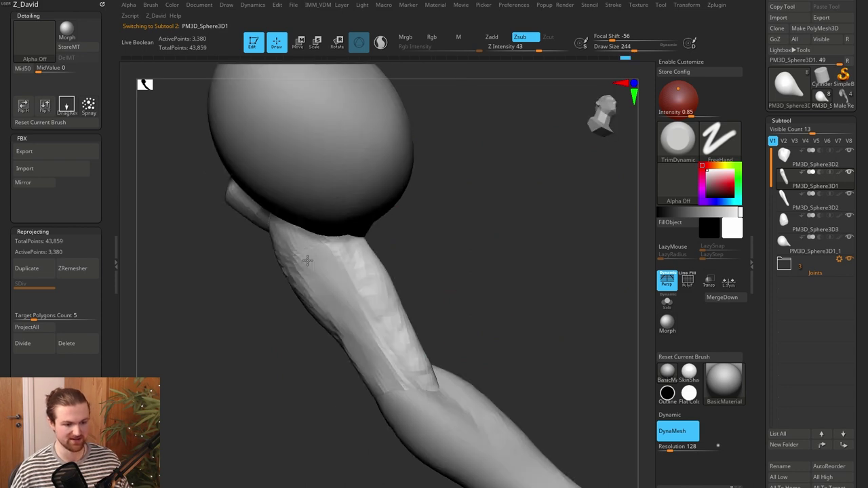
{"action": "mouse_move", "coordinate": [469, 257]}
{"action": "left_mouse_down"}
{"action": "mouse_move", "coordinate": [433, 258]}
{"action": "mouse_move", "coordinate": [455, 255]}
{"action": "left_mouse_up"}
{"action": "left_click_drag", "start_coordinate": [372, 352], "coordinate": [339, 284]}
{"action": "mouse_move", "coordinate": [525, 334]}
{"action": "left_mouse_down"}
{"action": "mouse_move", "coordinate": [513, 360]}
{"action": "mouse_move", "coordinate": [531, 343]}
{"action": "left_mouse_up"}
Reshape the upper arm's silhouette between the shoulder and elbow with the Move brush
{"action": "mouse_move", "coordinate": [531, 374]}
{"action": "left_mouse_down", "text": "alt"}
{"action": "mouse_move", "coordinate": [484, 304]}
{"action": "mouse_move", "coordinate": [502, 351]}
{"action": "mouse_move", "coordinate": [490, 389]}
{"action": "mouse_move", "coordinate": [427, 361]}
{"action": "left_mouse_up", "text": "alt"}
{"action": "left_click", "coordinate": [411, 364], "text": "alt"}
{"action": "left_click", "coordinate": [384, 278], "text": "alt"}
{"action": "left_click_drag", "start_coordinate": [453, 220], "coordinate": [441, 280], "text": "alt"}
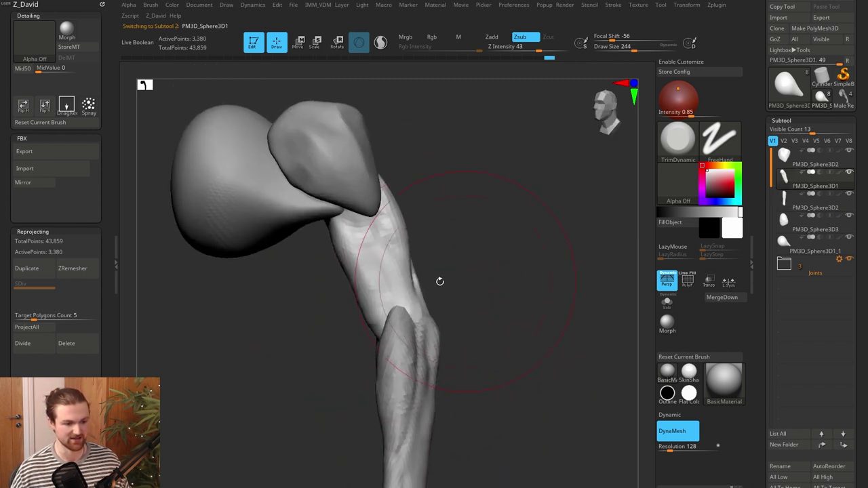
{"action": "key", "text": "b"}
{"action": "key", "text": "m"}
{"action": "key", "text": "v"}
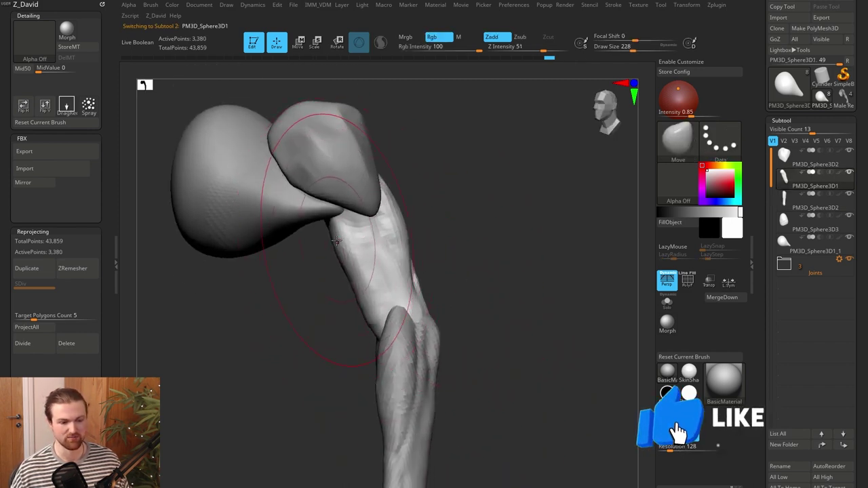
{"action": "left_click_drag", "start_coordinate": [335, 237], "coordinate": [323, 245]}
{"action": "left_click_drag", "start_coordinate": [427, 309], "coordinate": [416, 312]}
{"action": "left_click_drag", "start_coordinate": [398, 234], "coordinate": [408, 231]}
Refine the upper arm's contours from the side and rear with a smaller Move brush
{"action": "left_click_drag", "start_coordinate": [463, 288], "coordinate": [391, 296]}
{"action": "key", "text": "["}
{"action": "mouse_move", "coordinate": [328, 279]}
{"action": "left_mouse_down"}
{"action": "mouse_move", "coordinate": [316, 280]}
{"action": "mouse_move", "coordinate": [316, 293]}
{"action": "left_mouse_up"}
{"action": "left_click_drag", "start_coordinate": [326, 235], "coordinate": [317, 235]}
{"action": "left_click_drag", "start_coordinate": [377, 219], "coordinate": [383, 215]}
{"action": "mouse_move", "coordinate": [400, 292]}
{"action": "left_mouse_down"}
{"action": "mouse_move", "coordinate": [479, 299]}
{"action": "mouse_move", "coordinate": [454, 317]}
{"action": "left_mouse_up"}
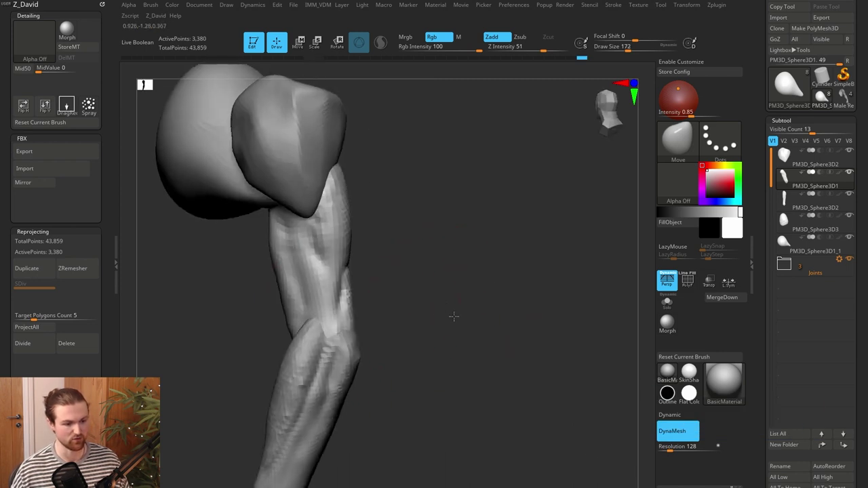
{"action": "right_click_drag", "start_coordinate": [454, 316], "coordinate": [289, 269]}
{"action": "left_click_drag", "start_coordinate": [307, 338], "coordinate": [301, 339]}
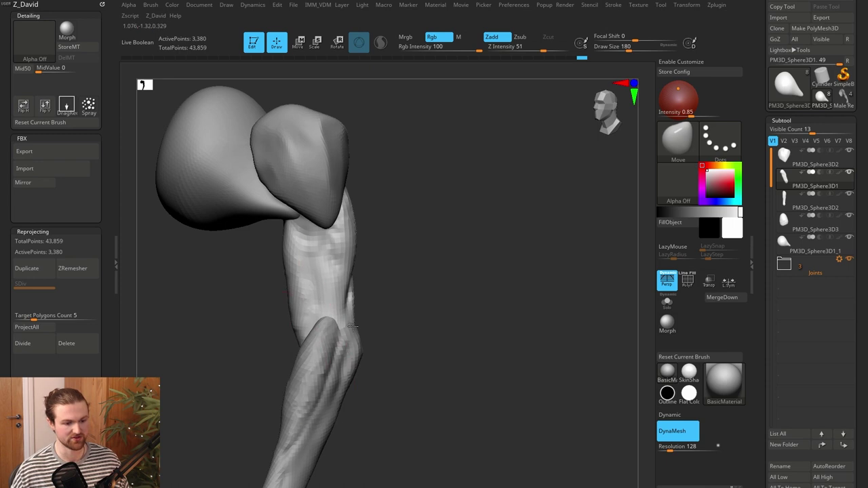
{"action": "left_click_drag", "start_coordinate": [287, 243], "coordinate": [292, 244]}
Select the forearm subtool and shift its wrist end and outer contour with the Move brush
{"action": "left_click_drag", "start_coordinate": [378, 294], "coordinate": [419, 230], "text": "alt"}
{"action": "left_click", "coordinate": [351, 350], "text": "alt"}
{"action": "left_click_drag", "start_coordinate": [392, 312], "coordinate": [385, 305]}
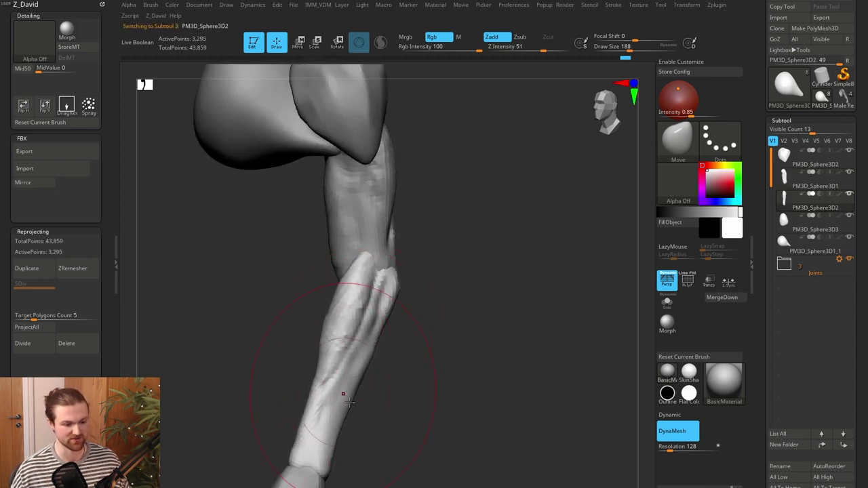
{"action": "mouse_move", "coordinate": [337, 443]}
{"action": "left_mouse_down"}
{"action": "mouse_move", "coordinate": [344, 446]}
{"action": "mouse_move", "coordinate": [302, 448]}
{"action": "left_mouse_up"}
{"action": "key", "text": "bracketleft"}
{"action": "left_click_drag", "start_coordinate": [300, 382], "coordinate": [295, 380]}
Refine the forearm's contour near the elbow and shift its wrist end with the Move brush
{"action": "left_click_drag", "start_coordinate": [380, 315], "coordinate": [382, 316]}
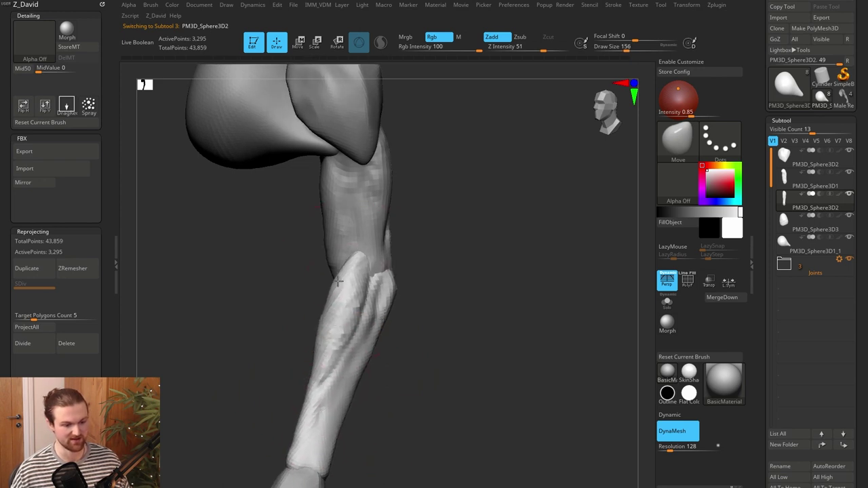
{"action": "left_click_drag", "start_coordinate": [363, 360], "coordinate": [369, 364]}
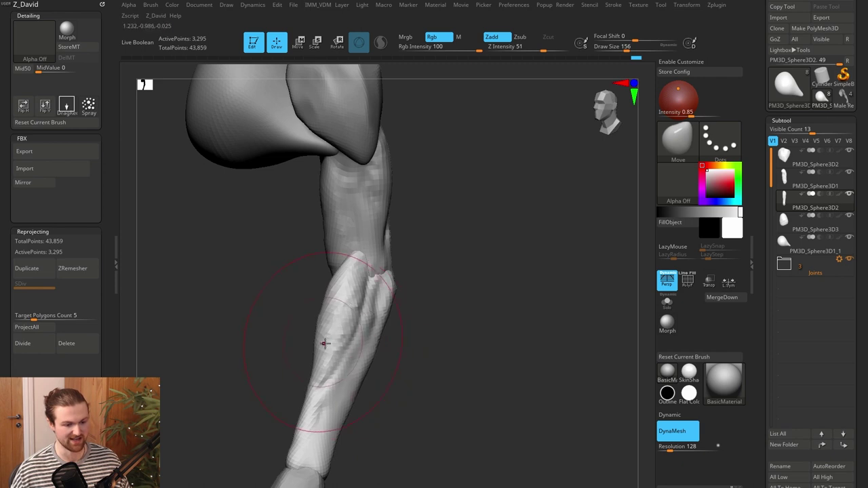
{"action": "left_click_drag", "start_coordinate": [323, 465], "coordinate": [318, 464]}
Reshape the forearm's inner contour just below the elbow with a slightly larger Move brush
{"action": "mouse_move", "coordinate": [434, 404]}
{"action": "left_mouse_down"}
{"action": "mouse_move", "coordinate": [469, 387]}
{"action": "mouse_move", "coordinate": [473, 314]}
{"action": "mouse_move", "coordinate": [468, 328]}
{"action": "mouse_move", "coordinate": [459, 327]}
{"action": "left_mouse_up"}
{"action": "key", "text": "]"}
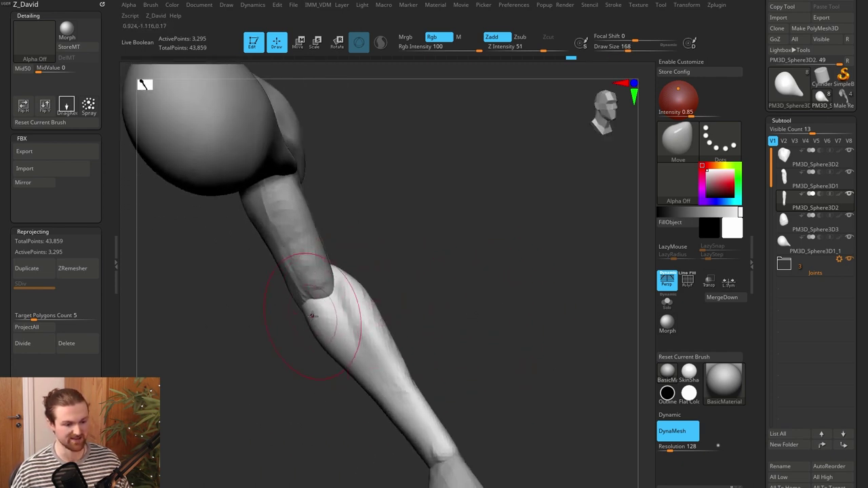
{"action": "left_click_drag", "start_coordinate": [310, 316], "coordinate": [305, 312]}
{"action": "left_click_drag", "start_coordinate": [346, 356], "coordinate": [347, 362]}
{"action": "left_click_drag", "start_coordinate": [432, 377], "coordinate": [459, 374]}
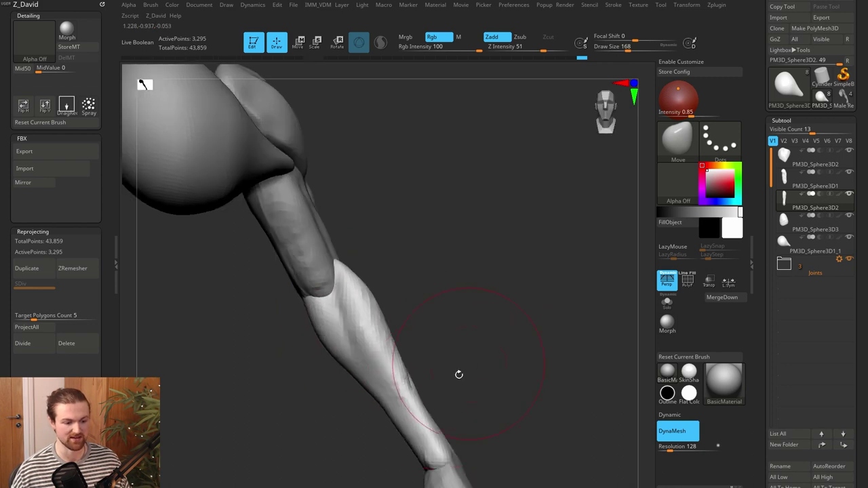
Adjust the lower forearm's outline and extend its wrist end further over the hand with the Move brush
{"action": "left_click_drag", "start_coordinate": [478, 402], "coordinate": [478, 330], "text": "alt"}
{"action": "left_click_drag", "start_coordinate": [428, 341], "coordinate": [440, 335]}
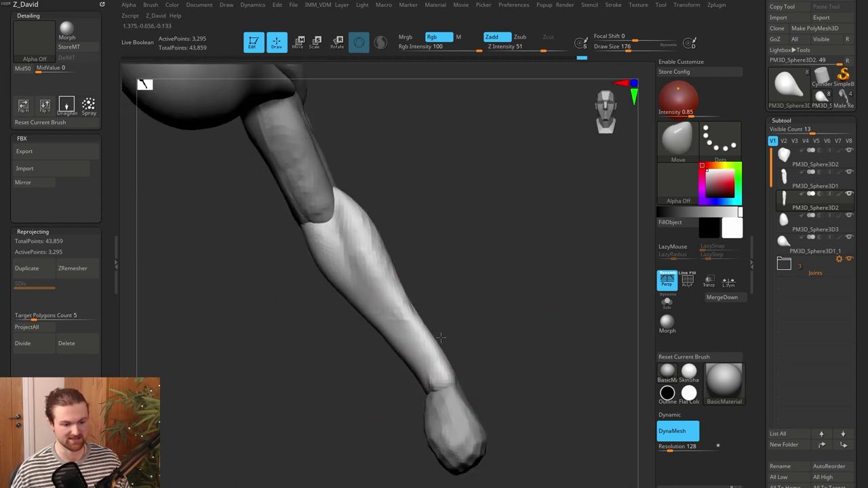
{"action": "key", "text": "]"}
{"action": "left_click_drag", "start_coordinate": [427, 388], "coordinate": [423, 397]}
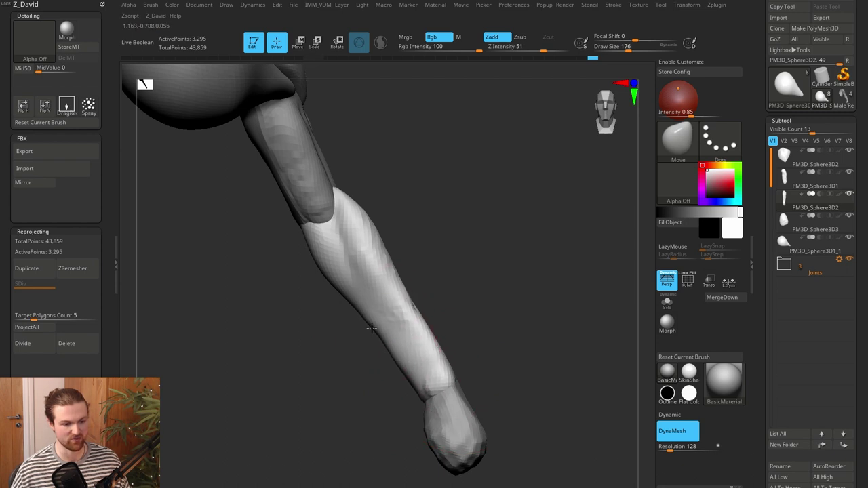
Examine the arm against the torso from several angles and step through its deltoid, upper arm and forearm subtools
{"action": "left_click_drag", "start_coordinate": [430, 308], "coordinate": [474, 306]}
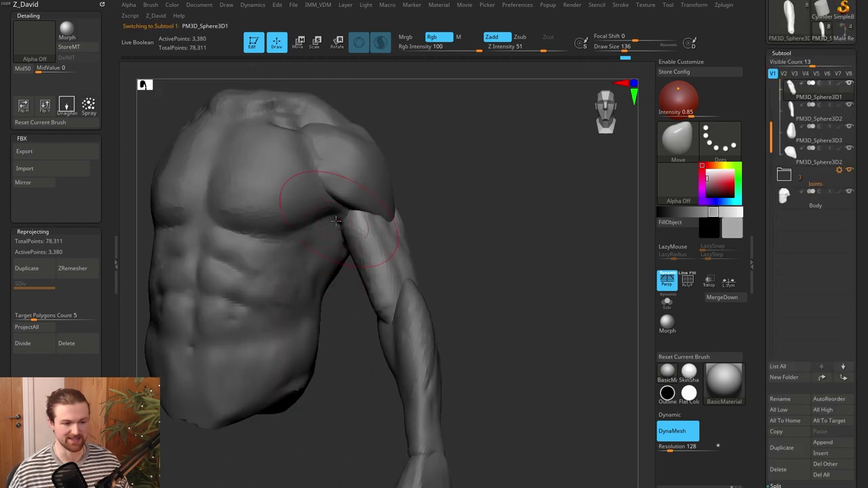
{"action": "right_click_drag", "start_coordinate": [421, 205], "coordinate": [367, 262]}
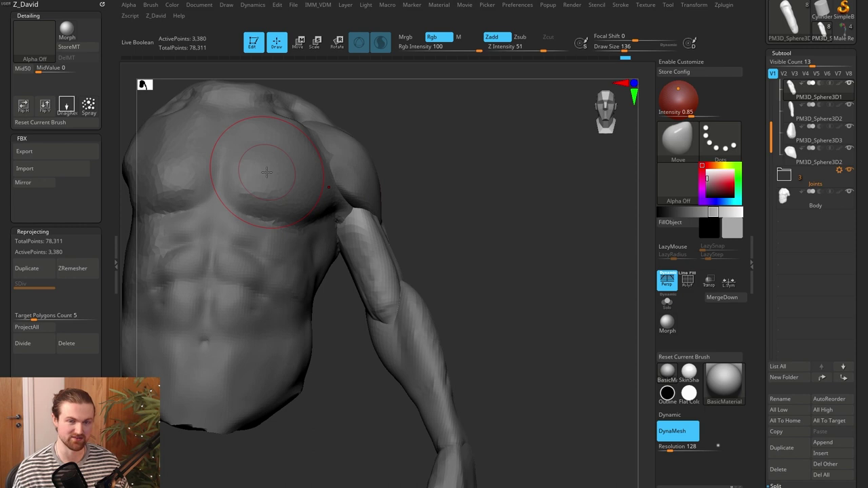
{"action": "right_click_drag", "start_coordinate": [346, 263], "coordinate": [270, 290]}
{"action": "right_click_drag", "start_coordinate": [489, 205], "coordinate": [459, 302], "text": "alt"}
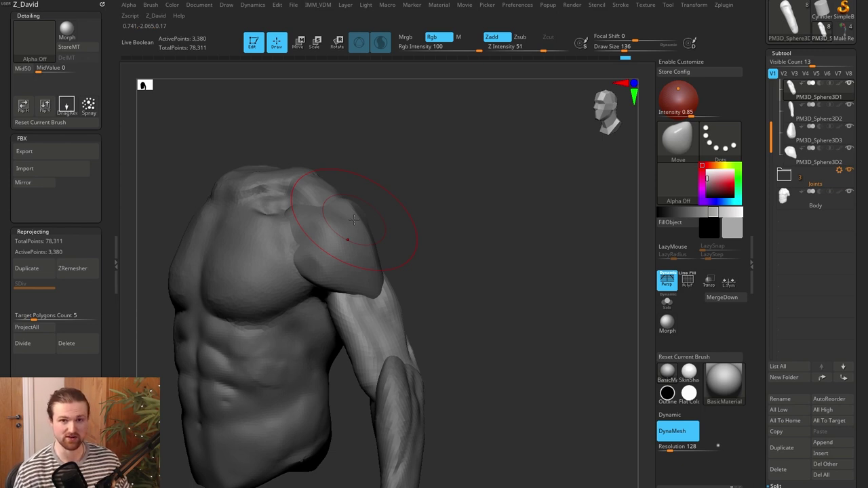
{"action": "left_click", "coordinate": [359, 259], "text": "alt"}
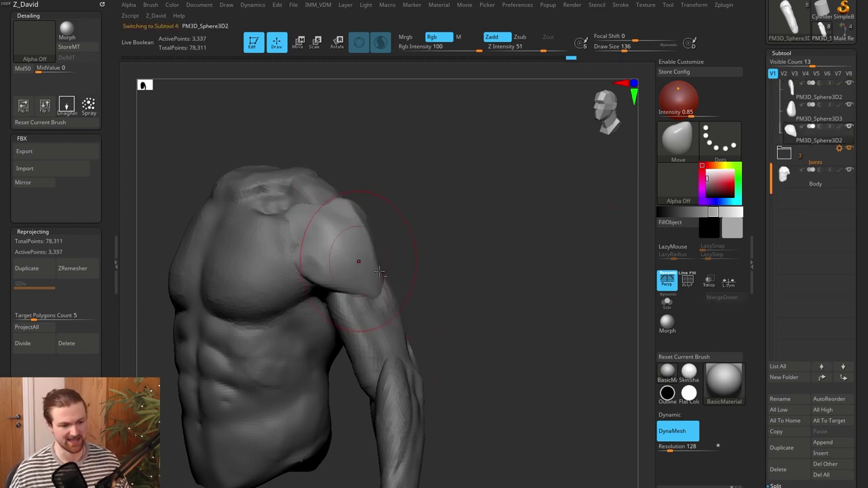
{"action": "right_click_drag", "start_coordinate": [449, 288], "coordinate": [455, 264], "text": "alt"}
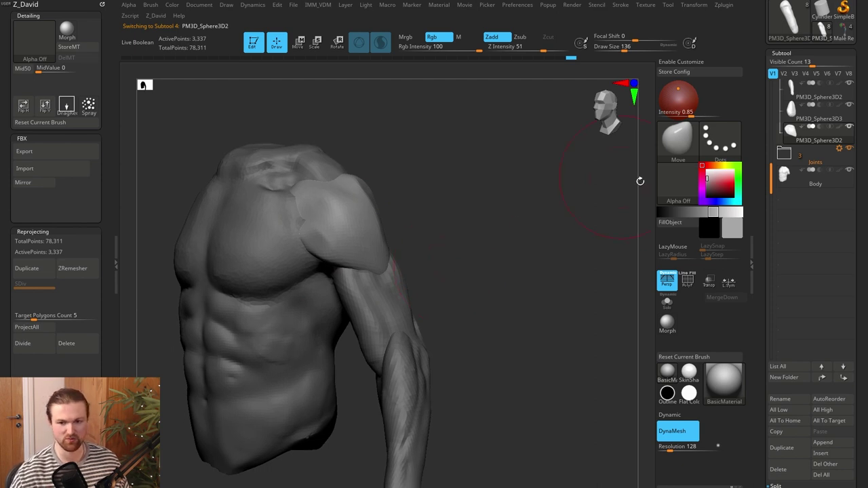
{"action": "left_click_drag", "start_coordinate": [769, 181], "coordinate": [771, 94]}
{"action": "left_click", "coordinate": [793, 112]}
{"action": "left_click_drag", "start_coordinate": [494, 267], "coordinate": [499, 203], "text": "alt"}
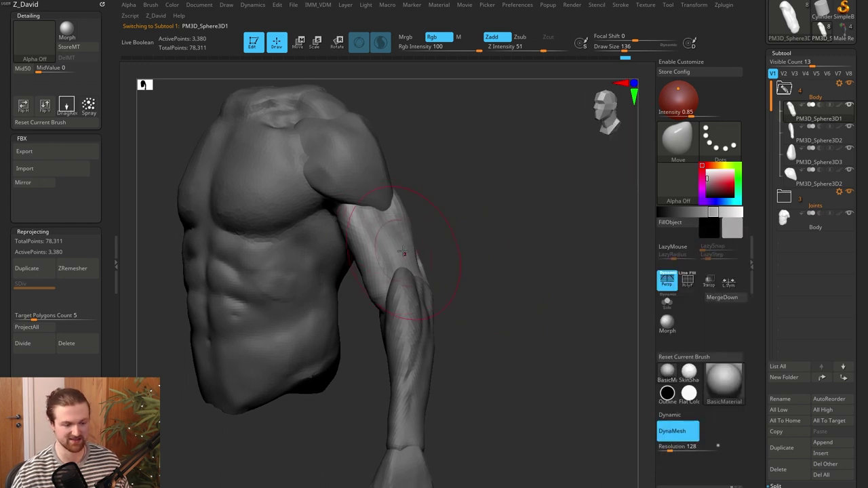
{"action": "left_click", "coordinate": [791, 155]}
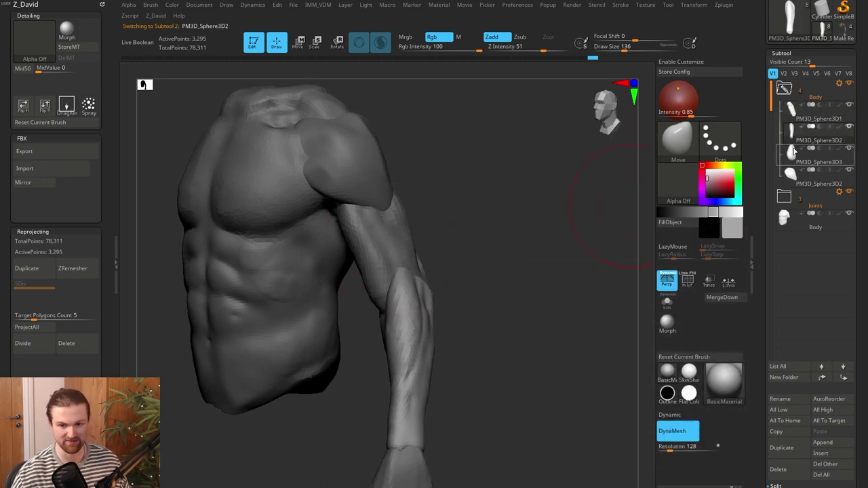
{"action": "left_click", "coordinate": [791, 175]}
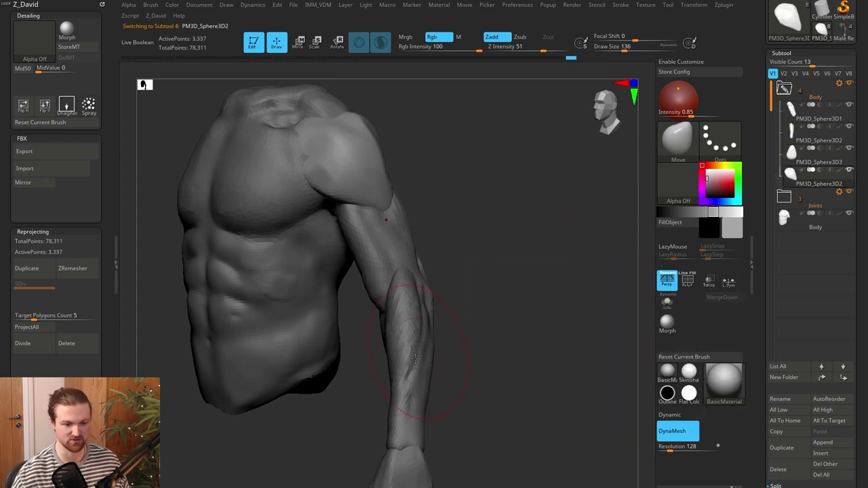
Merge the four arm subtools in the Body folder into one, then isolate the result and display its polyframe
{"action": "left_click", "coordinate": [792, 119]}
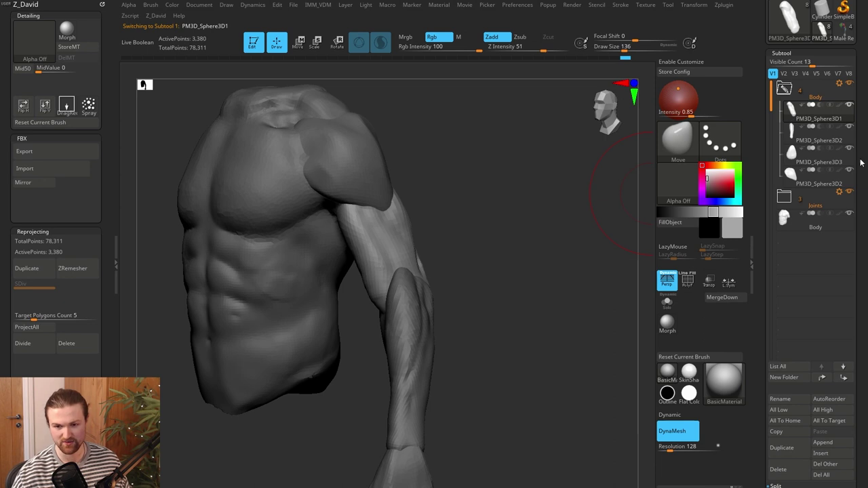
{"action": "left_click_drag", "start_coordinate": [858, 462], "coordinate": [855, 362]}
{"action": "left_click", "coordinate": [778, 244]}
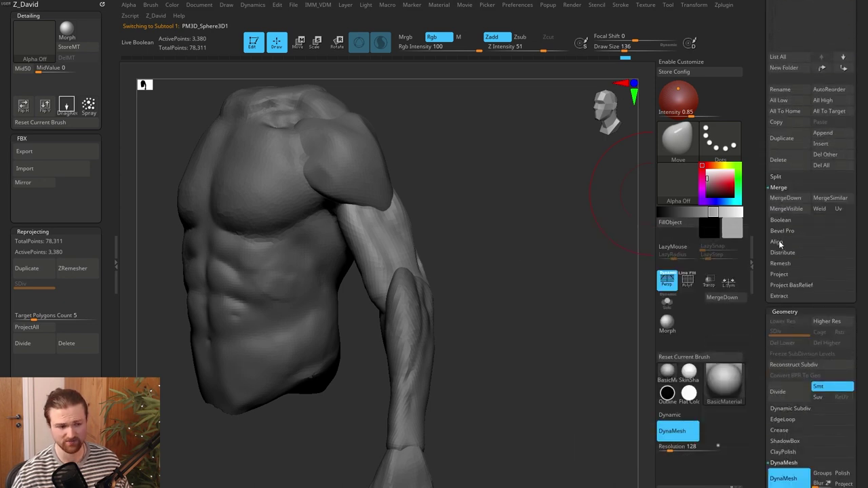
{"action": "left_click_drag", "start_coordinate": [863, 172], "coordinate": [860, 323]}
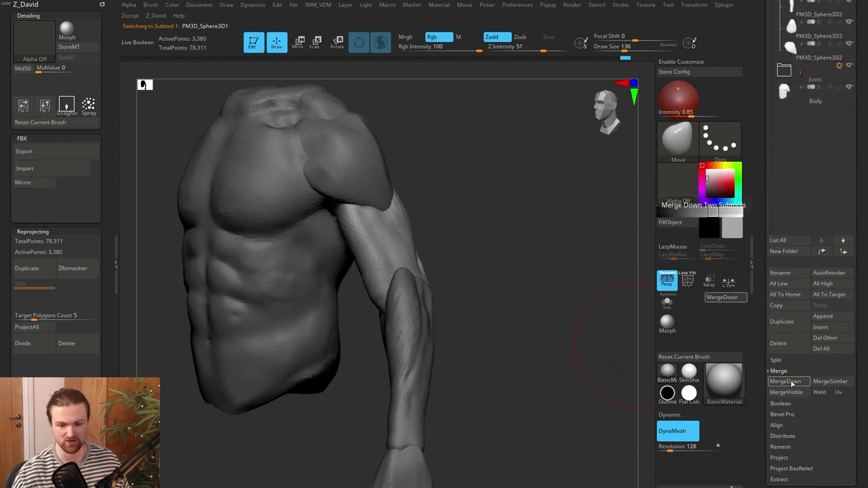
{"action": "left_click", "coordinate": [786, 381]}
{"action": "left_click", "coordinate": [707, 401]}
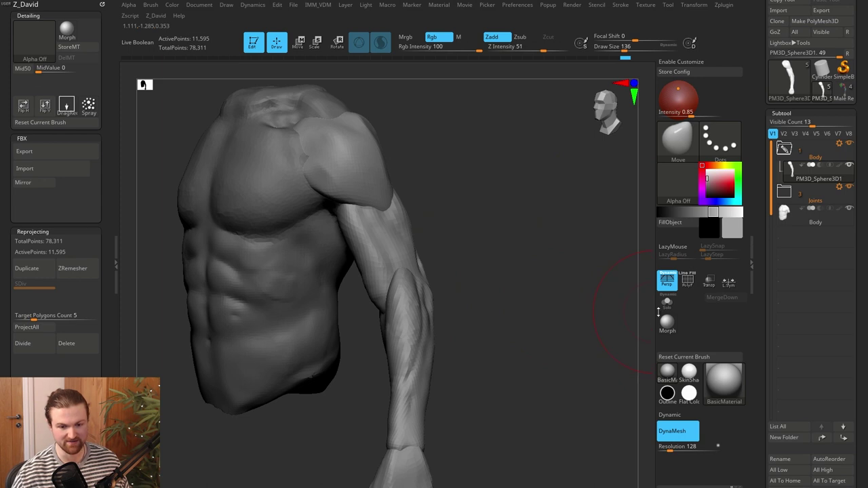
{"action": "left_click", "coordinate": [667, 304]}
{"action": "key", "text": "shift+f"}
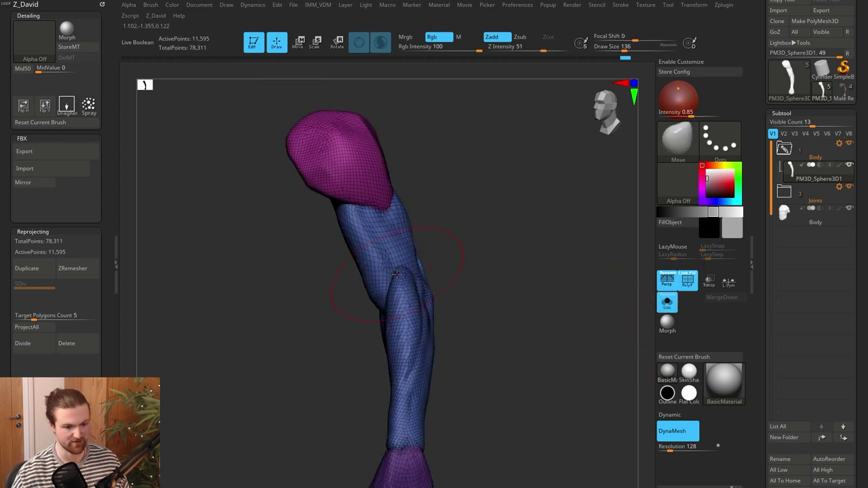
Try pulling the merged arm's elbow area with the Move Topological brush and undo the stroke
{"action": "key", "text": "1"}
{"action": "left_click", "coordinate": [386, 305]}
{"action": "key", "text": "2"}
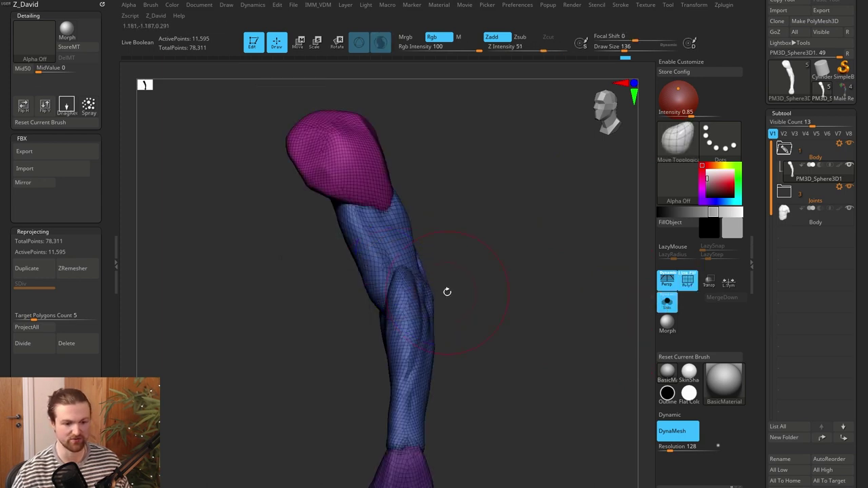
{"action": "mouse_move", "coordinate": [408, 288]}
{"action": "left_mouse_down"}
{"action": "mouse_move", "coordinate": [419, 243]}
{"action": "mouse_move", "coordinate": [481, 237]}
{"action": "left_mouse_up"}
{"action": "key", "text": "ctrl+z"}
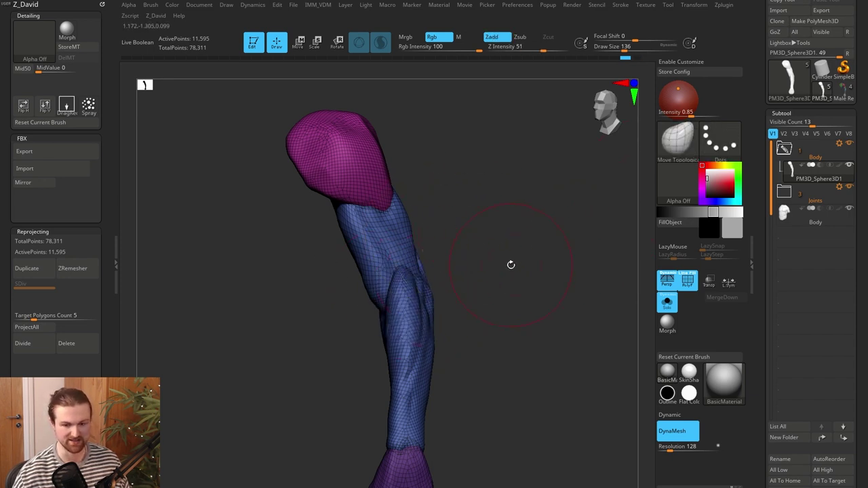
Remesh the merged arm with DynaMesh at resolution 128 to fuse its parts, and hide the polyframe
{"action": "scroll", "coordinate": [861, 400], "scroll_direction": "down", "scroll_amount": 8}
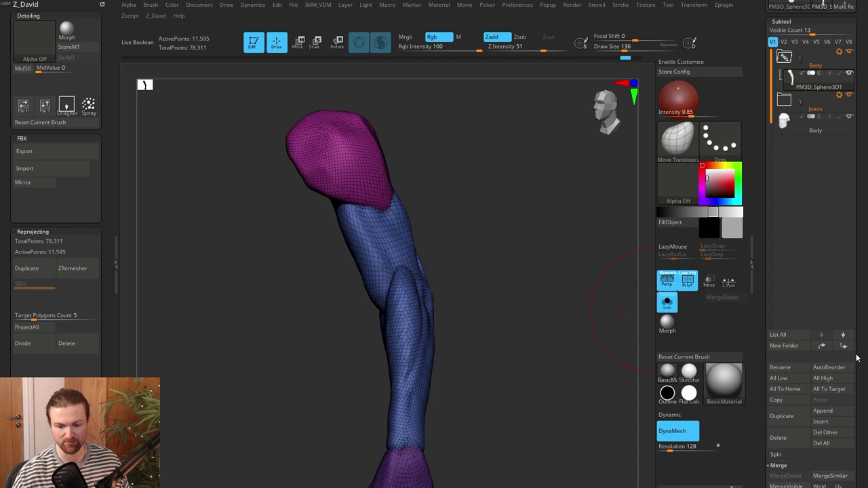
{"action": "scroll", "coordinate": [857, 313], "scroll_direction": "down", "scroll_amount": 2}
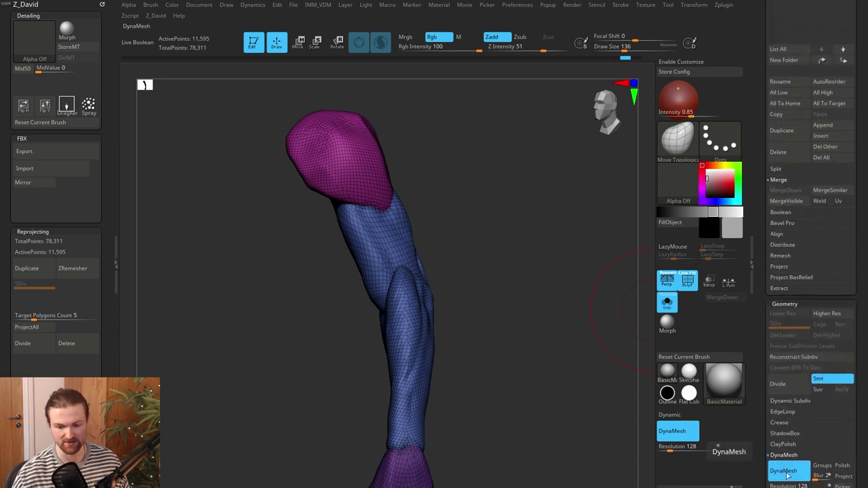
{"action": "mouse_move", "coordinate": [481, 224]}
{"action": "left_mouse_down", "text": "ctrl"}
{"action": "mouse_move", "coordinate": [513, 291]}
{"action": "mouse_move", "coordinate": [559, 293]}
{"action": "left_mouse_up", "text": "ctrl"}
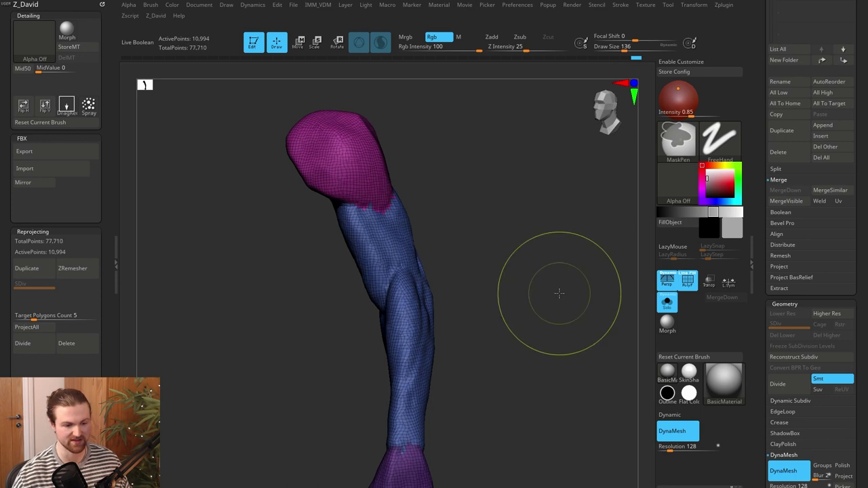
{"action": "key", "text": "shift+f"}
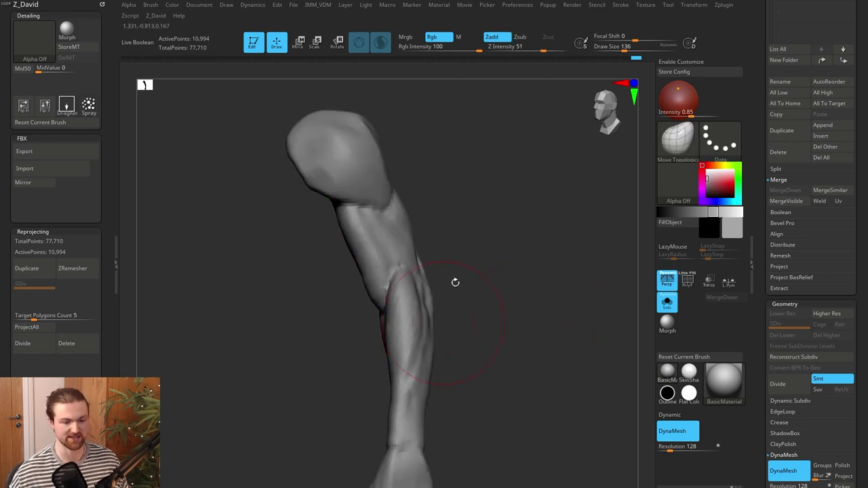
Smooth the fused seams between the deltoid, upper arm and elbow on the outer and rear sides
{"action": "key", "text": "1"}
{"action": "left_click_drag", "start_coordinate": [504, 356], "coordinate": [467, 283], "text": "alt"}
{"action": "left_click_drag", "start_coordinate": [500, 255], "coordinate": [531, 293], "text": "alt"}
{"action": "left_click_drag", "start_coordinate": [402, 202], "coordinate": [399, 174], "text": "shift"}
{"action": "mouse_move", "coordinate": [343, 174]}
{"action": "left_mouse_down", "text": "shift"}
{"action": "mouse_move", "coordinate": [399, 213]}
{"action": "mouse_move", "coordinate": [392, 134]}
{"action": "mouse_move", "coordinate": [404, 199]}
{"action": "left_mouse_up", "text": "shift"}
{"action": "mouse_move", "coordinate": [384, 267]}
{"action": "left_mouse_down", "text": "shift"}
{"action": "mouse_move", "coordinate": [372, 266]}
{"action": "mouse_move", "coordinate": [369, 317]}
{"action": "mouse_move", "coordinate": [434, 281]}
{"action": "left_mouse_up", "text": "shift"}
{"action": "mouse_move", "coordinate": [531, 393]}
{"action": "left_mouse_down", "text": "alt"}
{"action": "mouse_move", "coordinate": [511, 335]}
{"action": "mouse_move", "coordinate": [449, 331]}
{"action": "left_mouse_up", "text": "alt"}
{"action": "left_click_drag", "start_coordinate": [428, 265], "coordinate": [443, 219], "text": "shift"}
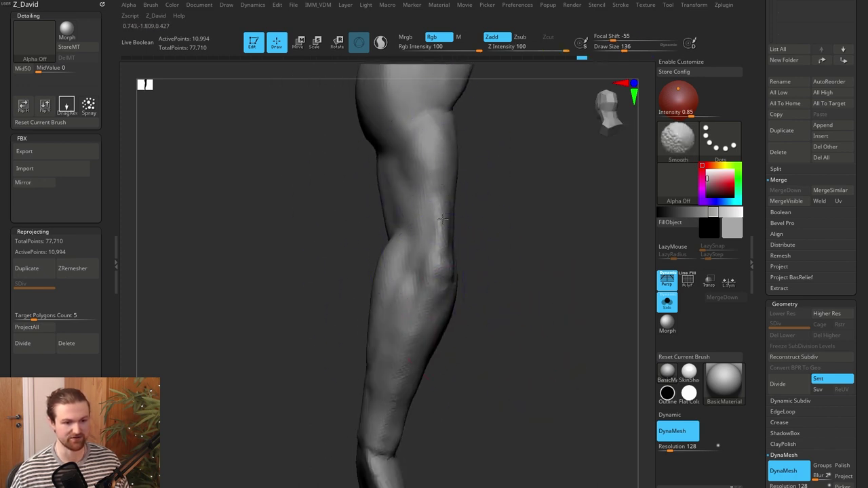
Smooth the forearm down through the wrist into the hand, and soften the inner elbow transition
{"action": "mouse_move", "coordinate": [518, 331]}
{"action": "left_mouse_down", "text": "alt"}
{"action": "mouse_move", "coordinate": [527, 265]}
{"action": "mouse_move", "coordinate": [444, 281]}
{"action": "left_mouse_up", "text": "alt"}
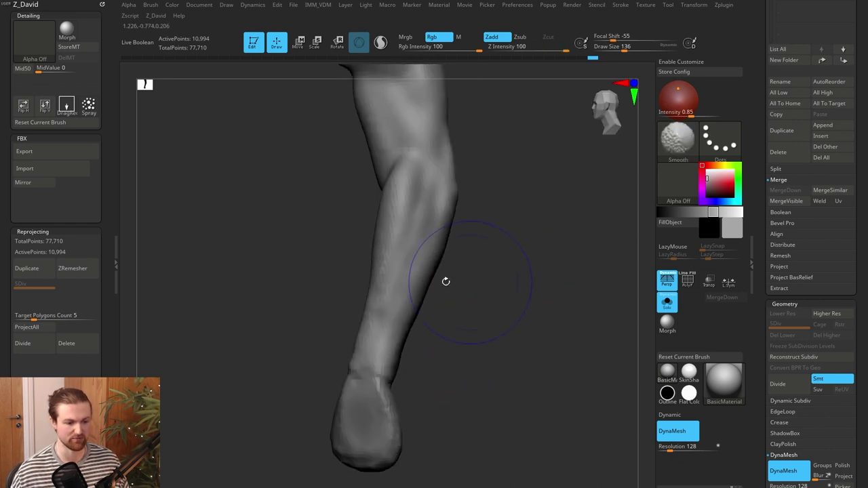
{"action": "mouse_move", "coordinate": [380, 289]}
{"action": "left_mouse_down", "text": "shift"}
{"action": "mouse_move", "coordinate": [360, 377]}
{"action": "mouse_move", "coordinate": [387, 457]}
{"action": "left_mouse_up", "text": "shift"}
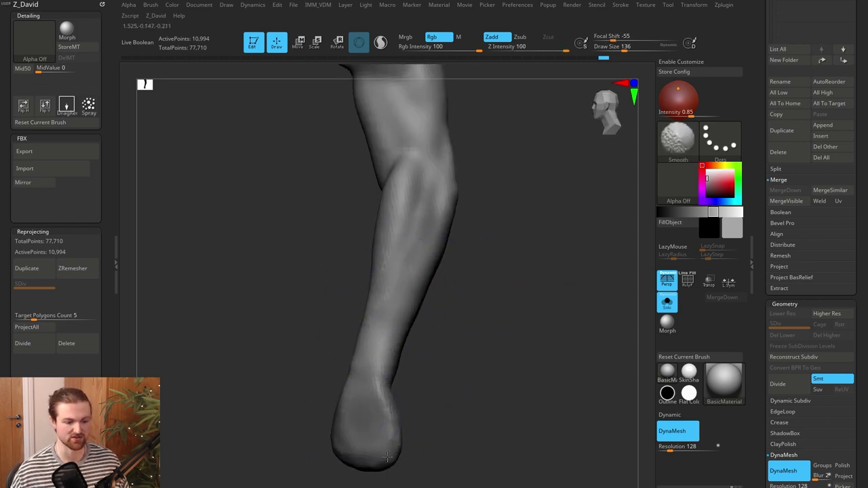
{"action": "left_click_drag", "start_coordinate": [465, 387], "coordinate": [566, 360]}
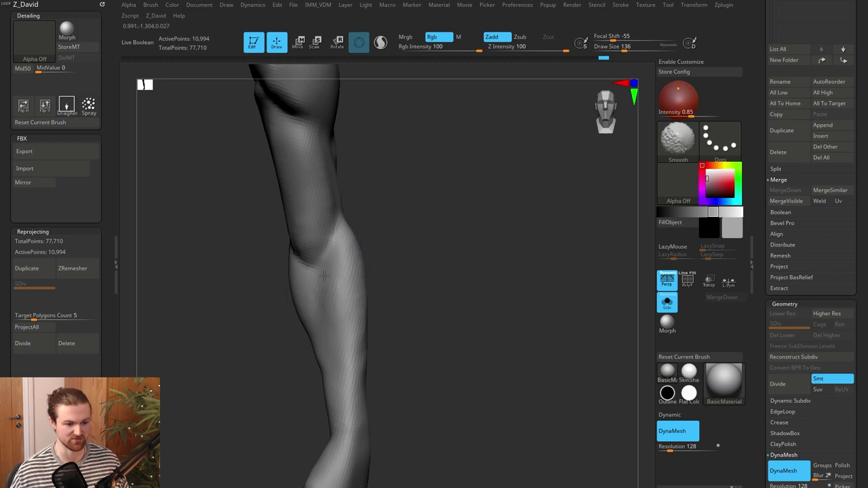
{"action": "left_click_drag", "start_coordinate": [255, 320], "coordinate": [322, 214]}
{"action": "left_click_drag", "start_coordinate": [255, 254], "coordinate": [299, 217]}
{"action": "mouse_move", "coordinate": [273, 178]}
{"action": "left_mouse_down", "text": "shift"}
{"action": "mouse_move", "coordinate": [291, 293]}
{"action": "mouse_move", "coordinate": [362, 279]}
{"action": "left_mouse_up", "text": "shift"}
Smooth the outer upper arm and the surface of the deltoid
{"action": "mouse_move", "coordinate": [431, 298]}
{"action": "left_mouse_down"}
{"action": "mouse_move", "coordinate": [368, 342]}
{"action": "mouse_move", "coordinate": [457, 298]}
{"action": "mouse_move", "coordinate": [459, 394]}
{"action": "mouse_move", "coordinate": [453, 380]}
{"action": "left_mouse_up"}
{"action": "left_click_drag", "start_coordinate": [346, 227], "coordinate": [359, 230], "text": "shift"}
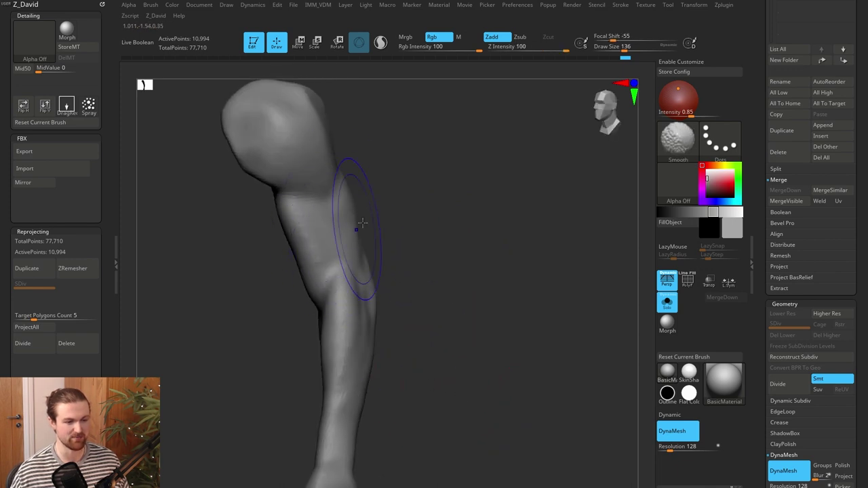
{"action": "left_click_drag", "start_coordinate": [461, 260], "coordinate": [454, 250]}
{"action": "left_click_drag", "start_coordinate": [337, 179], "coordinate": [294, 116], "text": "shift"}
{"action": "mouse_move", "coordinate": [434, 217]}
{"action": "left_mouse_down"}
{"action": "mouse_move", "coordinate": [442, 307]}
{"action": "mouse_move", "coordinate": [341, 319]}
{"action": "left_mouse_up"}
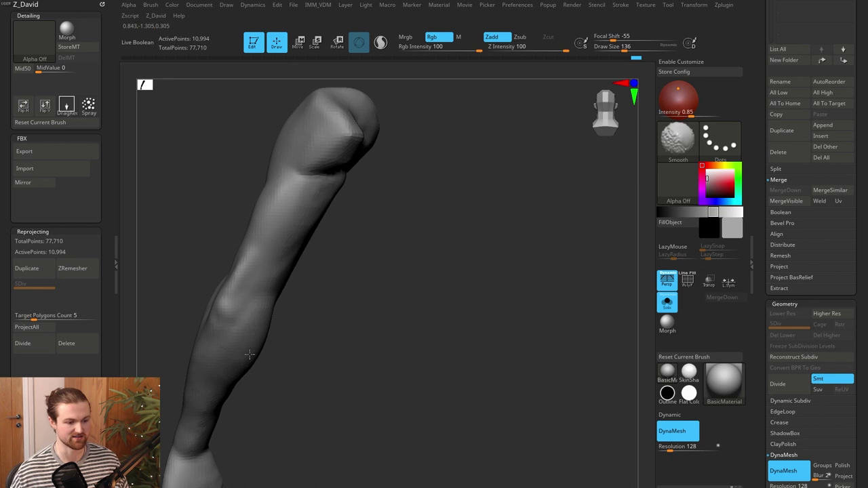
Trace the outer contour of the deltoid and forearm over the front view of the arm
{"action": "mouse_move", "coordinate": [368, 428]}
{"action": "left_mouse_down"}
{"action": "mouse_move", "coordinate": [348, 416]}
{"action": "mouse_move", "coordinate": [450, 409]}
{"action": "mouse_move", "coordinate": [448, 384]}
{"action": "mouse_move", "coordinate": [520, 345]}
{"action": "mouse_move", "coordinate": [533, 313]}
{"action": "left_mouse_up"}
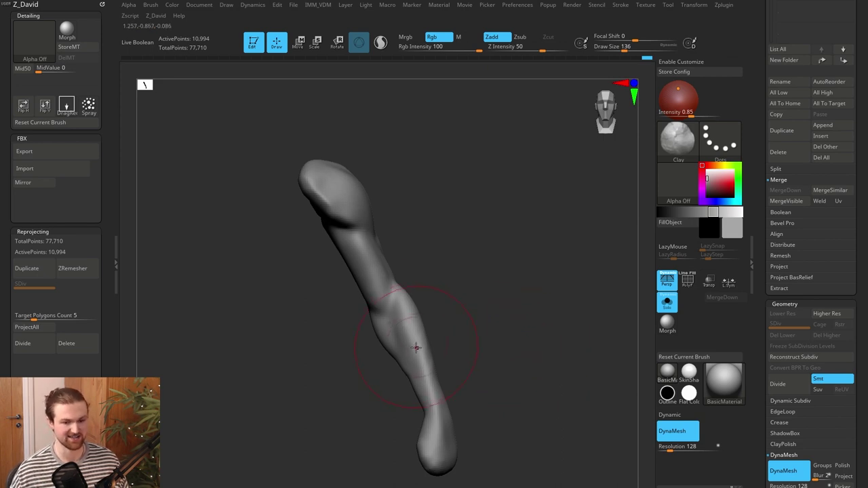
{"action": "mouse_move", "coordinate": [497, 293]}
{"action": "left_mouse_down"}
{"action": "mouse_move", "coordinate": [434, 305]}
{"action": "mouse_move", "coordinate": [497, 295]}
{"action": "left_mouse_up"}
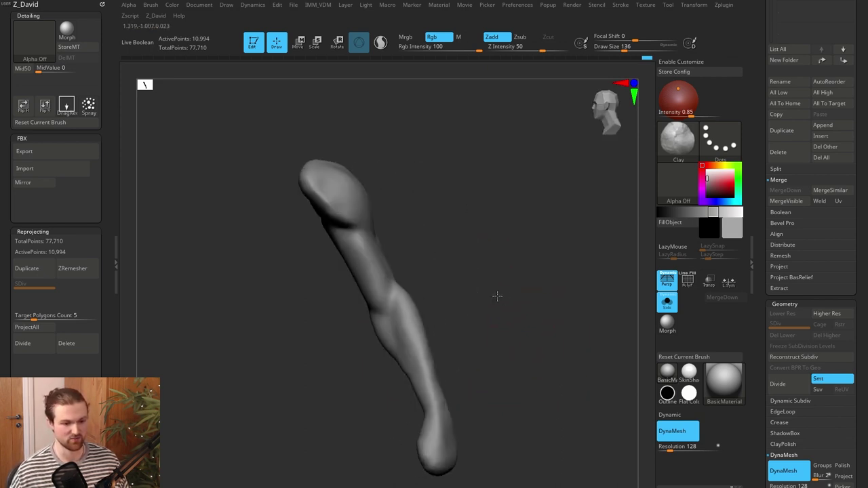
{"action": "left_click_drag", "start_coordinate": [438, 277], "coordinate": [449, 292], "text": "alt"}
{"action": "left_click_drag", "start_coordinate": [424, 201], "coordinate": [385, 192], "text": "alt"}
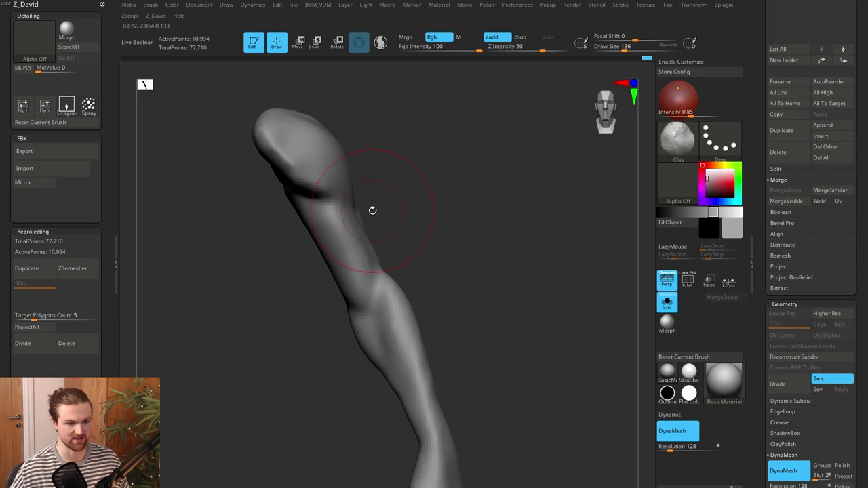
{"action": "left_click_drag", "start_coordinate": [273, 107], "coordinate": [344, 145]}
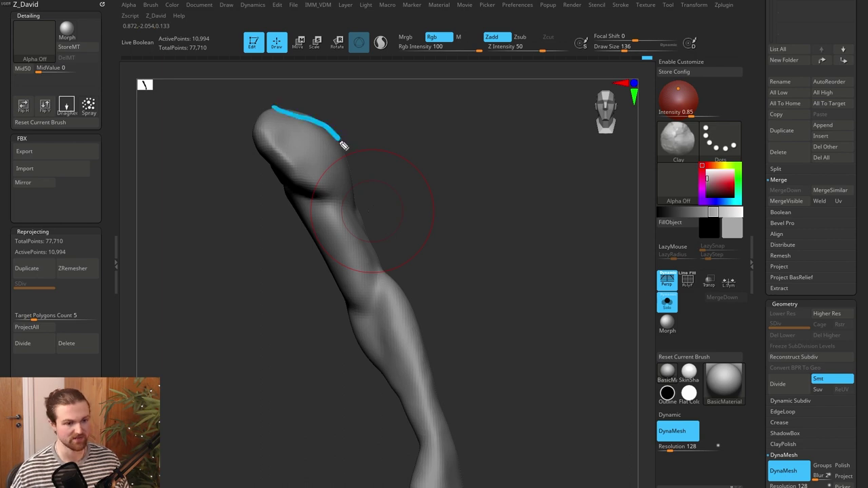
{"action": "mouse_move", "coordinate": [388, 278]}
{"action": "left_mouse_down"}
{"action": "mouse_move", "coordinate": [434, 346]}
{"action": "mouse_move", "coordinate": [465, 458]}
{"action": "left_mouse_up"}
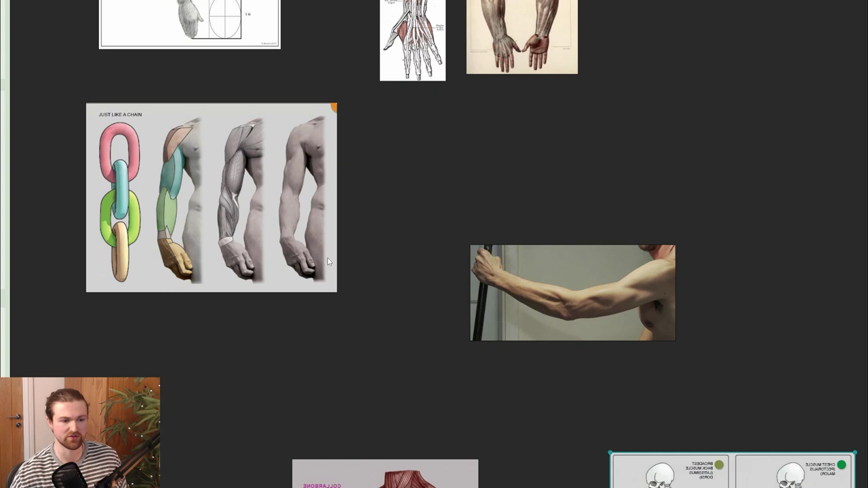
Examine the "Just like a chain" arm reference, comparing the overlapping muscle masses with the photographed arm
{"action": "scroll", "coordinate": [346, 251], "scroll_direction": "up", "scroll_amount": 5}
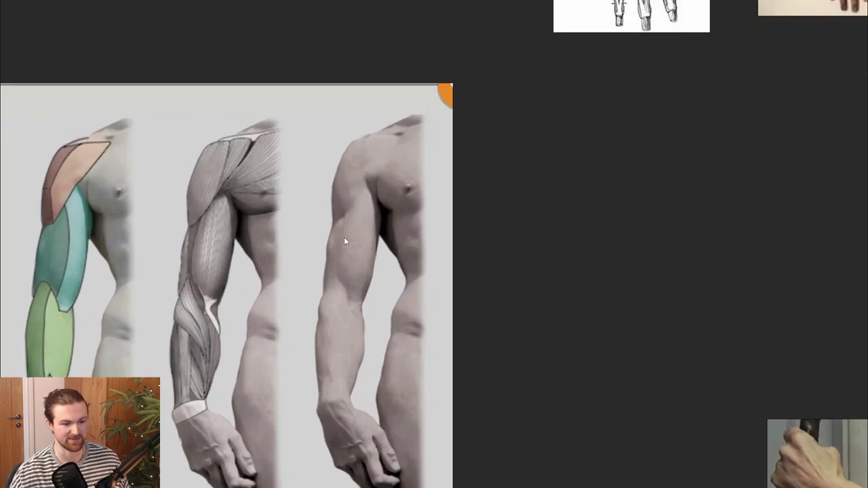
{"action": "middle_click_drag", "start_coordinate": [332, 247], "coordinate": [350, 259]}
{"action": "scroll", "coordinate": [324, 236], "scroll_direction": "down", "scroll_amount": 2}
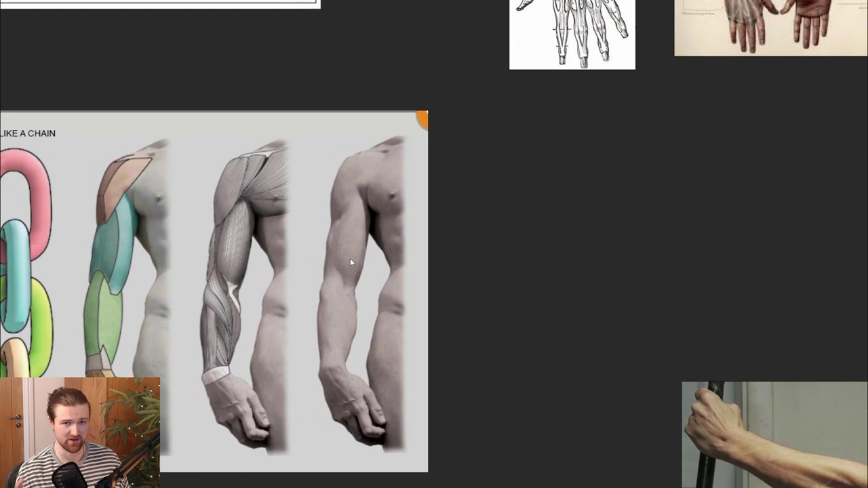
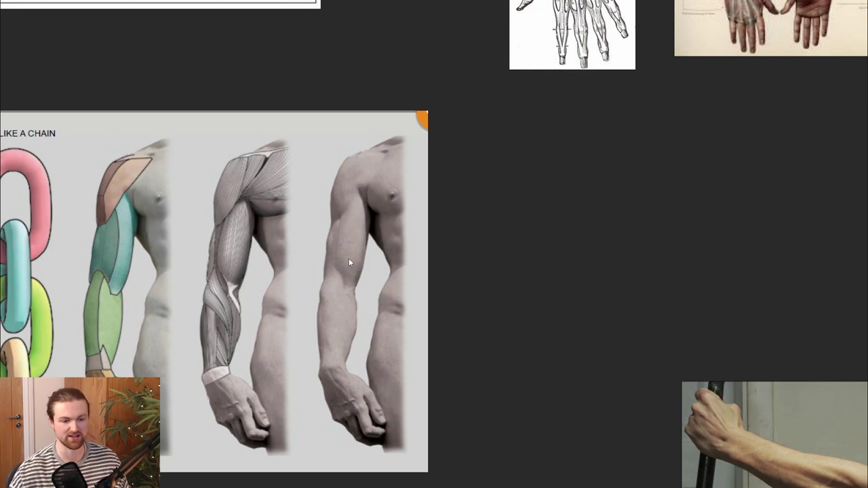
Return to ZBrush and adjust the outer upper arm and elbow contour from the front with the Move brush
{"action": "key", "text": "alt+Tab"}
{"action": "mouse_move", "coordinate": [430, 284]}
{"action": "left_mouse_down"}
{"action": "mouse_move", "coordinate": [429, 302]}
{"action": "mouse_move", "coordinate": [446, 298]}
{"action": "mouse_move", "coordinate": [444, 312]}
{"action": "mouse_move", "coordinate": [444, 292]}
{"action": "mouse_move", "coordinate": [402, 292]}
{"action": "left_mouse_up"}
{"action": "key", "text": "b"}
{"action": "key", "text": "m"}
{"action": "key", "text": "v"}
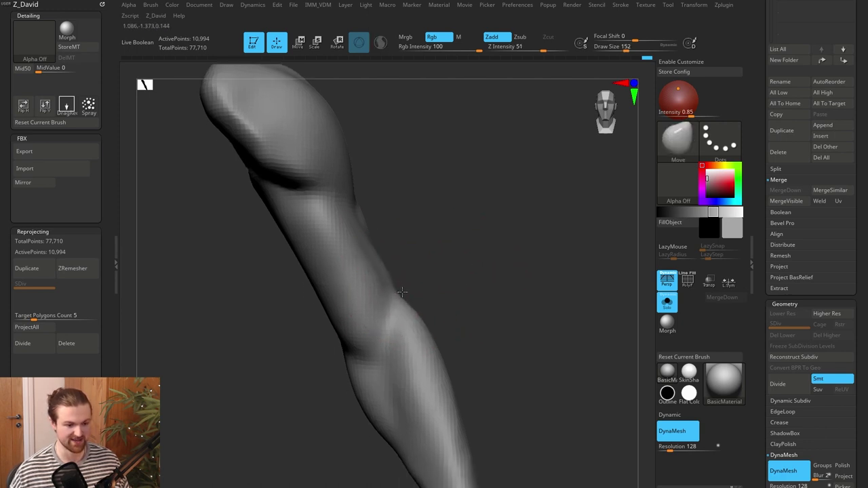
{"action": "mouse_move", "coordinate": [371, 237]}
{"action": "left_mouse_down"}
{"action": "mouse_move", "coordinate": [407, 237]}
{"action": "mouse_move", "coordinate": [363, 252]}
{"action": "left_mouse_up"}
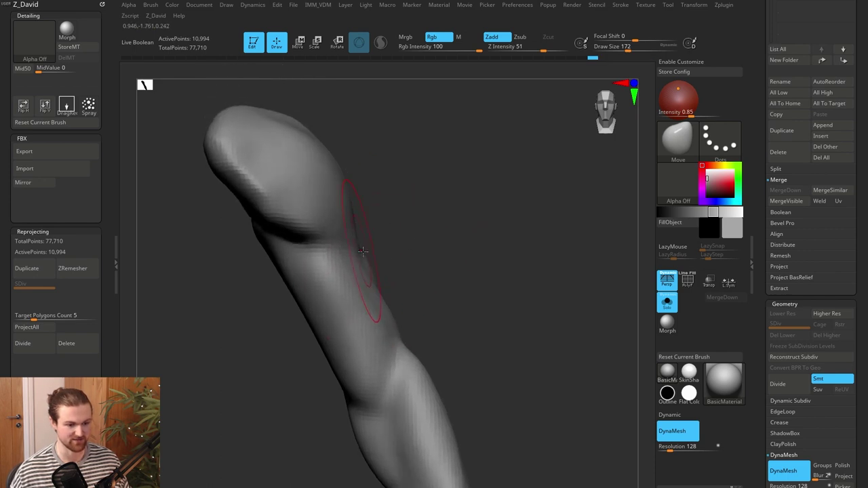
{"action": "mouse_move", "coordinate": [450, 370]}
{"action": "left_mouse_down", "text": "alt"}
{"action": "mouse_move", "coordinate": [441, 294]}
{"action": "mouse_move", "coordinate": [405, 279]}
{"action": "mouse_move", "coordinate": [407, 291]}
{"action": "left_mouse_up", "text": "alt"}
{"action": "left_click_drag", "start_coordinate": [458, 306], "coordinate": [439, 273], "text": "alt"}
{"action": "left_click_drag", "start_coordinate": [387, 259], "coordinate": [384, 243]}
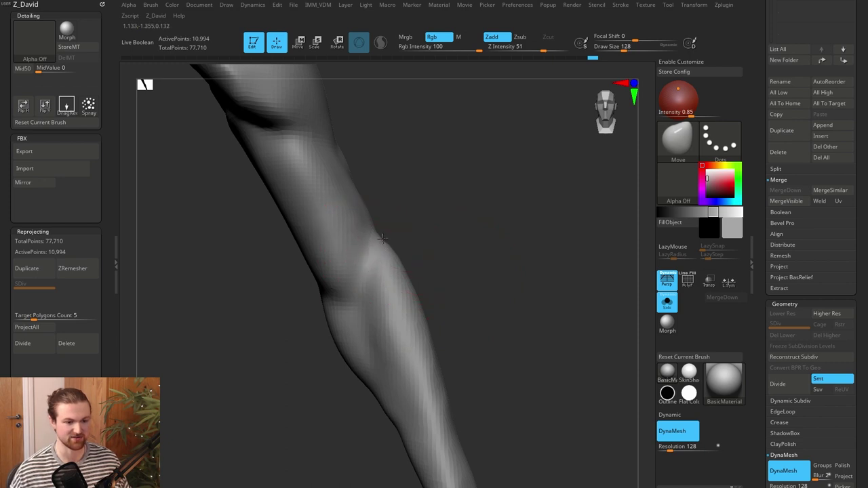
Reshape the inner contour of the upper arm just above the elbow with the Move brush
{"action": "left_click_drag", "start_coordinate": [469, 292], "coordinate": [480, 344], "text": "alt"}
{"action": "left_click_drag", "start_coordinate": [314, 352], "coordinate": [356, 341]}
{"action": "mouse_move", "coordinate": [306, 302]}
{"action": "left_mouse_down"}
{"action": "mouse_move", "coordinate": [325, 297]}
{"action": "mouse_move", "coordinate": [306, 265]}
{"action": "left_mouse_up"}
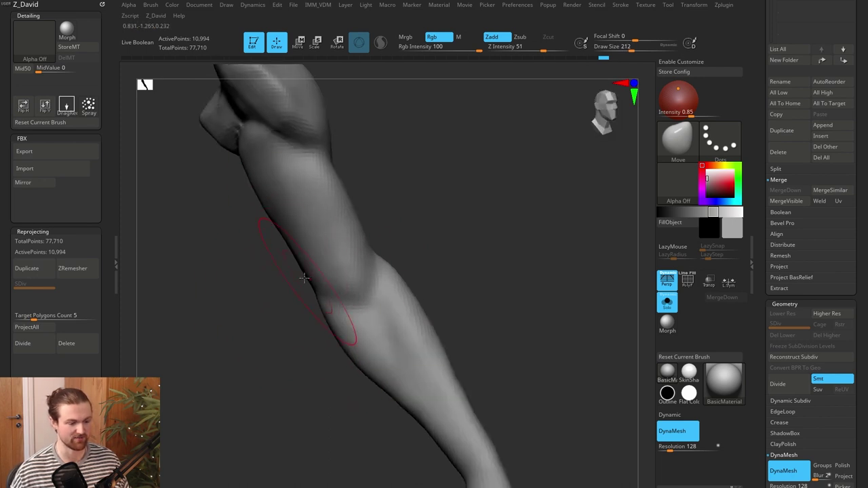
Change the material to Outline Thin to display the arm as a silhouette from the front
{"action": "left_click_drag", "start_coordinate": [464, 289], "coordinate": [640, 407]}
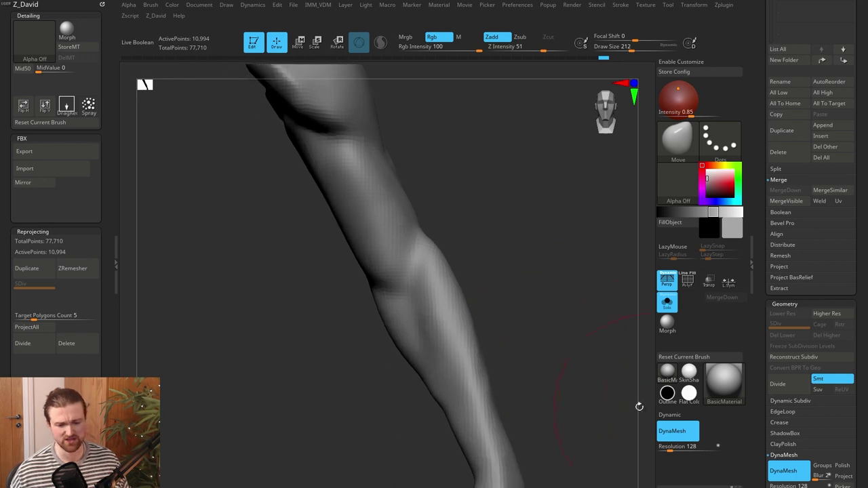
{"action": "left_click", "coordinate": [667, 401]}
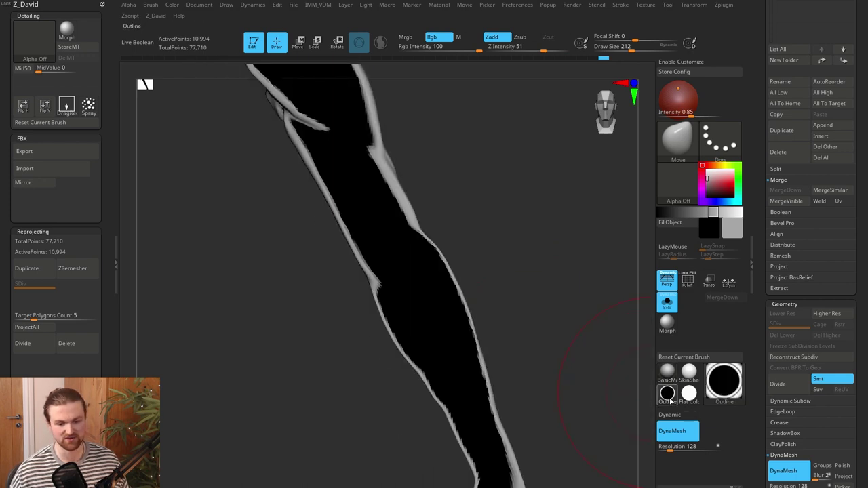
{"action": "left_click", "coordinate": [720, 391]}
{"action": "left_click", "coordinate": [417, 367]}
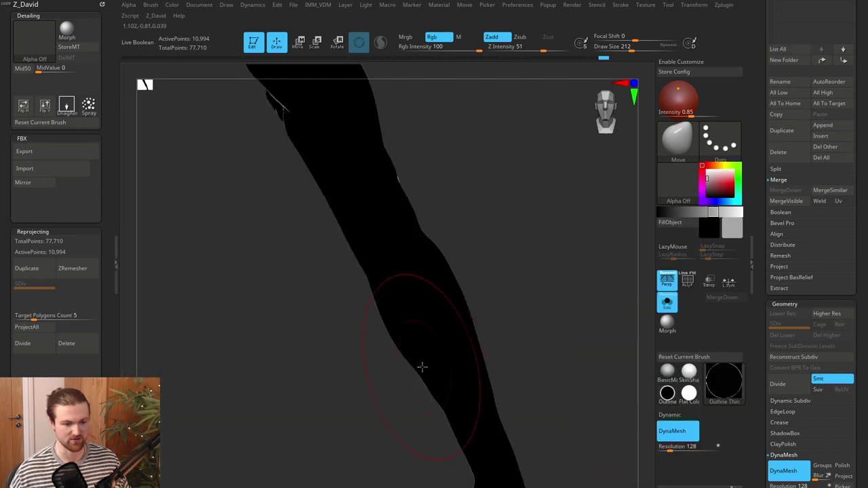
Refine the silhouette around the elbow and the upper forearm with the Move brush
{"action": "mouse_move", "coordinate": [472, 294]}
{"action": "left_mouse_down"}
{"action": "mouse_move", "coordinate": [340, 289]}
{"action": "mouse_move", "coordinate": [451, 291]}
{"action": "mouse_move", "coordinate": [365, 301]}
{"action": "left_mouse_up"}
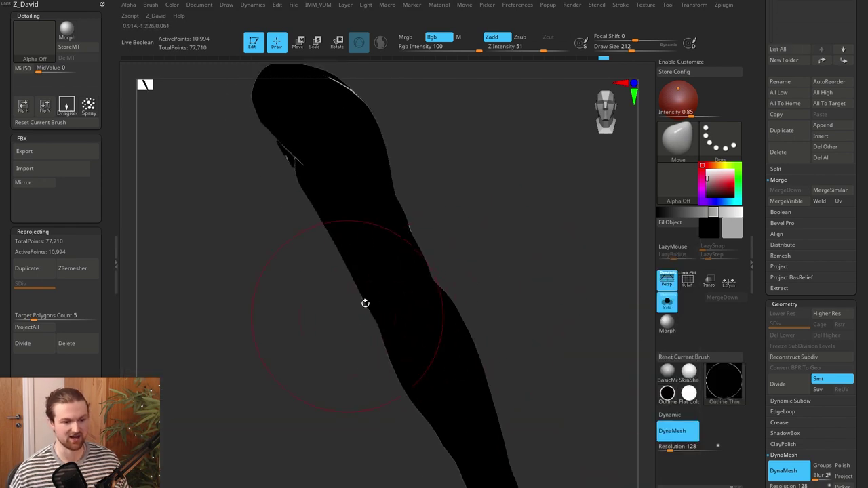
{"action": "key", "text": "bracketleft"}
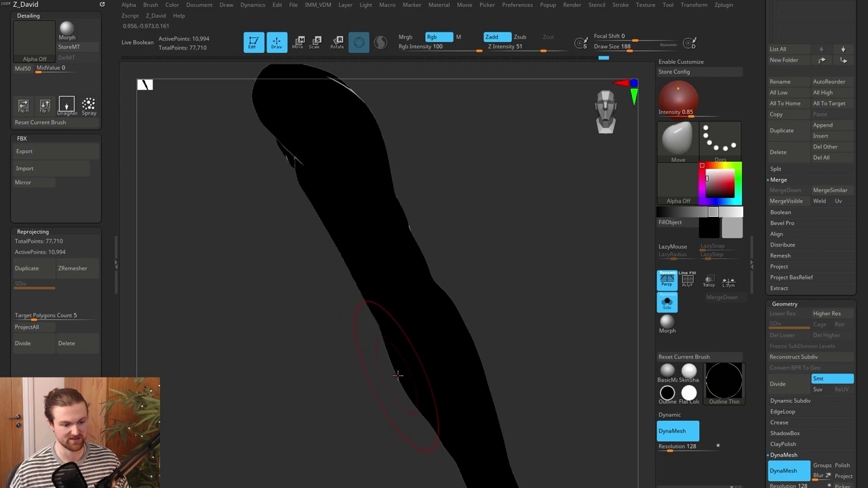
{"action": "left_click_drag", "start_coordinate": [480, 318], "coordinate": [446, 297], "text": "alt"}
{"action": "key", "text": "bracketleft"}
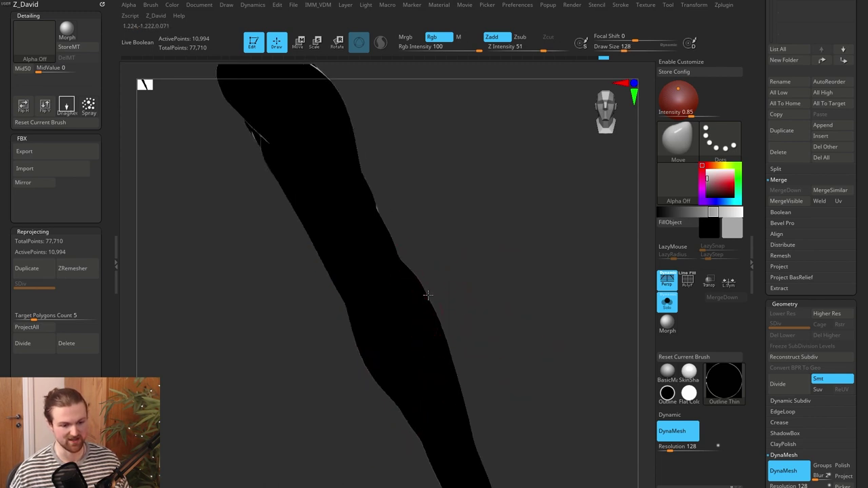
{"action": "key", "text": "bracketright"}
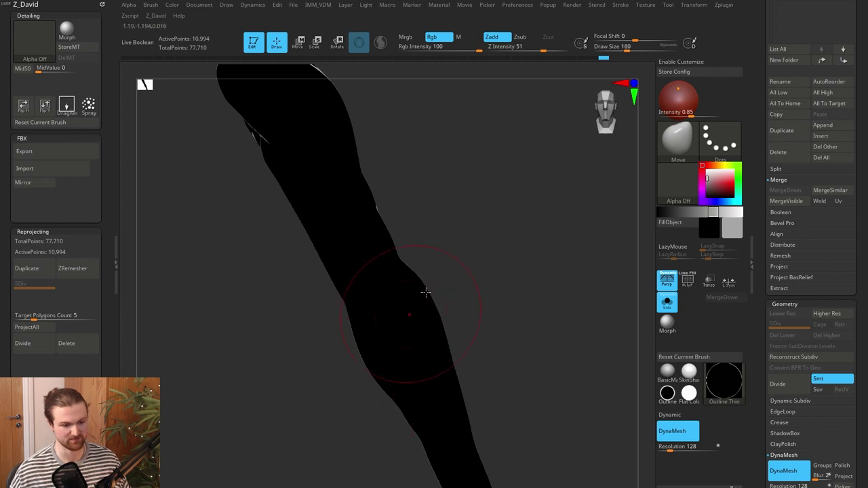
{"action": "left_click_drag", "start_coordinate": [426, 293], "coordinate": [430, 288]}
Refine the silhouette of the lower forearm, wrist and hand with a resized Move brush
{"action": "left_click_drag", "start_coordinate": [502, 337], "coordinate": [482, 250], "text": "alt"}
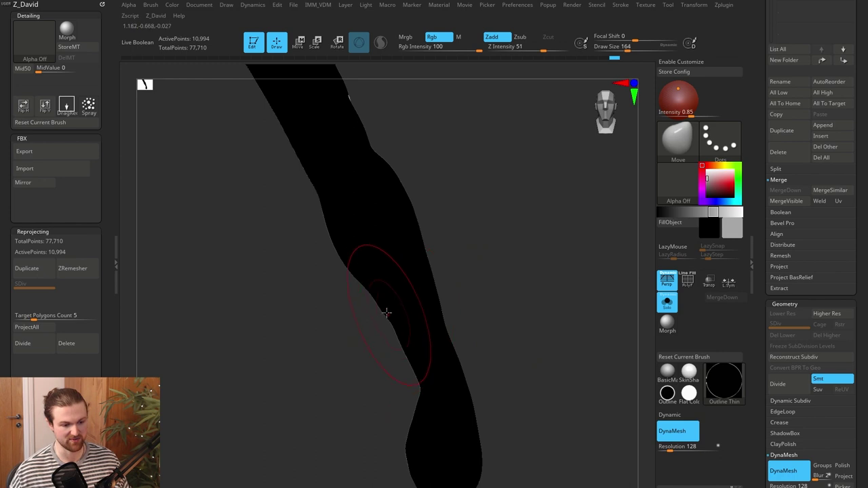
{"action": "key", "text": "bracketright"}
{"action": "left_click_drag", "start_coordinate": [408, 357], "coordinate": [413, 355]}
{"action": "key", "text": "bracketleft"}
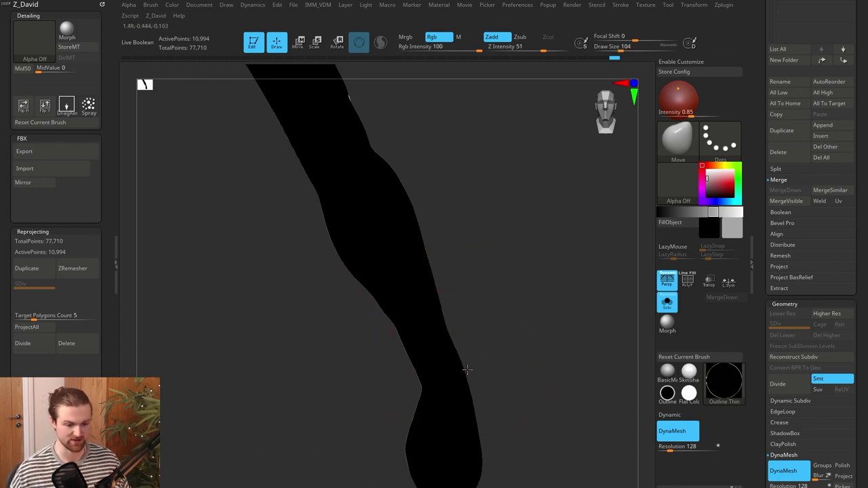
{"action": "key", "text": "bracketright"}
{"action": "key", "text": "bracketright"}
{"action": "key", "text": "bracketright"}
{"action": "key", "text": "bracketright"}
{"action": "key", "text": "bracketright"}
{"action": "key", "text": "bracketright"}
{"action": "key", "text": "bracketright"}
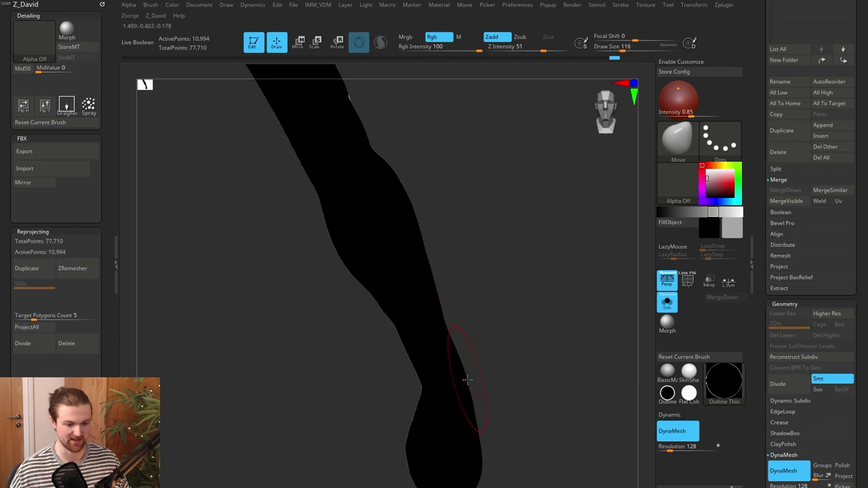
{"action": "left_click_drag", "start_coordinate": [480, 440], "coordinate": [475, 442]}
Reshape the shoulder silhouette along the outer curve of the deltoid with the Move brush
{"action": "mouse_move", "coordinate": [515, 388]}
{"action": "left_mouse_down", "text": "alt"}
{"action": "mouse_move", "coordinate": [523, 364]}
{"action": "mouse_move", "coordinate": [502, 330]}
{"action": "mouse_move", "coordinate": [526, 400]}
{"action": "left_mouse_up", "text": "alt"}
{"action": "left_click_drag", "start_coordinate": [396, 241], "coordinate": [422, 283], "text": "alt"}
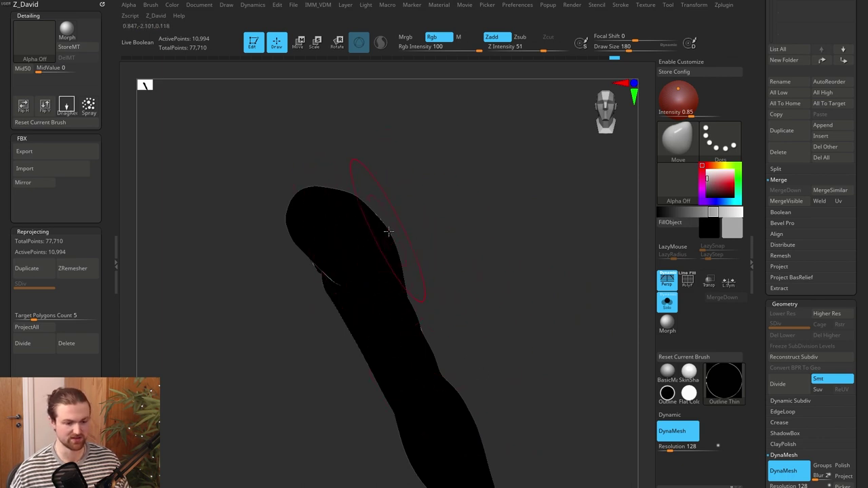
{"action": "left_click_drag", "start_coordinate": [435, 240], "coordinate": [452, 298], "text": "alt"}
{"action": "key", "text": "bracketleft"}
{"action": "key", "text": "bracketleft"}
{"action": "key", "text": "bracketleft"}
{"action": "key", "text": "bracketleft"}
{"action": "key", "text": "bracketleft"}
{"action": "key", "text": "bracketleft"}
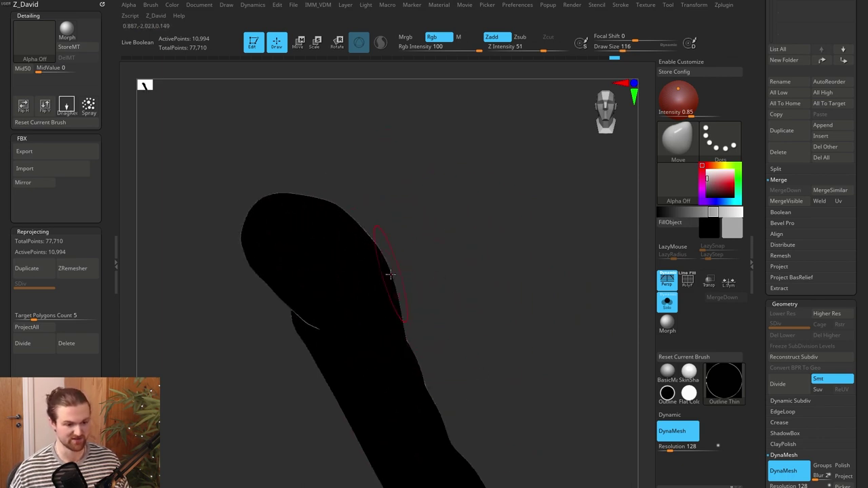
{"action": "key", "text": "bracketright"}
{"action": "mouse_move", "coordinate": [346, 202]}
{"action": "left_mouse_down"}
{"action": "mouse_move", "coordinate": [420, 248]}
{"action": "mouse_move", "coordinate": [411, 246]}
{"action": "left_mouse_up"}
Refine the upper arm and elbow silhouette, and switch the material back to BasicMaterial
{"action": "mouse_move", "coordinate": [470, 330]}
{"action": "left_mouse_down", "text": "alt"}
{"action": "mouse_move", "coordinate": [481, 235]}
{"action": "mouse_move", "coordinate": [476, 316]}
{"action": "mouse_move", "coordinate": [563, 252]}
{"action": "mouse_move", "coordinate": [368, 214]}
{"action": "mouse_move", "coordinate": [382, 217]}
{"action": "left_mouse_up", "text": "alt"}
{"action": "mouse_move", "coordinate": [321, 312]}
{"action": "left_mouse_down"}
{"action": "mouse_move", "coordinate": [459, 300]}
{"action": "mouse_move", "coordinate": [345, 287]}
{"action": "mouse_move", "coordinate": [441, 265]}
{"action": "mouse_move", "coordinate": [466, 278]}
{"action": "mouse_move", "coordinate": [414, 262]}
{"action": "mouse_move", "coordinate": [414, 244]}
{"action": "left_mouse_up"}
{"action": "key", "text": "bracketleft"}
{"action": "mouse_move", "coordinate": [466, 273]}
{"action": "left_mouse_down"}
{"action": "mouse_move", "coordinate": [473, 306]}
{"action": "mouse_move", "coordinate": [478, 294]}
{"action": "mouse_move", "coordinate": [468, 332]}
{"action": "mouse_move", "coordinate": [422, 336]}
{"action": "mouse_move", "coordinate": [425, 345]}
{"action": "mouse_move", "coordinate": [407, 339]}
{"action": "mouse_move", "coordinate": [469, 339]}
{"action": "left_mouse_up"}
{"action": "key", "text": "bracketright"}
{"action": "key", "text": "bracketright"}
{"action": "left_click", "coordinate": [667, 373]}
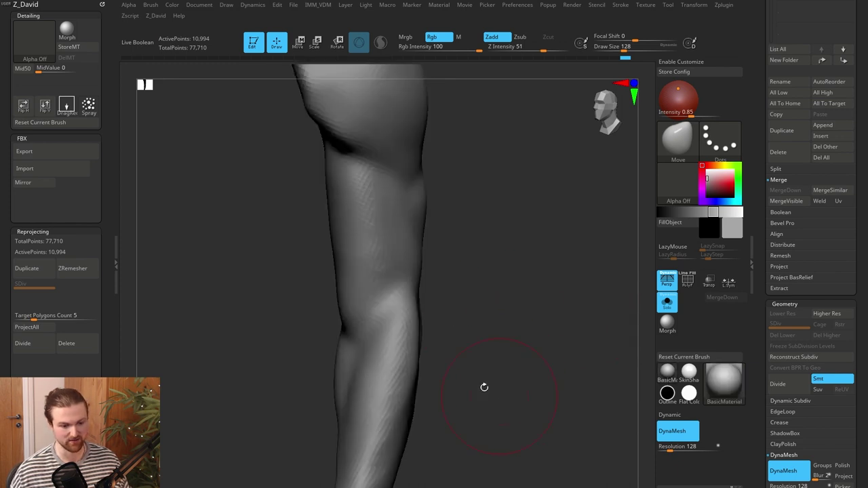
Adjust the volume around the elbow and upper arm from the front and rear with the Move brush
{"action": "left_click_drag", "start_coordinate": [484, 387], "coordinate": [503, 333], "text": "alt"}
{"action": "left_click_drag", "start_coordinate": [373, 282], "coordinate": [377, 283]}
{"action": "left_click_drag", "start_coordinate": [528, 297], "coordinate": [425, 283]}
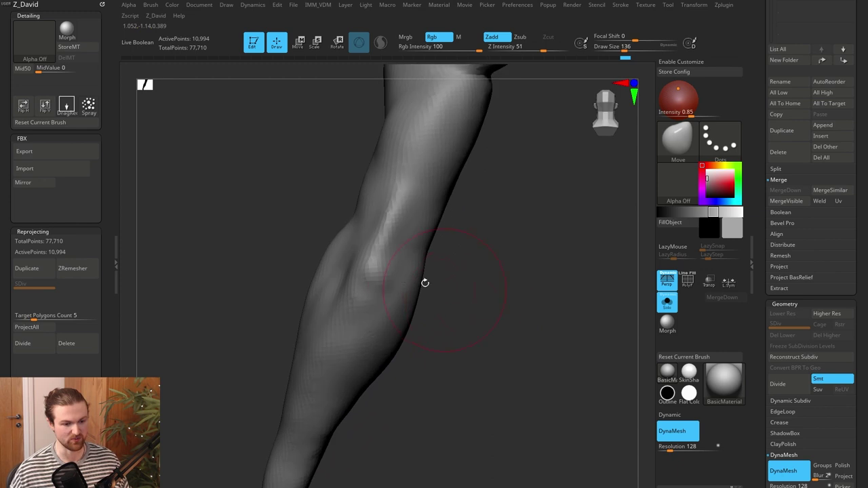
{"action": "left_click_drag", "start_coordinate": [444, 311], "coordinate": [403, 395]}
{"action": "left_click_drag", "start_coordinate": [468, 251], "coordinate": [339, 393], "text": "alt"}
{"action": "left_click_drag", "start_coordinate": [434, 390], "coordinate": [447, 357]}
{"action": "mouse_move", "coordinate": [417, 314]}
{"action": "left_mouse_down"}
{"action": "mouse_move", "coordinate": [492, 319]}
{"action": "mouse_move", "coordinate": [488, 380]}
{"action": "mouse_move", "coordinate": [473, 367]}
{"action": "mouse_move", "coordinate": [500, 295]}
{"action": "mouse_move", "coordinate": [536, 288]}
{"action": "left_mouse_up"}
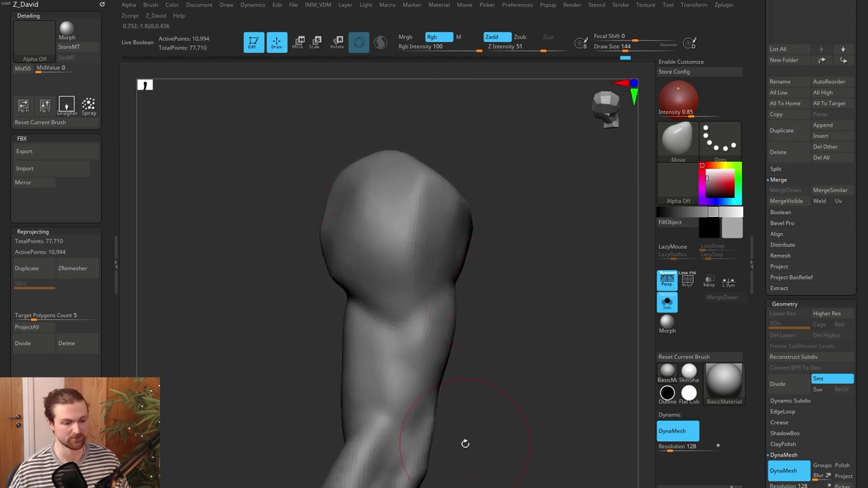
Sketch the deltoid's heart-shaped outline in blue over the side view of the shoulder
{"action": "left_click_drag", "start_coordinate": [466, 443], "coordinate": [485, 256]}
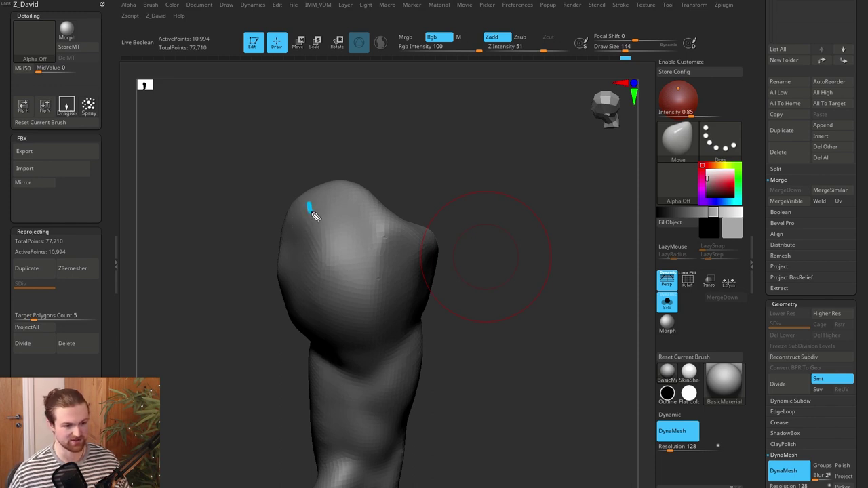
{"action": "left_click_drag", "start_coordinate": [358, 251], "coordinate": [417, 200]}
{"action": "left_click_drag", "start_coordinate": [303, 200], "coordinate": [292, 221]}
{"action": "mouse_move", "coordinate": [294, 206]}
{"action": "left_mouse_down"}
{"action": "mouse_move", "coordinate": [285, 306]}
{"action": "mouse_move", "coordinate": [299, 330]}
{"action": "left_mouse_up"}
{"action": "left_click_drag", "start_coordinate": [295, 322], "coordinate": [329, 359]}
{"action": "left_click_drag", "start_coordinate": [325, 349], "coordinate": [348, 382]}
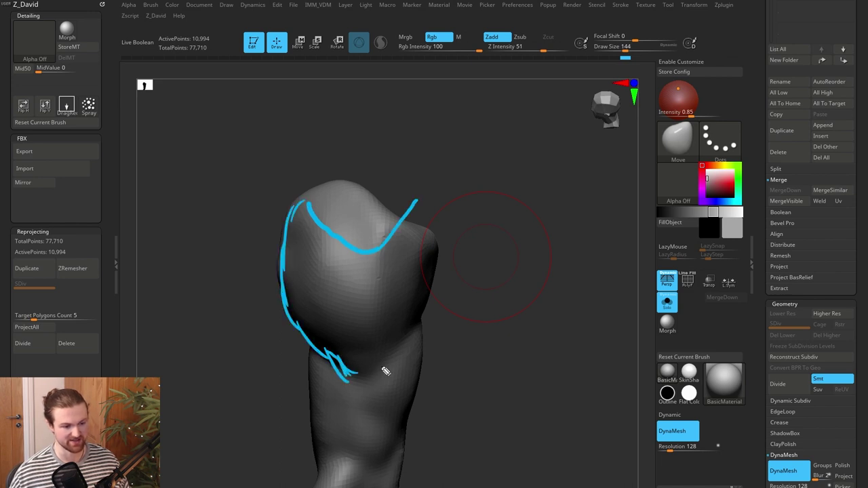
{"action": "left_click_drag", "start_coordinate": [384, 368], "coordinate": [436, 259]}
{"action": "left_click_drag", "start_coordinate": [422, 206], "coordinate": [441, 272]}
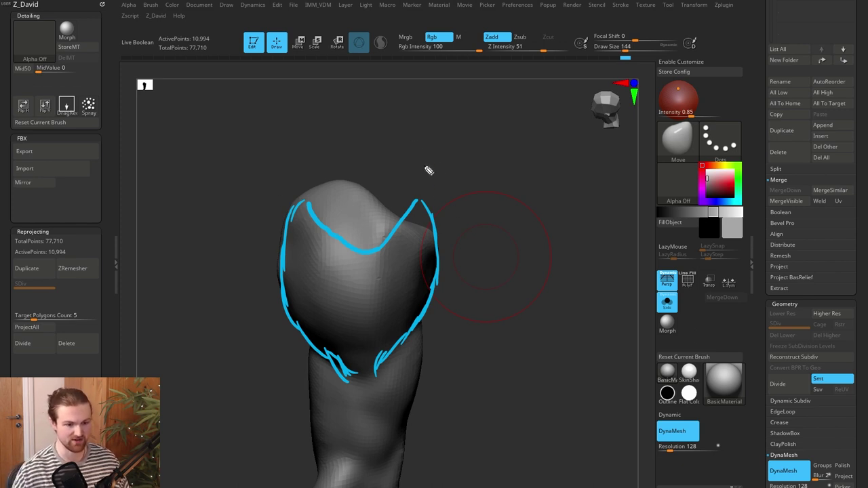
Mark the deltoid's corner points with yellow crosses and sketch guide lines across its surface
{"action": "left_click_drag", "start_coordinate": [412, 190], "coordinate": [425, 222]}
{"action": "left_click_drag", "start_coordinate": [411, 213], "coordinate": [429, 193]}
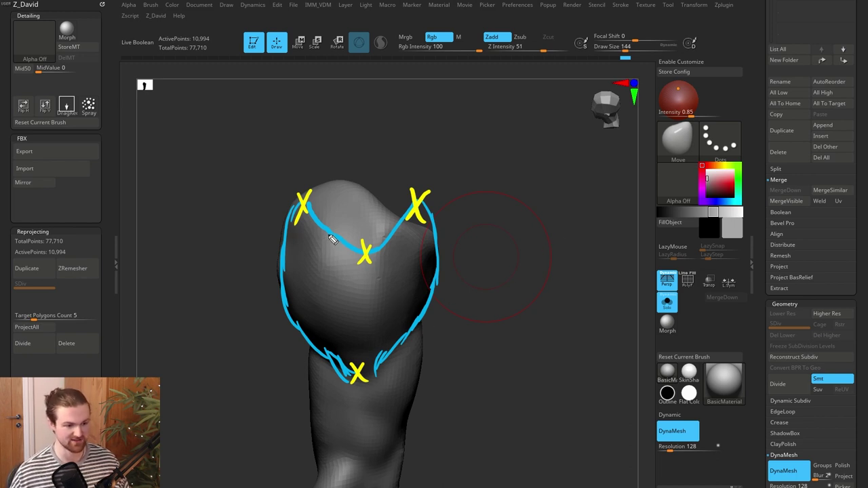
{"action": "mouse_move", "coordinate": [388, 242]}
{"action": "left_mouse_down"}
{"action": "mouse_move", "coordinate": [394, 290]}
{"action": "mouse_move", "coordinate": [372, 376]}
{"action": "left_mouse_up"}
{"action": "mouse_move", "coordinate": [307, 263]}
{"action": "left_mouse_down"}
{"action": "mouse_move", "coordinate": [308, 289]}
{"action": "mouse_move", "coordinate": [376, 312]}
{"action": "left_mouse_up"}
{"action": "mouse_move", "coordinate": [404, 265]}
{"action": "left_mouse_down"}
{"action": "mouse_move", "coordinate": [419, 280]}
{"action": "mouse_move", "coordinate": [405, 290]}
{"action": "left_mouse_up"}
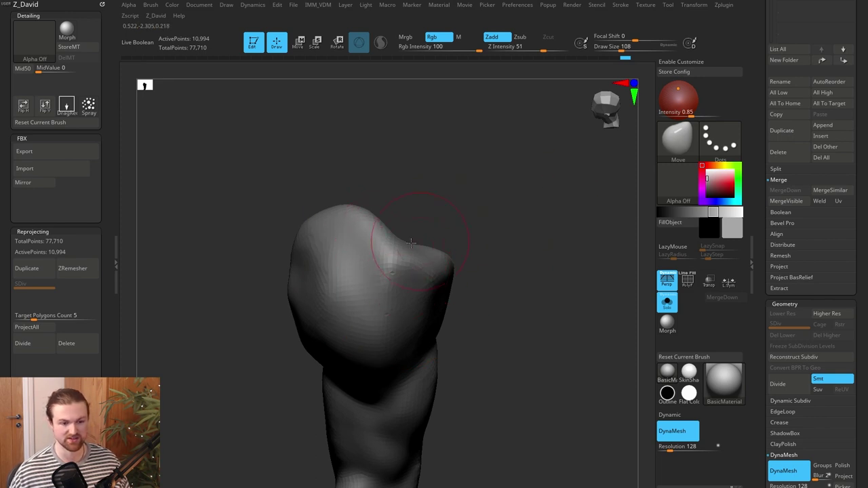
Pull the deltoid's top edge into a V-shaped notch and raise its far upper corner with the Move brush
{"action": "mouse_move", "coordinate": [359, 219]}
{"action": "left_mouse_down"}
{"action": "mouse_move", "coordinate": [362, 248]}
{"action": "mouse_move", "coordinate": [399, 243]}
{"action": "left_mouse_up"}
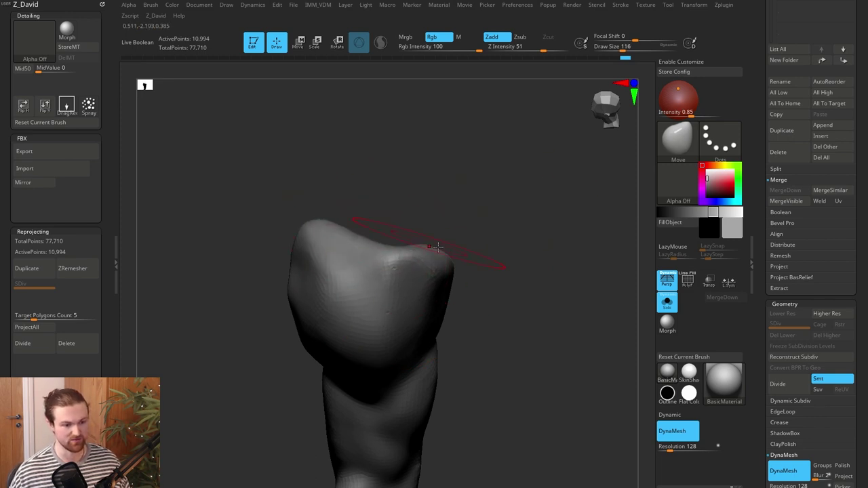
{"action": "left_click_drag", "start_coordinate": [448, 254], "coordinate": [461, 215]}
{"action": "left_click_drag", "start_coordinate": [369, 239], "coordinate": [359, 252]}
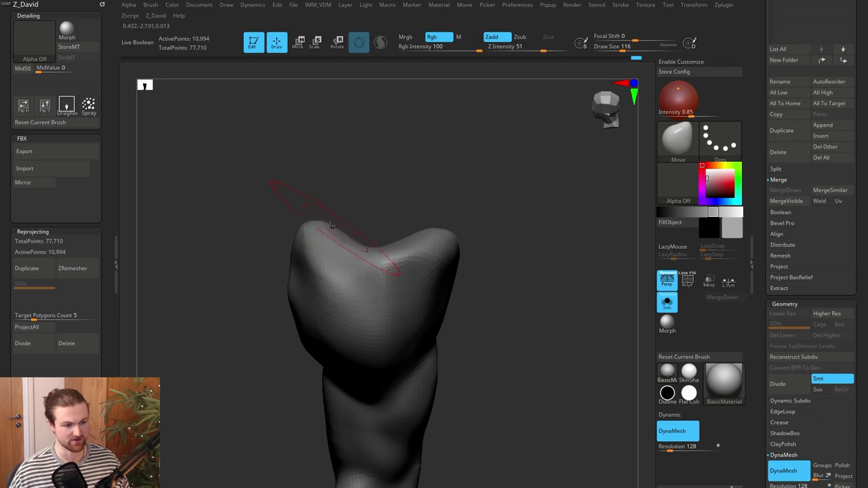
{"action": "left_click_drag", "start_coordinate": [528, 262], "coordinate": [521, 209]}
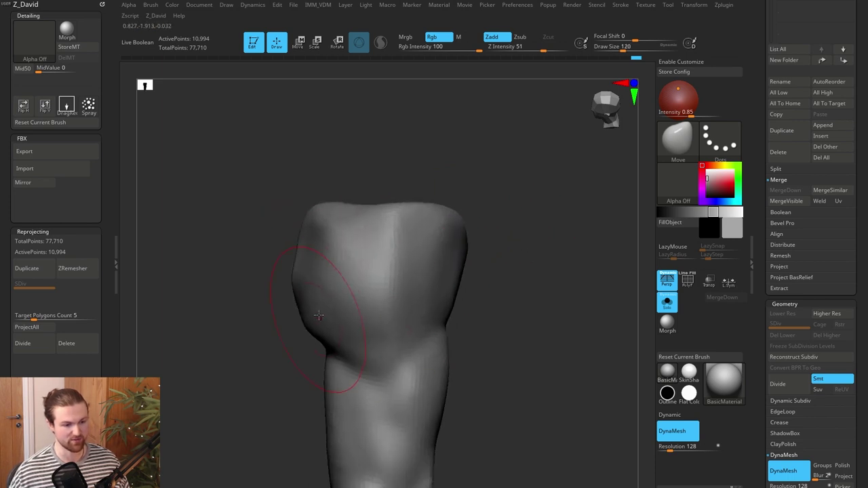
Adjust the deltoid's side contour with the Move brush and carve a diagonal groove separating its front head using DamStandard
{"action": "left_click_drag", "start_coordinate": [313, 313], "coordinate": [321, 311]}
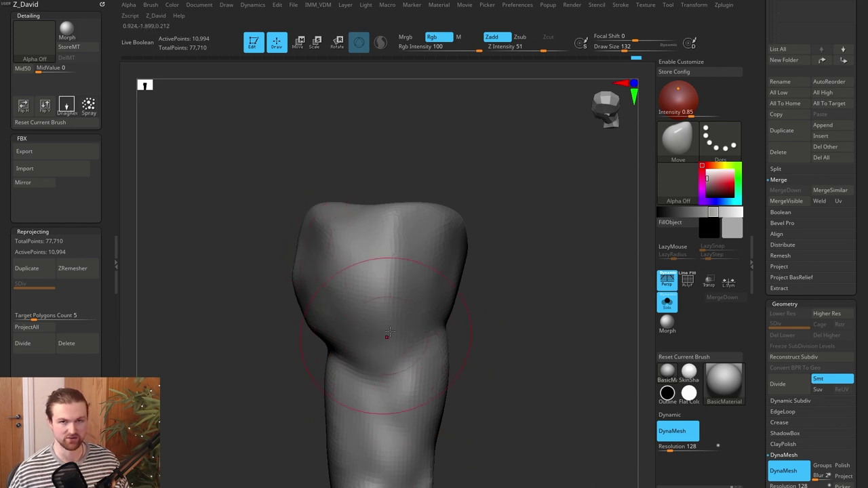
{"action": "mouse_move", "coordinate": [538, 339]}
{"action": "left_mouse_down"}
{"action": "mouse_move", "coordinate": [536, 328]}
{"action": "mouse_move", "coordinate": [507, 349]}
{"action": "mouse_move", "coordinate": [504, 332]}
{"action": "left_mouse_up"}
{"action": "key", "text": "b"}
{"action": "key", "text": "d"}
{"action": "key", "text": "s"}
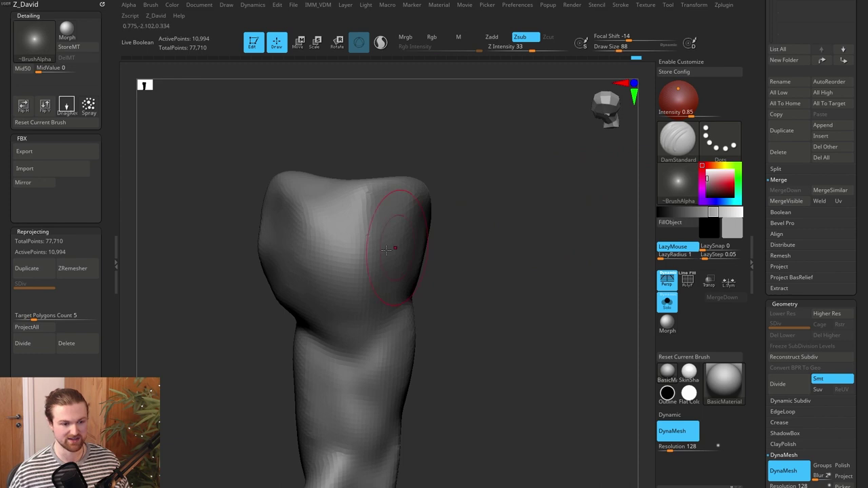
{"action": "key", "text": "bracketleft"}
{"action": "key", "text": "bracketleft"}
{"action": "left_click_drag", "start_coordinate": [306, 225], "coordinate": [348, 339]}
{"action": "left_click_drag", "start_coordinate": [514, 294], "coordinate": [482, 286]}
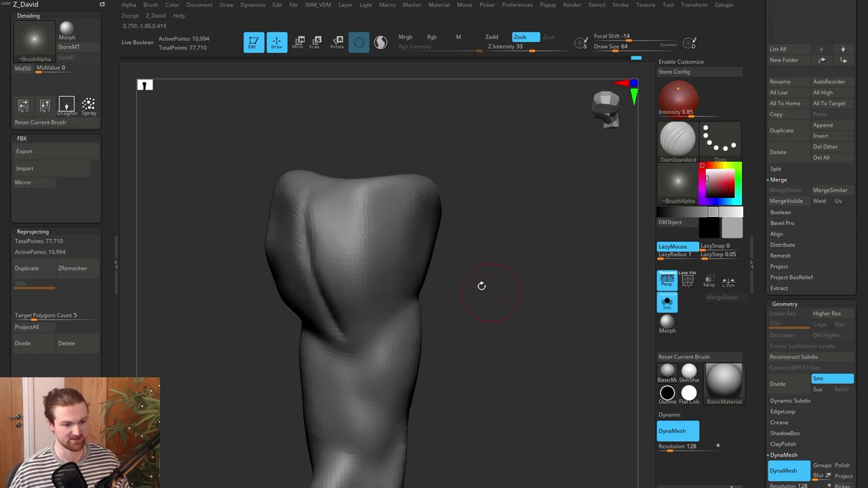
Carve the opposing groove between the deltoid's middle and rear heads, converging with the first in a V near the muscle's lower tip
{"action": "mouse_move", "coordinate": [497, 221]}
{"action": "left_mouse_down"}
{"action": "mouse_move", "coordinate": [455, 226]}
{"action": "mouse_move", "coordinate": [479, 248]}
{"action": "left_mouse_up"}
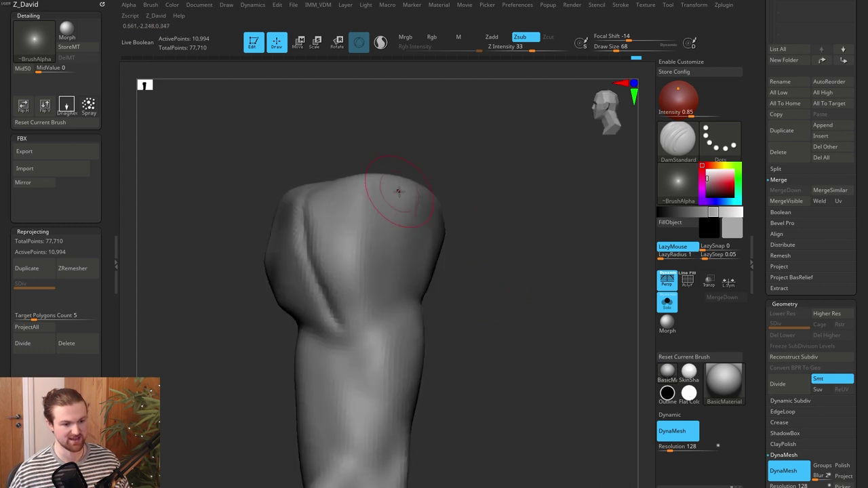
{"action": "mouse_move", "coordinate": [395, 196]}
{"action": "left_mouse_down"}
{"action": "mouse_move", "coordinate": [382, 272]}
{"action": "mouse_move", "coordinate": [352, 337]}
{"action": "left_mouse_up"}
{"action": "left_click_drag", "start_coordinate": [515, 279], "coordinate": [450, 297]}
{"action": "left_click_drag", "start_coordinate": [473, 239], "coordinate": [391, 291]}
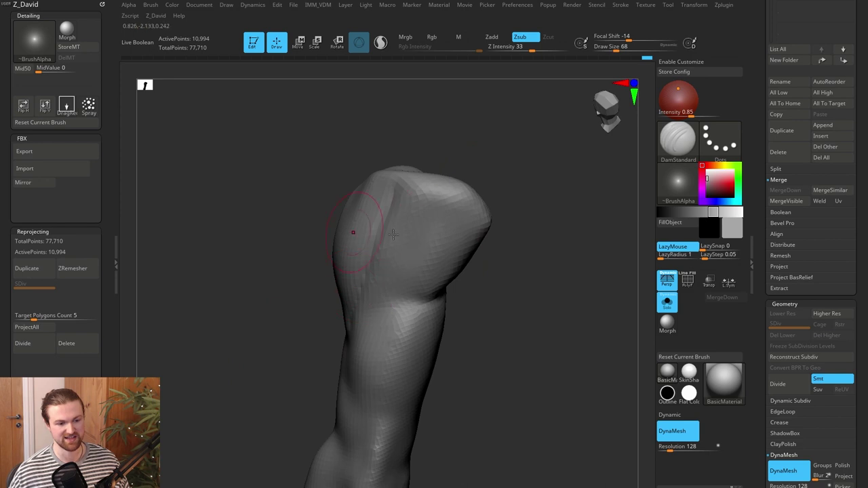
{"action": "left_click_drag", "start_coordinate": [548, 219], "coordinate": [362, 302]}
{"action": "left_click_drag", "start_coordinate": [493, 262], "coordinate": [358, 323]}
{"action": "left_click_drag", "start_coordinate": [506, 275], "coordinate": [290, 274]}
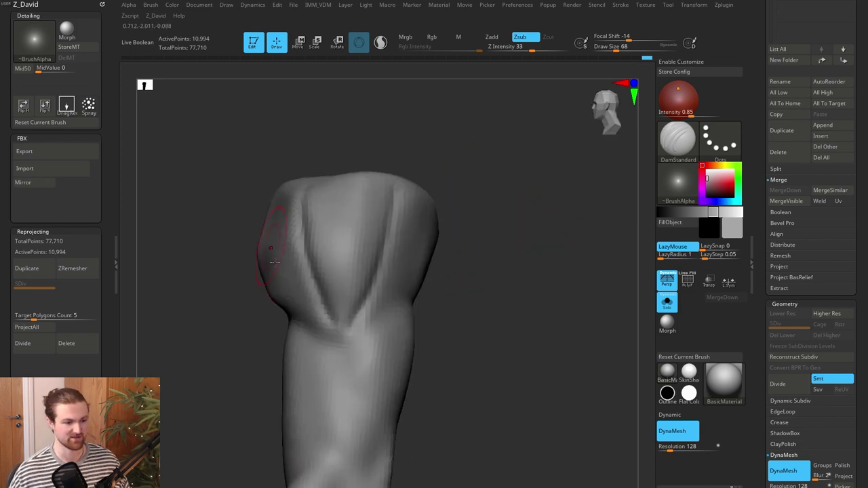
{"action": "left_click_drag", "start_coordinate": [534, 266], "coordinate": [552, 260], "text": "alt"}
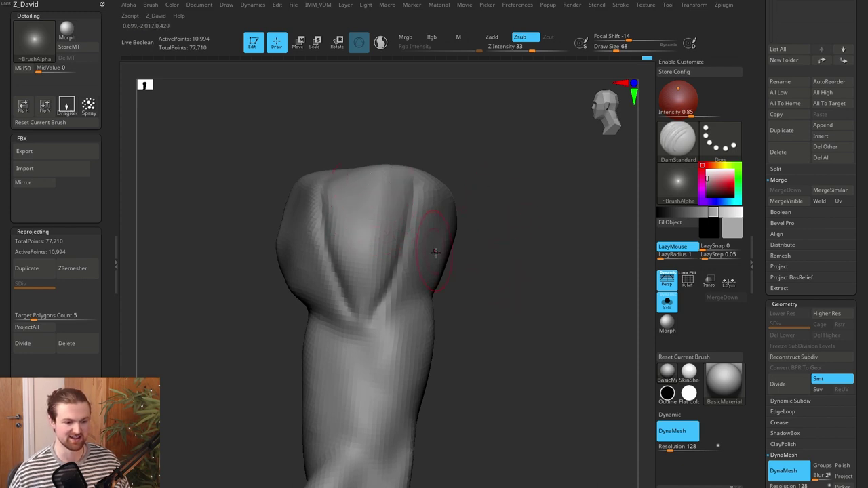
Build up the deltoid's front head with ClayTubes strokes running toward the lower tip, and undo the last stroke
{"action": "mouse_move", "coordinate": [473, 318]}
{"action": "left_mouse_down"}
{"action": "mouse_move", "coordinate": [525, 348]}
{"action": "mouse_move", "coordinate": [581, 339]}
{"action": "left_mouse_up"}
{"action": "key", "text": "b"}
{"action": "key", "text": "c"}
{"action": "key", "text": "t"}
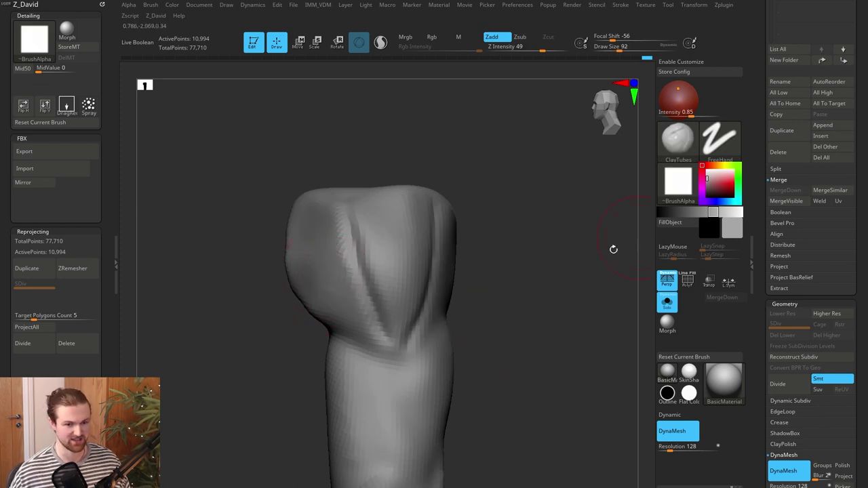
{"action": "left_click_drag", "start_coordinate": [614, 250], "coordinate": [636, 238]}
{"action": "left_click_drag", "start_coordinate": [458, 337], "coordinate": [433, 303]}
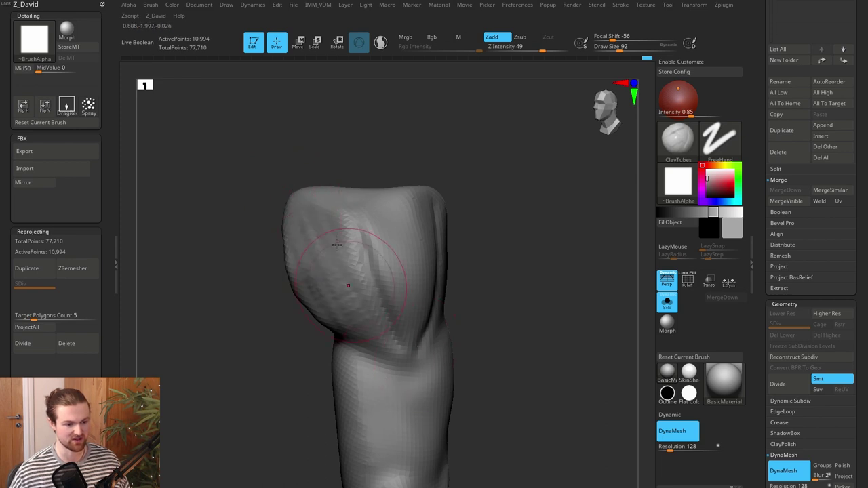
{"action": "left_click_drag", "start_coordinate": [310, 250], "coordinate": [383, 339]}
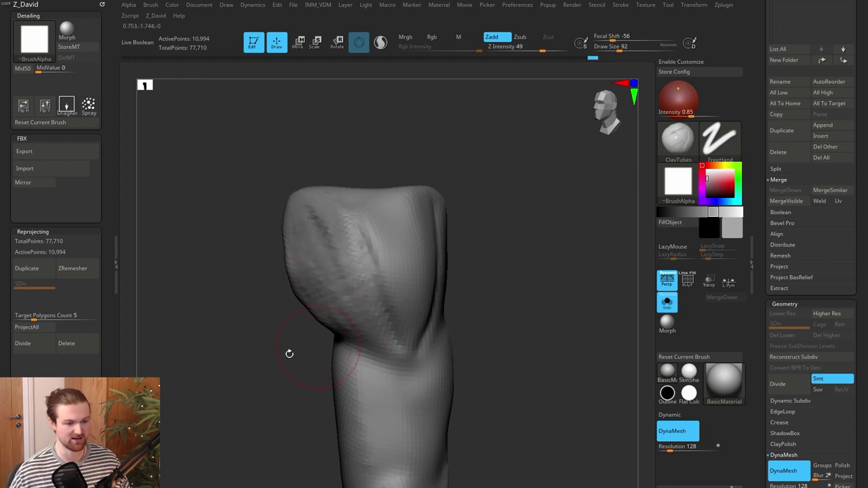
{"action": "left_click_drag", "start_coordinate": [289, 354], "coordinate": [299, 347]}
{"action": "left_click_drag", "start_coordinate": [320, 228], "coordinate": [394, 341]}
{"action": "mouse_move", "coordinate": [489, 326]}
{"action": "left_mouse_down"}
{"action": "mouse_move", "coordinate": [504, 322]}
{"action": "mouse_move", "coordinate": [490, 325]}
{"action": "left_mouse_up"}
{"action": "left_click_drag", "start_coordinate": [312, 220], "coordinate": [356, 328]}
{"action": "mouse_move", "coordinate": [505, 262]}
{"action": "left_mouse_down"}
{"action": "mouse_move", "coordinate": [567, 256]}
{"action": "mouse_move", "coordinate": [507, 264]}
{"action": "left_mouse_up"}
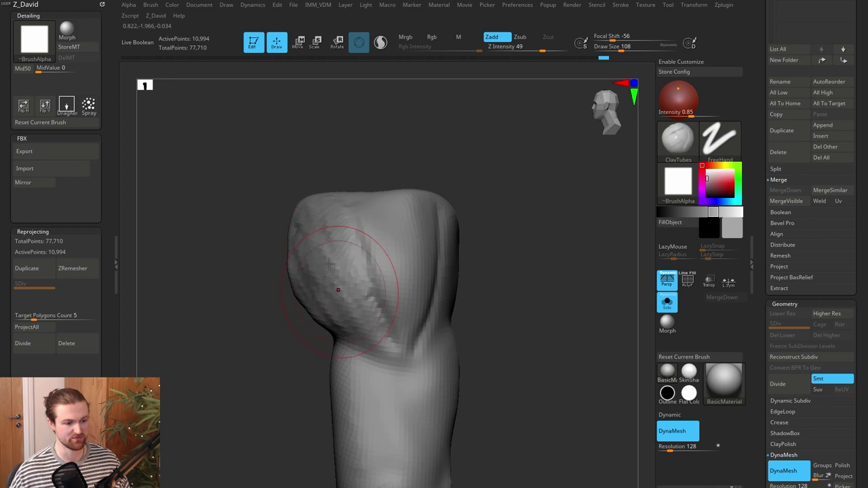
{"action": "mouse_move", "coordinate": [269, 319]}
{"action": "left_mouse_down"}
{"action": "mouse_move", "coordinate": [224, 333]}
{"action": "mouse_move", "coordinate": [275, 327]}
{"action": "left_mouse_up"}
{"action": "key", "text": "ctrl+z"}
Build up the deltoid's middle and rear heads with ClayTubes strokes following the muscle fibers
{"action": "left_click_drag", "start_coordinate": [503, 317], "coordinate": [504, 283]}
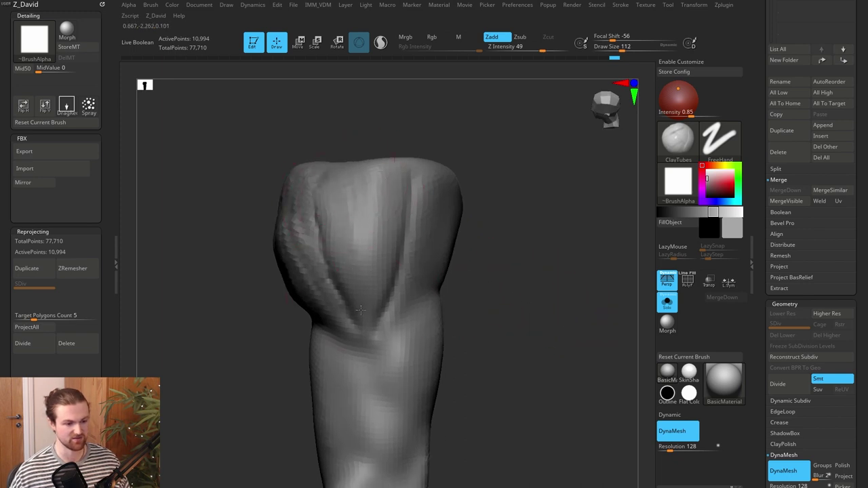
{"action": "left_click_drag", "start_coordinate": [376, 226], "coordinate": [360, 366]}
{"action": "mouse_move", "coordinate": [485, 285]}
{"action": "left_mouse_down"}
{"action": "mouse_move", "coordinate": [508, 265]}
{"action": "mouse_move", "coordinate": [504, 233]}
{"action": "left_mouse_up"}
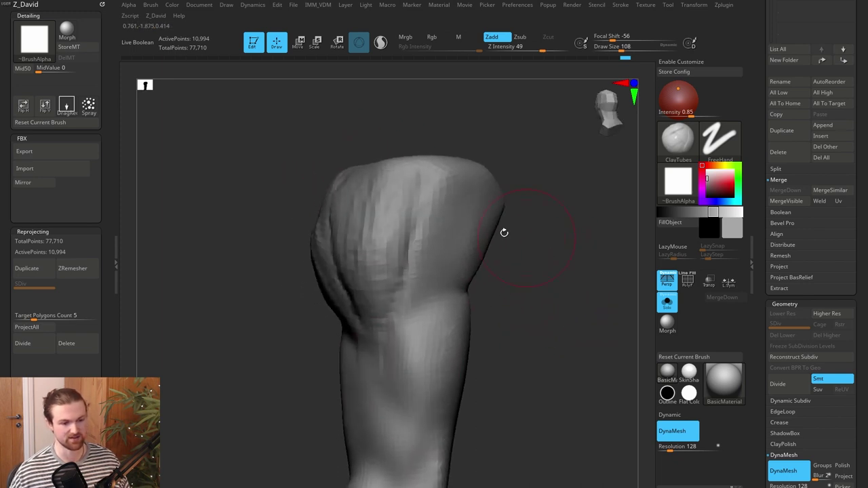
{"action": "mouse_move", "coordinate": [450, 190]}
{"action": "left_mouse_down"}
{"action": "mouse_move", "coordinate": [465, 215]}
{"action": "mouse_move", "coordinate": [476, 208]}
{"action": "mouse_move", "coordinate": [483, 254]}
{"action": "left_mouse_up"}
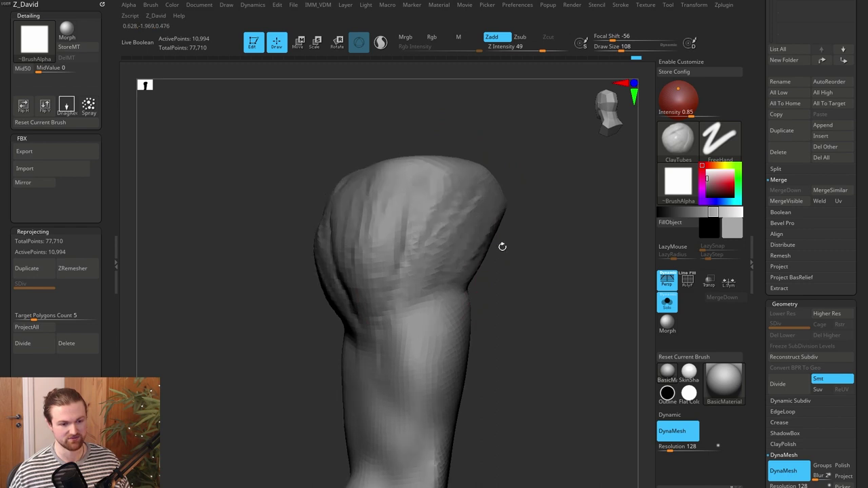
{"action": "left_click_drag", "start_coordinate": [405, 294], "coordinate": [443, 223]}
{"action": "left_click_drag", "start_coordinate": [454, 182], "coordinate": [434, 248]}
{"action": "mouse_move", "coordinate": [521, 316]}
{"action": "left_mouse_down"}
{"action": "mouse_move", "coordinate": [557, 269]}
{"action": "mouse_move", "coordinate": [518, 364]}
{"action": "mouse_move", "coordinate": [532, 401]}
{"action": "left_mouse_up"}
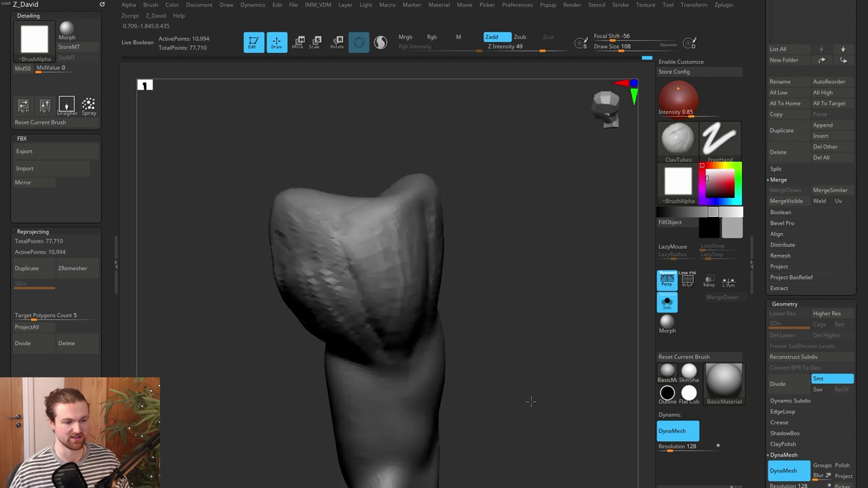
Recut the grooves between the deltoid heads at the muscle's upper edge with a smaller DamStandard brush
{"action": "key", "text": "b"}
{"action": "key", "text": "d"}
{"action": "key", "text": "s"}
{"action": "key", "text": "["}
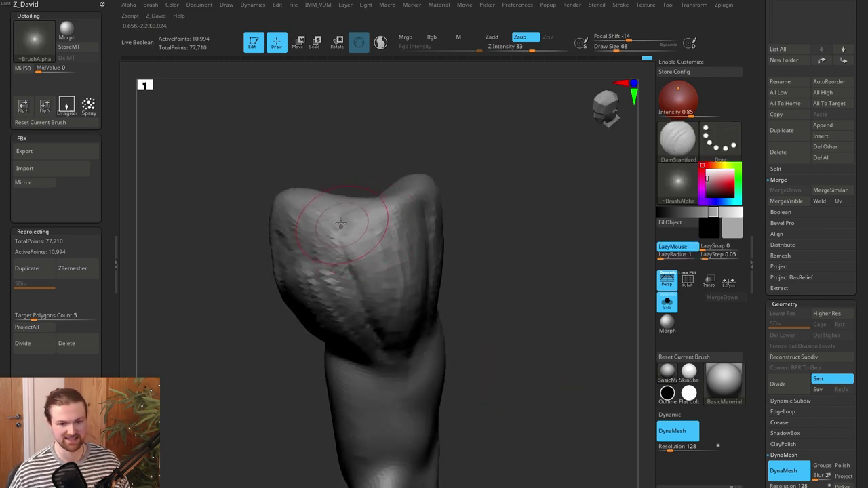
{"action": "left_click_drag", "start_coordinate": [340, 223], "coordinate": [360, 243]}
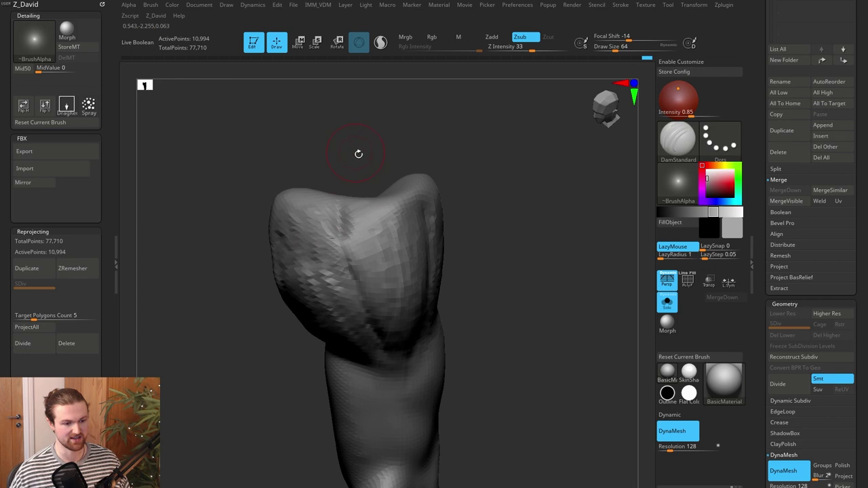
{"action": "left_click_drag", "start_coordinate": [358, 153], "coordinate": [411, 157]}
{"action": "left_click_drag", "start_coordinate": [435, 195], "coordinate": [438, 204]}
{"action": "left_click_drag", "start_coordinate": [405, 141], "coordinate": [435, 98]}
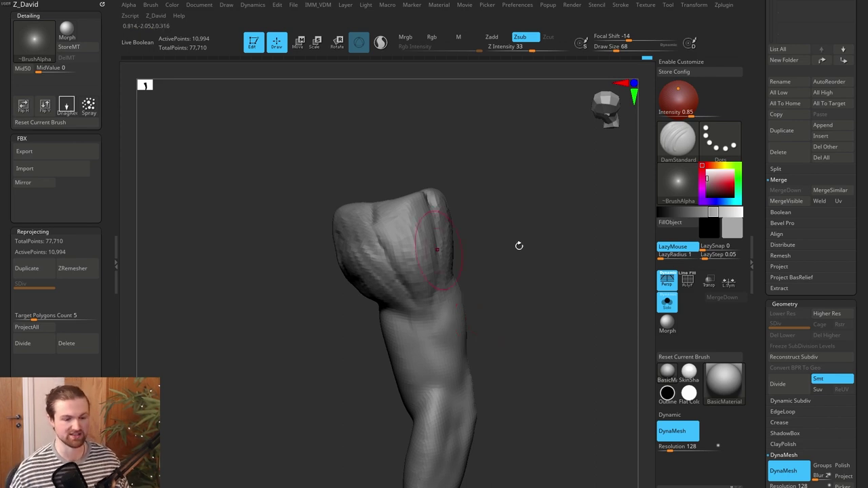
Carve a crease along the deltoid's lower edge and around its tip where it meets the upper arm using DamStandard
{"action": "left_click_drag", "start_coordinate": [534, 289], "coordinate": [534, 280]}
{"action": "left_click_drag", "start_coordinate": [538, 304], "coordinate": [440, 299], "text": "alt"}
{"action": "key", "text": "["}
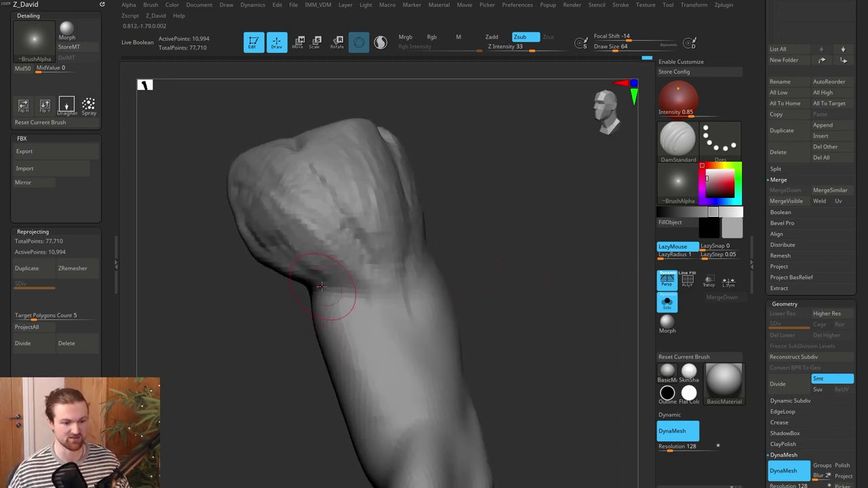
{"action": "left_click_drag", "start_coordinate": [324, 292], "coordinate": [381, 303]}
{"action": "left_click_drag", "start_coordinate": [530, 296], "coordinate": [453, 296]}
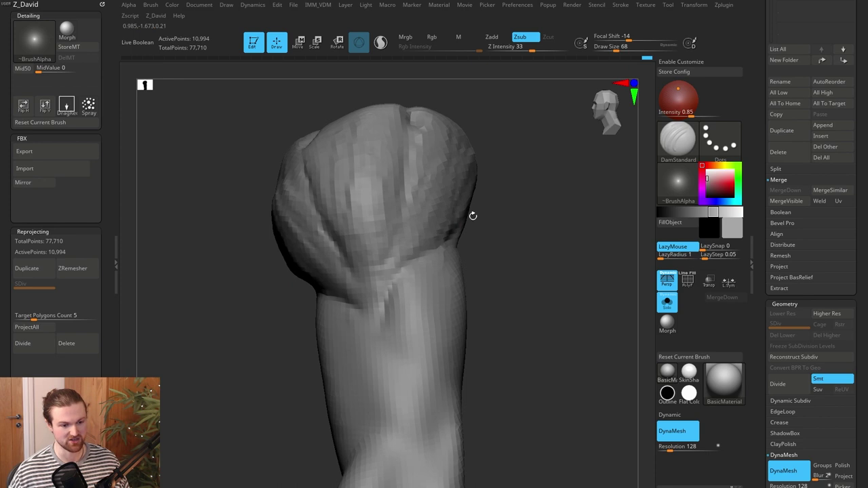
{"action": "left_click_drag", "start_coordinate": [538, 243], "coordinate": [549, 223]}
{"action": "mouse_move", "coordinate": [511, 335]}
{"action": "left_mouse_down"}
{"action": "mouse_move", "coordinate": [541, 331]}
{"action": "mouse_move", "coordinate": [500, 322]}
{"action": "left_mouse_up"}
{"action": "left_click_drag", "start_coordinate": [320, 299], "coordinate": [349, 305]}
{"action": "left_click_drag", "start_coordinate": [480, 306], "coordinate": [448, 317]}
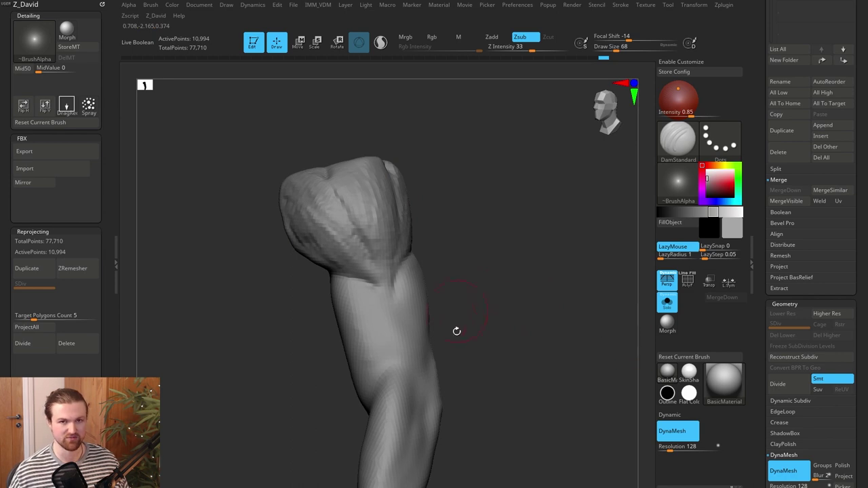
Smooth the surface of the deltoid's front head and turn off Solo to show the whole figure
{"action": "right_click_drag", "start_coordinate": [472, 293], "coordinate": [484, 298], "text": "ctrl"}
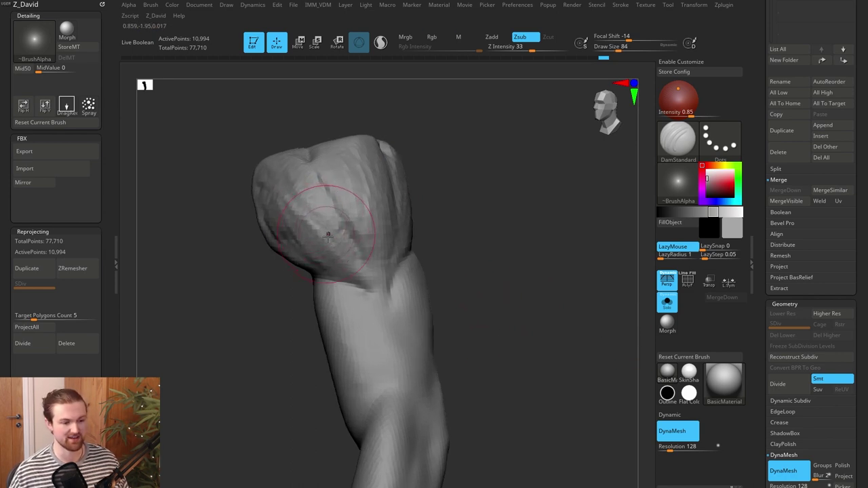
{"action": "left_click_drag", "start_coordinate": [337, 235], "coordinate": [356, 261], "text": "shift"}
{"action": "key", "text": "ctrl"}
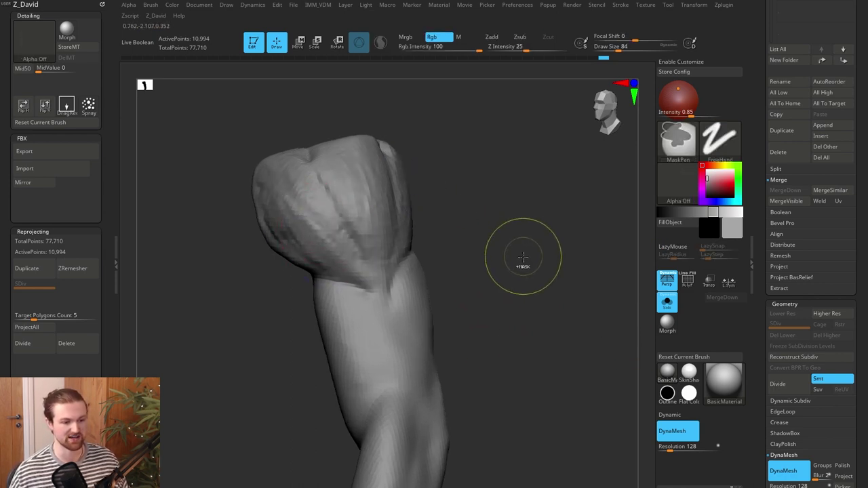
{"action": "right_click_drag", "start_coordinate": [543, 328], "coordinate": [536, 380]}
{"action": "key", "text": "alt+s"}
{"action": "mouse_move", "coordinate": [497, 311]}
{"action": "right_mouse_down"}
{"action": "mouse_move", "coordinate": [539, 369]}
{"action": "mouse_move", "coordinate": [543, 323]}
{"action": "mouse_move", "coordinate": [545, 335]}
{"action": "mouse_move", "coordinate": [576, 322]}
{"action": "right_mouse_up"}
Adjust the deltoid's inner front corner against the chest and collarbone with a larger Move brush
{"action": "key", "text": "b"}
{"action": "key", "text": "m"}
{"action": "key", "text": "v"}
{"action": "key", "text": "]"}
{"action": "left_click_drag", "start_coordinate": [333, 238], "coordinate": [343, 239]}
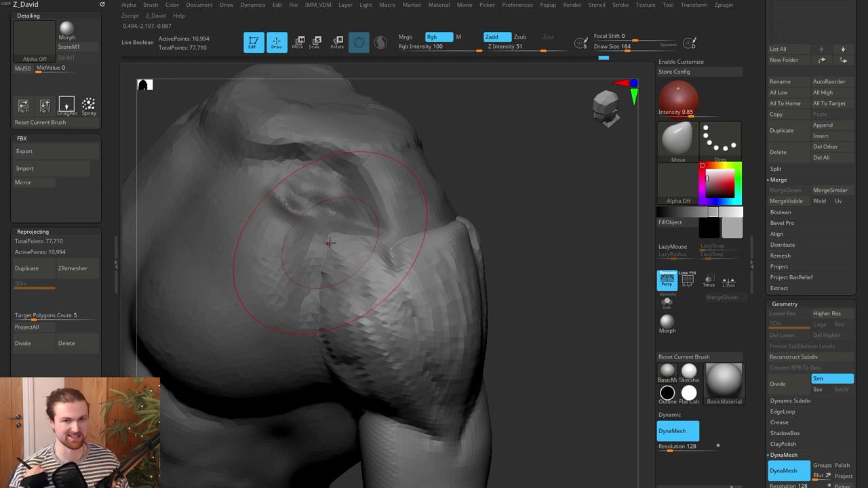
{"action": "mouse_move", "coordinate": [574, 323]}
{"action": "left_mouse_down"}
{"action": "mouse_move", "coordinate": [461, 318]}
{"action": "mouse_move", "coordinate": [624, 290]}
{"action": "left_mouse_up"}
{"action": "left_click_drag", "start_coordinate": [523, 252], "coordinate": [429, 255]}
Refine the deltoid's upper edge where it meets the shoulder with a smaller Move brush, checking it from several sides
{"action": "key", "text": "bracketleft"}
{"action": "key", "text": "bracketleft"}
{"action": "key", "text": "bracketleft"}
{"action": "left_click_drag", "start_coordinate": [358, 206], "coordinate": [361, 227]}
{"action": "mouse_move", "coordinate": [490, 203]}
{"action": "left_mouse_down"}
{"action": "mouse_move", "coordinate": [488, 226]}
{"action": "mouse_move", "coordinate": [445, 256]}
{"action": "left_mouse_up"}
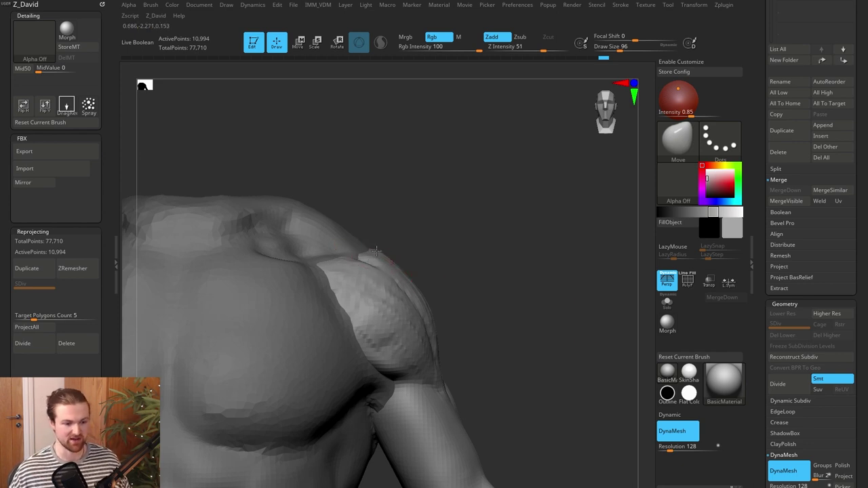
{"action": "left_click_drag", "start_coordinate": [443, 238], "coordinate": [401, 254]}
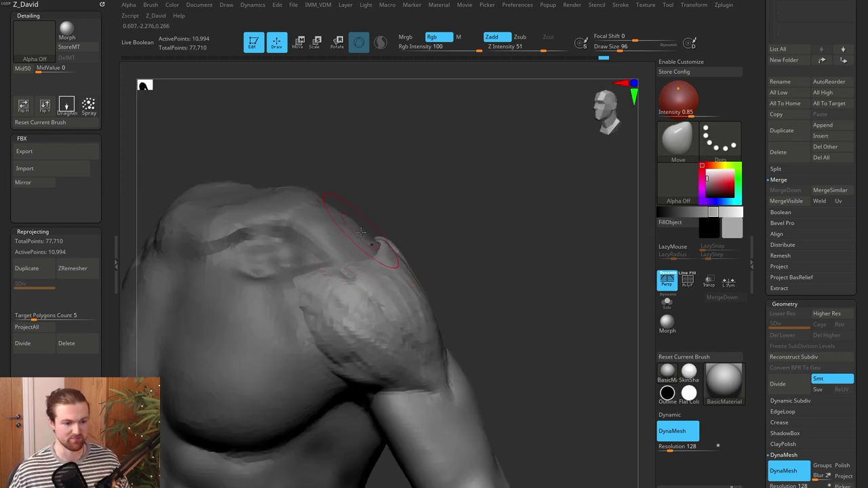
{"action": "left_click_drag", "start_coordinate": [498, 234], "coordinate": [468, 235]}
{"action": "left_click_drag", "start_coordinate": [546, 255], "coordinate": [475, 248]}
{"action": "left_click_drag", "start_coordinate": [496, 149], "coordinate": [439, 148]}
Enlarge the Move brush and reshape the deltoid's upper and rear contour to fit the back of the shoulder
{"action": "key", "text": "]"}
{"action": "key", "text": "]"}
{"action": "key", "text": "]"}
{"action": "key", "text": "]"}
{"action": "key", "text": "]"}
{"action": "key", "text": "]"}
{"action": "key", "text": "]"}
{"action": "key", "text": "]"}
{"action": "key", "text": "]"}
{"action": "key", "text": "]"}
{"action": "left_click_drag", "start_coordinate": [392, 228], "coordinate": [377, 259]}
{"action": "left_click_drag", "start_coordinate": [419, 280], "coordinate": [421, 276]}
{"action": "left_click_drag", "start_coordinate": [234, 276], "coordinate": [285, 281]}
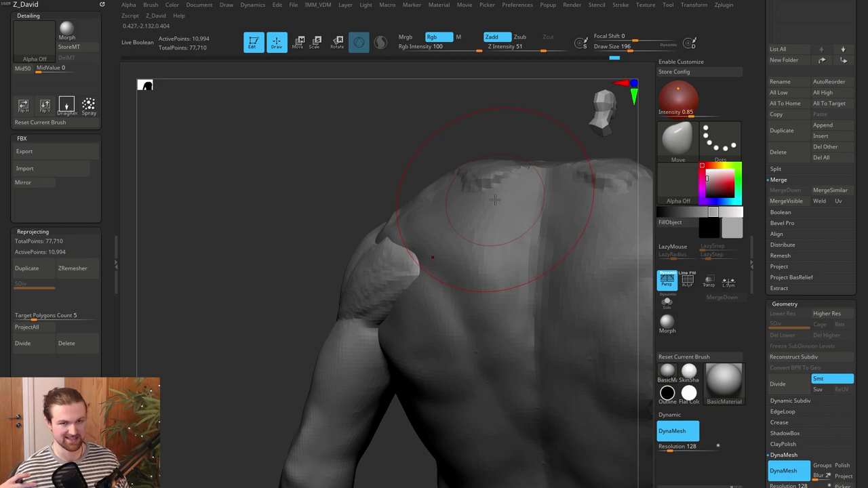
Mark the elbow with a yellow cross, outline the triceps tendon above it, and sketch arrows radiating from the tendon
{"action": "right_click_drag", "start_coordinate": [410, 260], "coordinate": [422, 299], "text": "shift"}
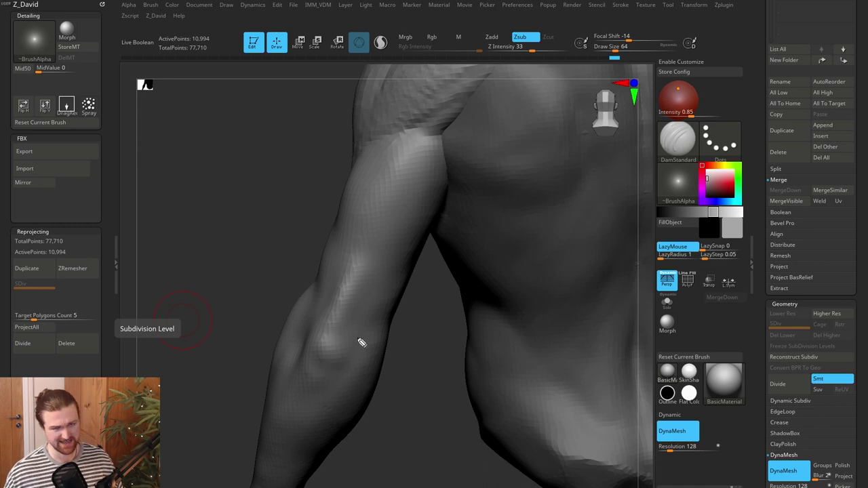
{"action": "mouse_move", "coordinate": [323, 336]}
{"action": "left_mouse_down"}
{"action": "mouse_move", "coordinate": [334, 366]}
{"action": "mouse_move", "coordinate": [319, 363]}
{"action": "left_mouse_up"}
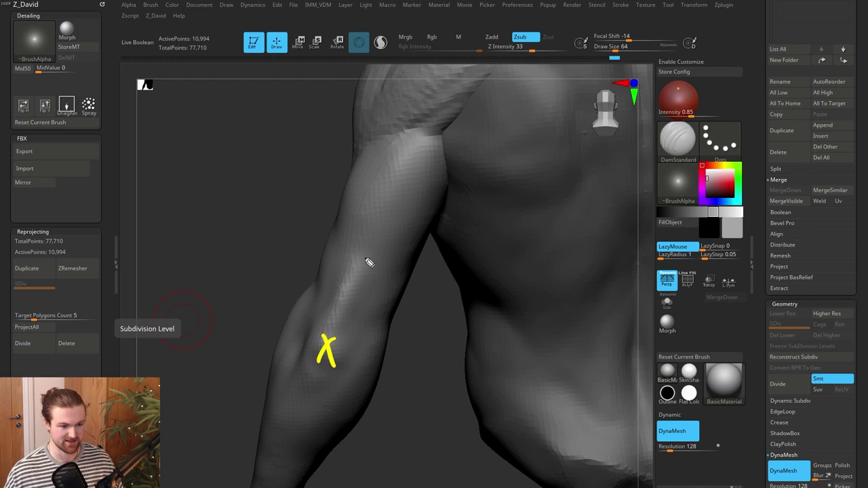
{"action": "mouse_move", "coordinate": [360, 259]}
{"action": "left_mouse_down"}
{"action": "mouse_move", "coordinate": [326, 335]}
{"action": "mouse_move", "coordinate": [331, 350]}
{"action": "mouse_move", "coordinate": [337, 334]}
{"action": "mouse_move", "coordinate": [324, 336]}
{"action": "mouse_move", "coordinate": [324, 347]}
{"action": "mouse_move", "coordinate": [357, 259]}
{"action": "mouse_move", "coordinate": [353, 292]}
{"action": "left_mouse_up"}
{"action": "left_click_drag", "start_coordinate": [324, 348], "coordinate": [336, 334]}
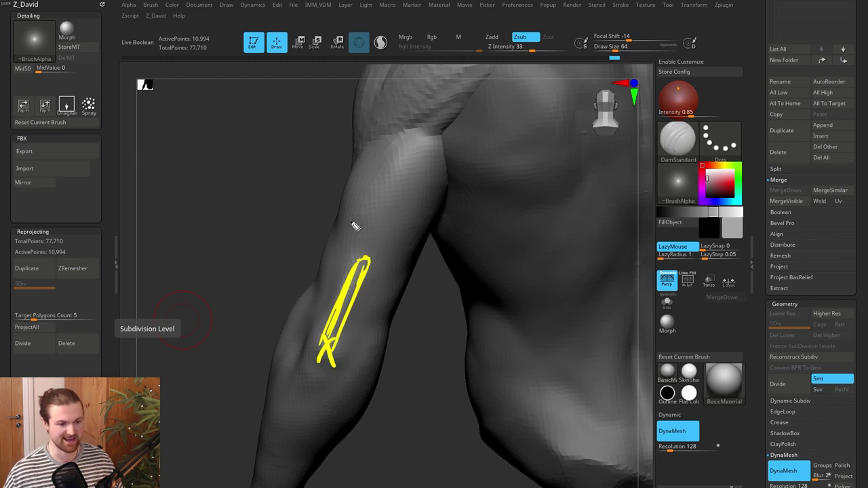
{"action": "mouse_move", "coordinate": [352, 225]}
{"action": "left_mouse_down"}
{"action": "mouse_move", "coordinate": [358, 259]}
{"action": "mouse_move", "coordinate": [393, 210]}
{"action": "mouse_move", "coordinate": [348, 226]}
{"action": "mouse_move", "coordinate": [359, 232]}
{"action": "mouse_move", "coordinate": [396, 220]}
{"action": "left_mouse_up"}
{"action": "mouse_move", "coordinate": [361, 291]}
{"action": "left_mouse_down"}
{"action": "mouse_move", "coordinate": [388, 293]}
{"action": "mouse_move", "coordinate": [384, 306]}
{"action": "left_mouse_up"}
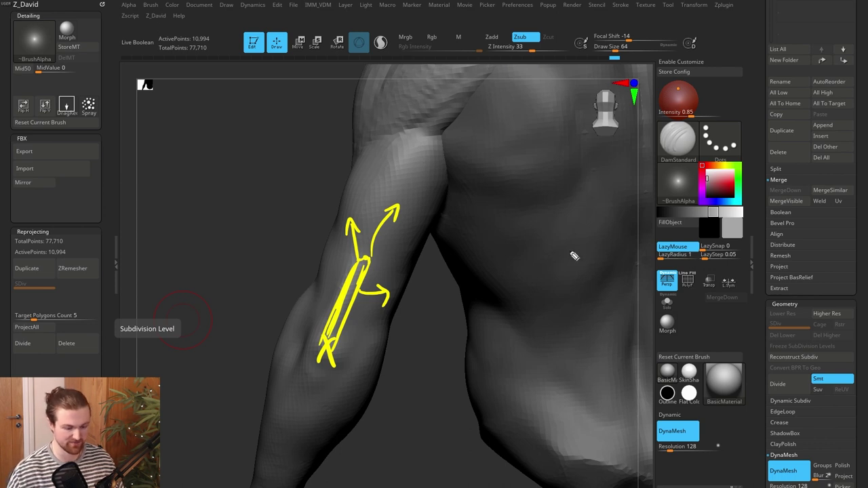
Sketch the triceps heads around the tendon in magenta over the rear upper arm, with fiber lines on the inner side
{"action": "mouse_move", "coordinate": [347, 274]}
{"action": "left_mouse_down"}
{"action": "mouse_move", "coordinate": [350, 184]}
{"action": "mouse_move", "coordinate": [347, 205]}
{"action": "left_mouse_up"}
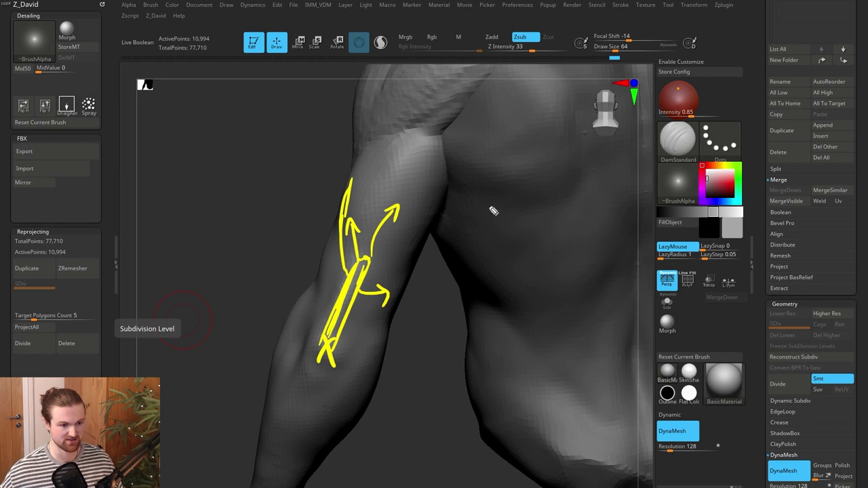
{"action": "mouse_move", "coordinate": [341, 263]}
{"action": "left_mouse_down"}
{"action": "mouse_move", "coordinate": [384, 140]}
{"action": "mouse_move", "coordinate": [423, 127]}
{"action": "left_mouse_up"}
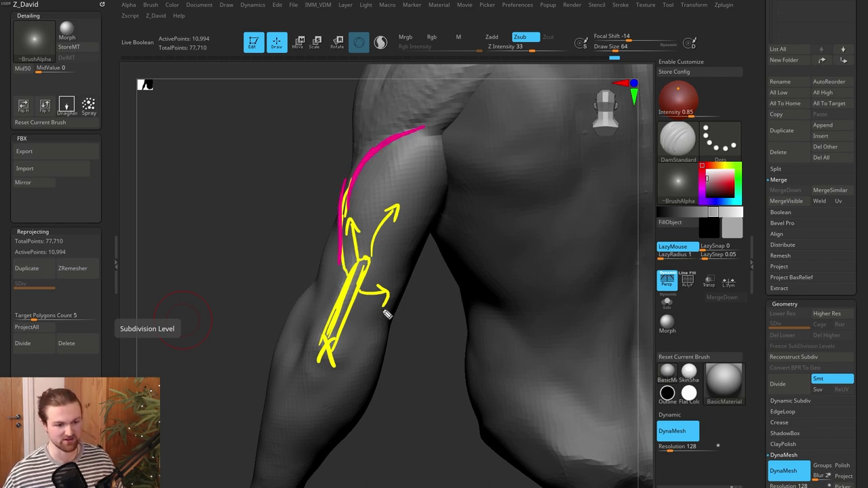
{"action": "mouse_move", "coordinate": [377, 257]}
{"action": "left_mouse_down"}
{"action": "mouse_move", "coordinate": [415, 238]}
{"action": "mouse_move", "coordinate": [419, 259]}
{"action": "mouse_move", "coordinate": [407, 287]}
{"action": "mouse_move", "coordinate": [373, 293]}
{"action": "mouse_move", "coordinate": [411, 279]}
{"action": "left_mouse_up"}
{"action": "mouse_move", "coordinate": [397, 245]}
{"action": "left_mouse_down"}
{"action": "mouse_move", "coordinate": [369, 258]}
{"action": "mouse_move", "coordinate": [361, 274]}
{"action": "mouse_move", "coordinate": [407, 263]}
{"action": "mouse_move", "coordinate": [407, 185]}
{"action": "left_mouse_up"}
{"action": "left_click_drag", "start_coordinate": [385, 226], "coordinate": [419, 165]}
{"action": "left_click_drag", "start_coordinate": [394, 203], "coordinate": [435, 145]}
{"action": "mouse_move", "coordinate": [411, 165]}
{"action": "left_mouse_down"}
{"action": "mouse_move", "coordinate": [443, 139]}
{"action": "mouse_move", "coordinate": [397, 183]}
{"action": "mouse_move", "coordinate": [432, 132]}
{"action": "mouse_move", "coordinate": [445, 158]}
{"action": "mouse_move", "coordinate": [430, 213]}
{"action": "mouse_move", "coordinate": [417, 225]}
{"action": "left_mouse_up"}
{"action": "left_click_drag", "start_coordinate": [438, 196], "coordinate": [382, 251]}
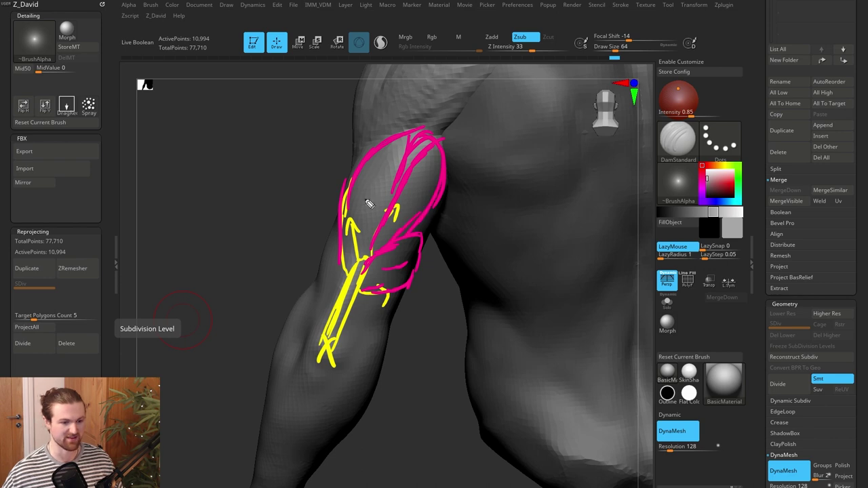
{"action": "mouse_move", "coordinate": [340, 230]}
{"action": "left_mouse_down"}
{"action": "mouse_move", "coordinate": [350, 176]}
{"action": "mouse_move", "coordinate": [382, 139]}
{"action": "mouse_move", "coordinate": [399, 167]}
{"action": "mouse_move", "coordinate": [338, 267]}
{"action": "left_mouse_up"}
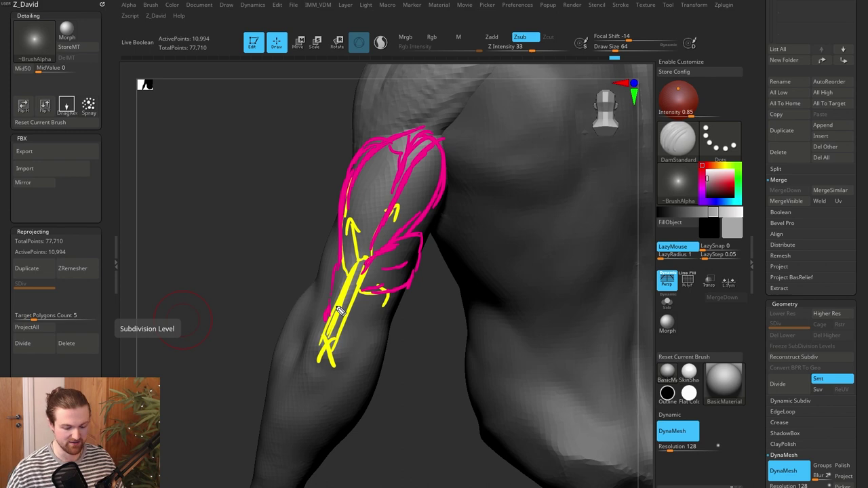
Add fiber-direction strokes to the triceps heads in the magenta sketch on the rear upper arm
{"action": "left_click_drag", "start_coordinate": [395, 254], "coordinate": [393, 279]}
{"action": "left_click_drag", "start_coordinate": [408, 185], "coordinate": [424, 202]}
{"action": "left_click_drag", "start_coordinate": [363, 175], "coordinate": [364, 202]}
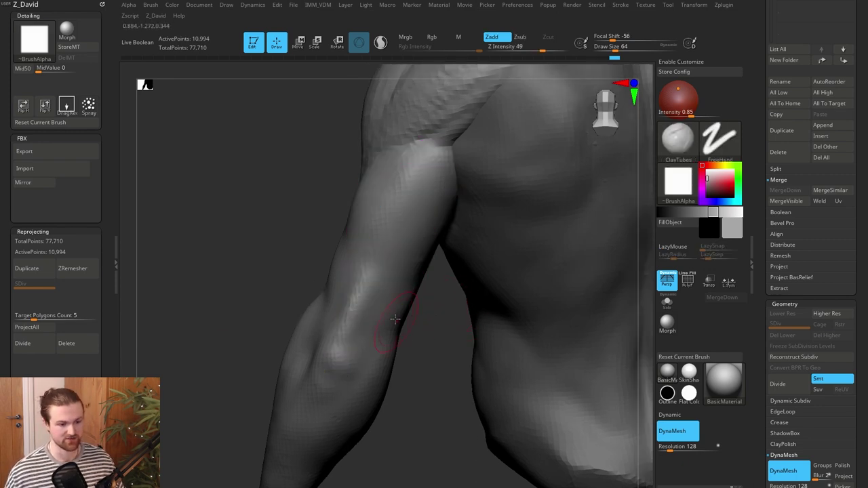
Build up the triceps tendon with the ClayTubes brush as a narrow raised band running upward from the elbow
{"action": "mouse_move", "coordinate": [411, 426]}
{"action": "right_mouse_down"}
{"action": "mouse_move", "coordinate": [422, 437]}
{"action": "mouse_move", "coordinate": [390, 395]}
{"action": "right_mouse_up"}
{"action": "right_click_drag", "start_coordinate": [383, 441], "coordinate": [363, 435]}
{"action": "left_click_drag", "start_coordinate": [356, 314], "coordinate": [340, 360]}
{"action": "mouse_move", "coordinate": [346, 364]}
{"action": "right_mouse_down"}
{"action": "mouse_move", "coordinate": [280, 372]}
{"action": "mouse_move", "coordinate": [270, 351]}
{"action": "right_mouse_up"}
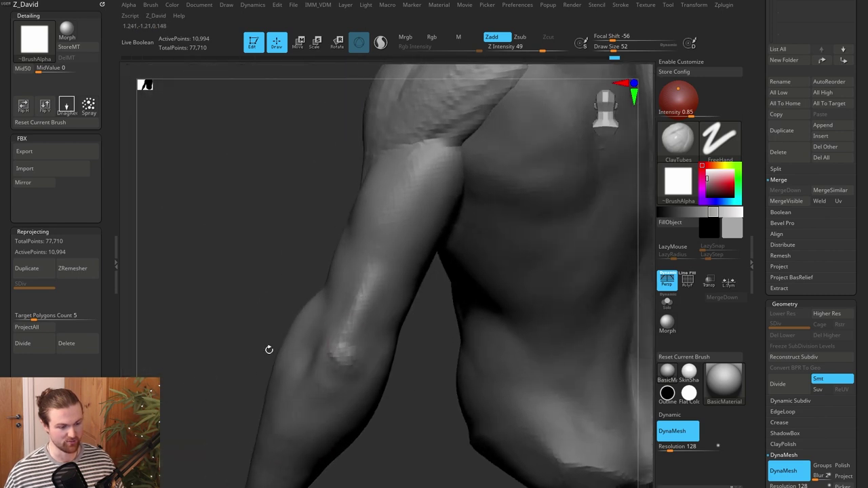
{"action": "mouse_move", "coordinate": [360, 331]}
{"action": "left_mouse_down"}
{"action": "mouse_move", "coordinate": [356, 300]}
{"action": "mouse_move", "coordinate": [366, 280]}
{"action": "left_mouse_up"}
{"action": "mouse_move", "coordinate": [247, 342]}
{"action": "right_mouse_down"}
{"action": "mouse_move", "coordinate": [285, 347]}
{"action": "mouse_move", "coordinate": [261, 339]}
{"action": "mouse_move", "coordinate": [382, 296]}
{"action": "right_mouse_up"}
{"action": "mouse_move", "coordinate": [442, 333]}
{"action": "right_mouse_down"}
{"action": "mouse_move", "coordinate": [444, 349]}
{"action": "mouse_move", "coordinate": [409, 333]}
{"action": "right_mouse_up"}
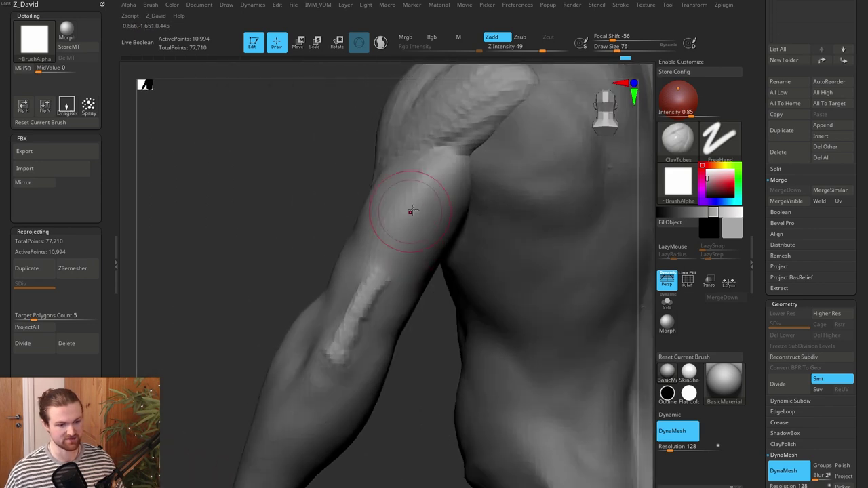
Build up the long and lateral triceps heads around the tendon with larger ClayTubes strokes, plus the medial head above the inner elbow
{"action": "mouse_move", "coordinate": [398, 249]}
{"action": "left_mouse_down"}
{"action": "mouse_move", "coordinate": [414, 217]}
{"action": "mouse_move", "coordinate": [403, 259]}
{"action": "left_mouse_up"}
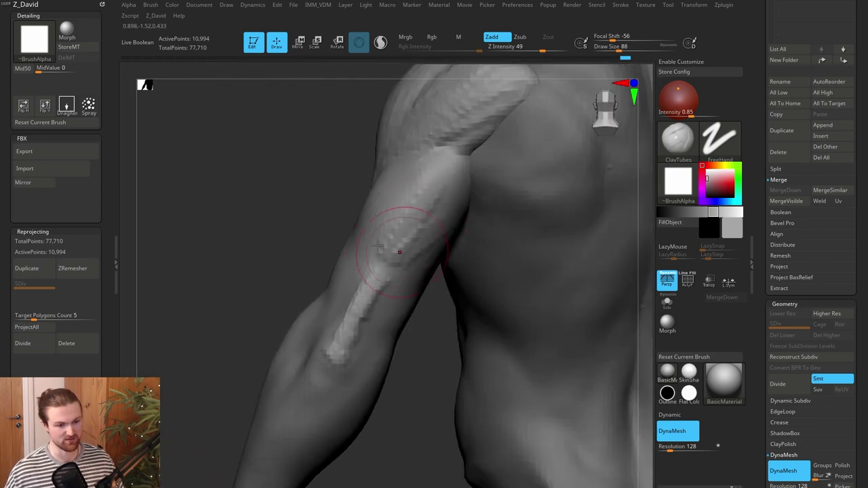
{"action": "right_click_drag", "start_coordinate": [404, 259], "coordinate": [384, 222]}
{"action": "left_click_drag", "start_coordinate": [383, 222], "coordinate": [380, 249]}
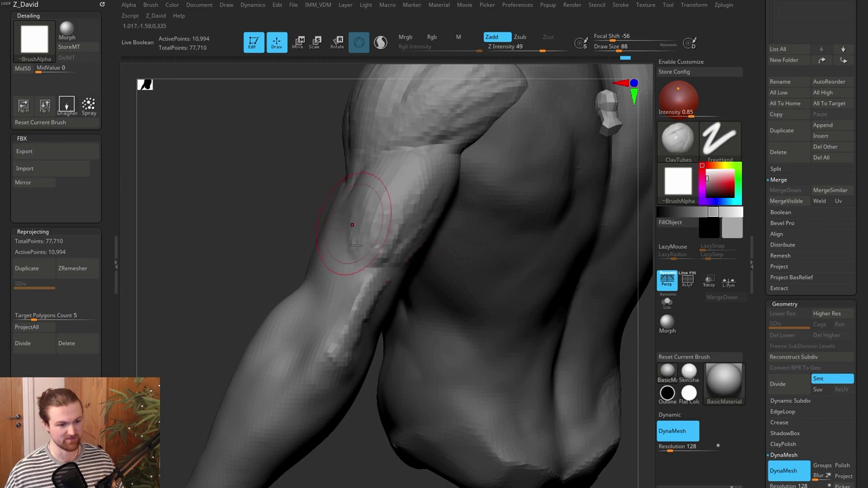
{"action": "right_click_drag", "start_coordinate": [258, 214], "coordinate": [411, 281]}
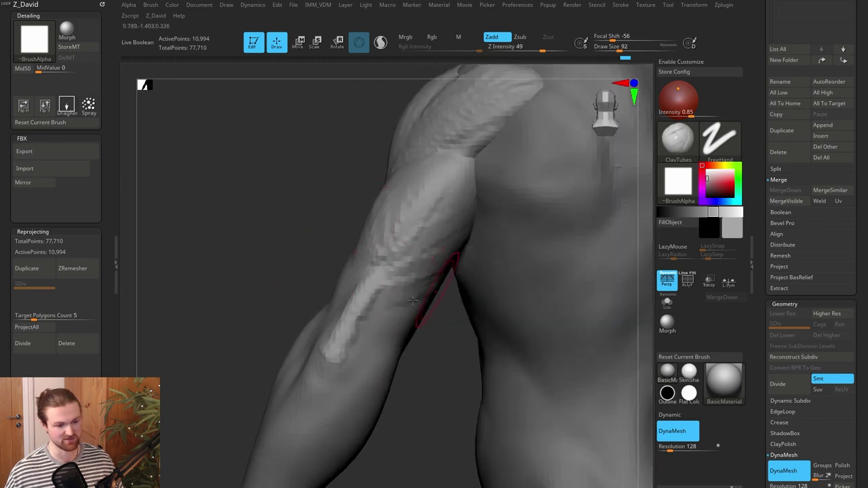
{"action": "mouse_move", "coordinate": [402, 321]}
{"action": "right_mouse_down"}
{"action": "mouse_move", "coordinate": [403, 414]}
{"action": "mouse_move", "coordinate": [391, 310]}
{"action": "right_mouse_up"}
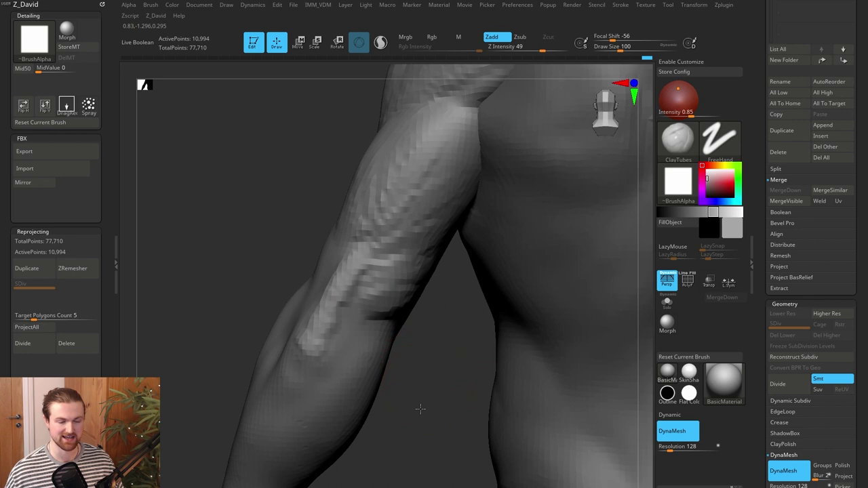
{"action": "right_click_drag", "start_coordinate": [420, 409], "coordinate": [262, 310]}
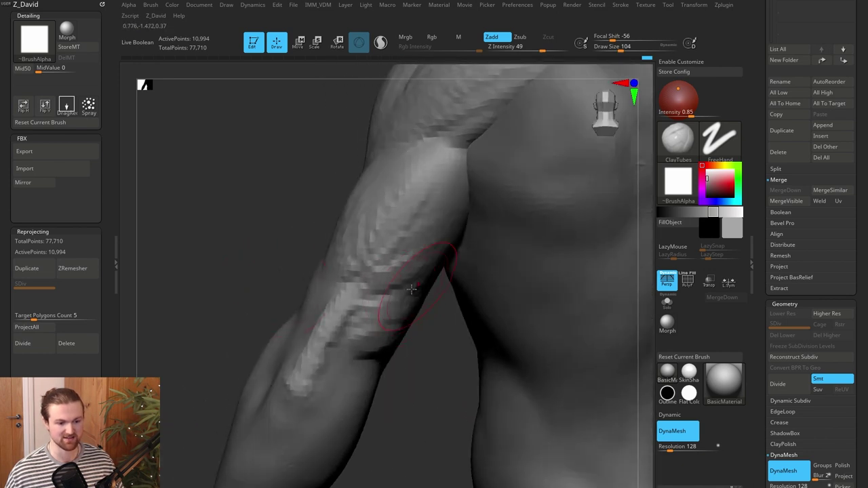
Add more ClayTubes volume over the inner and outer triceps heads on the rear upper arm
{"action": "left_click_drag", "start_coordinate": [435, 389], "coordinate": [418, 421], "text": "alt"}
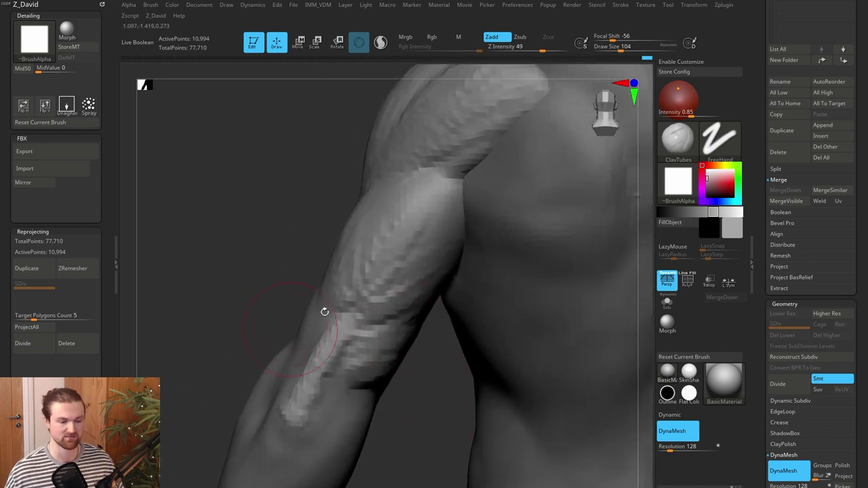
{"action": "mouse_move", "coordinate": [442, 250]}
{"action": "left_mouse_down"}
{"action": "mouse_move", "coordinate": [396, 285]}
{"action": "mouse_move", "coordinate": [422, 249]}
{"action": "left_mouse_up"}
{"action": "left_click_drag", "start_coordinate": [395, 279], "coordinate": [431, 233]}
{"action": "mouse_move", "coordinate": [388, 284]}
{"action": "left_mouse_down"}
{"action": "mouse_move", "coordinate": [449, 189]}
{"action": "mouse_move", "coordinate": [401, 261]}
{"action": "left_mouse_up"}
{"action": "left_click_drag", "start_coordinate": [310, 293], "coordinate": [281, 296]}
{"action": "mouse_move", "coordinate": [353, 285]}
{"action": "left_mouse_down"}
{"action": "mouse_move", "coordinate": [329, 284]}
{"action": "mouse_move", "coordinate": [347, 234]}
{"action": "left_mouse_up"}
{"action": "left_click_drag", "start_coordinate": [268, 298], "coordinate": [198, 299]}
Reduce ClayTubes to draw size 60 and fill in the outer arm just above the elbow, beside the triceps tendon
{"action": "key", "text": "["}
{"action": "key", "text": "["}
{"action": "key", "text": "["}
{"action": "key", "text": "["}
{"action": "key", "text": "["}
{"action": "mouse_move", "coordinate": [311, 299]}
{"action": "left_mouse_down"}
{"action": "mouse_move", "coordinate": [293, 373]}
{"action": "mouse_move", "coordinate": [317, 286]}
{"action": "mouse_move", "coordinate": [294, 337]}
{"action": "left_mouse_up"}
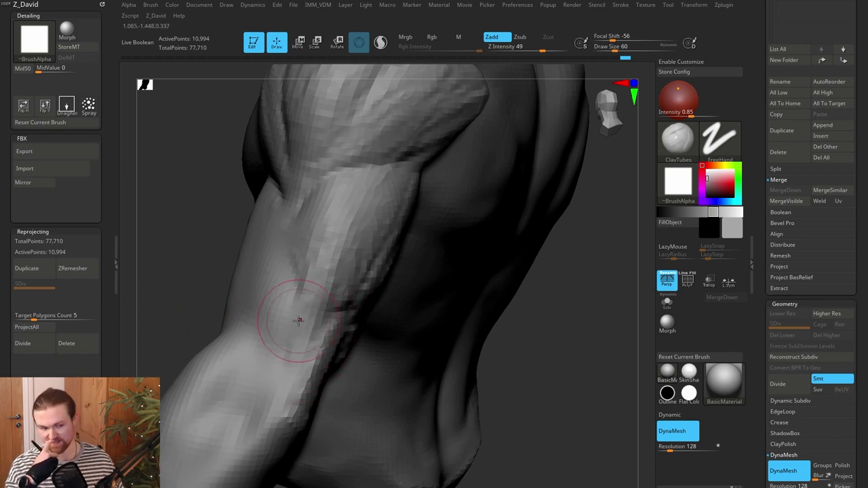
{"action": "left_click_drag", "start_coordinate": [593, 407], "coordinate": [565, 419]}
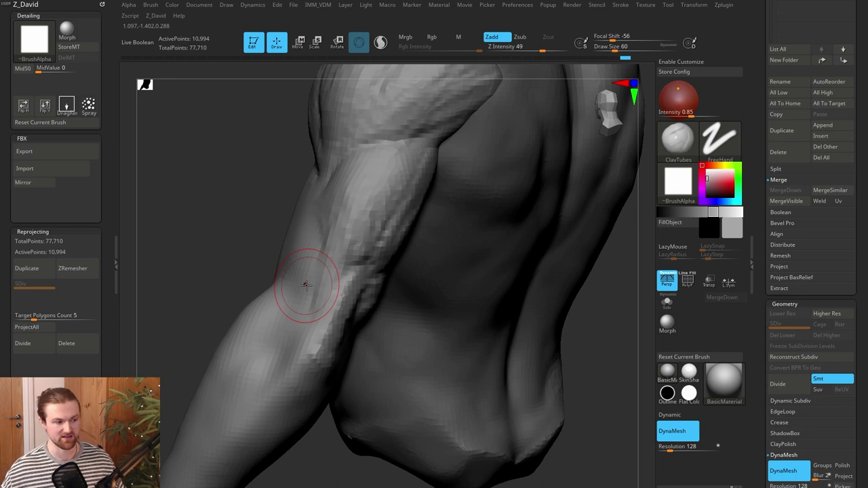
{"action": "left_click_drag", "start_coordinate": [206, 317], "coordinate": [222, 307]}
Carve the groove between the triceps tendon and the outer elbow with the DamStandard brush at draw size 40
{"action": "key", "text": "b"}
{"action": "key", "text": "d"}
{"action": "key", "text": "s"}
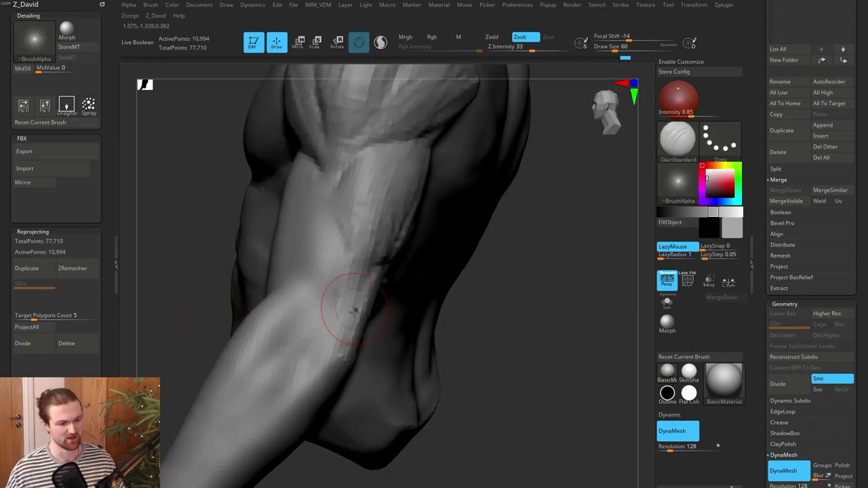
{"action": "key", "text": "bracketleft"}
{"action": "key", "text": "bracketleft"}
{"action": "left_click_drag", "start_coordinate": [334, 283], "coordinate": [328, 317]}
{"action": "left_click_drag", "start_coordinate": [597, 346], "coordinate": [447, 354]}
{"action": "mouse_move", "coordinate": [203, 291]}
{"action": "left_mouse_down"}
{"action": "mouse_move", "coordinate": [291, 287]}
{"action": "mouse_move", "coordinate": [380, 322]}
{"action": "left_mouse_up"}
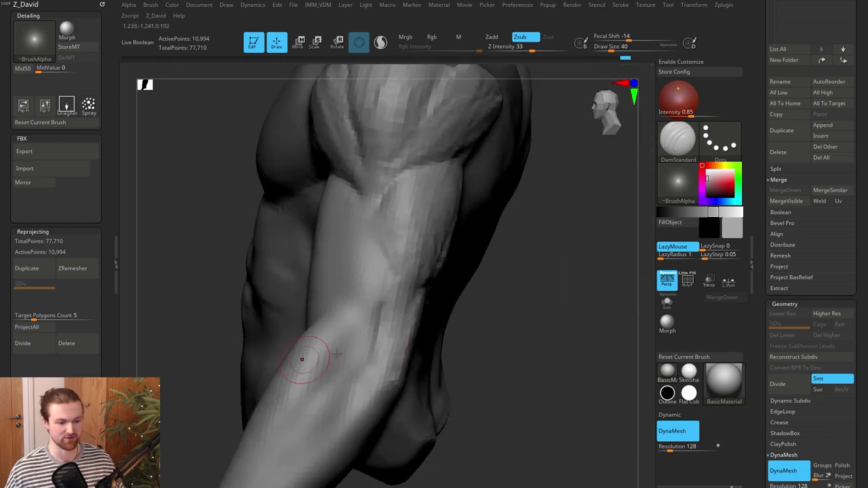
Sketch the biceps in blue as a cylinder with cross-contour lines along the front of the upper arm
{"action": "left_click_drag", "start_coordinate": [536, 374], "coordinate": [514, 417], "text": "alt"}
{"action": "left_click_drag", "start_coordinate": [527, 378], "coordinate": [561, 344]}
{"action": "mouse_move", "coordinate": [498, 265]}
{"action": "left_mouse_down"}
{"action": "mouse_move", "coordinate": [431, 258]}
{"action": "mouse_move", "coordinate": [498, 271]}
{"action": "left_mouse_up"}
{"action": "left_click_drag", "start_coordinate": [504, 310], "coordinate": [451, 329]}
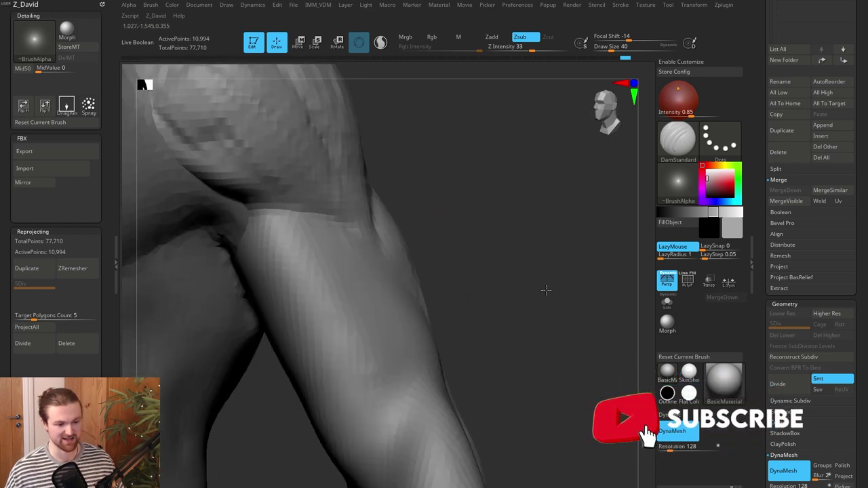
{"action": "left_click_drag", "start_coordinate": [546, 290], "coordinate": [573, 288]}
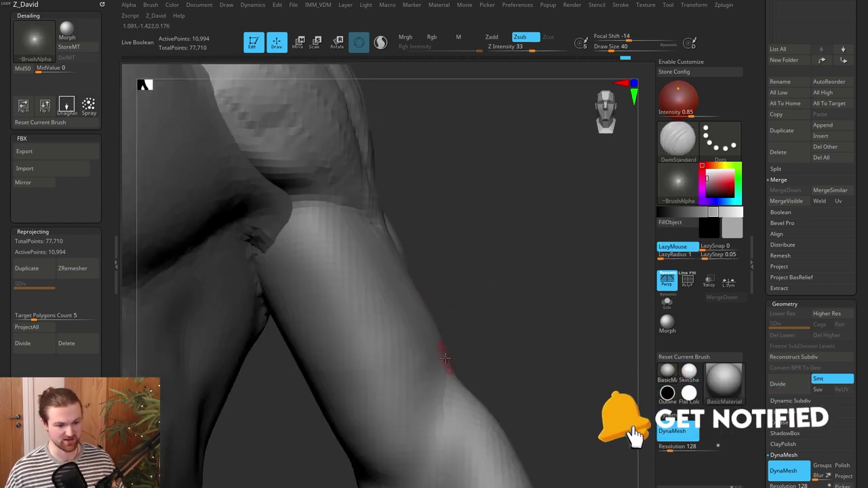
{"action": "mouse_move", "coordinate": [486, 296]}
{"action": "left_mouse_down", "text": "shift"}
{"action": "mouse_move", "coordinate": [509, 300]}
{"action": "mouse_move", "coordinate": [498, 339]}
{"action": "mouse_move", "coordinate": [504, 334]}
{"action": "left_mouse_up", "text": "shift"}
{"action": "left_click", "coordinate": [116, 268]}
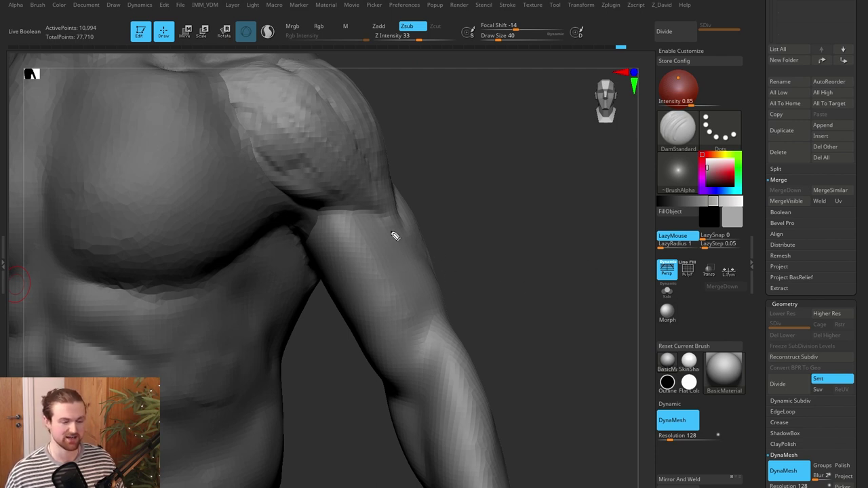
{"action": "left_click_drag", "start_coordinate": [304, 221], "coordinate": [354, 214]}
{"action": "mouse_move", "coordinate": [299, 221]}
{"action": "left_mouse_down"}
{"action": "mouse_move", "coordinate": [293, 207]}
{"action": "mouse_move", "coordinate": [346, 196]}
{"action": "mouse_move", "coordinate": [405, 317]}
{"action": "mouse_move", "coordinate": [421, 350]}
{"action": "mouse_move", "coordinate": [399, 381]}
{"action": "mouse_move", "coordinate": [379, 384]}
{"action": "left_mouse_up"}
{"action": "left_click_drag", "start_coordinate": [295, 223], "coordinate": [384, 388]}
{"action": "left_click_drag", "start_coordinate": [319, 259], "coordinate": [355, 253]}
{"action": "left_click_drag", "start_coordinate": [348, 311], "coordinate": [379, 295]}
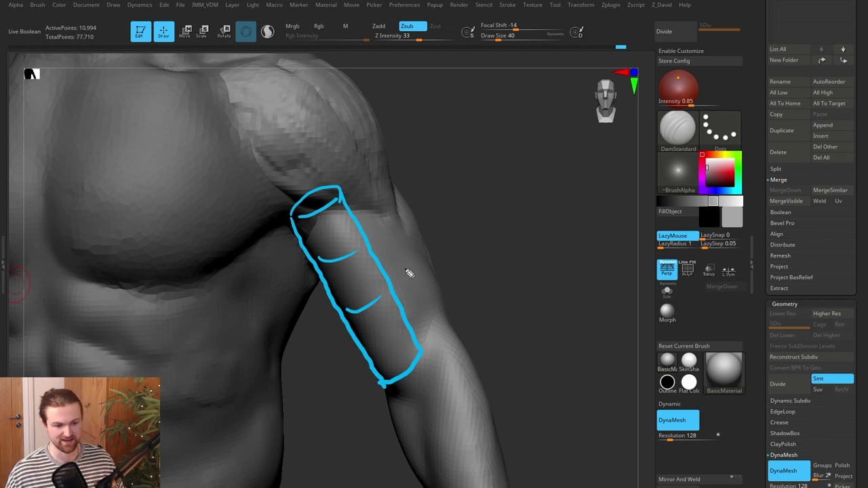
Sketch the two upper biceps tendons running into the shoulder and the lower tendon tapering into the elbow
{"action": "left_click_drag", "start_coordinate": [327, 220], "coordinate": [306, 126]}
{"action": "left_click_drag", "start_coordinate": [340, 203], "coordinate": [312, 120]}
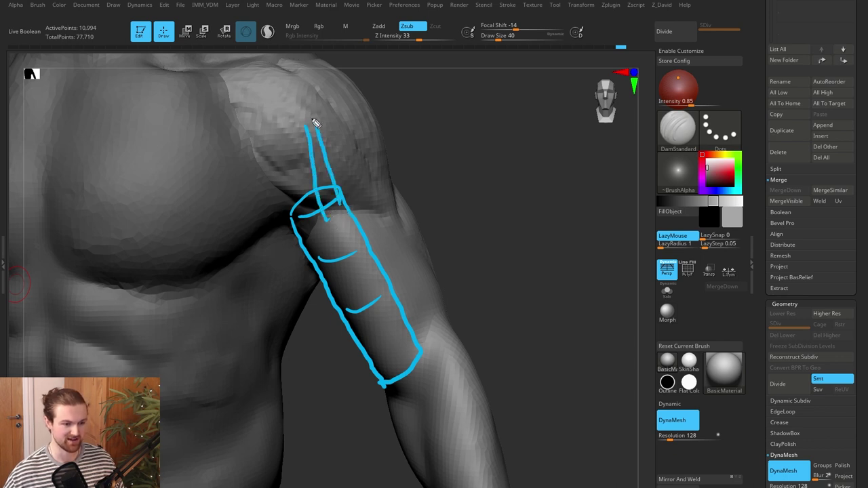
{"action": "mouse_move", "coordinate": [300, 231]}
{"action": "left_mouse_down"}
{"action": "mouse_move", "coordinate": [263, 141]}
{"action": "mouse_move", "coordinate": [324, 210]}
{"action": "left_mouse_up"}
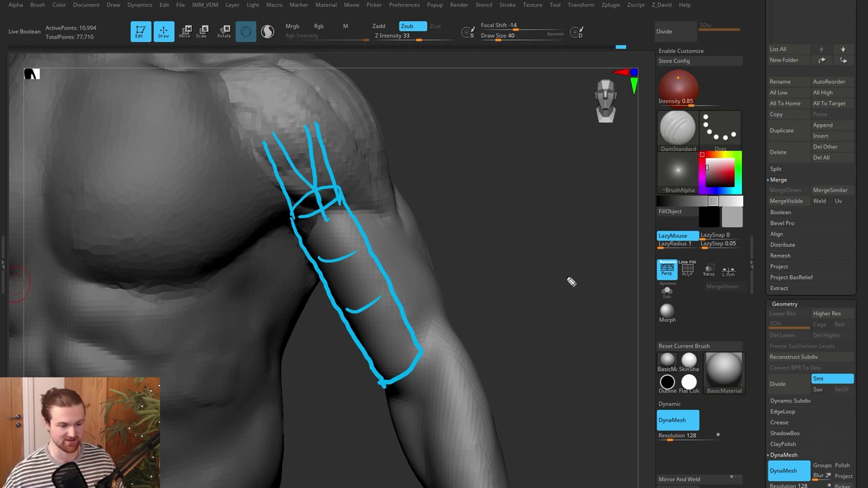
{"action": "left_click_drag", "start_coordinate": [390, 387], "coordinate": [405, 393]}
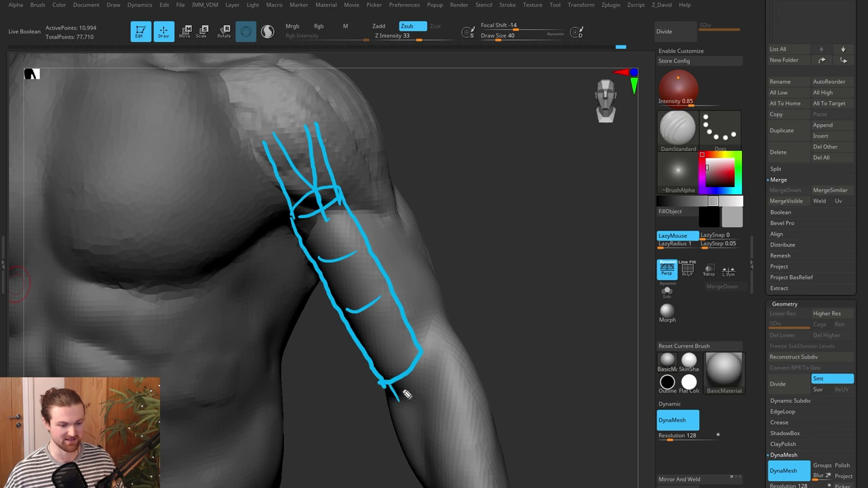
{"action": "left_click_drag", "start_coordinate": [420, 363], "coordinate": [419, 405]}
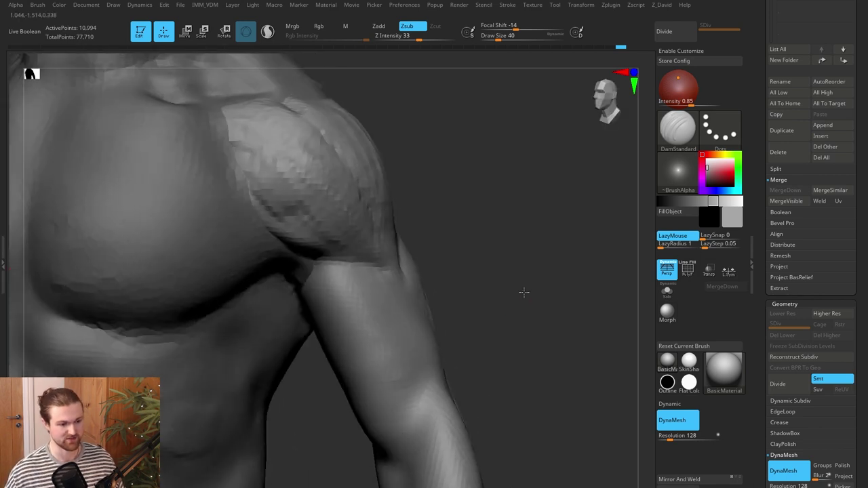
Enlarge the brush and mask the deltoid to protect it from edits to the arm below
{"action": "mouse_move", "coordinate": [523, 293]}
{"action": "left_mouse_down"}
{"action": "mouse_move", "coordinate": [510, 330]}
{"action": "mouse_move", "coordinate": [474, 259]}
{"action": "left_mouse_up"}
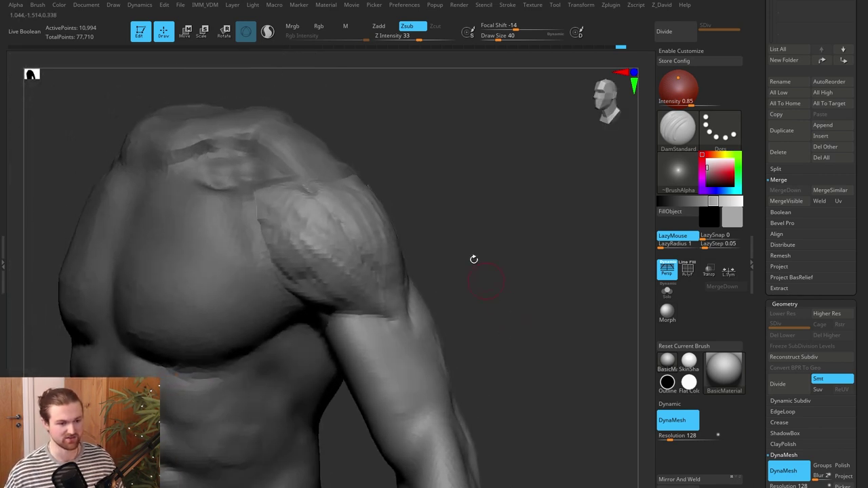
{"action": "key", "text": "bracketright"}
{"action": "key", "text": "bracketright"}
{"action": "key", "text": "bracketright"}
{"action": "mouse_move", "coordinate": [365, 268]}
{"action": "left_mouse_down", "text": "ctrl"}
{"action": "mouse_move", "coordinate": [355, 264]}
{"action": "mouse_move", "coordinate": [390, 287]}
{"action": "mouse_move", "coordinate": [314, 282]}
{"action": "mouse_move", "coordinate": [305, 249]}
{"action": "mouse_move", "coordinate": [348, 216]}
{"action": "mouse_move", "coordinate": [350, 253]}
{"action": "mouse_move", "coordinate": [292, 208]}
{"action": "mouse_move", "coordinate": [344, 212]}
{"action": "left_mouse_up", "text": "ctrl"}
{"action": "left_click_drag", "start_coordinate": [404, 210], "coordinate": [305, 213]}
{"action": "mouse_move", "coordinate": [448, 200]}
{"action": "left_mouse_down", "text": "ctrl"}
{"action": "mouse_move", "coordinate": [428, 235]}
{"action": "mouse_move", "coordinate": [399, 218]}
{"action": "mouse_move", "coordinate": [387, 180]}
{"action": "mouse_move", "coordinate": [373, 177]}
{"action": "left_mouse_up", "text": "ctrl"}
{"action": "mouse_move", "coordinate": [509, 207]}
{"action": "left_mouse_down"}
{"action": "mouse_move", "coordinate": [571, 213]}
{"action": "mouse_move", "coordinate": [534, 240]}
{"action": "mouse_move", "coordinate": [569, 238]}
{"action": "left_mouse_up"}
Pull the top of the biceps up and inward toward the armpit with an enlarged Move brush
{"action": "key", "text": "b"}
{"action": "key", "text": "m"}
{"action": "key", "text": "v"}
{"action": "mouse_move", "coordinate": [550, 268]}
{"action": "left_mouse_down"}
{"action": "mouse_move", "coordinate": [533, 279]}
{"action": "mouse_move", "coordinate": [538, 295]}
{"action": "mouse_move", "coordinate": [568, 261]}
{"action": "left_mouse_up"}
{"action": "key", "text": "bracketright"}
{"action": "left_click_drag", "start_coordinate": [365, 287], "coordinate": [355, 274]}
{"action": "left_click_drag", "start_coordinate": [579, 188], "coordinate": [532, 177], "text": "shift"}
{"action": "left_click_drag", "start_coordinate": [339, 272], "coordinate": [325, 265]}
{"action": "left_click_drag", "start_coordinate": [487, 272], "coordinate": [502, 281]}
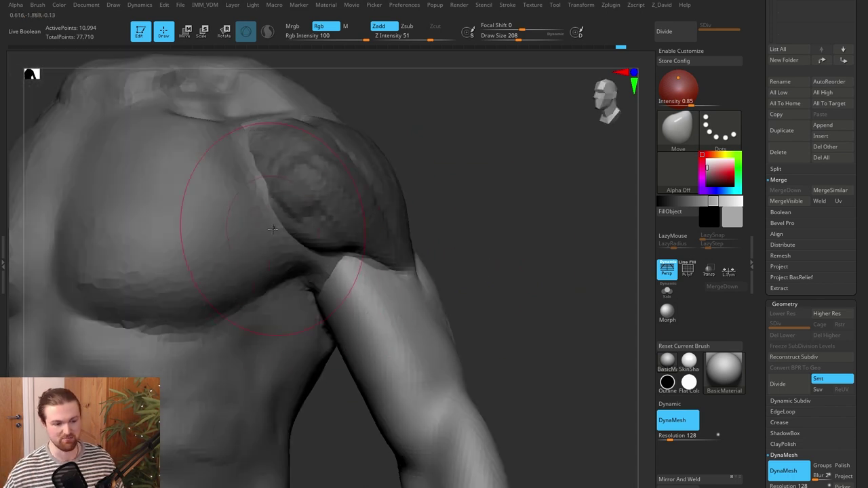
Carve the outer edge of the biceps from below the deltoid down to the elbow with the DamStandard brush
{"action": "left_click_drag", "start_coordinate": [558, 346], "coordinate": [547, 266], "text": "alt"}
{"action": "key", "text": "b"}
{"action": "key", "text": "d"}
{"action": "key", "text": "s"}
{"action": "left_click_drag", "start_coordinate": [577, 319], "coordinate": [521, 323]}
{"action": "mouse_move", "coordinate": [557, 268]}
{"action": "left_mouse_down"}
{"action": "mouse_move", "coordinate": [600, 266]}
{"action": "mouse_move", "coordinate": [578, 265]}
{"action": "left_mouse_up"}
{"action": "key", "text": "bracketleft"}
{"action": "key", "text": "bracketleft"}
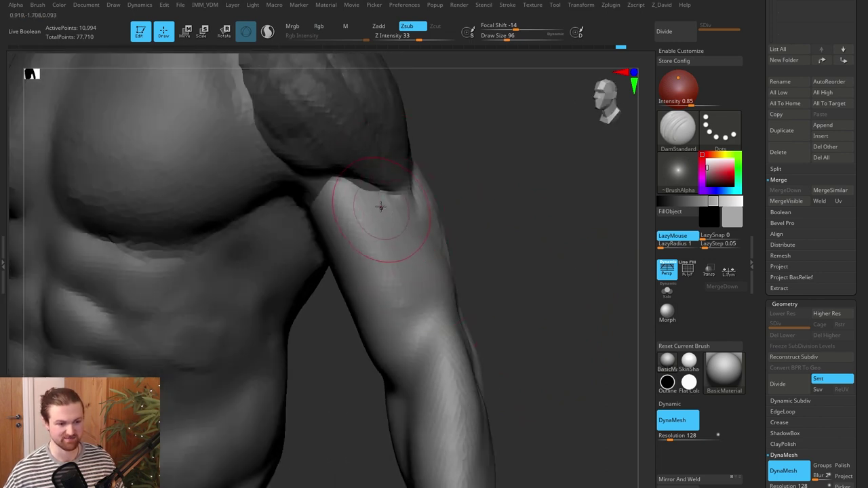
{"action": "left_click_drag", "start_coordinate": [522, 234], "coordinate": [508, 247], "text": "alt"}
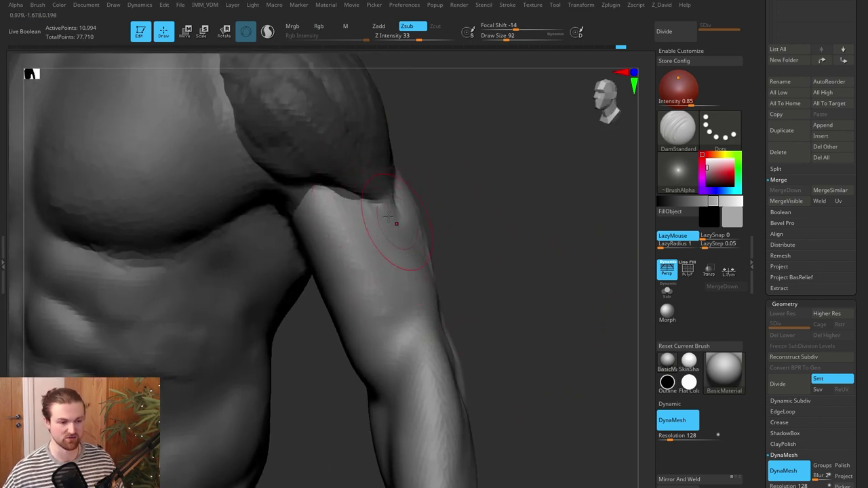
{"action": "left_click_drag", "start_coordinate": [361, 209], "coordinate": [405, 328]}
Isolate the arm and carve the boundary between biceps and triceps along its inner side
{"action": "mouse_move", "coordinate": [518, 268]}
{"action": "left_mouse_down"}
{"action": "mouse_move", "coordinate": [502, 265]}
{"action": "mouse_move", "coordinate": [518, 269]}
{"action": "mouse_move", "coordinate": [504, 242]}
{"action": "mouse_move", "coordinate": [517, 192]}
{"action": "mouse_move", "coordinate": [525, 197]}
{"action": "mouse_move", "coordinate": [545, 170]}
{"action": "mouse_move", "coordinate": [529, 136]}
{"action": "left_mouse_up"}
{"action": "left_click", "coordinate": [668, 290]}
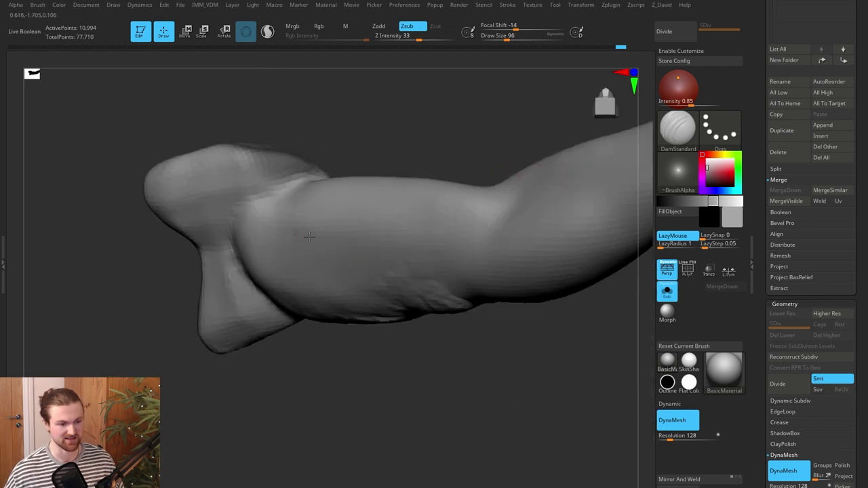
{"action": "left_click_drag", "start_coordinate": [327, 236], "coordinate": [463, 237]}
{"action": "left_click_drag", "start_coordinate": [341, 220], "coordinate": [456, 227]}
{"action": "mouse_move", "coordinate": [456, 120]}
{"action": "left_mouse_down"}
{"action": "mouse_move", "coordinate": [465, 179]}
{"action": "mouse_move", "coordinate": [420, 197]}
{"action": "left_mouse_up"}
Build up the biceps volume along the front of the upper arm with the ClayTubes brush, checking it from several sides
{"action": "key", "text": "b"}
{"action": "key", "text": "c"}
{"action": "key", "text": "t"}
{"action": "mouse_move", "coordinate": [359, 273]}
{"action": "left_mouse_down"}
{"action": "mouse_move", "coordinate": [353, 215]}
{"action": "mouse_move", "coordinate": [336, 240]}
{"action": "mouse_move", "coordinate": [398, 216]}
{"action": "mouse_move", "coordinate": [400, 244]}
{"action": "left_mouse_up"}
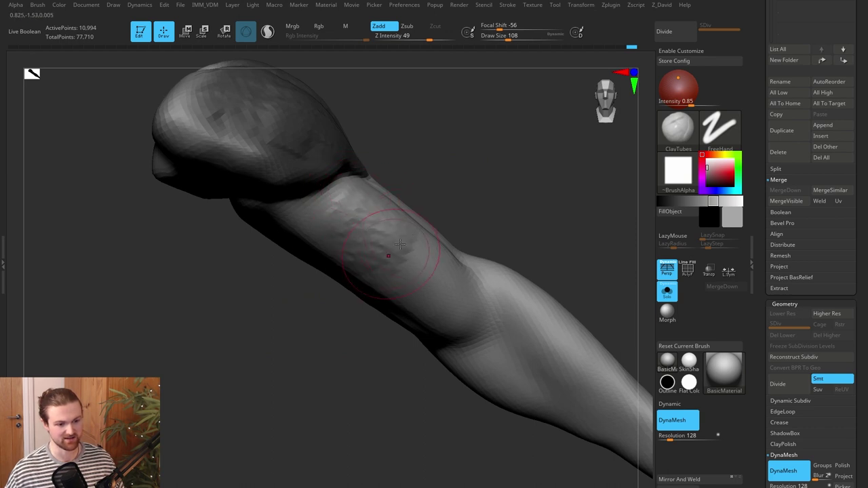
{"action": "left_click_drag", "start_coordinate": [461, 193], "coordinate": [441, 205]}
{"action": "mouse_move", "coordinate": [411, 243]}
{"action": "left_mouse_down"}
{"action": "mouse_move", "coordinate": [427, 249]}
{"action": "mouse_move", "coordinate": [414, 303]}
{"action": "mouse_move", "coordinate": [434, 276]}
{"action": "left_mouse_up"}
{"action": "mouse_move", "coordinate": [434, 323]}
{"action": "left_mouse_down"}
{"action": "mouse_move", "coordinate": [413, 319]}
{"action": "mouse_move", "coordinate": [444, 274]}
{"action": "left_mouse_up"}
{"action": "mouse_move", "coordinate": [349, 456]}
{"action": "left_mouse_down"}
{"action": "mouse_move", "coordinate": [355, 389]}
{"action": "mouse_move", "coordinate": [322, 245]}
{"action": "left_mouse_up"}
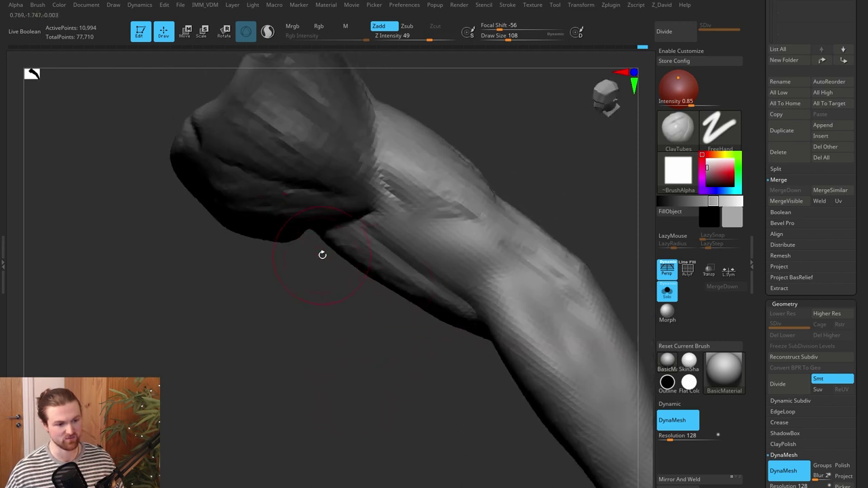
{"action": "mouse_move", "coordinate": [474, 335]}
{"action": "left_mouse_down"}
{"action": "mouse_move", "coordinate": [465, 363]}
{"action": "mouse_move", "coordinate": [434, 300]}
{"action": "mouse_move", "coordinate": [432, 333]}
{"action": "mouse_move", "coordinate": [454, 309]}
{"action": "left_mouse_up"}
{"action": "left_click_drag", "start_coordinate": [527, 276], "coordinate": [469, 263], "text": "alt"}
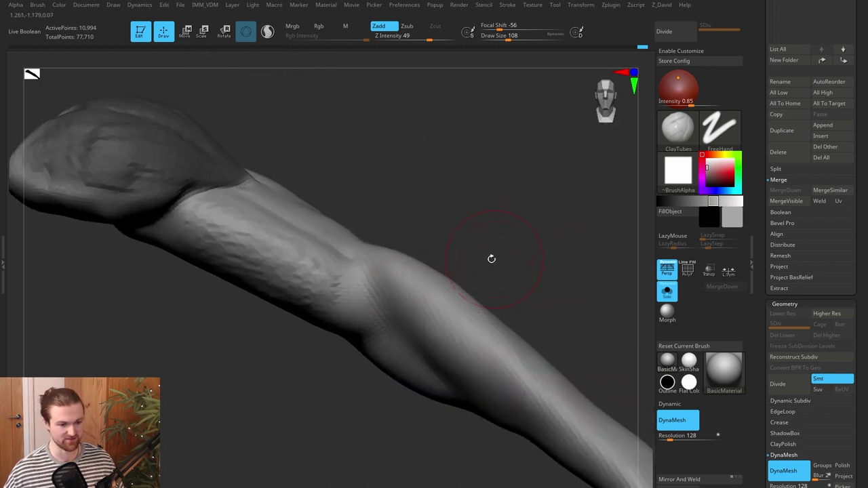
Mask the upper forearm around the elbow crease
{"action": "left_click_drag", "start_coordinate": [437, 315], "coordinate": [393, 257], "text": "ctrl"}
{"action": "mouse_move", "coordinate": [457, 328]}
{"action": "left_mouse_down", "text": "ctrl"}
{"action": "mouse_move", "coordinate": [474, 346]}
{"action": "mouse_move", "coordinate": [442, 331]}
{"action": "left_mouse_up", "text": "ctrl"}
{"action": "mouse_move", "coordinate": [477, 273]}
{"action": "left_mouse_down"}
{"action": "mouse_move", "coordinate": [508, 281]}
{"action": "mouse_move", "coordinate": [494, 308]}
{"action": "left_mouse_up"}
Reshape the lower end of the biceps where it tucks behind the masked forearm, using the Move brush at about size 148
{"action": "mouse_move", "coordinate": [353, 368]}
{"action": "left_mouse_down"}
{"action": "mouse_move", "coordinate": [395, 299]}
{"action": "mouse_move", "coordinate": [374, 311]}
{"action": "left_mouse_up"}
{"action": "right_click_drag", "start_coordinate": [373, 310], "coordinate": [405, 349]}
{"action": "key", "text": "["}
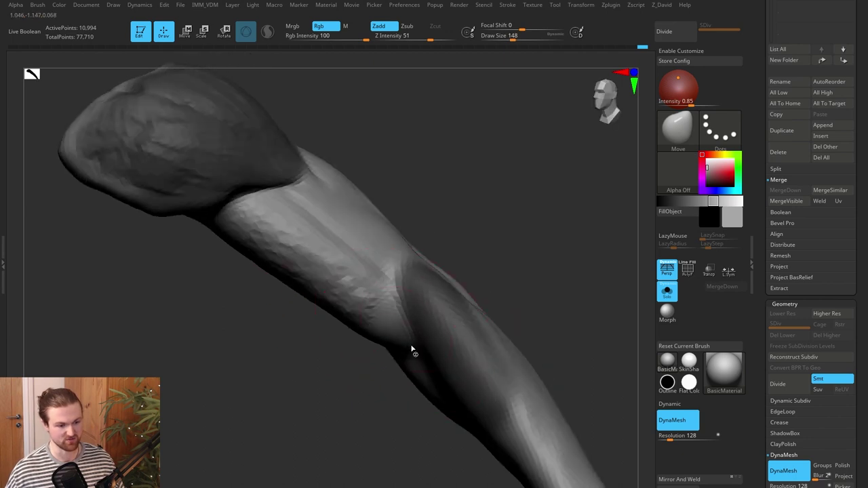
{"action": "left_click_drag", "start_coordinate": [411, 341], "coordinate": [409, 332]}
{"action": "mouse_move", "coordinate": [409, 332]}
{"action": "right_mouse_down"}
{"action": "mouse_move", "coordinate": [411, 312]}
{"action": "mouse_move", "coordinate": [407, 325]}
{"action": "right_mouse_up"}
{"action": "key", "text": "]"}
{"action": "left_click_drag", "start_coordinate": [392, 318], "coordinate": [400, 330]}
{"action": "left_click_drag", "start_coordinate": [465, 271], "coordinate": [490, 279]}
{"action": "mouse_move", "coordinate": [374, 345]}
{"action": "right_mouse_down"}
{"action": "mouse_move", "coordinate": [527, 242]}
{"action": "mouse_move", "coordinate": [333, 360]}
{"action": "mouse_move", "coordinate": [291, 282]}
{"action": "mouse_move", "coordinate": [273, 394]}
{"action": "mouse_move", "coordinate": [267, 364]}
{"action": "right_mouse_up"}
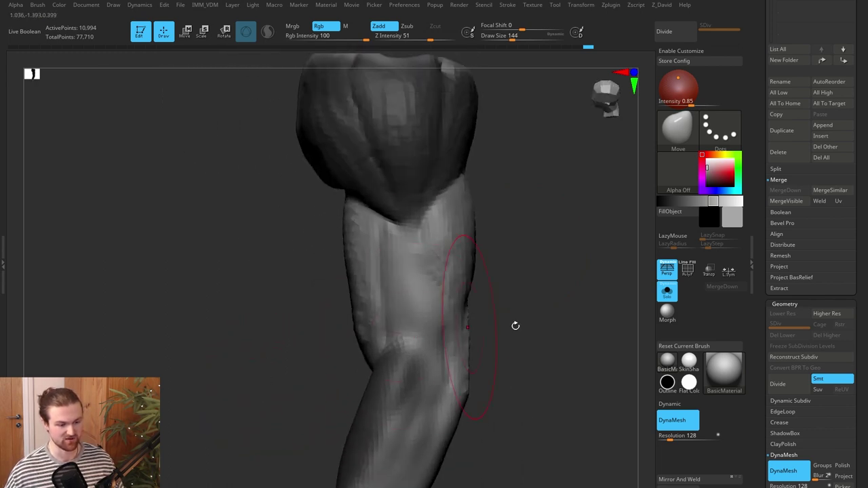
{"action": "right_click_drag", "start_coordinate": [516, 325], "coordinate": [510, 298]}
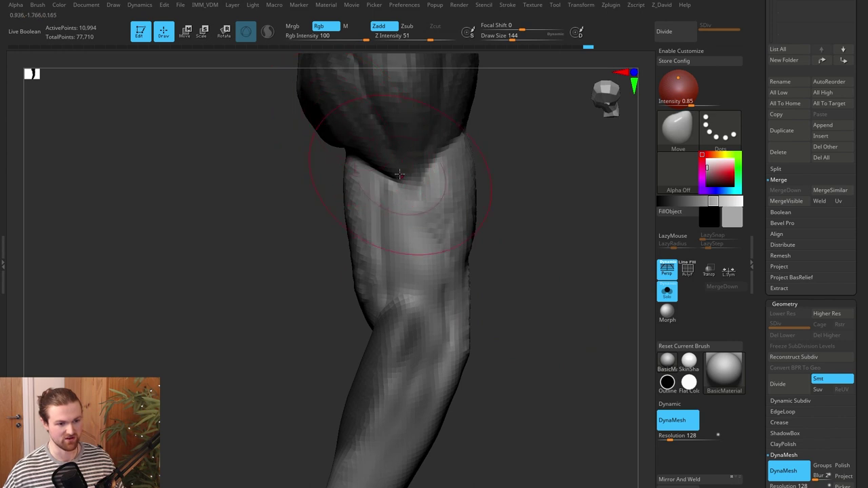
Clear the mask and build up the outer forearm muscle rising across the elbow with ClayTubes at draw size 88
{"action": "mouse_move", "coordinate": [509, 324]}
{"action": "left_mouse_down", "text": "alt"}
{"action": "mouse_move", "coordinate": [550, 272]}
{"action": "mouse_move", "coordinate": [502, 310]}
{"action": "left_mouse_up", "text": "alt"}
{"action": "key", "text": "b"}
{"action": "key", "text": "d"}
{"action": "key", "text": "s"}
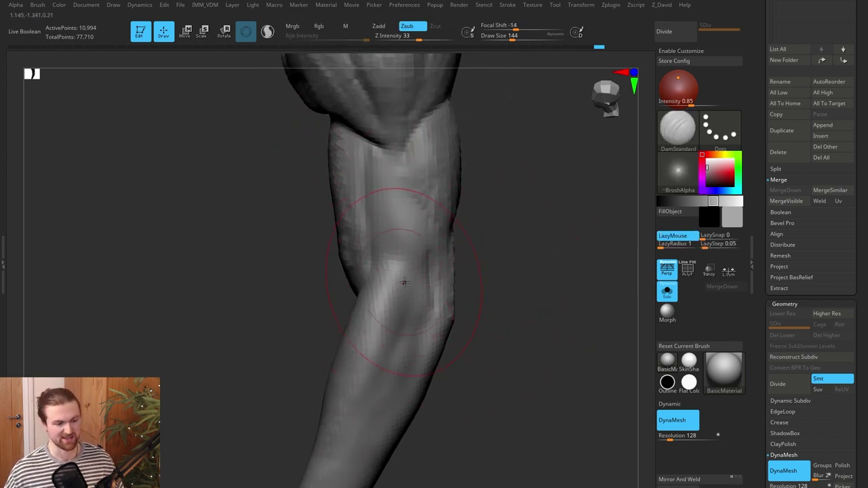
{"action": "right_click_drag", "start_coordinate": [519, 291], "coordinate": [490, 275]}
{"action": "key", "text": "b"}
{"action": "key", "text": "c"}
{"action": "key", "text": "t"}
{"action": "key", "text": "bracketleft"}
{"action": "left_click_drag", "start_coordinate": [316, 399], "coordinate": [345, 357]}
{"action": "left_click_drag", "start_coordinate": [332, 390], "coordinate": [394, 293]}
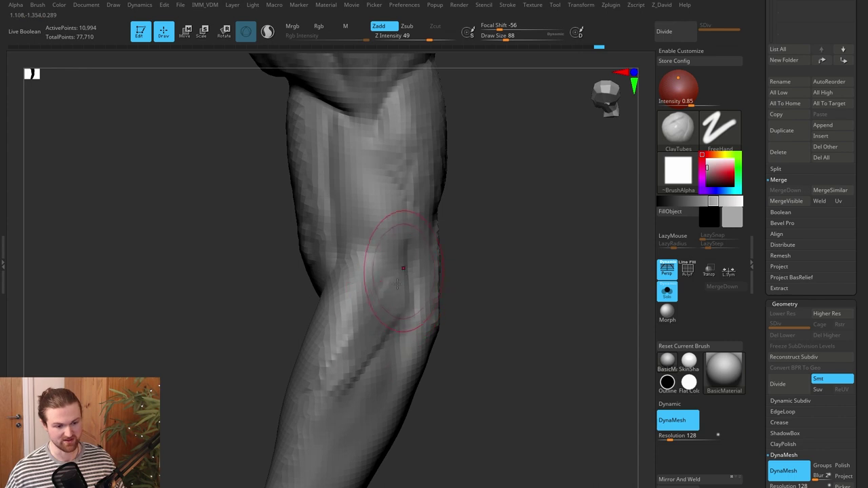
{"action": "right_click_drag", "start_coordinate": [388, 267], "coordinate": [434, 278]}
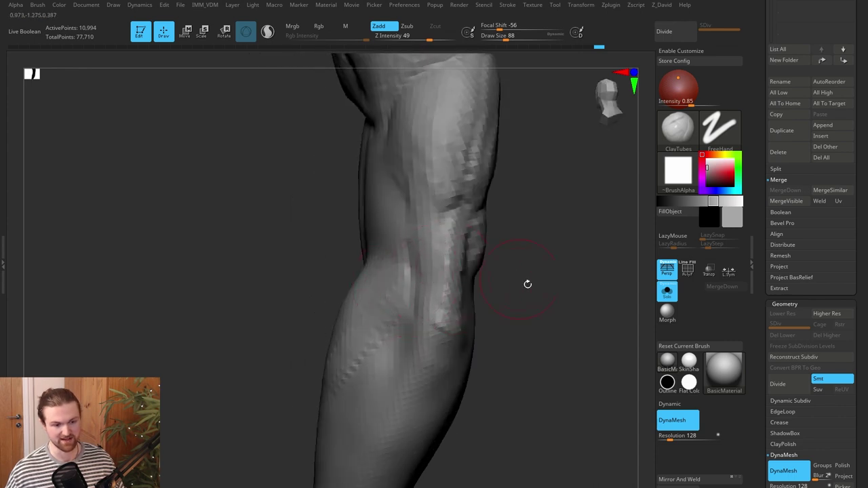
Build up the outer elbow where the forearm muscle begins with ClayTubes at draw size 96, and ready DamStandard for carving
{"action": "right_click_drag", "start_coordinate": [528, 284], "coordinate": [558, 286]}
{"action": "right_click_drag", "start_coordinate": [411, 287], "coordinate": [475, 305]}
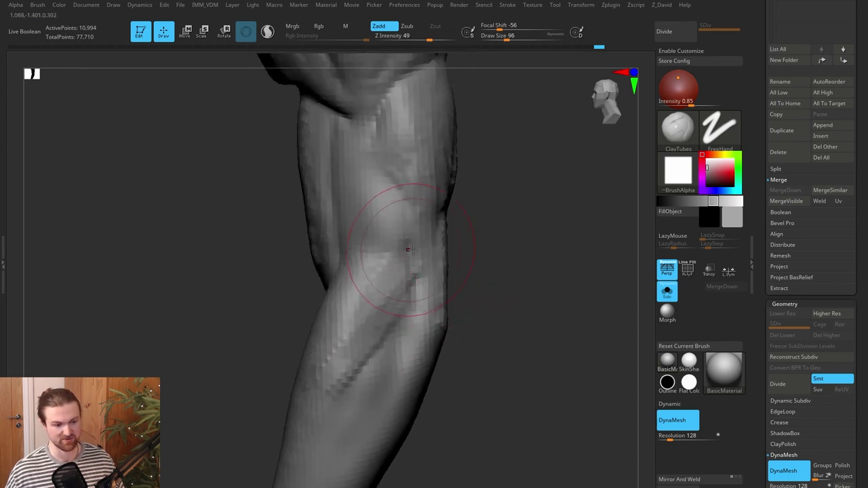
{"action": "left_click_drag", "start_coordinate": [410, 249], "coordinate": [404, 291]}
{"action": "right_click_drag", "start_coordinate": [344, 348], "coordinate": [333, 379], "text": "alt"}
{"action": "mouse_move", "coordinate": [537, 326]}
{"action": "right_mouse_down"}
{"action": "mouse_move", "coordinate": [500, 339]}
{"action": "mouse_move", "coordinate": [530, 316]}
{"action": "mouse_move", "coordinate": [549, 333]}
{"action": "mouse_move", "coordinate": [468, 363]}
{"action": "right_mouse_up"}
{"action": "key", "text": "b"}
{"action": "key", "text": "d"}
{"action": "key", "text": "s"}
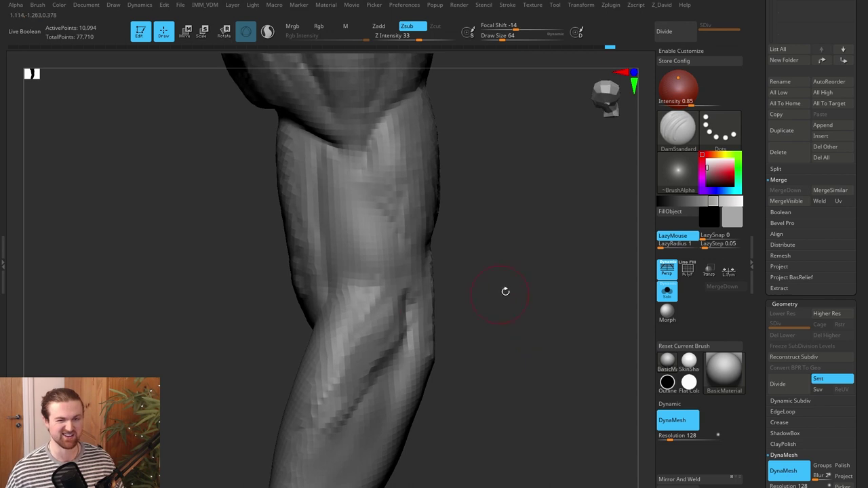
Add ClayTubes volume at draw size 88 to the top of the outer forearm muscle and smooth it into the upper arm
{"action": "key", "text": "b"}
{"action": "key", "text": "c"}
{"action": "key", "text": "t"}
{"action": "right_click_drag", "start_coordinate": [373, 296], "coordinate": [479, 280]}
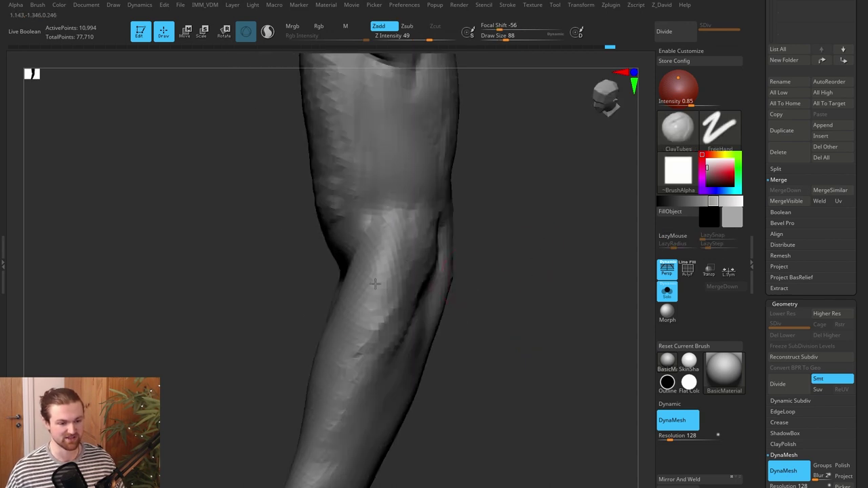
{"action": "left_click_drag", "start_coordinate": [416, 230], "coordinate": [406, 225]}
{"action": "right_click_drag", "start_coordinate": [401, 228], "coordinate": [356, 329], "text": "alt"}
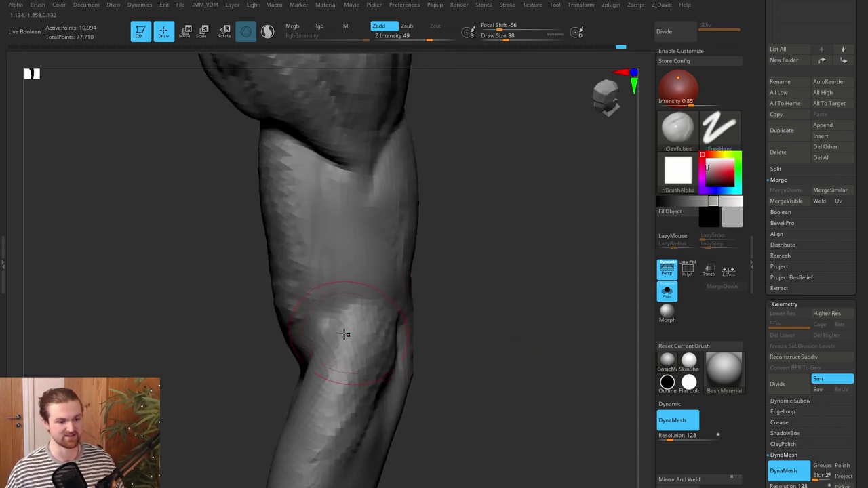
{"action": "left_click_drag", "start_coordinate": [347, 333], "coordinate": [363, 301], "text": "shift"}
{"action": "mouse_move", "coordinate": [379, 332]}
{"action": "right_mouse_down"}
{"action": "mouse_move", "coordinate": [473, 269]}
{"action": "mouse_move", "coordinate": [295, 367]}
{"action": "right_mouse_up"}
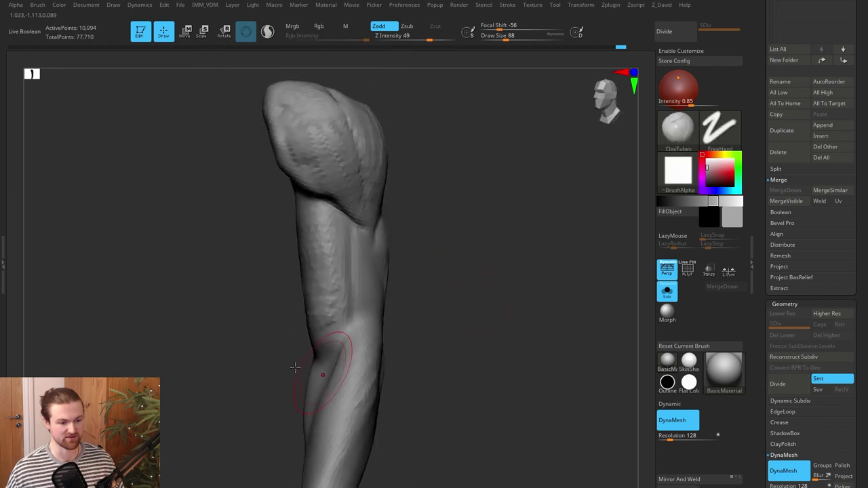
Carve the groove along the outer edge of the biceps down to the elbow crease with DamStandard at draw size 84 to 96
{"action": "mouse_move", "coordinate": [460, 356]}
{"action": "right_mouse_down", "text": "ctrl"}
{"action": "mouse_move", "coordinate": [463, 378]}
{"action": "mouse_move", "coordinate": [537, 368]}
{"action": "mouse_move", "coordinate": [506, 374]}
{"action": "mouse_move", "coordinate": [556, 355]}
{"action": "mouse_move", "coordinate": [519, 312]}
{"action": "mouse_move", "coordinate": [449, 325]}
{"action": "right_mouse_up", "text": "ctrl"}
{"action": "key", "text": "b"}
{"action": "key", "text": "d"}
{"action": "key", "text": "s"}
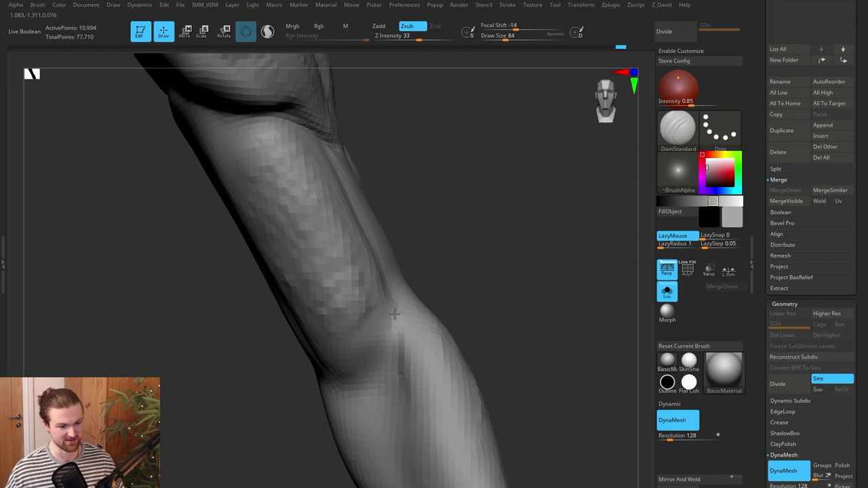
{"action": "right_click_drag", "start_coordinate": [408, 282], "coordinate": [388, 291]}
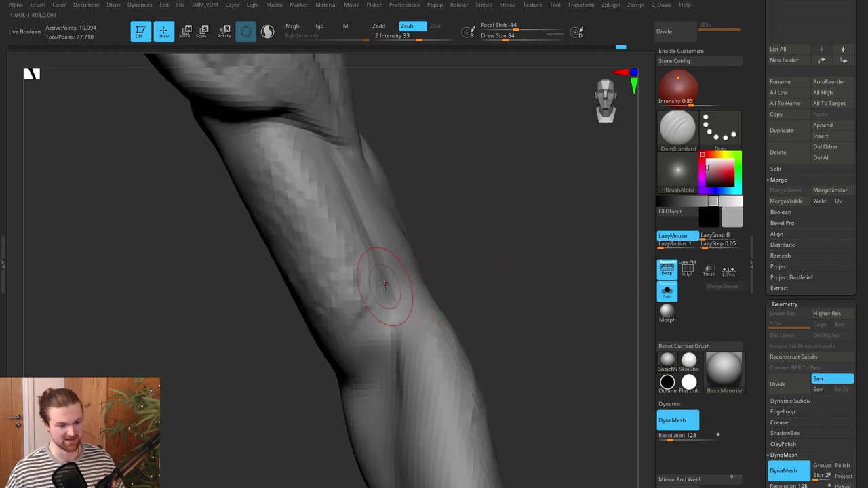
{"action": "left_click_drag", "start_coordinate": [381, 284], "coordinate": [387, 310]}
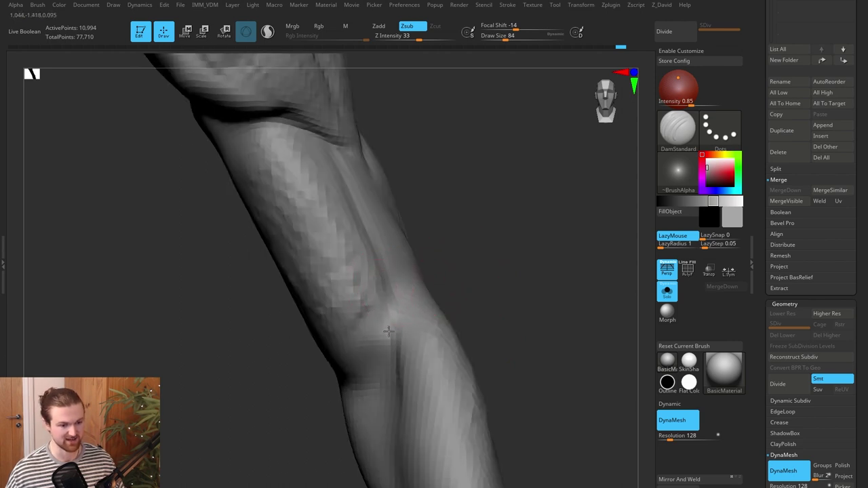
{"action": "left_click_drag", "start_coordinate": [297, 423], "coordinate": [345, 413]}
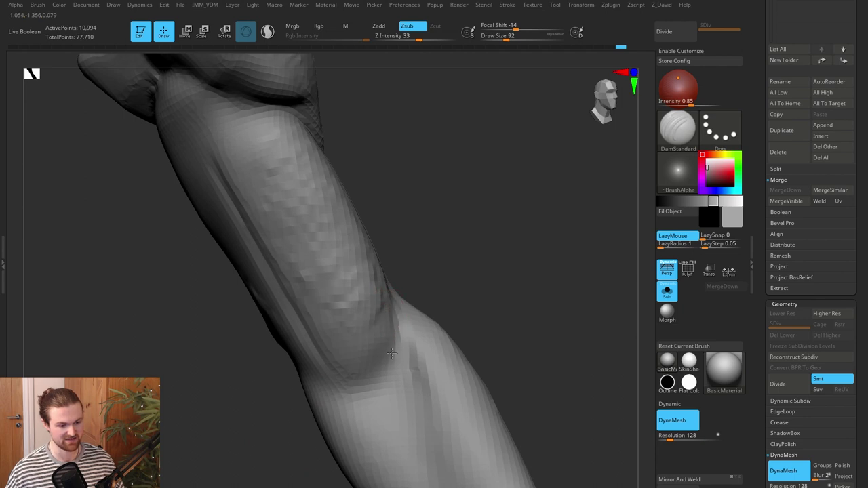
{"action": "right_click_drag", "start_coordinate": [386, 387], "coordinate": [394, 333]}
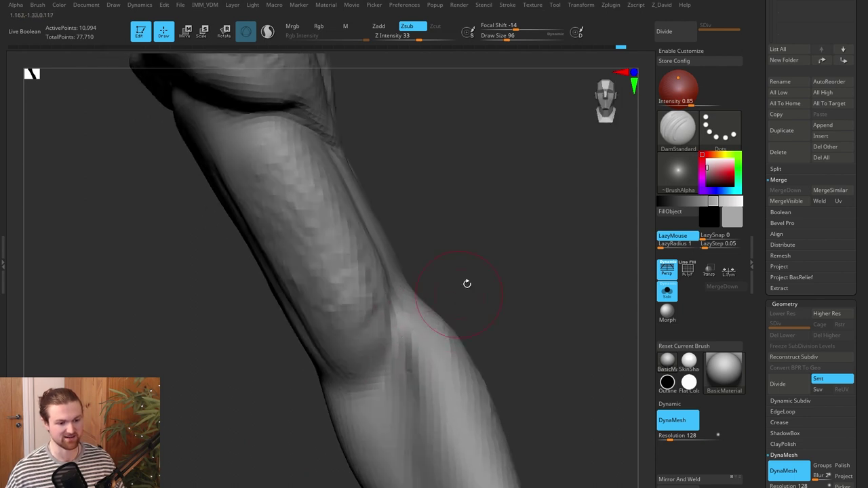
{"action": "mouse_move", "coordinate": [599, 219]}
{"action": "left_mouse_down"}
{"action": "mouse_move", "coordinate": [517, 268]}
{"action": "mouse_move", "coordinate": [548, 277]}
{"action": "mouse_move", "coordinate": [533, 302]}
{"action": "mouse_move", "coordinate": [511, 277]}
{"action": "mouse_move", "coordinate": [504, 304]}
{"action": "left_mouse_up"}
Rework the elbow crease under the biceps's lower end with ClayTubes at draw size about 88 and smooth the area
{"action": "key", "text": "b"}
{"action": "key", "text": "c"}
{"action": "key", "text": "t"}
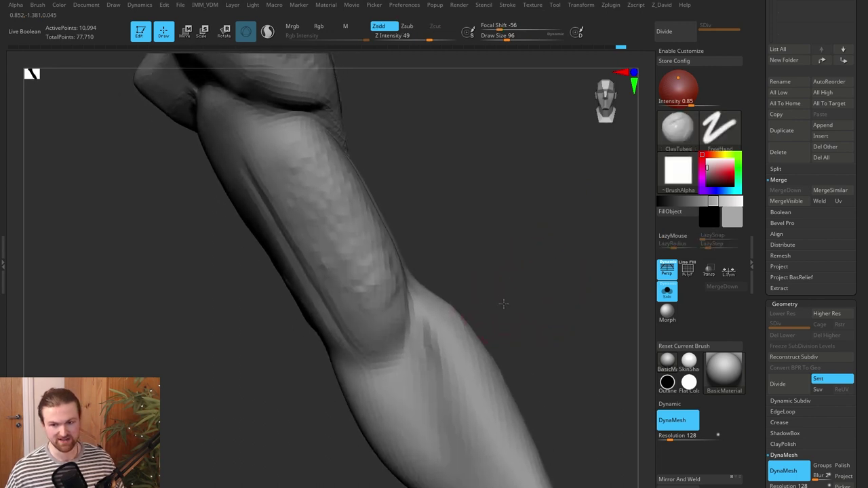
{"action": "right_click_drag", "start_coordinate": [503, 303], "coordinate": [329, 373]}
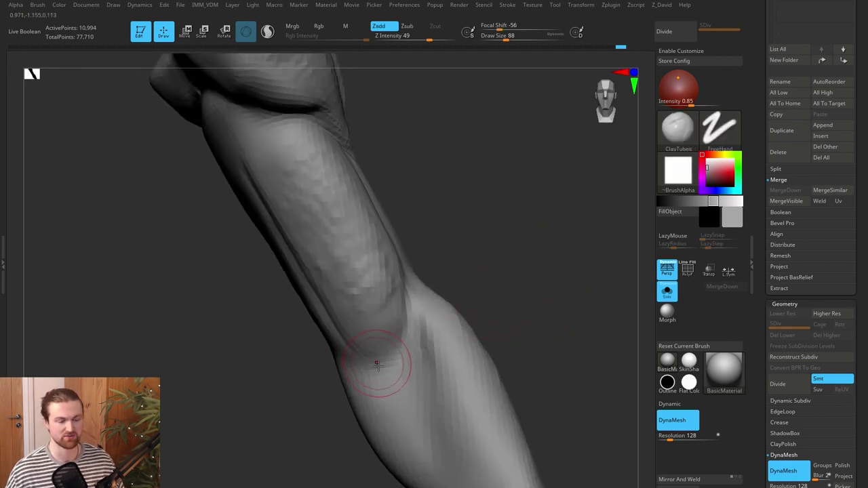
{"action": "right_click_drag", "start_coordinate": [401, 376], "coordinate": [533, 287]}
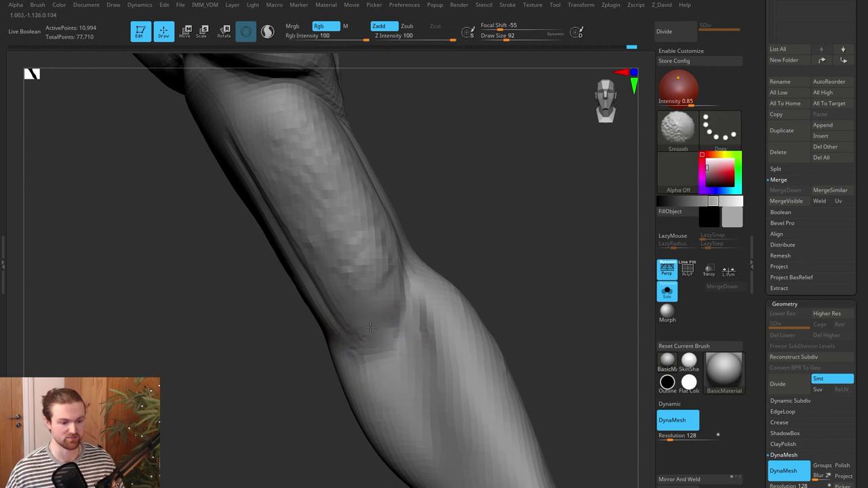
{"action": "left_click_drag", "start_coordinate": [370, 328], "coordinate": [376, 353], "text": "shift"}
{"action": "mouse_move", "coordinate": [517, 291]}
{"action": "left_mouse_down", "text": "alt"}
{"action": "mouse_move", "coordinate": [466, 292]}
{"action": "mouse_move", "coordinate": [508, 297]}
{"action": "mouse_move", "coordinate": [468, 299]}
{"action": "mouse_move", "coordinate": [509, 287]}
{"action": "mouse_move", "coordinate": [458, 314]}
{"action": "left_mouse_up", "text": "alt"}
Add a ClayTubes stroke to the biceps at draw size 108 and smooth its rough surface from the deltoid to the elbow
{"action": "left_click_drag", "start_coordinate": [368, 300], "coordinate": [326, 237]}
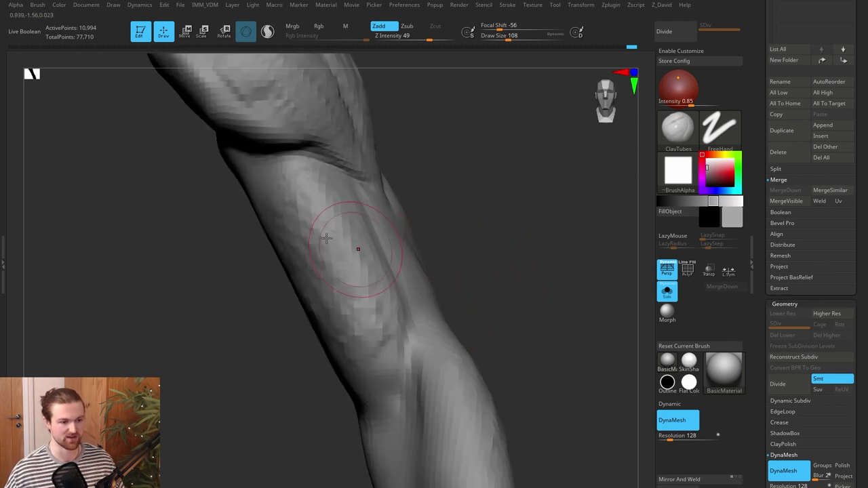
{"action": "left_click_drag", "start_coordinate": [314, 196], "coordinate": [312, 275], "text": "shift"}
{"action": "left_click_drag", "start_coordinate": [342, 233], "coordinate": [360, 298], "text": "shift"}
{"action": "left_click_drag", "start_coordinate": [326, 178], "coordinate": [354, 285], "text": "shift"}
{"action": "left_click_drag", "start_coordinate": [275, 196], "coordinate": [353, 322], "text": "shift"}
{"action": "right_click_drag", "start_coordinate": [406, 301], "coordinate": [372, 303]}
{"action": "left_click_drag", "start_coordinate": [319, 181], "coordinate": [408, 311], "text": "shift"}
{"action": "right_click_drag", "start_coordinate": [423, 254], "coordinate": [391, 248]}
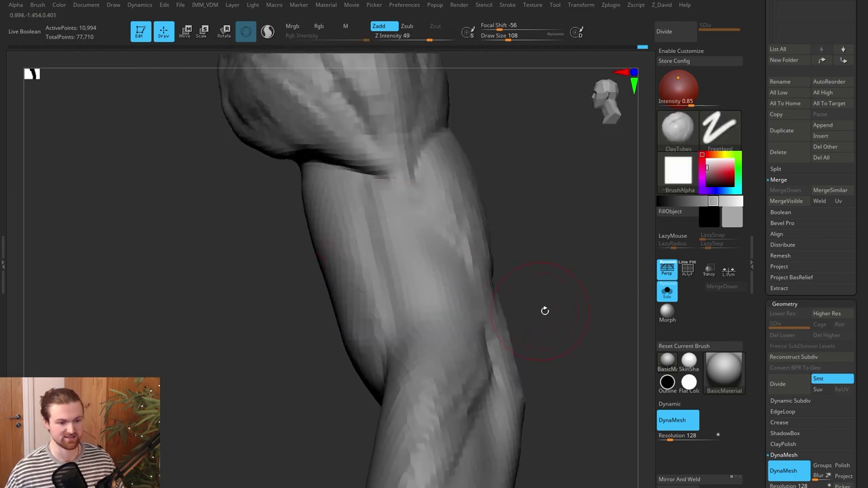
Refine the outer side of the upper arm below the deltoid and adjust its shape with the Move brush
{"action": "left_click_drag", "start_coordinate": [345, 216], "coordinate": [384, 294]}
{"action": "mouse_move", "coordinate": [384, 294]}
{"action": "right_mouse_down", "text": "ctrl"}
{"action": "mouse_move", "coordinate": [294, 324]}
{"action": "mouse_move", "coordinate": [300, 289]}
{"action": "mouse_move", "coordinate": [285, 337]}
{"action": "mouse_move", "coordinate": [323, 325]}
{"action": "mouse_move", "coordinate": [415, 266]}
{"action": "mouse_move", "coordinate": [473, 266]}
{"action": "mouse_move", "coordinate": [422, 234]}
{"action": "right_mouse_up", "text": "ctrl"}
{"action": "key", "text": "b"}
{"action": "key", "text": "m"}
{"action": "key", "text": "v"}
{"action": "mouse_move", "coordinate": [286, 399]}
{"action": "left_mouse_down"}
{"action": "mouse_move", "coordinate": [246, 418]}
{"action": "mouse_move", "coordinate": [254, 364]}
{"action": "mouse_move", "coordinate": [396, 245]}
{"action": "mouse_move", "coordinate": [552, 262]}
{"action": "mouse_move", "coordinate": [517, 321]}
{"action": "left_mouse_up"}
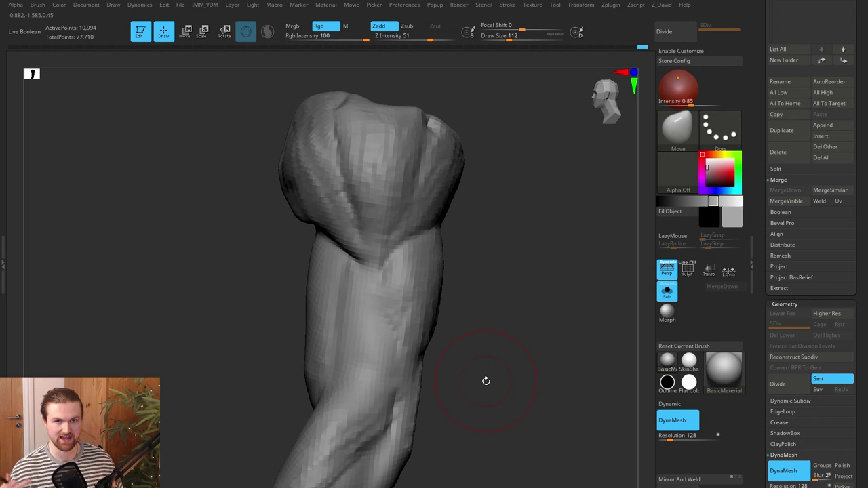
{"action": "left_click_drag", "start_coordinate": [488, 408], "coordinate": [487, 392]}
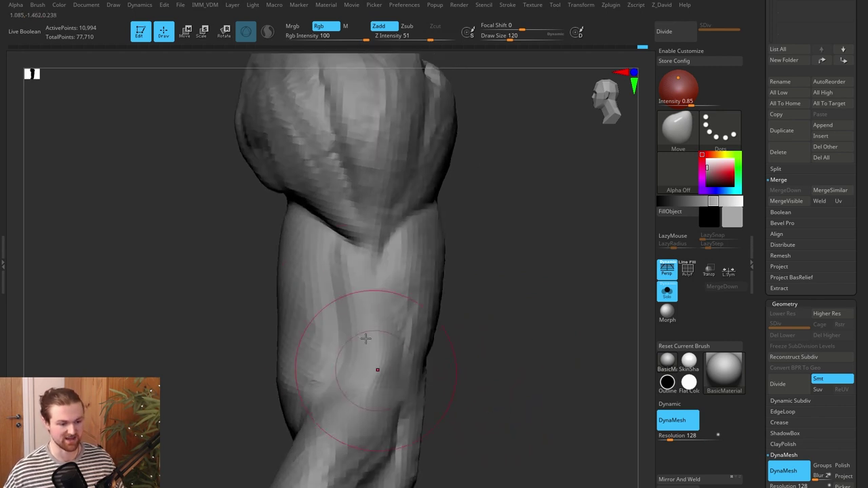
Fill the outer upper arm between triceps and biceps with ClayTubes at draw size 120 and smooth the transition
{"action": "key", "text": "b"}
{"action": "key", "text": "c"}
{"action": "key", "text": "t"}
{"action": "mouse_move", "coordinate": [342, 332]}
{"action": "left_mouse_down"}
{"action": "mouse_move", "coordinate": [331, 324]}
{"action": "mouse_move", "coordinate": [361, 306]}
{"action": "mouse_move", "coordinate": [342, 271]}
{"action": "left_mouse_up"}
{"action": "mouse_move", "coordinate": [499, 380]}
{"action": "left_mouse_down"}
{"action": "mouse_move", "coordinate": [510, 357]}
{"action": "mouse_move", "coordinate": [468, 349]}
{"action": "left_mouse_up"}
{"action": "mouse_move", "coordinate": [373, 320]}
{"action": "left_mouse_down", "text": "shift"}
{"action": "mouse_move", "coordinate": [351, 314]}
{"action": "mouse_move", "coordinate": [366, 286]}
{"action": "left_mouse_up", "text": "shift"}
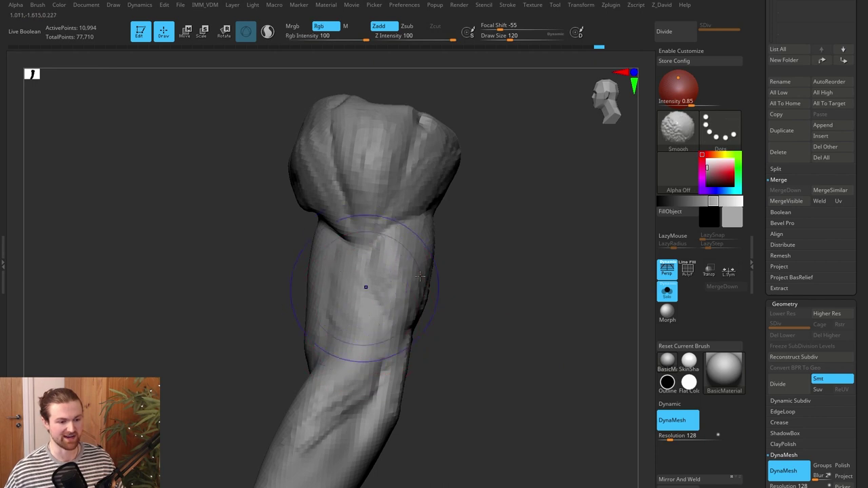
{"action": "left_click_drag", "start_coordinate": [456, 332], "coordinate": [492, 337]}
{"action": "left_click_drag", "start_coordinate": [537, 386], "coordinate": [498, 303], "text": "alt"}
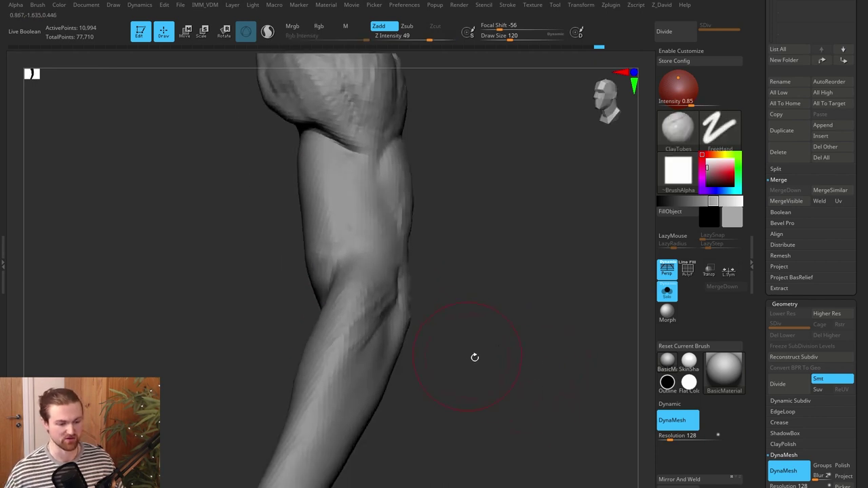
{"action": "left_click_drag", "start_coordinate": [475, 357], "coordinate": [516, 368]}
Switch to the reference board and examine how the radius, ulna and wrist muscles rotate in the arm pronation diagram
{"action": "key", "text": "alt+Tab"}
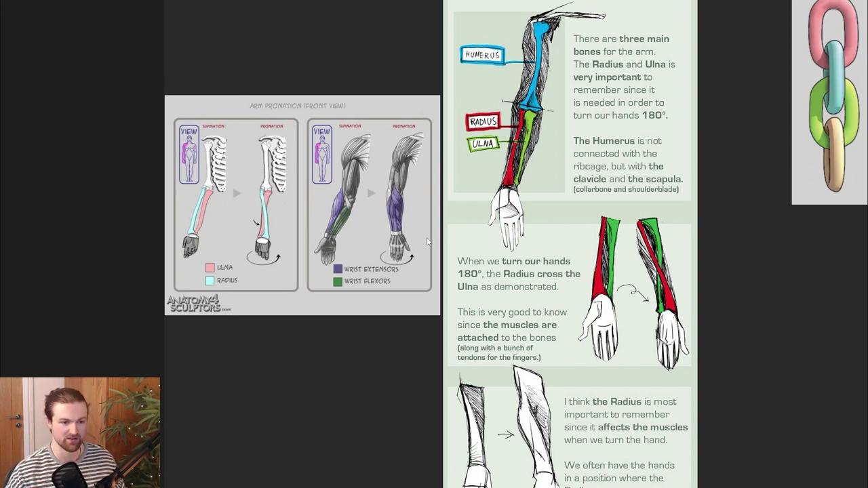
{"action": "middle_click_drag", "start_coordinate": [200, 247], "coordinate": [234, 301]}
{"action": "scroll", "coordinate": [234, 301], "scroll_direction": "up", "scroll_amount": 4}
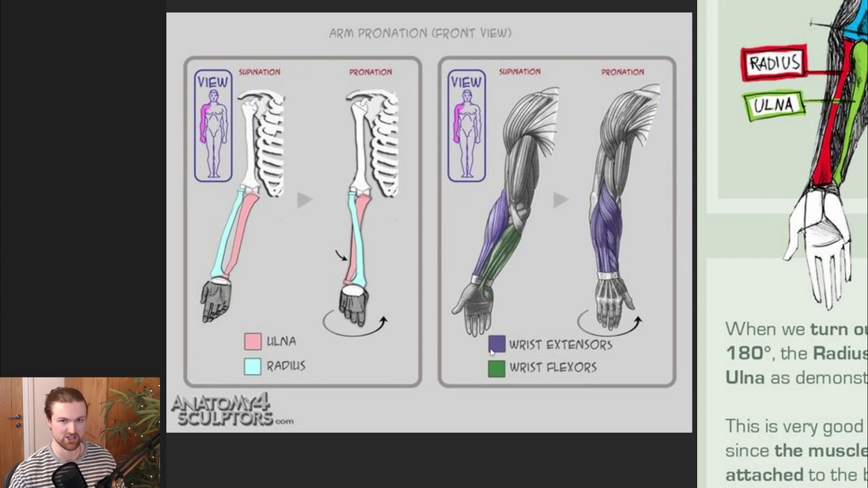
{"action": "scroll", "coordinate": [598, 404], "scroll_direction": "down", "scroll_amount": 3}
{"action": "middle_click_drag", "start_coordinate": [597, 404], "coordinate": [475, 333]}
{"action": "middle_click_drag", "start_coordinate": [586, 388], "coordinate": [450, 335]}
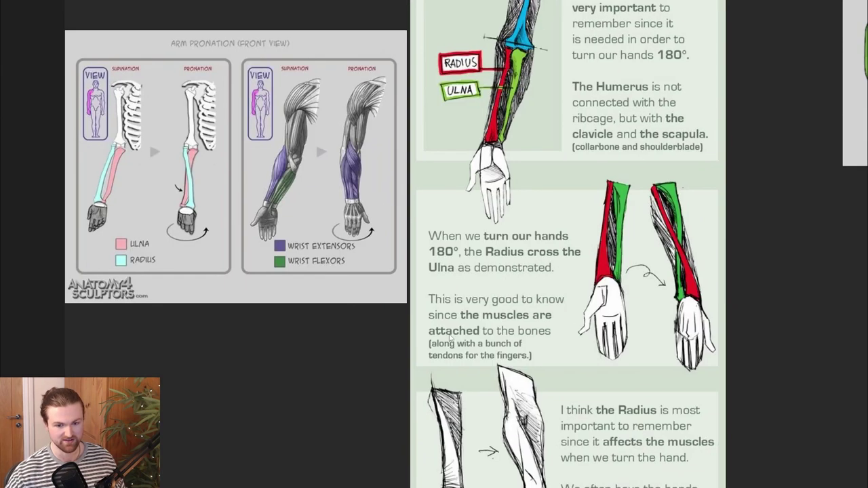
Study the arm muscle chart for the brachioradialis, flexors and extensors, and return to the sculpt
{"action": "middle_click_drag", "start_coordinate": [499, 367], "coordinate": [467, 300]}
{"action": "middle_click_drag", "start_coordinate": [508, 434], "coordinate": [494, 367]}
{"action": "scroll", "coordinate": [499, 389], "scroll_direction": "down", "scroll_amount": 2}
{"action": "middle_click_drag", "start_coordinate": [513, 439], "coordinate": [523, 287]}
{"action": "middle_click_drag", "start_coordinate": [538, 383], "coordinate": [498, 359]}
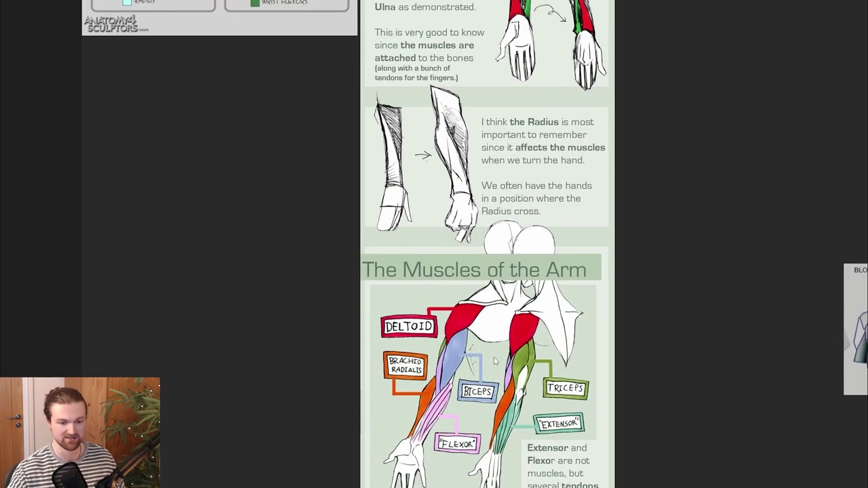
{"action": "middle_click_drag", "start_coordinate": [505, 424], "coordinate": [500, 425]}
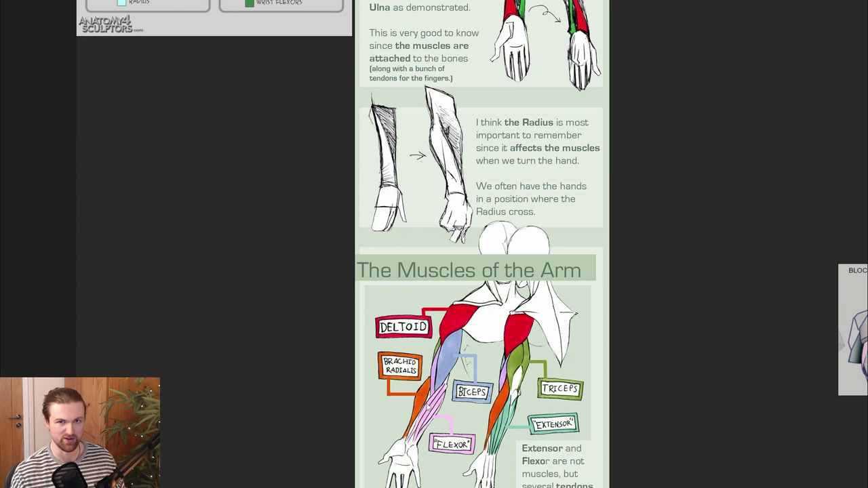
{"action": "middle_click_drag", "start_coordinate": [411, 459], "coordinate": [411, 357]}
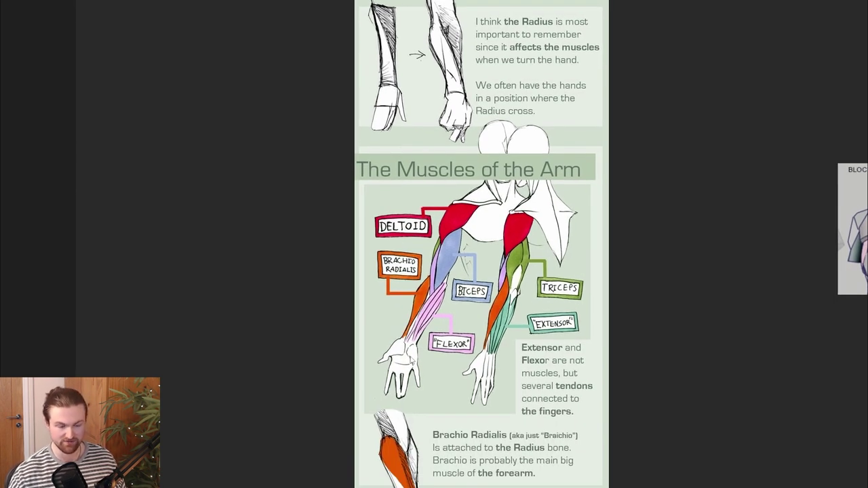
{"action": "middle_click_drag", "start_coordinate": [435, 461], "coordinate": [426, 335]}
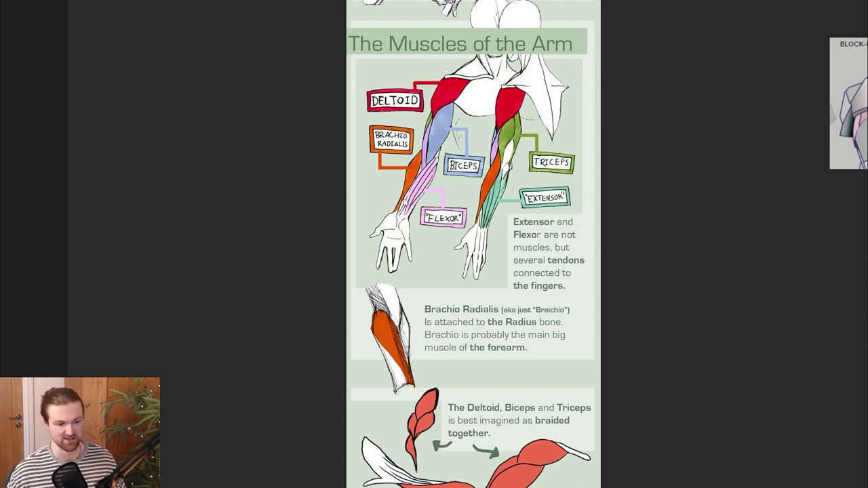
{"action": "key", "text": "alt+Tab"}
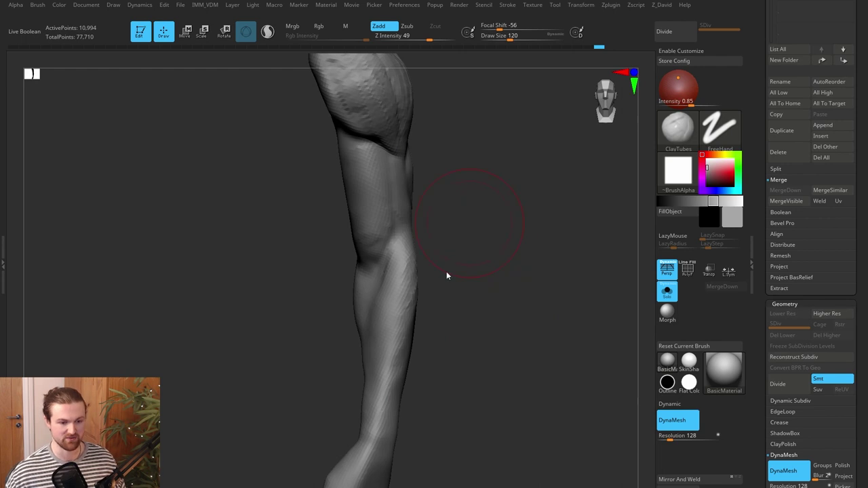
Paint a mask over the outer forearm muscle from the elbow towards the wrist at draw size 28
{"action": "mouse_move", "coordinate": [539, 322]}
{"action": "left_mouse_down"}
{"action": "mouse_move", "coordinate": [520, 326]}
{"action": "mouse_move", "coordinate": [510, 270]}
{"action": "left_mouse_up"}
{"action": "key", "text": "bracketleft"}
{"action": "key", "text": "bracketleft"}
{"action": "mouse_move", "coordinate": [454, 267]}
{"action": "left_mouse_down"}
{"action": "mouse_move", "coordinate": [400, 280]}
{"action": "mouse_move", "coordinate": [406, 260]}
{"action": "mouse_move", "coordinate": [400, 281]}
{"action": "mouse_move", "coordinate": [422, 292]}
{"action": "mouse_move", "coordinate": [393, 328]}
{"action": "mouse_move", "coordinate": [414, 329]}
{"action": "mouse_move", "coordinate": [388, 352]}
{"action": "mouse_move", "coordinate": [386, 377]}
{"action": "left_mouse_up"}
{"action": "left_click_drag", "start_coordinate": [461, 381], "coordinate": [438, 391]}
{"action": "left_click_drag", "start_coordinate": [483, 299], "coordinate": [477, 265]}
{"action": "key", "text": "bracketleft"}
{"action": "left_click_drag", "start_coordinate": [401, 227], "coordinate": [402, 219]}
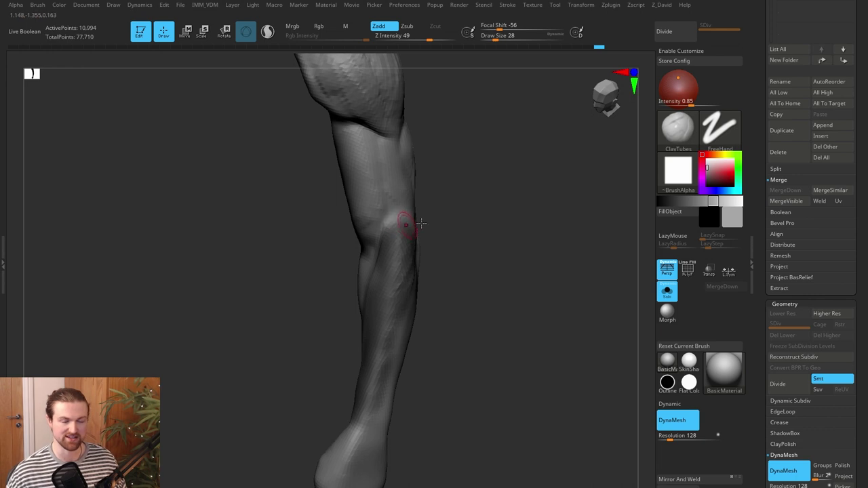
{"action": "left_click_drag", "start_coordinate": [465, 233], "coordinate": [433, 223]}
{"action": "key", "text": "bracketleft"}
{"action": "key", "text": "bracketleft"}
{"action": "key", "text": "ctrl"}
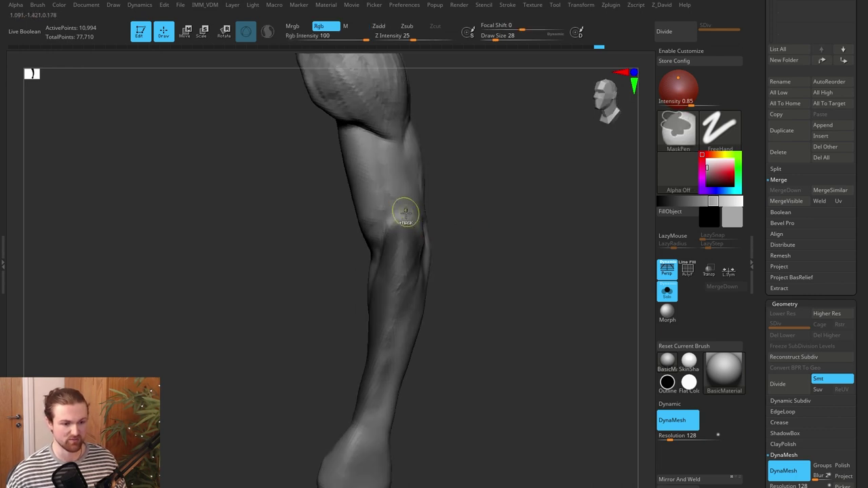
Undo the mask strokes on the forearm
{"action": "mouse_move", "coordinate": [472, 229]}
{"action": "left_mouse_down"}
{"action": "mouse_move", "coordinate": [469, 199]}
{"action": "mouse_move", "coordinate": [450, 194]}
{"action": "left_mouse_up"}
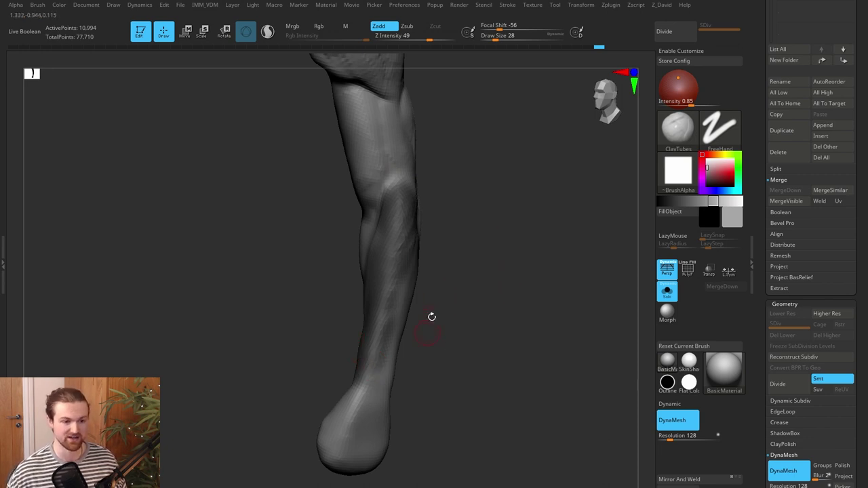
{"action": "right_click_drag", "start_coordinate": [459, 234], "coordinate": [390, 367]}
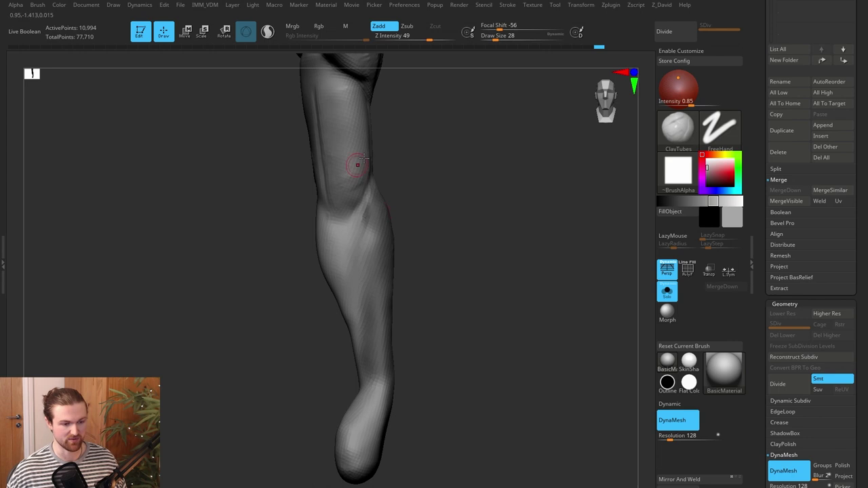
{"action": "left_click_drag", "start_coordinate": [416, 346], "coordinate": [466, 332], "text": "ctrl"}
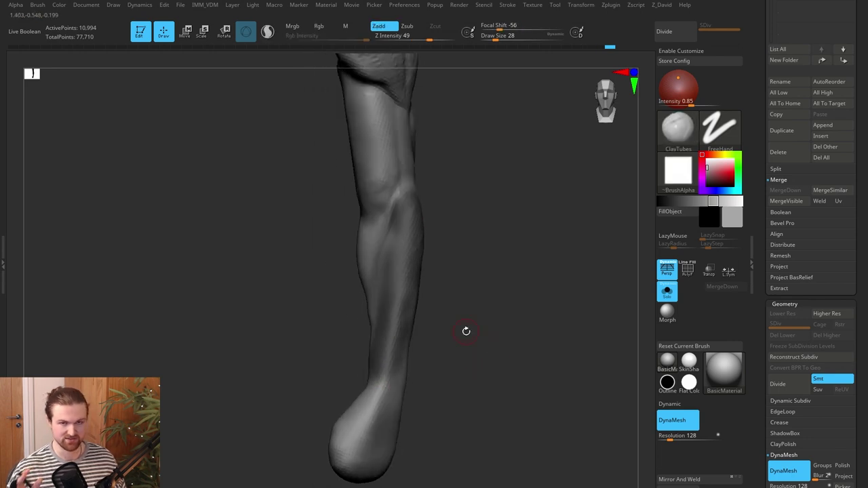
{"action": "key", "text": "ctrl+z"}
{"action": "key", "text": "ctrl+z"}
{"action": "key", "text": "ctrl+z"}
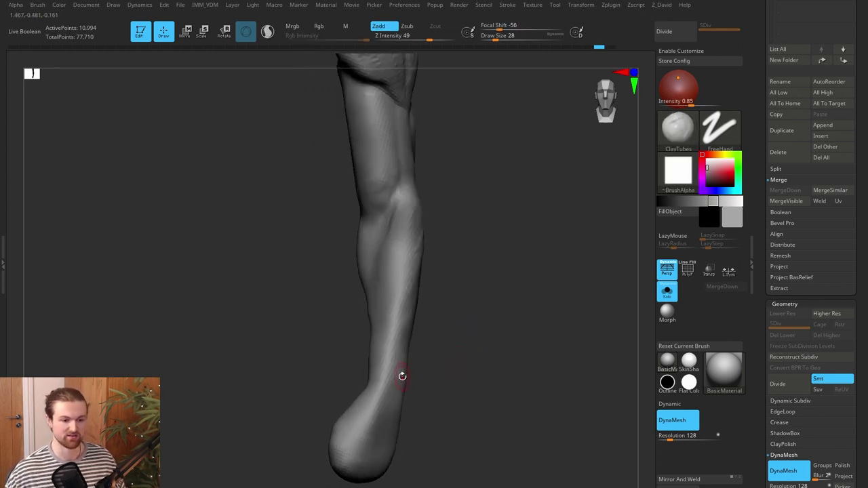
{"action": "key", "text": "ctrl+z"}
Carve the upper edge of the outer forearm muscle at the elbow with the DamStandard brush
{"action": "left_click_drag", "start_coordinate": [518, 376], "coordinate": [407, 319]}
{"action": "mouse_move", "coordinate": [529, 306]}
{"action": "left_mouse_down", "text": "alt"}
{"action": "mouse_move", "coordinate": [542, 306]}
{"action": "mouse_move", "coordinate": [523, 342]}
{"action": "left_mouse_up", "text": "alt"}
{"action": "key", "text": "b"}
{"action": "key", "text": "d"}
{"action": "key", "text": "s"}
{"action": "mouse_move", "coordinate": [483, 324]}
{"action": "left_mouse_down"}
{"action": "mouse_move", "coordinate": [468, 291]}
{"action": "mouse_move", "coordinate": [468, 305]}
{"action": "left_mouse_up"}
{"action": "left_click_drag", "start_coordinate": [400, 228], "coordinate": [421, 210]}
{"action": "mouse_move", "coordinate": [492, 292]}
{"action": "left_mouse_down", "text": "alt"}
{"action": "mouse_move", "coordinate": [513, 247]}
{"action": "mouse_move", "coordinate": [518, 270]}
{"action": "left_mouse_up", "text": "alt"}
Build up the outer forearm muscle from the elbow down to the wrist with the ClayTubes brush, undoing stray strokes
{"action": "key", "text": "b"}
{"action": "key", "text": "c"}
{"action": "key", "text": "t"}
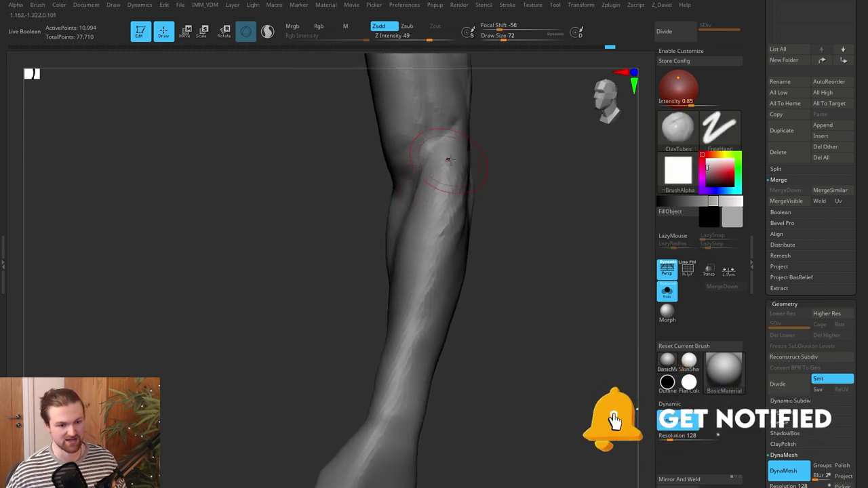
{"action": "mouse_move", "coordinate": [443, 173]}
{"action": "left_mouse_down"}
{"action": "mouse_move", "coordinate": [454, 206]}
{"action": "mouse_move", "coordinate": [507, 159]}
{"action": "left_mouse_up"}
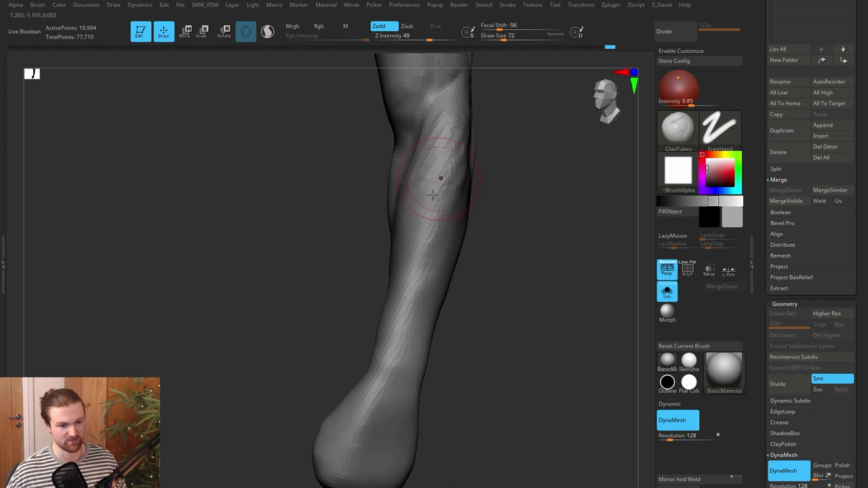
{"action": "key", "text": "ctrl+z"}
{"action": "mouse_move", "coordinate": [380, 352]}
{"action": "left_mouse_down"}
{"action": "mouse_move", "coordinate": [373, 371]}
{"action": "mouse_move", "coordinate": [407, 249]}
{"action": "left_mouse_up"}
{"action": "key", "text": "ctrl+z"}
{"action": "left_click_drag", "start_coordinate": [489, 232], "coordinate": [533, 224]}
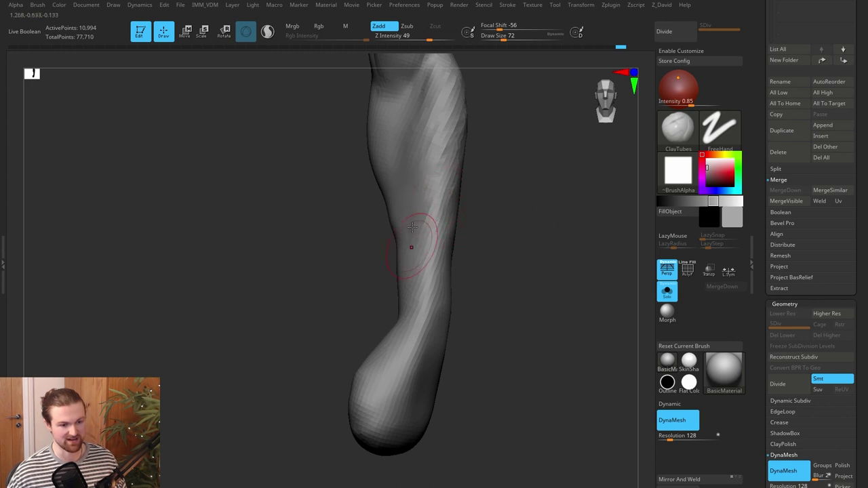
Carve a diagonal groove below the elbow between the brachioradialis and the extensors with the DamStandard brush
{"action": "mouse_move", "coordinate": [461, 240]}
{"action": "left_mouse_down", "text": "alt"}
{"action": "mouse_move", "coordinate": [463, 314]}
{"action": "mouse_move", "coordinate": [324, 274]}
{"action": "mouse_move", "coordinate": [310, 349]}
{"action": "mouse_move", "coordinate": [486, 350]}
{"action": "mouse_move", "coordinate": [447, 325]}
{"action": "left_mouse_up", "text": "alt"}
{"action": "key", "text": "b"}
{"action": "key", "text": "d"}
{"action": "key", "text": "s"}
{"action": "mouse_move", "coordinate": [461, 268]}
{"action": "left_mouse_down"}
{"action": "mouse_move", "coordinate": [477, 289]}
{"action": "mouse_move", "coordinate": [461, 305]}
{"action": "left_mouse_up"}
{"action": "key", "text": "bracketright"}
{"action": "key", "text": "bracketright"}
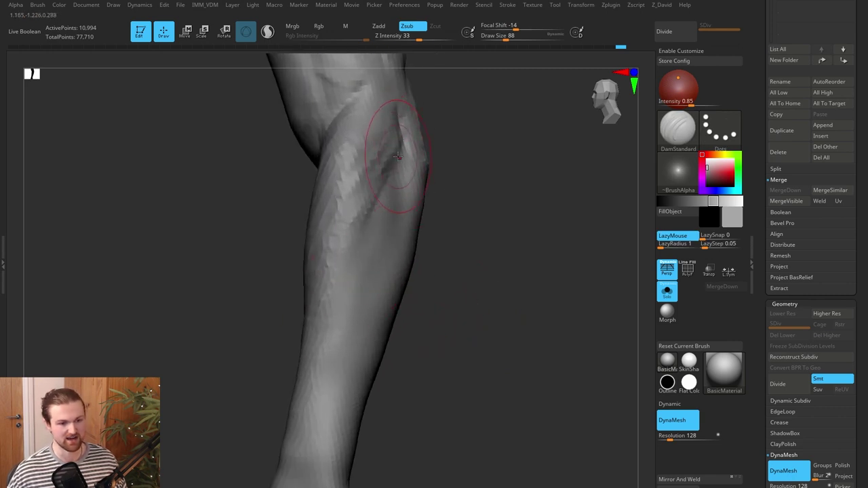
{"action": "key", "text": "bracketleft"}
{"action": "mouse_move", "coordinate": [397, 110]}
{"action": "left_mouse_down"}
{"action": "mouse_move", "coordinate": [402, 144]}
{"action": "mouse_move", "coordinate": [365, 221]}
{"action": "left_mouse_up"}
{"action": "mouse_move", "coordinate": [250, 356]}
{"action": "left_mouse_down", "text": "alt"}
{"action": "mouse_move", "coordinate": [267, 283]}
{"action": "mouse_move", "coordinate": [283, 277]}
{"action": "mouse_move", "coordinate": [273, 280]}
{"action": "left_mouse_up", "text": "alt"}
{"action": "key", "text": "bracketright"}
{"action": "left_click_drag", "start_coordinate": [415, 107], "coordinate": [369, 215]}
{"action": "left_click_drag", "start_coordinate": [413, 112], "coordinate": [365, 227]}
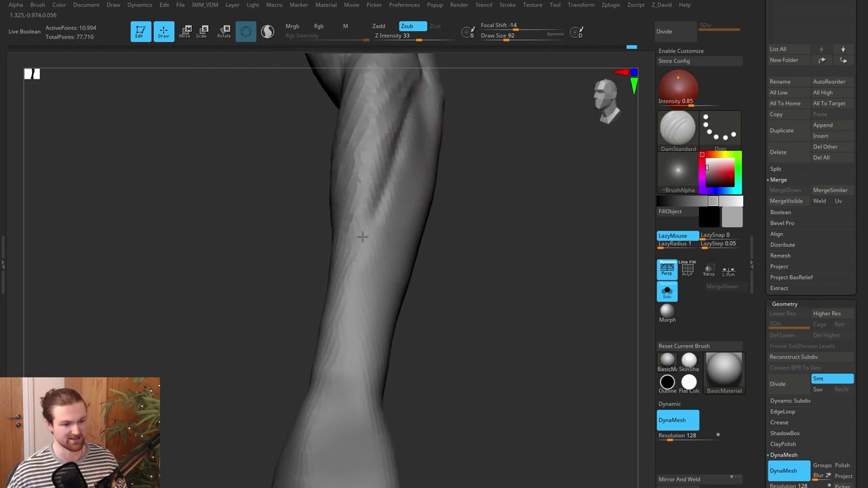
Deepen the groove along the brachioradialis down the forearm and smooth the surface around its lower end
{"action": "left_click_drag", "start_coordinate": [270, 307], "coordinate": [292, 305]}
{"action": "left_click_drag", "start_coordinate": [394, 139], "coordinate": [381, 217]}
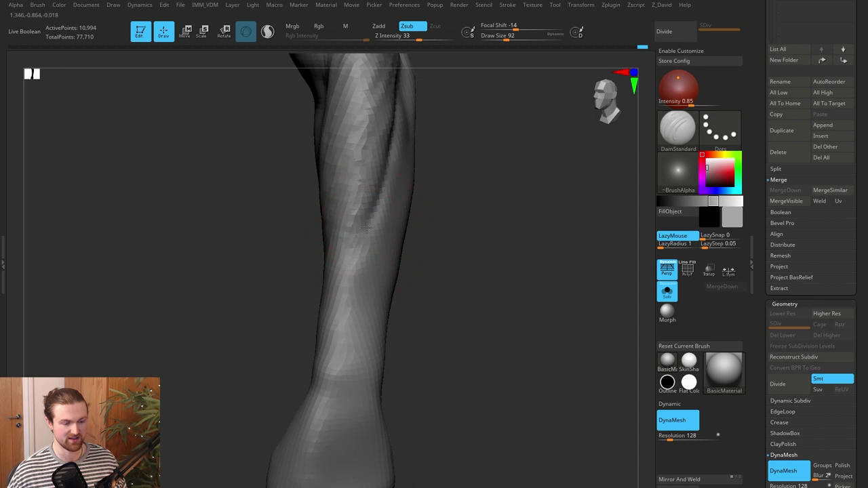
{"action": "mouse_move", "coordinate": [292, 320]}
{"action": "left_mouse_down"}
{"action": "mouse_move", "coordinate": [471, 213]}
{"action": "mouse_move", "coordinate": [463, 209]}
{"action": "mouse_move", "coordinate": [422, 246]}
{"action": "mouse_move", "coordinate": [469, 327]}
{"action": "mouse_move", "coordinate": [485, 333]}
{"action": "mouse_move", "coordinate": [521, 228]}
{"action": "left_mouse_up"}
{"action": "mouse_move", "coordinate": [393, 248]}
{"action": "left_mouse_down", "text": "shift"}
{"action": "mouse_move", "coordinate": [370, 302]}
{"action": "mouse_move", "coordinate": [388, 246]}
{"action": "left_mouse_up", "text": "shift"}
{"action": "left_click_drag", "start_coordinate": [485, 144], "coordinate": [425, 274], "text": "alt"}
{"action": "mouse_move", "coordinate": [346, 326]}
{"action": "left_mouse_down", "text": "shift"}
{"action": "mouse_move", "coordinate": [382, 237]}
{"action": "mouse_move", "coordinate": [372, 271]}
{"action": "left_mouse_up", "text": "shift"}
{"action": "left_click_drag", "start_coordinate": [478, 247], "coordinate": [421, 242]}
{"action": "left_click_drag", "start_coordinate": [530, 275], "coordinate": [471, 288]}
Adjust the contour of the forearm with the Move brush
{"action": "key", "text": "b"}
{"action": "key", "text": "m"}
{"action": "key", "text": "v"}
{"action": "left_click_drag", "start_coordinate": [418, 259], "coordinate": [410, 242]}
{"action": "mouse_move", "coordinate": [536, 265]}
{"action": "left_mouse_down", "text": "alt"}
{"action": "mouse_move", "coordinate": [582, 272]}
{"action": "mouse_move", "coordinate": [548, 306]}
{"action": "mouse_move", "coordinate": [565, 305]}
{"action": "mouse_move", "coordinate": [553, 264]}
{"action": "left_mouse_up", "text": "alt"}
{"action": "left_click_drag", "start_coordinate": [522, 302], "coordinate": [511, 354], "text": "alt"}
Carve the crease at the front of the elbow and the inner edge of the brachioradialis with the DamStandard brush
{"action": "key", "text": "b"}
{"action": "key", "text": "d"}
{"action": "key", "text": "s"}
{"action": "left_click_drag", "start_coordinate": [510, 319], "coordinate": [475, 346], "text": "alt"}
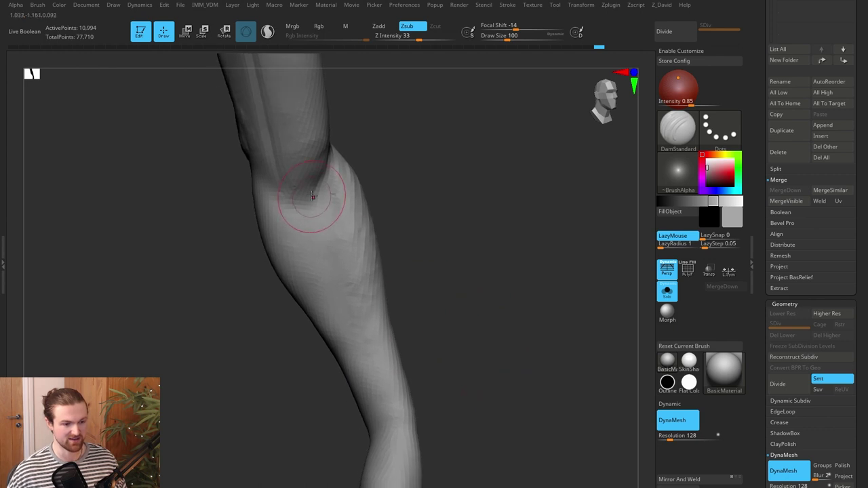
{"action": "left_click_drag", "start_coordinate": [475, 278], "coordinate": [468, 250], "text": "alt"}
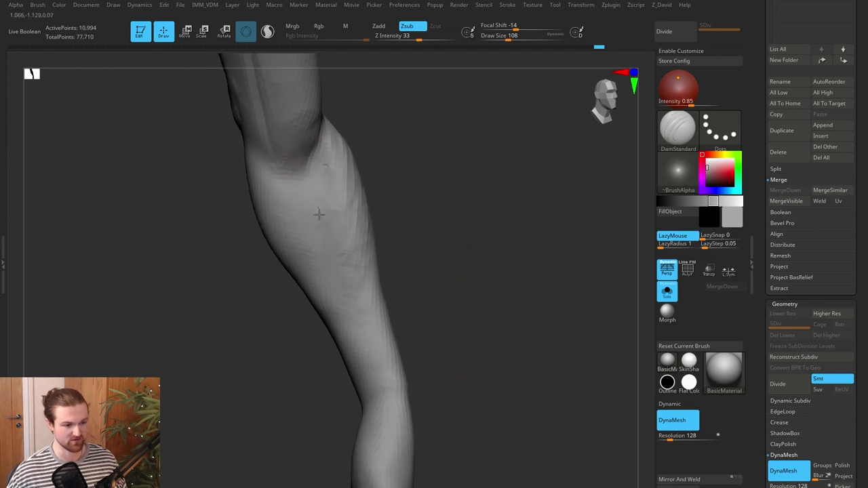
{"action": "left_click_drag", "start_coordinate": [336, 306], "coordinate": [356, 350]}
{"action": "left_click_drag", "start_coordinate": [336, 359], "coordinate": [330, 367]}
{"action": "left_click_drag", "start_coordinate": [337, 278], "coordinate": [376, 389]}
{"action": "mouse_move", "coordinate": [471, 337]}
{"action": "left_mouse_down"}
{"action": "mouse_move", "coordinate": [454, 353]}
{"action": "mouse_move", "coordinate": [474, 347]}
{"action": "left_mouse_up"}
{"action": "left_click_drag", "start_coordinate": [415, 353], "coordinate": [430, 324]}
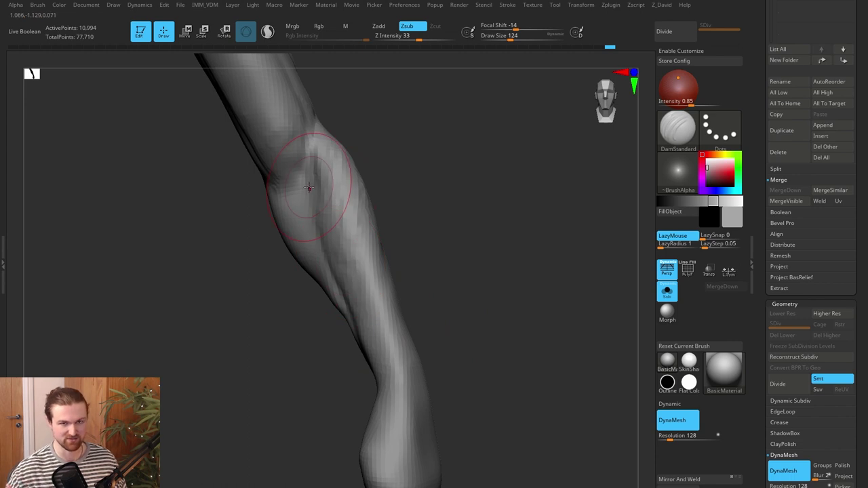
Smooth the carved groove along the inner forearm from the elbow towards the wrist
{"action": "mouse_move", "coordinate": [482, 300]}
{"action": "left_mouse_down"}
{"action": "mouse_move", "coordinate": [529, 314]}
{"action": "mouse_move", "coordinate": [512, 324]}
{"action": "mouse_move", "coordinate": [543, 321]}
{"action": "mouse_move", "coordinate": [524, 320]}
{"action": "left_mouse_up"}
{"action": "mouse_move", "coordinate": [354, 277]}
{"action": "left_mouse_down", "text": "shift"}
{"action": "mouse_move", "coordinate": [339, 237]}
{"action": "mouse_move", "coordinate": [368, 314]}
{"action": "left_mouse_up", "text": "shift"}
{"action": "left_click_drag", "start_coordinate": [424, 332], "coordinate": [445, 338]}
{"action": "left_click_drag", "start_coordinate": [338, 294], "coordinate": [380, 395], "text": "shift"}
{"action": "mouse_move", "coordinate": [522, 333]}
{"action": "left_mouse_down"}
{"action": "mouse_move", "coordinate": [478, 309]}
{"action": "mouse_move", "coordinate": [464, 330]}
{"action": "left_mouse_up"}
Add a bony bump on the thumb side of the wrist with the Clay brush at draw size 68 and smooth it
{"action": "key", "text": "b"}
{"action": "key", "text": "c"}
{"action": "key", "text": "l"}
{"action": "key", "text": "bracketleft"}
{"action": "key", "text": "bracketleft"}
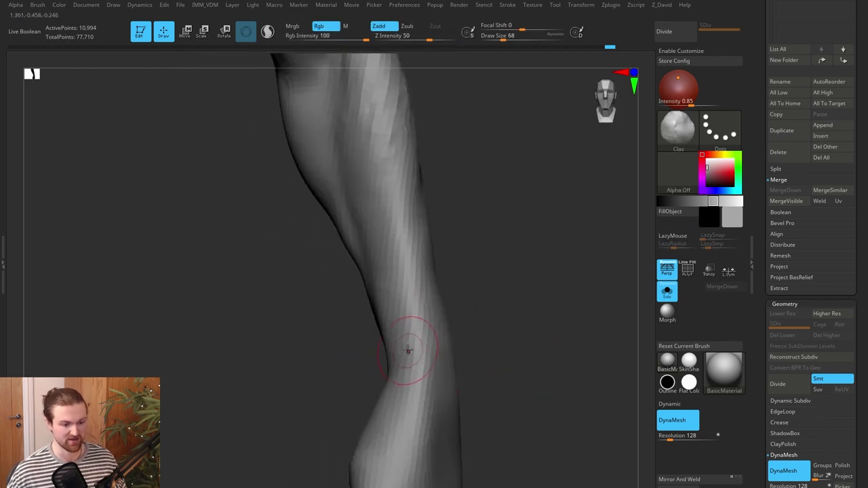
{"action": "left_click_drag", "start_coordinate": [419, 351], "coordinate": [426, 349]}
{"action": "mouse_move", "coordinate": [521, 326]}
{"action": "left_mouse_down"}
{"action": "mouse_move", "coordinate": [488, 341]}
{"action": "mouse_move", "coordinate": [509, 303]}
{"action": "left_mouse_up"}
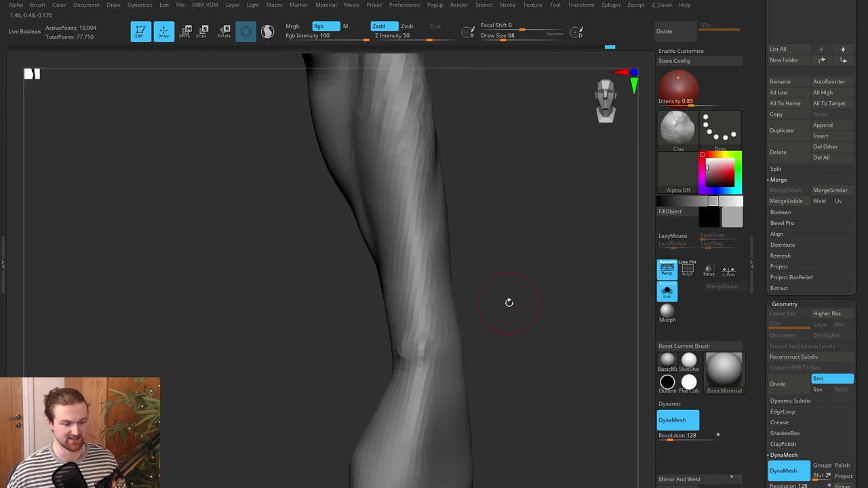
{"action": "right_click_drag", "start_coordinate": [512, 363], "coordinate": [412, 346]}
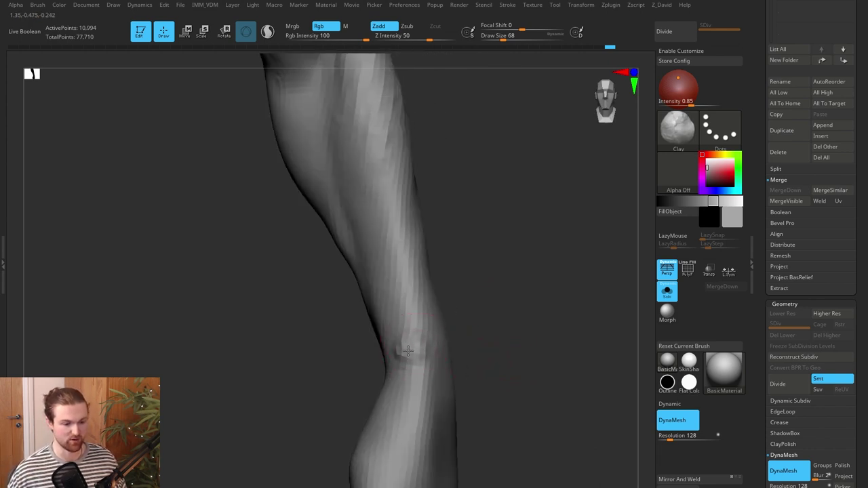
{"action": "left_click_drag", "start_coordinate": [515, 345], "coordinate": [479, 348]}
{"action": "left_click_drag", "start_coordinate": [416, 352], "coordinate": [415, 335], "text": "shift"}
{"action": "mouse_move", "coordinate": [505, 344]}
{"action": "left_mouse_down"}
{"action": "mouse_move", "coordinate": [547, 346]}
{"action": "mouse_move", "coordinate": [527, 321]}
{"action": "left_mouse_up"}
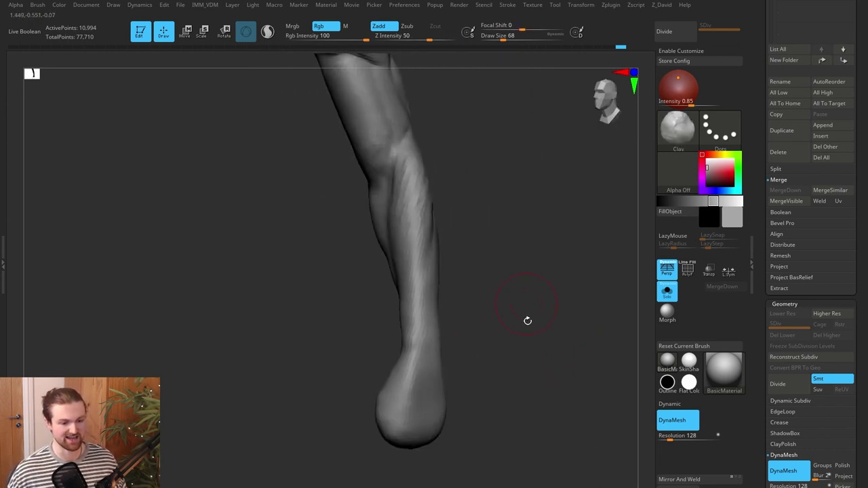
Refine the wrist bumps from several sides with Clay strokes and smoothing, reducing the draw size to 52
{"action": "right_click_drag", "start_coordinate": [528, 320], "coordinate": [414, 352]}
{"action": "left_click_drag", "start_coordinate": [392, 345], "coordinate": [413, 349]}
{"action": "left_click_drag", "start_coordinate": [412, 350], "coordinate": [415, 344], "text": "shift"}
{"action": "left_click_drag", "start_coordinate": [517, 335], "coordinate": [418, 344]}
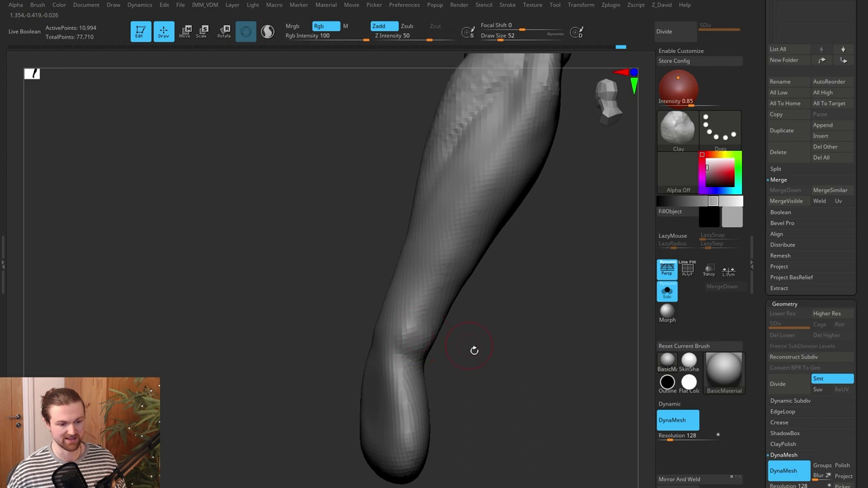
{"action": "right_click_drag", "start_coordinate": [474, 350], "coordinate": [413, 338]}
Flatten the planes of the lower forearm above the wrist with the TrimDynamic brush
{"action": "key", "text": "b"}
{"action": "key", "text": "t"}
{"action": "key", "text": "d"}
{"action": "mouse_move", "coordinate": [515, 337]}
{"action": "left_mouse_down"}
{"action": "mouse_move", "coordinate": [468, 322]}
{"action": "mouse_move", "coordinate": [509, 314]}
{"action": "mouse_move", "coordinate": [423, 322]}
{"action": "left_mouse_up"}
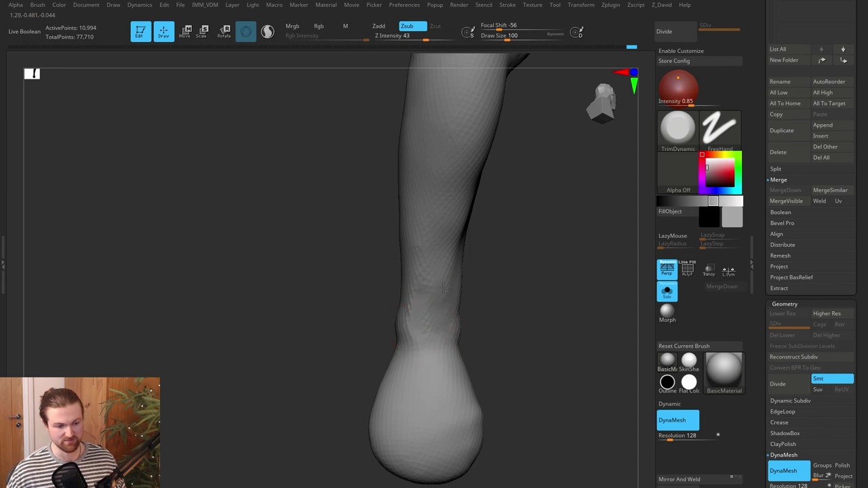
{"action": "right_click_drag", "start_coordinate": [449, 322], "coordinate": [434, 291]}
{"action": "mouse_move", "coordinate": [511, 302]}
{"action": "left_mouse_down"}
{"action": "mouse_move", "coordinate": [461, 306]}
{"action": "mouse_move", "coordinate": [465, 299]}
{"action": "left_mouse_up"}
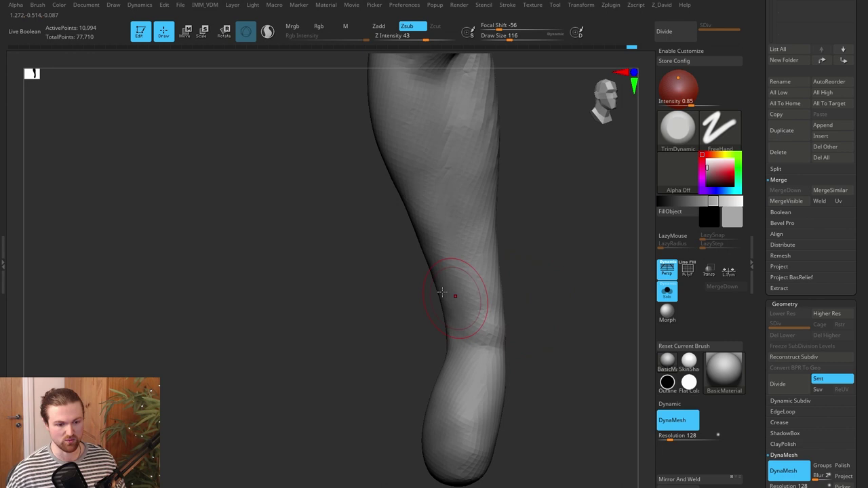
{"action": "left_click_drag", "start_coordinate": [578, 267], "coordinate": [553, 297], "text": "shift"}
{"action": "right_click_drag", "start_coordinate": [553, 296], "coordinate": [524, 259]}
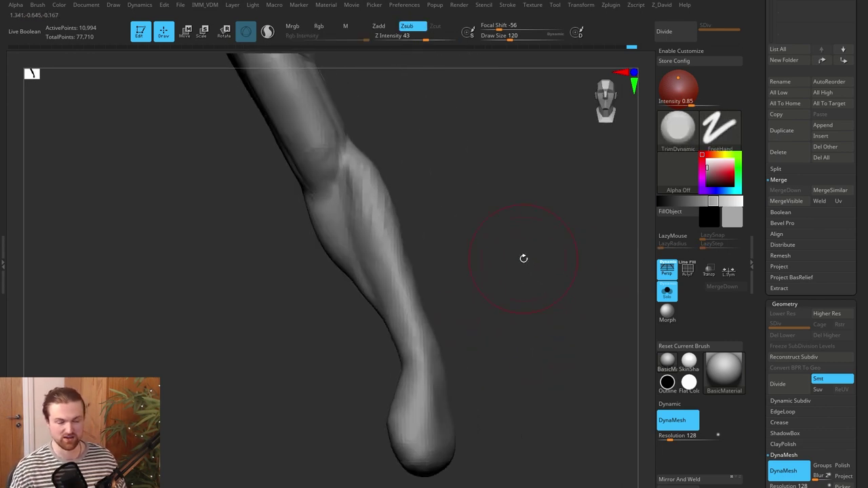
{"action": "right_click_drag", "start_coordinate": [381, 281], "coordinate": [441, 298], "text": "alt"}
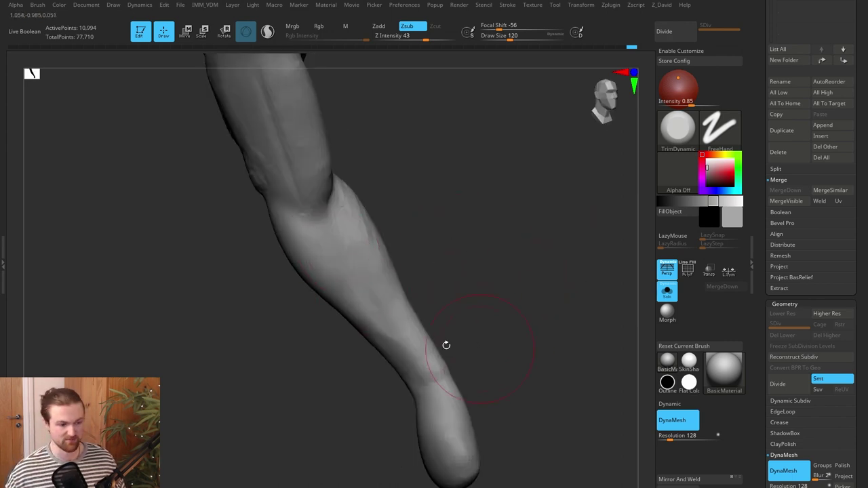
Carve the separation between the brachioradialis and the flexors below the elbow crease with the DamStandard brush
{"action": "right_click_drag", "start_coordinate": [446, 344], "coordinate": [453, 358]}
{"action": "right_click_drag", "start_coordinate": [488, 278], "coordinate": [519, 278]}
{"action": "right_click_drag", "start_coordinate": [519, 277], "coordinate": [519, 305], "text": "ctrl"}
{"action": "key", "text": "b"}
{"action": "key", "text": "d"}
{"action": "key", "text": "s"}
{"action": "left_click_drag", "start_coordinate": [422, 246], "coordinate": [438, 248]}
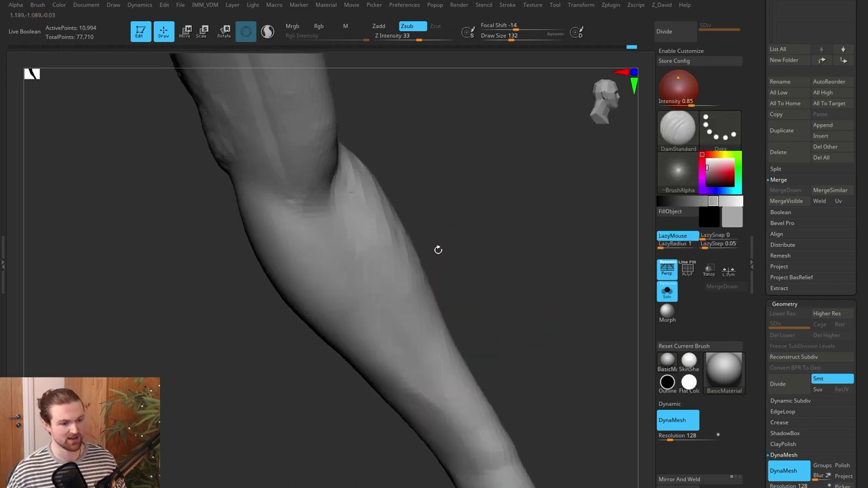
{"action": "mouse_move", "coordinate": [498, 255]}
{"action": "left_mouse_down"}
{"action": "mouse_move", "coordinate": [471, 260]}
{"action": "mouse_move", "coordinate": [466, 286]}
{"action": "left_mouse_up"}
{"action": "mouse_move", "coordinate": [553, 270]}
{"action": "left_mouse_down"}
{"action": "mouse_move", "coordinate": [519, 260]}
{"action": "mouse_move", "coordinate": [505, 266]}
{"action": "left_mouse_up"}
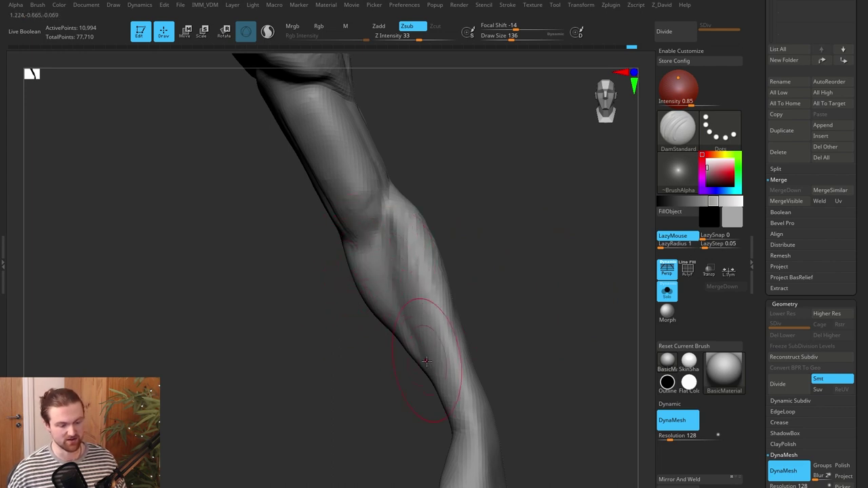
{"action": "mouse_move", "coordinate": [555, 322]}
{"action": "left_mouse_down"}
{"action": "mouse_move", "coordinate": [577, 304]}
{"action": "mouse_move", "coordinate": [536, 310]}
{"action": "left_mouse_up"}
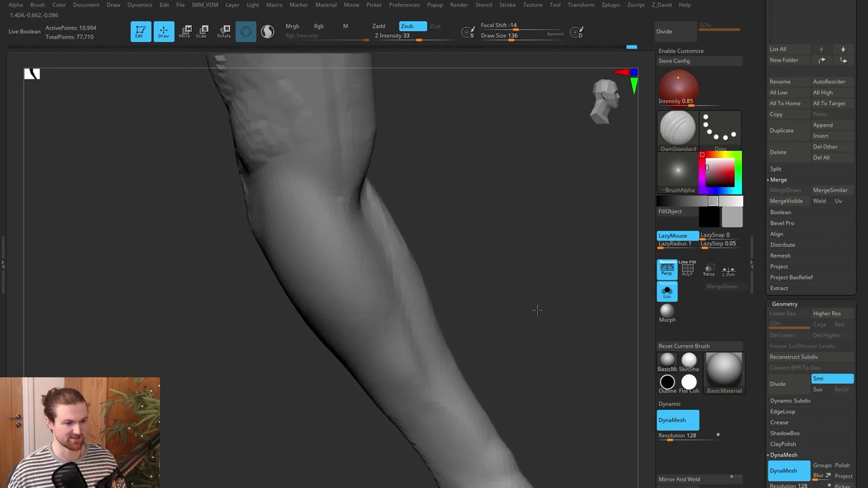
Deepen the inner forearm groove from the elbow crease towards the wrist with DamStandard at draw size 160 to 164
{"action": "key", "text": "bracketright"}
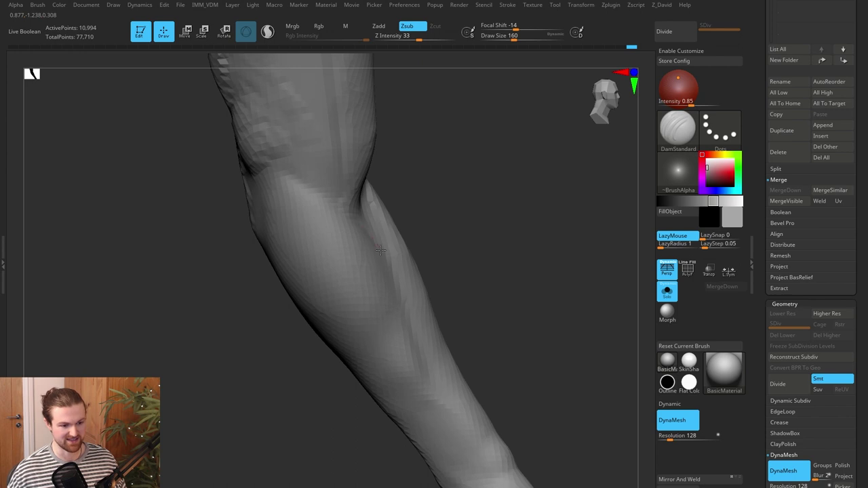
{"action": "right_click_drag", "start_coordinate": [403, 316], "coordinate": [385, 244], "text": "alt"}
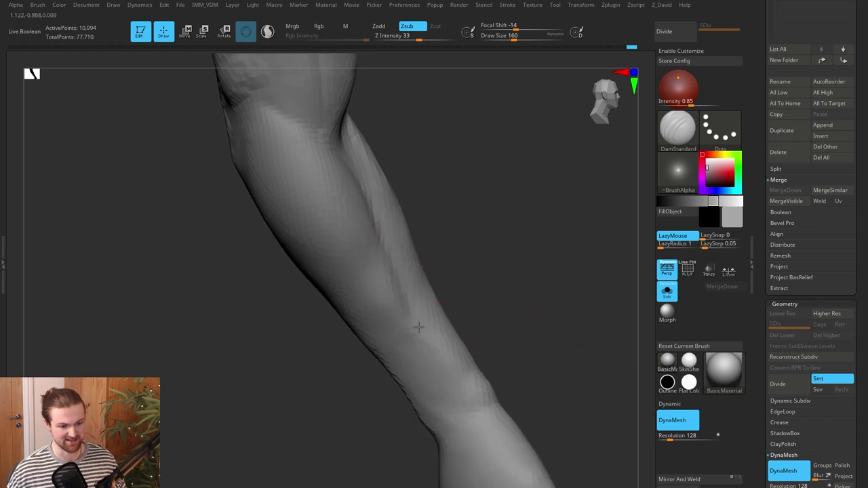
{"action": "left_click_drag", "start_coordinate": [534, 318], "coordinate": [527, 273], "text": "alt"}
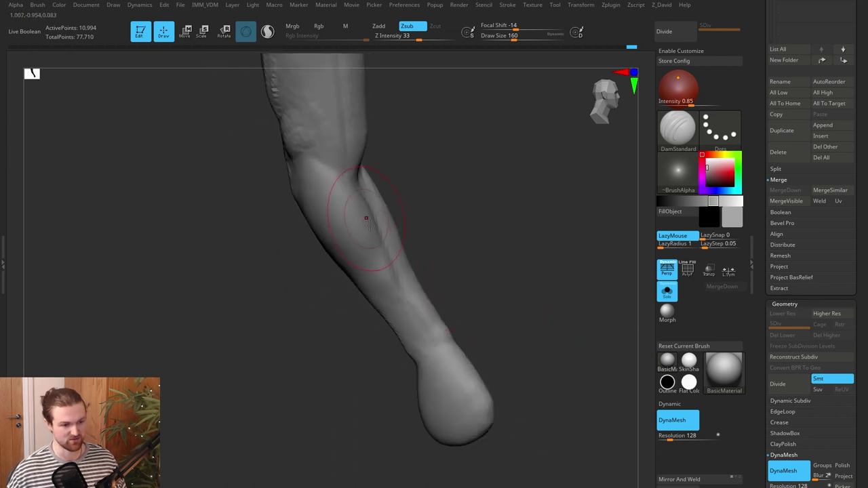
{"action": "left_click_drag", "start_coordinate": [416, 319], "coordinate": [436, 353]}
{"action": "left_click_drag", "start_coordinate": [488, 300], "coordinate": [494, 270]}
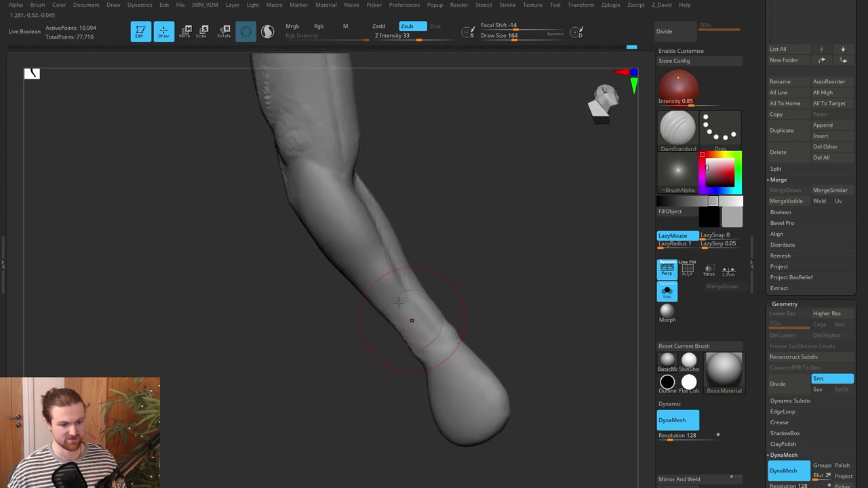
{"action": "left_click_drag", "start_coordinate": [542, 293], "coordinate": [494, 353]}
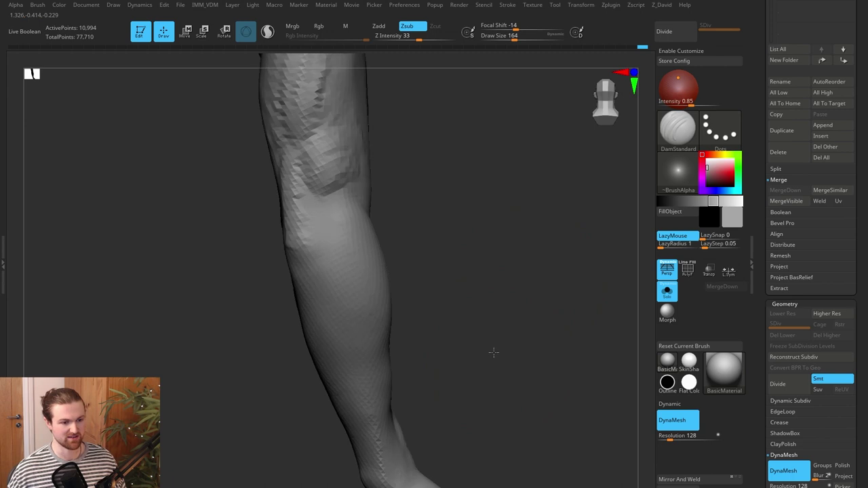
Carve the muscle separations on the back of the forearm below the elbow with the DamStandard brush
{"action": "left_click_drag", "start_coordinate": [449, 213], "coordinate": [432, 281]}
{"action": "left_click_drag", "start_coordinate": [477, 246], "coordinate": [533, 285]}
{"action": "mouse_move", "coordinate": [432, 415]}
{"action": "left_mouse_down", "text": "ctrl"}
{"action": "mouse_move", "coordinate": [411, 337]}
{"action": "mouse_move", "coordinate": [418, 315]}
{"action": "mouse_move", "coordinate": [372, 214]}
{"action": "mouse_move", "coordinate": [439, 433]}
{"action": "left_mouse_up", "text": "ctrl"}
{"action": "mouse_move", "coordinate": [532, 359]}
{"action": "left_mouse_down"}
{"action": "mouse_move", "coordinate": [583, 357]}
{"action": "mouse_move", "coordinate": [483, 279]}
{"action": "mouse_move", "coordinate": [502, 291]}
{"action": "mouse_move", "coordinate": [484, 300]}
{"action": "mouse_move", "coordinate": [468, 288]}
{"action": "left_mouse_up"}
{"action": "left_click_drag", "start_coordinate": [324, 237], "coordinate": [407, 210]}
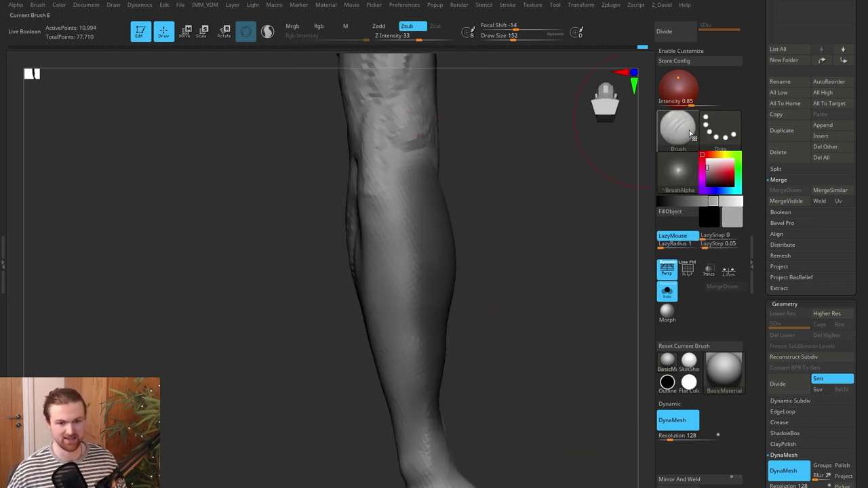
{"action": "left_click_drag", "start_coordinate": [296, 257], "coordinate": [335, 249]}
{"action": "left_click_drag", "start_coordinate": [499, 181], "coordinate": [540, 188]}
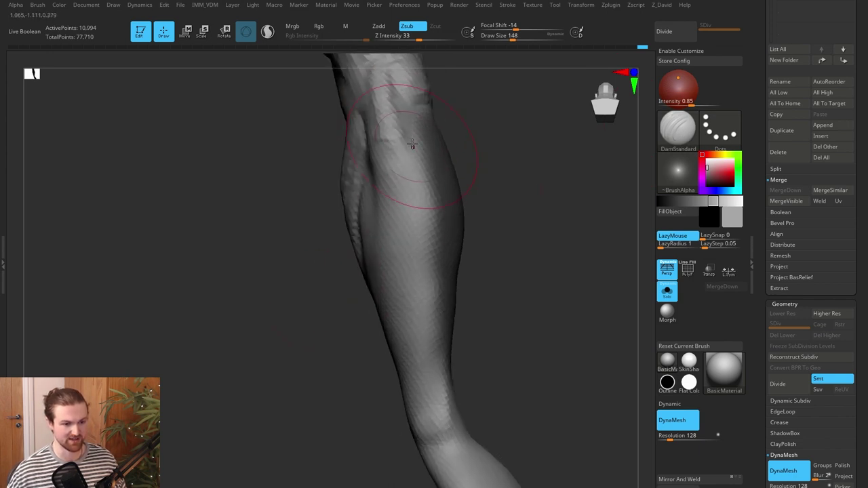
{"action": "left_click_drag", "start_coordinate": [480, 234], "coordinate": [514, 247]}
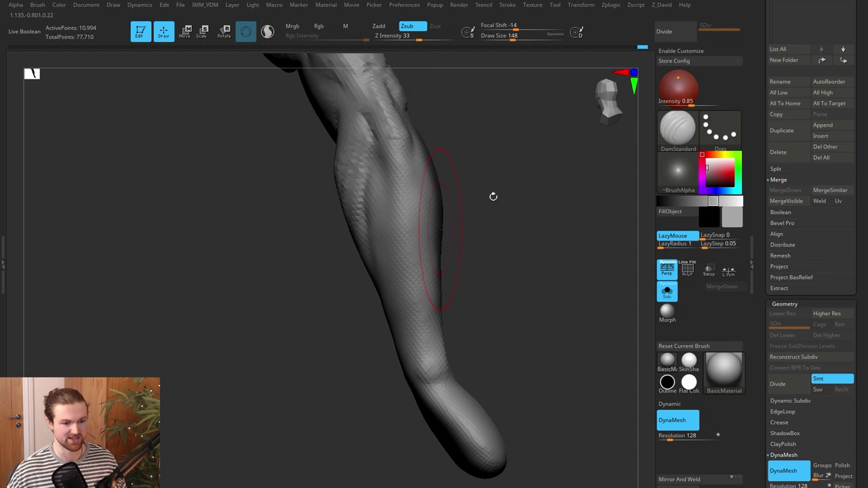
{"action": "left_click_drag", "start_coordinate": [493, 196], "coordinate": [441, 195]}
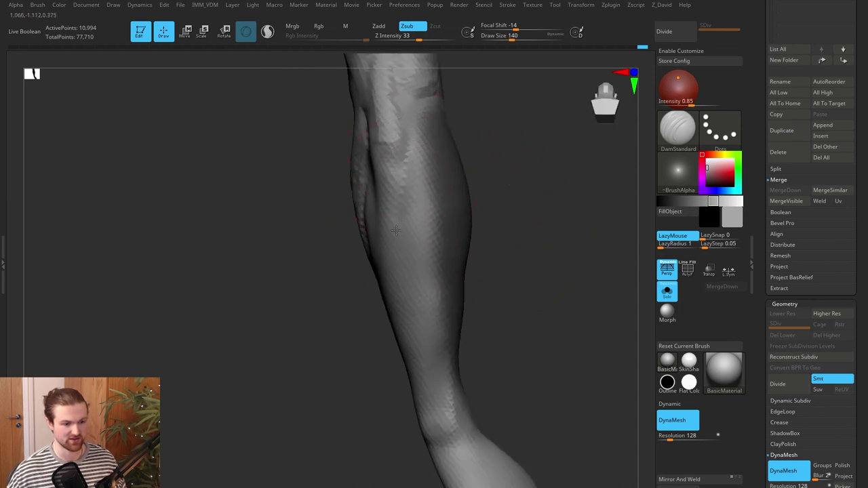
Smooth the carved areas on the back of the forearm below the elbow
{"action": "mouse_move", "coordinate": [411, 436]}
{"action": "left_mouse_down", "text": "alt"}
{"action": "mouse_move", "coordinate": [362, 337]}
{"action": "mouse_move", "coordinate": [389, 352]}
{"action": "mouse_move", "coordinate": [407, 441]}
{"action": "left_mouse_up", "text": "alt"}
{"action": "left_click_drag", "start_coordinate": [498, 272], "coordinate": [482, 247]}
{"action": "left_click_drag", "start_coordinate": [410, 187], "coordinate": [421, 203], "text": "shift"}
{"action": "mouse_move", "coordinate": [513, 260]}
{"action": "left_mouse_down"}
{"action": "mouse_move", "coordinate": [516, 246]}
{"action": "mouse_move", "coordinate": [531, 247]}
{"action": "left_mouse_up"}
{"action": "left_click_drag", "start_coordinate": [533, 278], "coordinate": [498, 277]}
{"action": "left_click_drag", "start_coordinate": [434, 286], "coordinate": [432, 278], "text": "shift"}
{"action": "left_click_drag", "start_coordinate": [527, 271], "coordinate": [505, 271]}
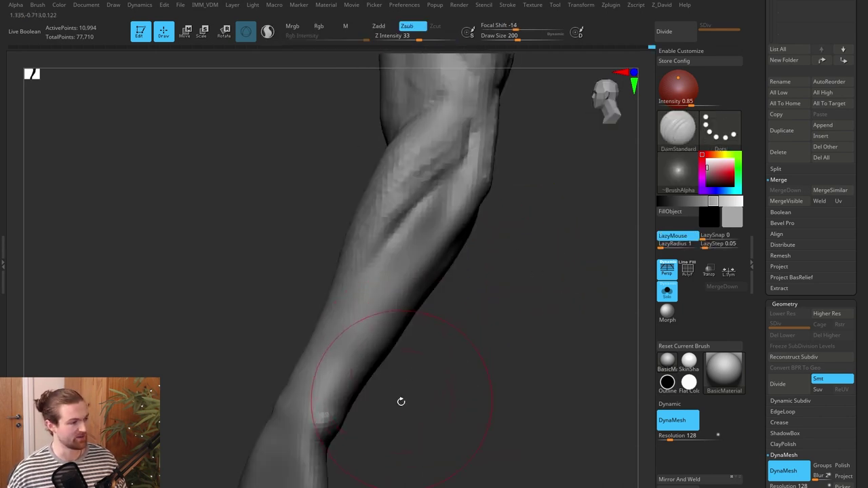
Refine the outer forearm and the area above the wrist bone with the DamStandard brush at draw size 76, then 48
{"action": "mouse_move", "coordinate": [400, 402]}
{"action": "left_mouse_down"}
{"action": "mouse_move", "coordinate": [393, 385]}
{"action": "mouse_move", "coordinate": [342, 400]}
{"action": "mouse_move", "coordinate": [479, 198]}
{"action": "left_mouse_up"}
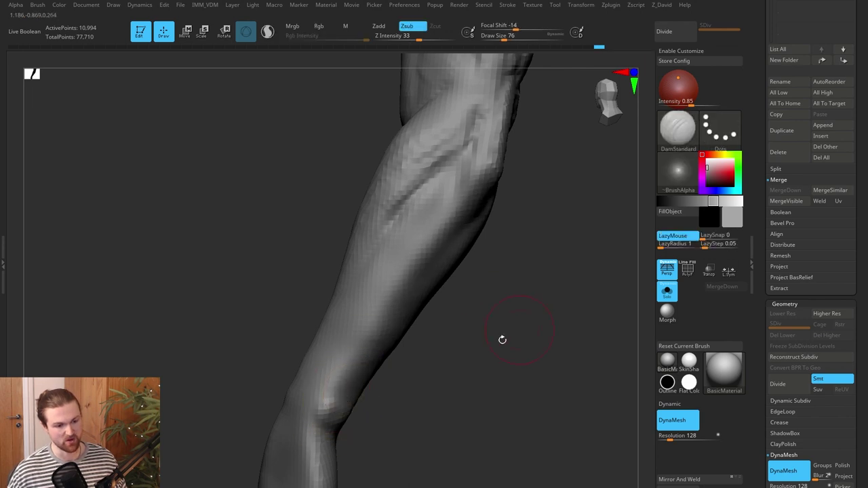
{"action": "left_click_drag", "start_coordinate": [502, 340], "coordinate": [426, 339]}
{"action": "left_click_drag", "start_coordinate": [303, 387], "coordinate": [377, 376]}
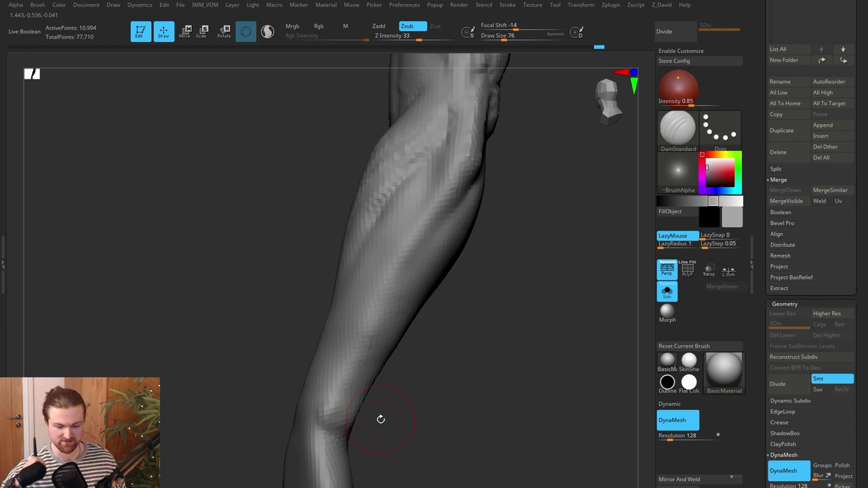
{"action": "left_click_drag", "start_coordinate": [487, 407], "coordinate": [403, 398]}
{"action": "left_click_drag", "start_coordinate": [312, 403], "coordinate": [367, 348]}
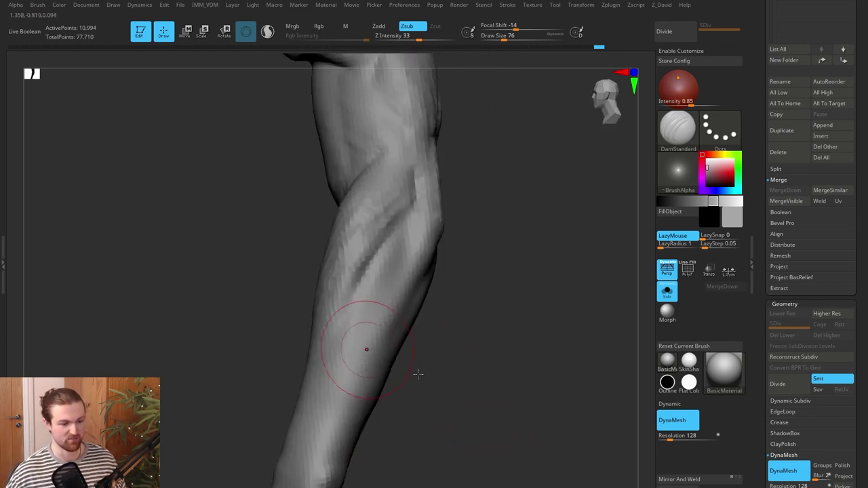
{"action": "left_click_drag", "start_coordinate": [441, 407], "coordinate": [452, 362]}
{"action": "mouse_move", "coordinate": [347, 376]}
{"action": "left_mouse_down", "text": "ctrl"}
{"action": "mouse_move", "coordinate": [443, 151]}
{"action": "mouse_move", "coordinate": [336, 373]}
{"action": "left_mouse_up", "text": "ctrl"}
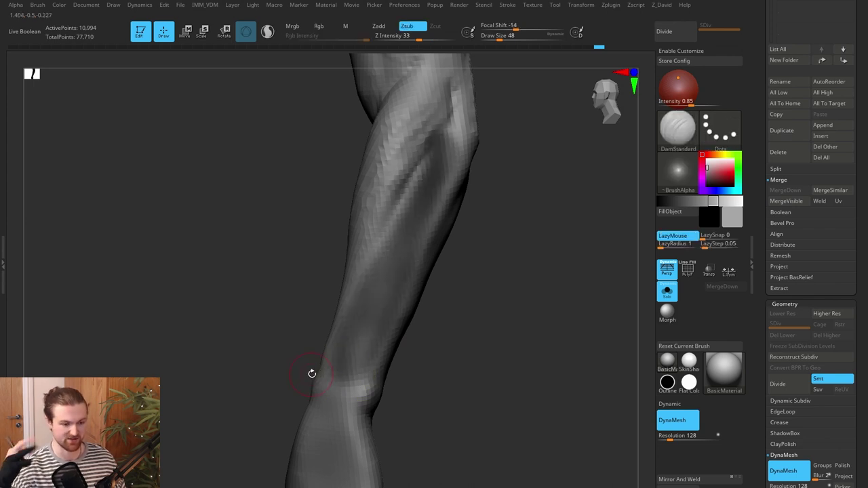
Carve the groove beneath the brachioradialis down the outer forearm towards the wrist with DamStandard at draw size 64
{"action": "left_click_drag", "start_coordinate": [547, 319], "coordinate": [436, 357]}
{"action": "key", "text": "ctrl+z"}
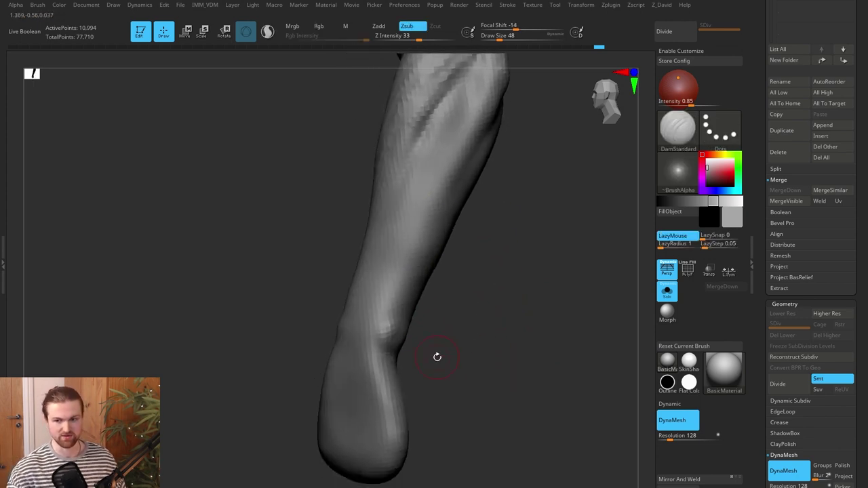
{"action": "left_click_drag", "start_coordinate": [514, 364], "coordinate": [469, 258]}
{"action": "left_click_drag", "start_coordinate": [421, 176], "coordinate": [396, 203]}
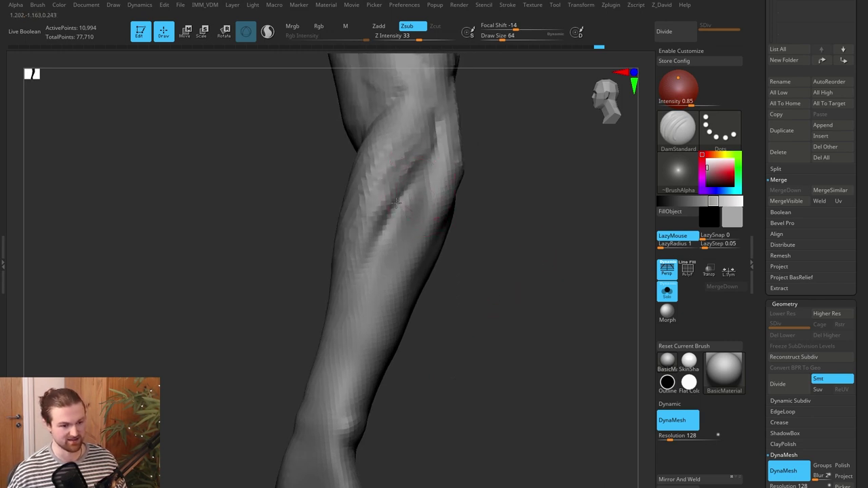
{"action": "left_click_drag", "start_coordinate": [365, 263], "coordinate": [342, 311]}
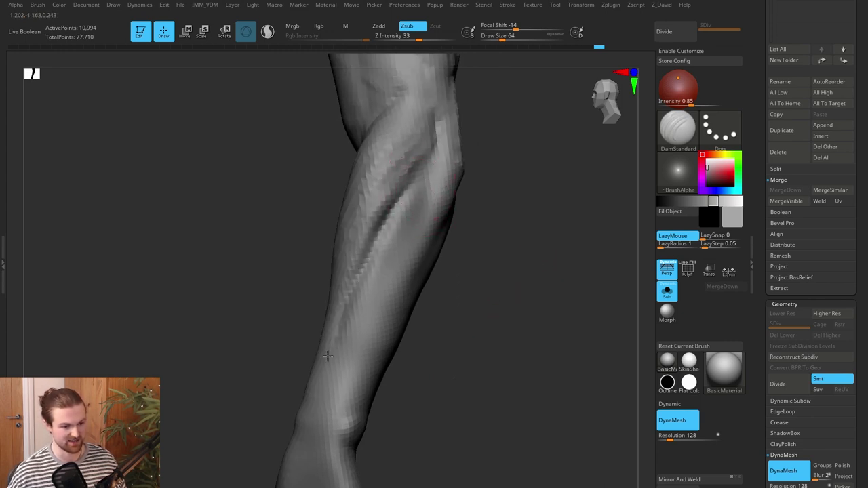
{"action": "mouse_move", "coordinate": [275, 432]}
{"action": "left_mouse_down"}
{"action": "mouse_move", "coordinate": [248, 390]}
{"action": "mouse_move", "coordinate": [273, 406]}
{"action": "left_mouse_up"}
Carve a second long groove along the back edge of the outer forearm, from below the elbow towards the wrist
{"action": "left_click_drag", "start_coordinate": [468, 376], "coordinate": [441, 380]}
{"action": "left_click_drag", "start_coordinate": [483, 150], "coordinate": [453, 144]}
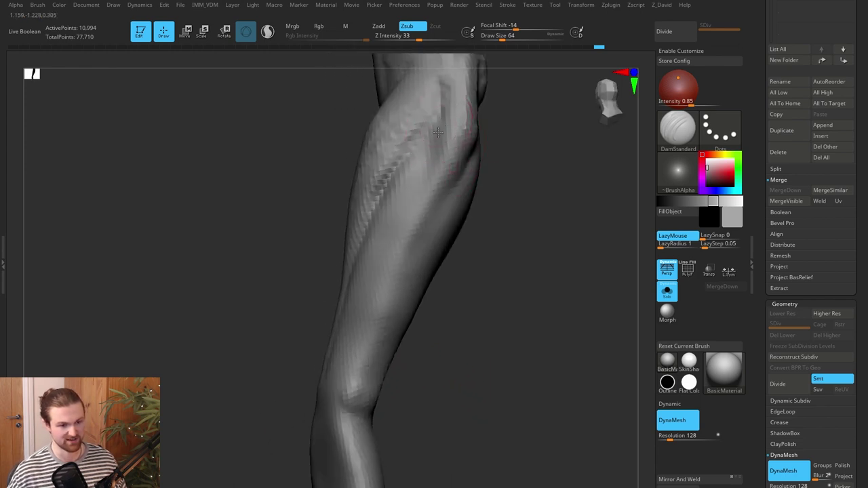
{"action": "mouse_move", "coordinate": [418, 207]}
{"action": "left_mouse_down"}
{"action": "mouse_move", "coordinate": [383, 277]}
{"action": "mouse_move", "coordinate": [348, 370]}
{"action": "mouse_move", "coordinate": [352, 381]}
{"action": "left_mouse_up"}
{"action": "left_click_drag", "start_coordinate": [438, 380], "coordinate": [499, 325]}
{"action": "left_click_drag", "start_coordinate": [468, 284], "coordinate": [439, 275]}
Build up the extensor mass between the two forearm grooves with the ClayTubes brush at draw size 60
{"action": "key", "text": "b"}
{"action": "key", "text": "c"}
{"action": "key", "text": "l"}
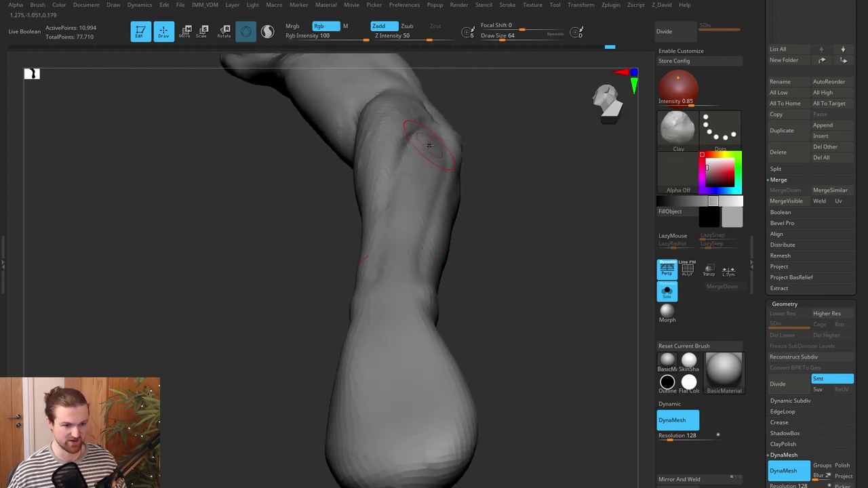
{"action": "mouse_move", "coordinate": [483, 158]}
{"action": "left_mouse_down"}
{"action": "mouse_move", "coordinate": [473, 281]}
{"action": "mouse_move", "coordinate": [480, 225]}
{"action": "left_mouse_up"}
{"action": "key", "text": "b"}
{"action": "key", "text": "c"}
{"action": "key", "text": "t"}
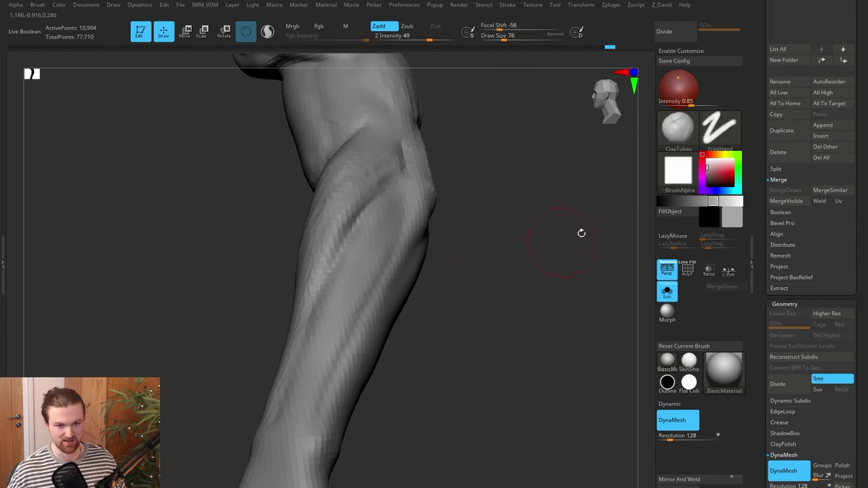
{"action": "left_click_drag", "start_coordinate": [489, 291], "coordinate": [468, 258]}
{"action": "key", "text": "bracketleft"}
{"action": "key", "text": "bracketleft"}
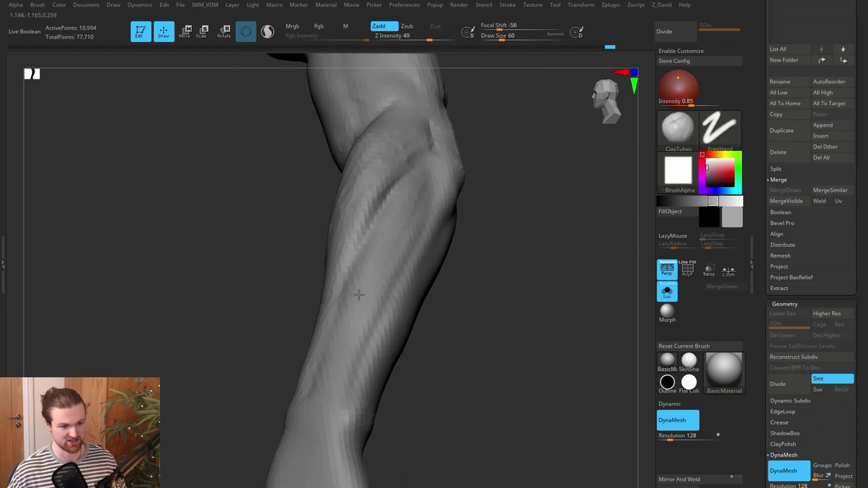
Add volume to the outer forearm just below the elbow with ClayTubes at draw size 72
{"action": "mouse_move", "coordinate": [475, 313]}
{"action": "left_mouse_down"}
{"action": "mouse_move", "coordinate": [477, 296]}
{"action": "mouse_move", "coordinate": [490, 291]}
{"action": "mouse_move", "coordinate": [479, 293]}
{"action": "left_mouse_up"}
{"action": "key", "text": "bracketright"}
{"action": "key", "text": "bracketright"}
{"action": "mouse_move", "coordinate": [528, 215]}
{"action": "left_mouse_down"}
{"action": "mouse_move", "coordinate": [527, 255]}
{"action": "mouse_move", "coordinate": [513, 257]}
{"action": "left_mouse_up"}
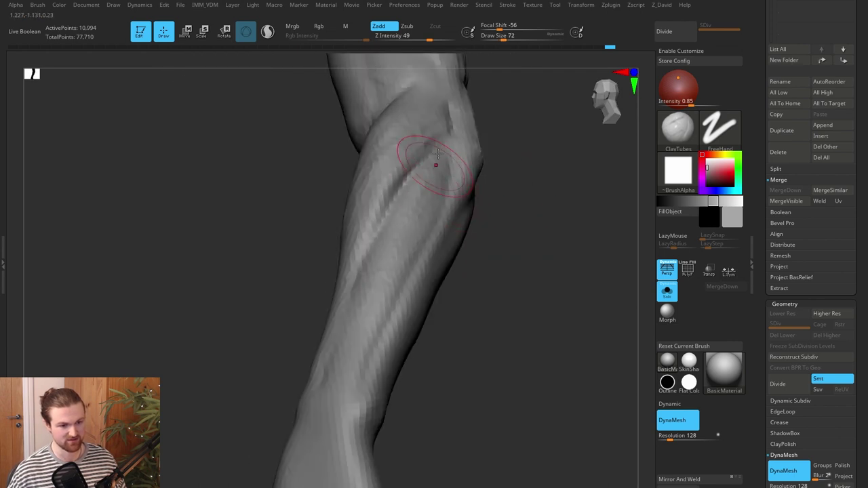
{"action": "left_click_drag", "start_coordinate": [489, 310], "coordinate": [364, 291]}
{"action": "mouse_move", "coordinate": [486, 309]}
{"action": "left_mouse_down"}
{"action": "mouse_move", "coordinate": [490, 272]}
{"action": "mouse_move", "coordinate": [475, 267]}
{"action": "mouse_move", "coordinate": [467, 314]}
{"action": "mouse_move", "coordinate": [461, 207]}
{"action": "mouse_move", "coordinate": [466, 215]}
{"action": "left_mouse_up"}
{"action": "left_click_drag", "start_coordinate": [500, 243], "coordinate": [463, 315], "text": "alt"}
Smooth the built-up clay on the outer forearm down towards the wrist
{"action": "key", "text": "shift"}
{"action": "left_click_drag", "start_coordinate": [487, 253], "coordinate": [456, 256]}
{"action": "left_click_drag", "start_coordinate": [370, 325], "coordinate": [341, 429], "text": "shift"}
{"action": "mouse_move", "coordinate": [489, 318]}
{"action": "left_mouse_down"}
{"action": "mouse_move", "coordinate": [482, 376]}
{"action": "mouse_move", "coordinate": [452, 397]}
{"action": "mouse_move", "coordinate": [468, 310]}
{"action": "left_mouse_up"}
{"action": "left_click_drag", "start_coordinate": [405, 290], "coordinate": [475, 343]}
{"action": "left_click_drag", "start_coordinate": [484, 285], "coordinate": [496, 300]}
Carve thin separations into the extensor muscles below the elbow with DamStandard at draw size 36, then 44
{"action": "key", "text": "b"}
{"action": "key", "text": "d"}
{"action": "key", "text": "s"}
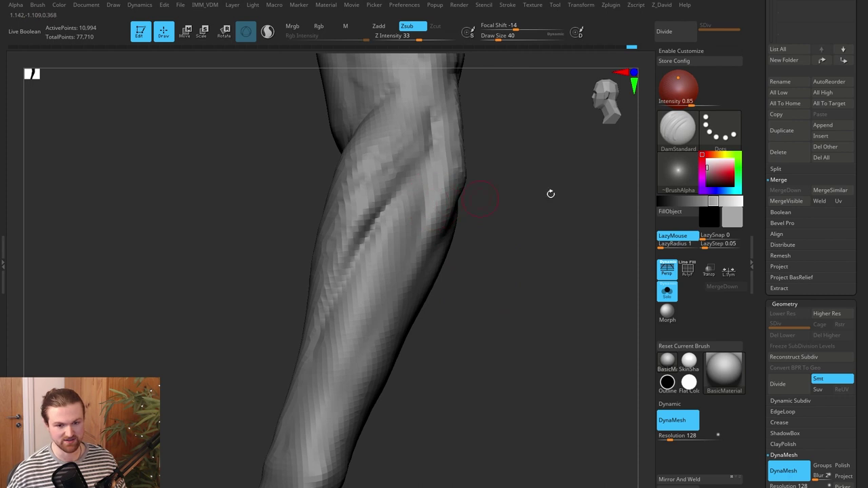
{"action": "key", "text": "bracketleft"}
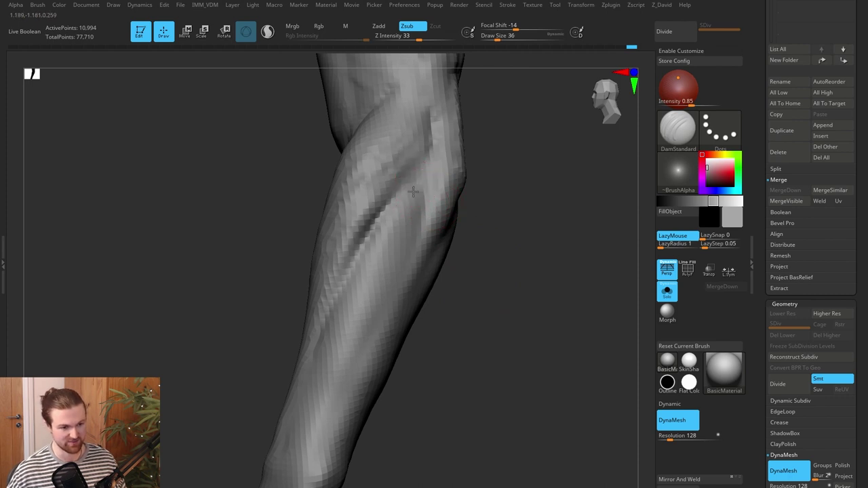
{"action": "left_click_drag", "start_coordinate": [397, 238], "coordinate": [375, 290]}
{"action": "mouse_move", "coordinate": [434, 393]}
{"action": "left_mouse_down"}
{"action": "mouse_move", "coordinate": [448, 343]}
{"action": "mouse_move", "coordinate": [436, 314]}
{"action": "mouse_move", "coordinate": [434, 372]}
{"action": "mouse_move", "coordinate": [468, 367]}
{"action": "left_mouse_up"}
{"action": "mouse_move", "coordinate": [399, 274]}
{"action": "left_mouse_down", "text": "shift"}
{"action": "mouse_move", "coordinate": [378, 294]}
{"action": "mouse_move", "coordinate": [399, 256]}
{"action": "left_mouse_up", "text": "shift"}
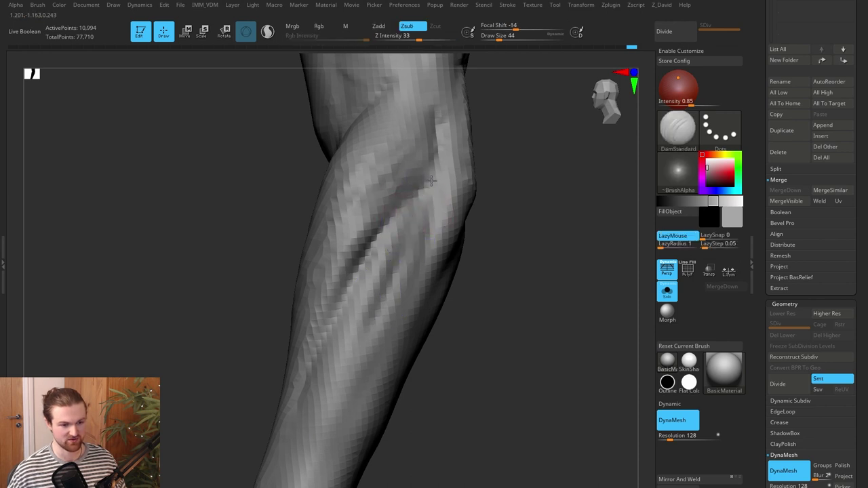
{"action": "right_click_drag", "start_coordinate": [418, 186], "coordinate": [493, 317]}
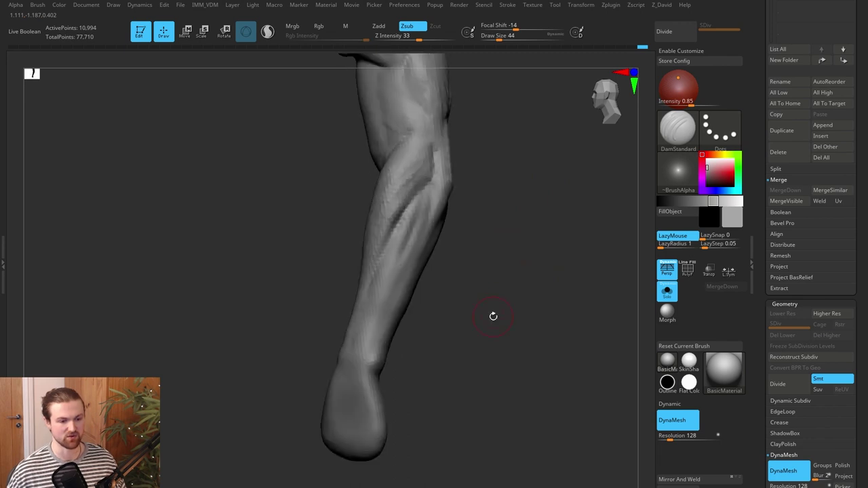
Switch to the reference board and trace the elbow bone, lower forearm line and brachioradialis on the side-view arm photo
{"action": "key", "text": "alt+Tab"}
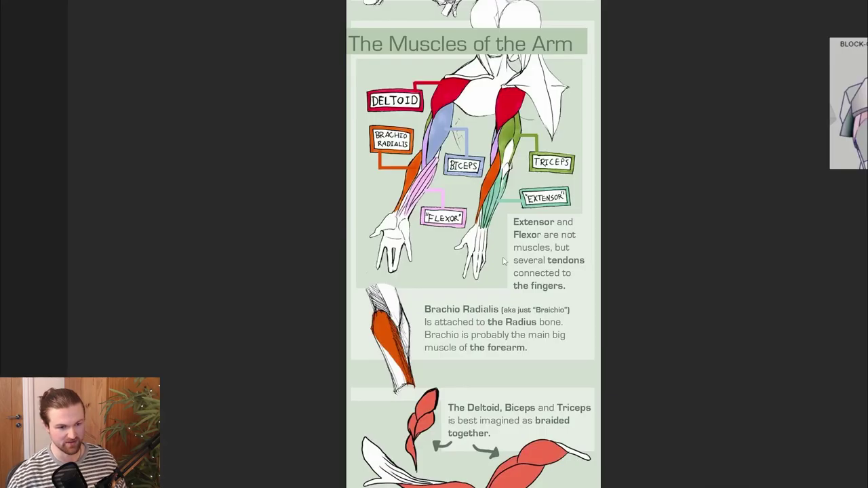
{"action": "scroll", "coordinate": [503, 261], "scroll_direction": "down", "scroll_amount": 4}
{"action": "middle_click_drag", "start_coordinate": [627, 259], "coordinate": [336, 319]}
{"action": "middle_click_drag", "start_coordinate": [554, 98], "coordinate": [427, 325]}
{"action": "scroll", "coordinate": [427, 324], "scroll_direction": "up", "scroll_amount": 6}
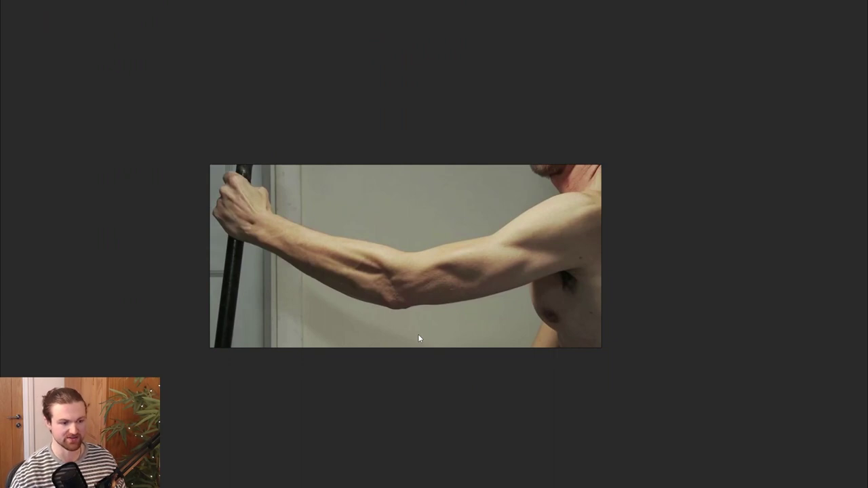
{"action": "scroll", "coordinate": [394, 291], "scroll_direction": "up", "scroll_amount": 2}
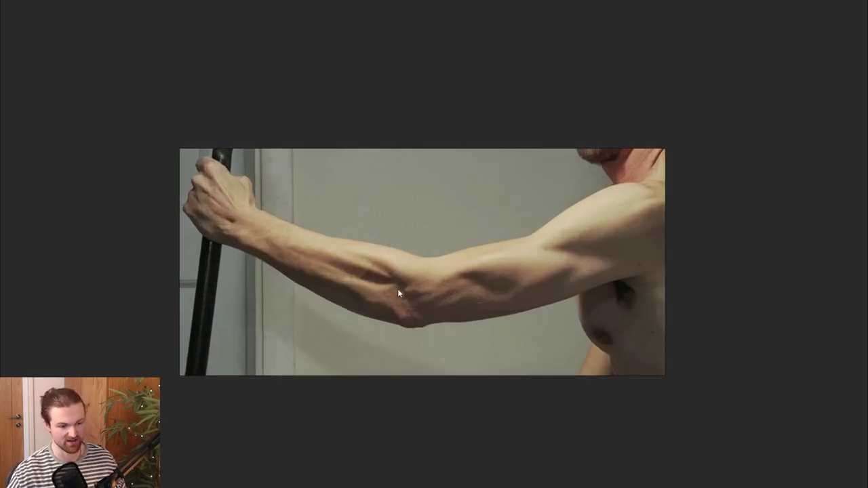
{"action": "scroll", "coordinate": [399, 293], "scroll_direction": "up", "scroll_amount": 2}
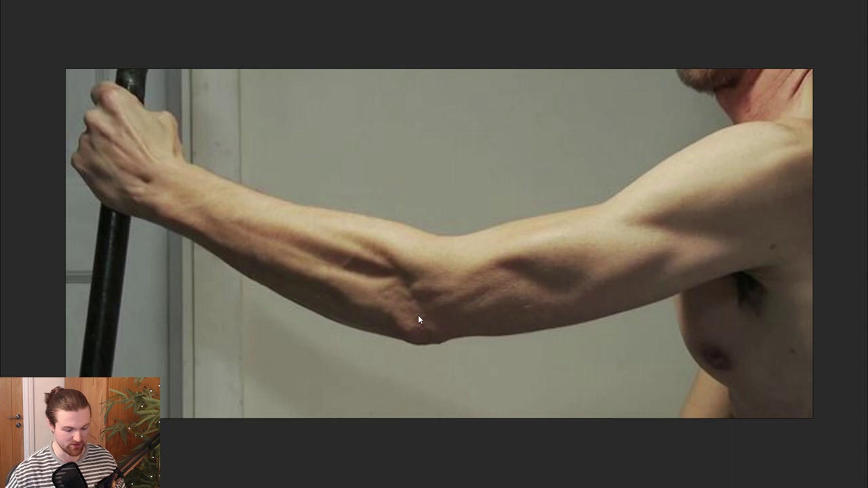
{"action": "mouse_move", "coordinate": [419, 305]}
{"action": "left_mouse_down"}
{"action": "mouse_move", "coordinate": [411, 334]}
{"action": "mouse_move", "coordinate": [436, 320]}
{"action": "mouse_move", "coordinate": [345, 306]}
{"action": "mouse_move", "coordinate": [266, 278]}
{"action": "left_mouse_up"}
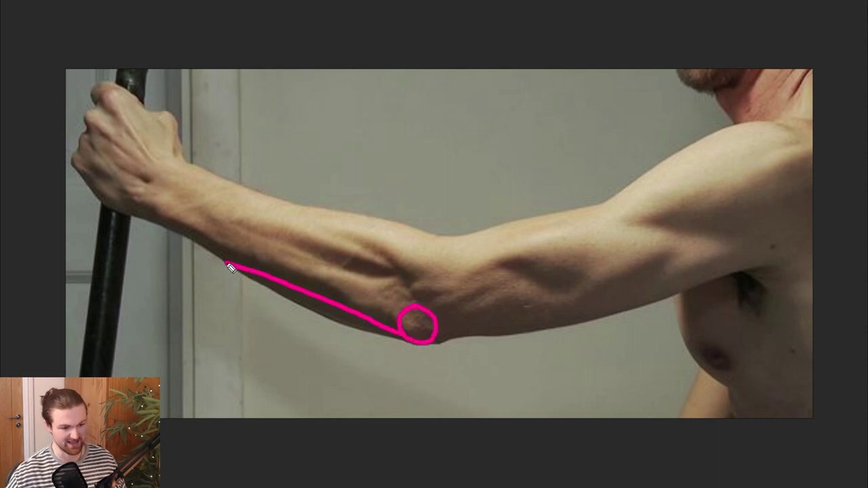
{"action": "left_click_drag", "start_coordinate": [278, 202], "coordinate": [341, 231]}
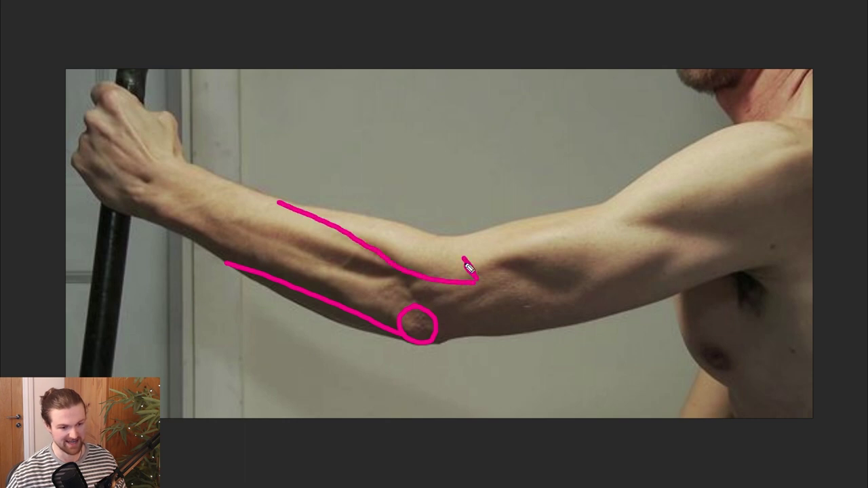
{"action": "mouse_move", "coordinate": [446, 242]}
{"action": "left_mouse_down"}
{"action": "mouse_move", "coordinate": [380, 207]}
{"action": "mouse_move", "coordinate": [267, 202]}
{"action": "left_mouse_up"}
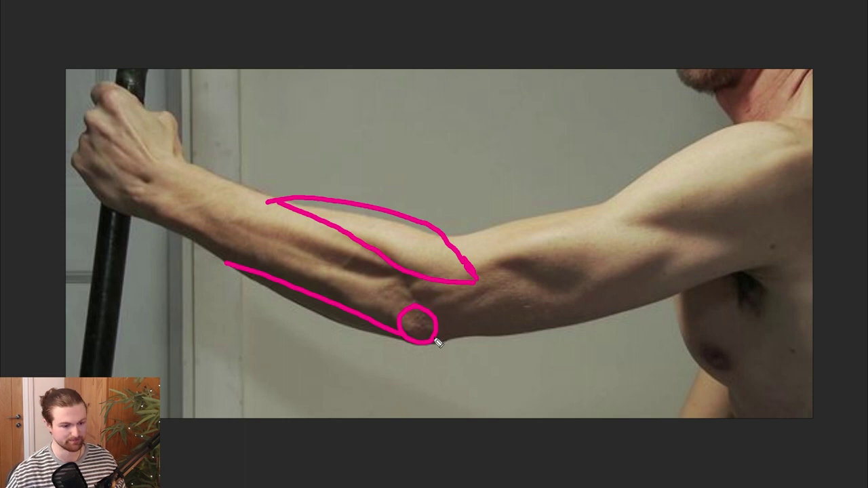
Switch back to ZBrush and flatten the end of the hand block with TrimDynamic at draw size 132
{"action": "key", "text": "alt+Tab"}
{"action": "mouse_move", "coordinate": [414, 332]}
{"action": "left_mouse_down"}
{"action": "mouse_move", "coordinate": [429, 328]}
{"action": "mouse_move", "coordinate": [401, 331]}
{"action": "left_mouse_up"}
{"action": "mouse_move", "coordinate": [468, 331]}
{"action": "left_mouse_down"}
{"action": "mouse_move", "coordinate": [505, 315]}
{"action": "mouse_move", "coordinate": [475, 316]}
{"action": "left_mouse_up"}
{"action": "key", "text": "b"}
{"action": "key", "text": "m"}
{"action": "key", "text": "v"}
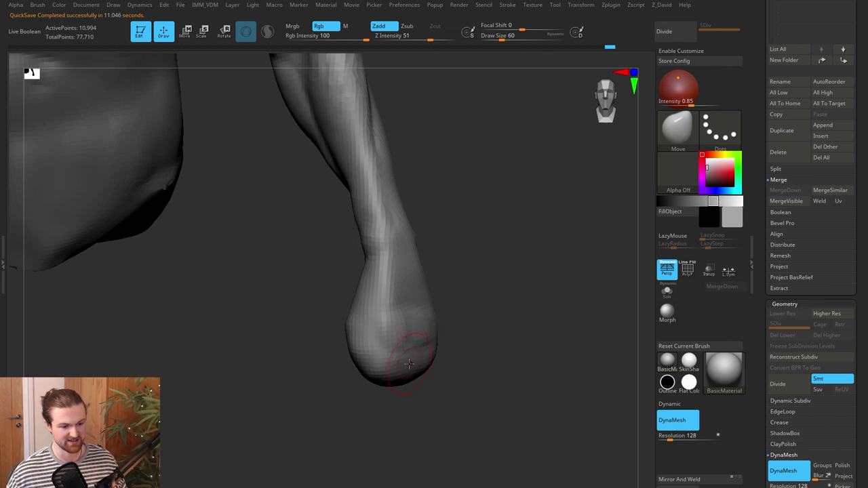
{"action": "key", "text": "b"}
{"action": "key", "text": "t"}
{"action": "key", "text": "d"}
{"action": "key", "text": "bracketright"}
{"action": "key", "text": "bracketright"}
{"action": "key", "text": "bracketright"}
{"action": "left_click_drag", "start_coordinate": [391, 363], "coordinate": [423, 358]}
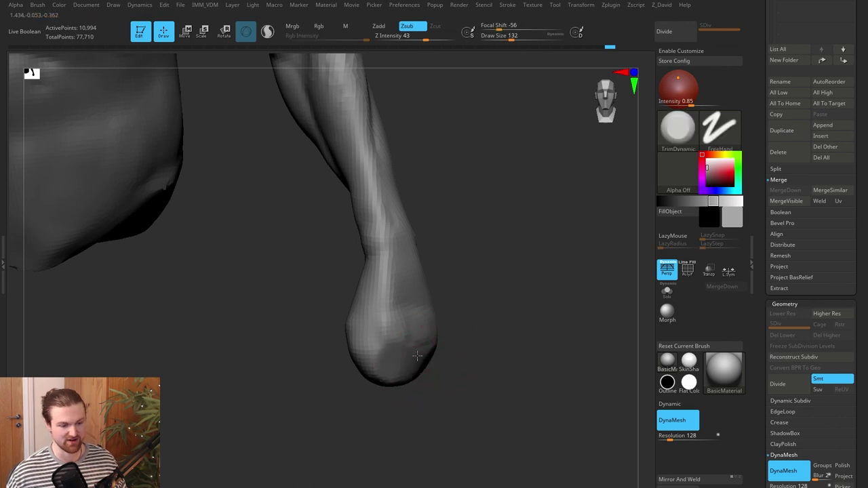
Flatten the sides of the hand block into clearer planes with the TrimDynamic brush
{"action": "left_click_drag", "start_coordinate": [505, 366], "coordinate": [468, 366]}
{"action": "left_click_drag", "start_coordinate": [408, 363], "coordinate": [430, 360]}
{"action": "mouse_move", "coordinate": [485, 373]}
{"action": "left_mouse_down"}
{"action": "mouse_move", "coordinate": [518, 381]}
{"action": "mouse_move", "coordinate": [496, 344]}
{"action": "mouse_move", "coordinate": [472, 369]}
{"action": "left_mouse_up"}
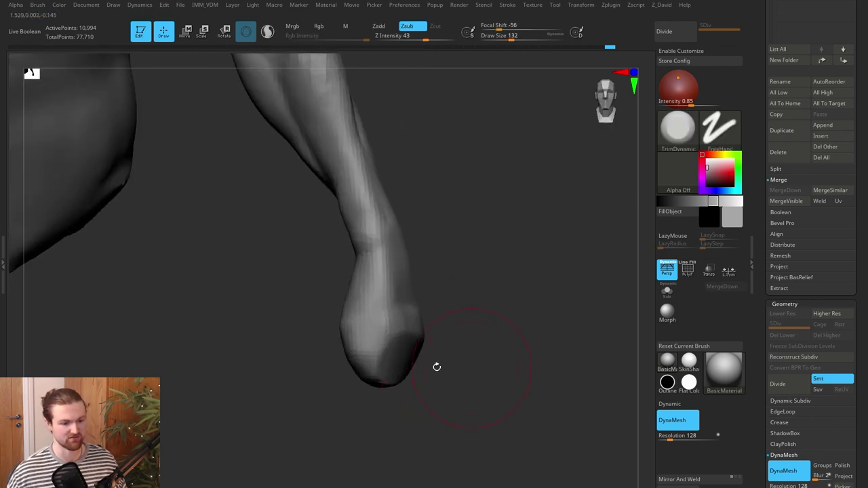
{"action": "mouse_move", "coordinate": [349, 337]}
{"action": "left_mouse_down"}
{"action": "mouse_move", "coordinate": [357, 314]}
{"action": "mouse_move", "coordinate": [373, 316]}
{"action": "mouse_move", "coordinate": [366, 339]}
{"action": "left_mouse_up"}
{"action": "left_click_drag", "start_coordinate": [484, 307], "coordinate": [439, 338]}
{"action": "left_click_drag", "start_coordinate": [385, 305], "coordinate": [362, 360]}
Adjust the hand block and wrist silhouette against the torso with the Move brush at draw size 136
{"action": "key", "text": "b"}
{"action": "key", "text": "m"}
{"action": "key", "text": "v"}
{"action": "left_click_drag", "start_coordinate": [409, 415], "coordinate": [409, 398]}
{"action": "left_click_drag", "start_coordinate": [479, 393], "coordinate": [521, 395], "text": "alt"}
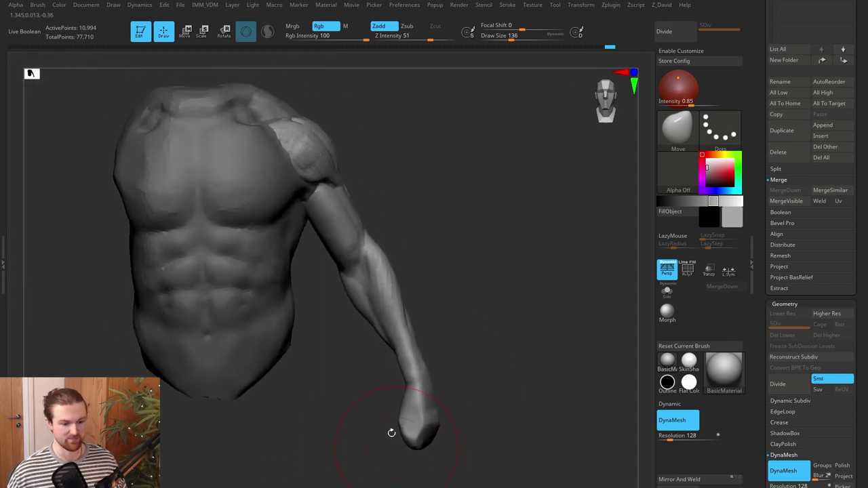
{"action": "left_click_drag", "start_coordinate": [492, 437], "coordinate": [486, 417]}
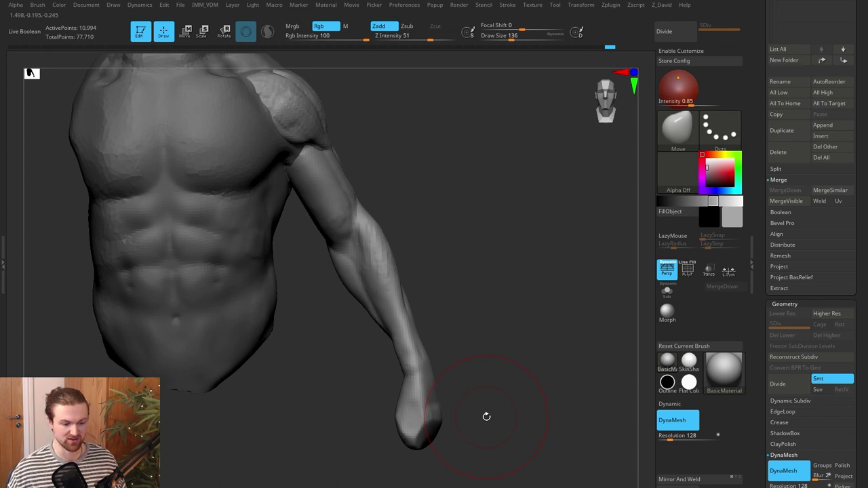
{"action": "left_click_drag", "start_coordinate": [504, 352], "coordinate": [434, 374]}
{"action": "left_click_drag", "start_coordinate": [511, 390], "coordinate": [521, 351]}
{"action": "mouse_move", "coordinate": [486, 382]}
{"action": "left_mouse_down"}
{"action": "mouse_move", "coordinate": [484, 319]}
{"action": "mouse_move", "coordinate": [506, 394]}
{"action": "left_mouse_up"}
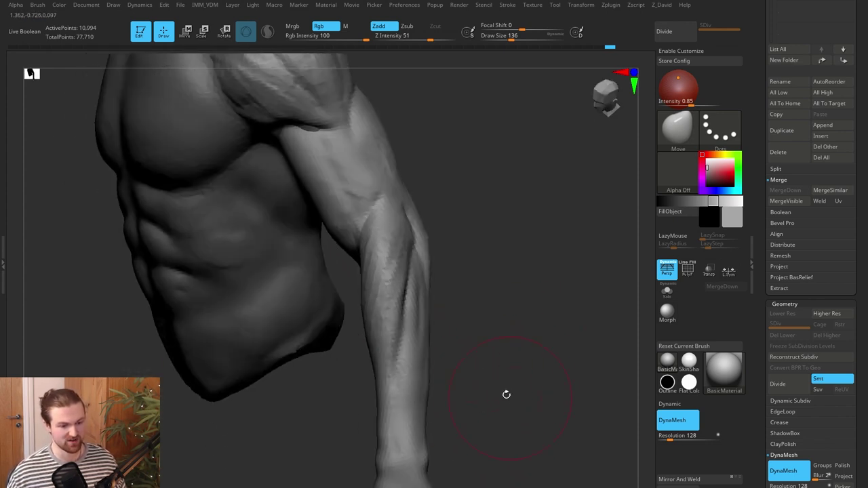
{"action": "left_click_drag", "start_coordinate": [502, 343], "coordinate": [481, 366]}
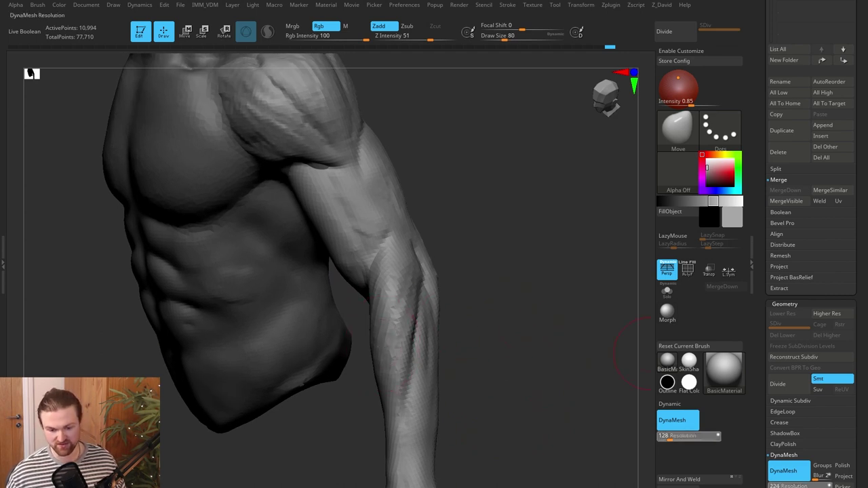
Set the DynaMesh resolution to 344 and remesh the arm
{"action": "left_click", "coordinate": [684, 436]}
{"action": "left_click_drag", "start_coordinate": [678, 437], "coordinate": [677, 437]}
{"action": "left_click_drag", "start_coordinate": [531, 275], "coordinate": [569, 332], "text": "ctrl"}
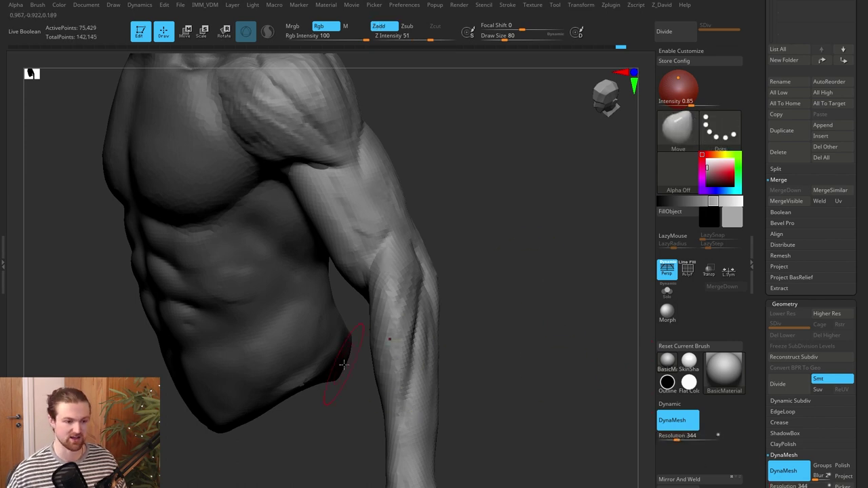
Smooth the front and side of the deltoid on the remeshed arm
{"action": "left_click_drag", "start_coordinate": [446, 293], "coordinate": [509, 356], "text": "alt"}
{"action": "left_click_drag", "start_coordinate": [305, 210], "coordinate": [343, 246], "text": "shift"}
{"action": "key", "text": "bracketleft"}
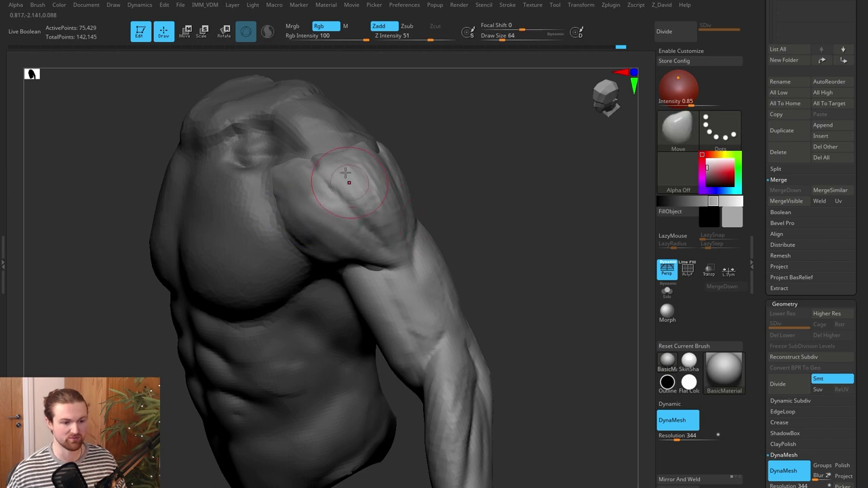
{"action": "mouse_move", "coordinate": [342, 161]}
{"action": "left_mouse_down", "text": "shift"}
{"action": "mouse_move", "coordinate": [370, 168]}
{"action": "mouse_move", "coordinate": [349, 215]}
{"action": "left_mouse_up", "text": "shift"}
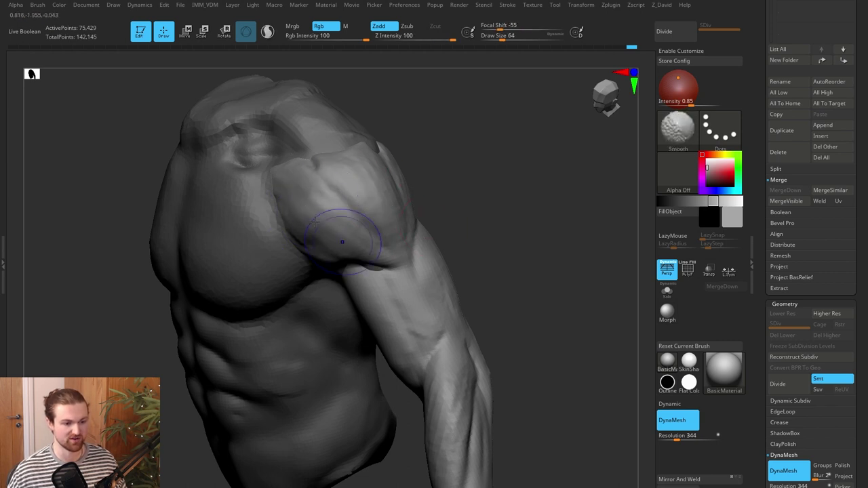
{"action": "mouse_move", "coordinate": [488, 245]}
{"action": "left_mouse_down"}
{"action": "mouse_move", "coordinate": [502, 198]}
{"action": "mouse_move", "coordinate": [527, 289]}
{"action": "left_mouse_up"}
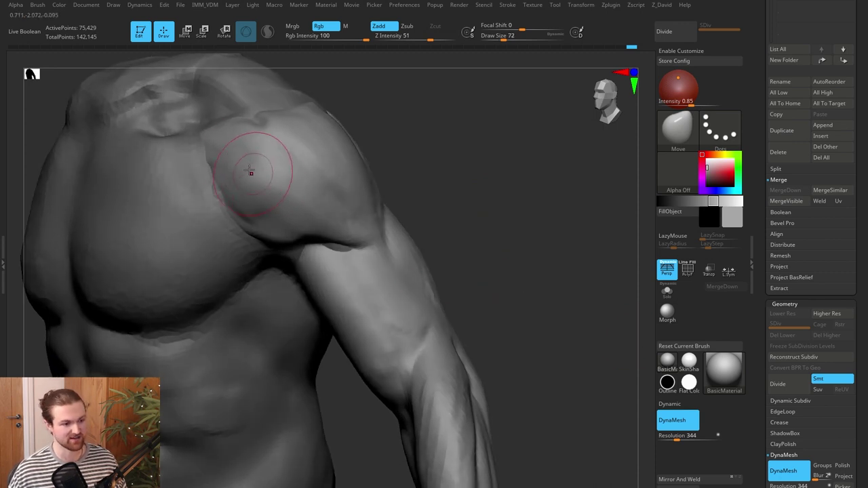
{"action": "key", "text": "shift"}
{"action": "left_click_drag", "start_coordinate": [278, 209], "coordinate": [306, 190], "text": "shift"}
Smooth the upper arm surface and the outer side of the shoulder
{"action": "left_click_drag", "start_coordinate": [411, 334], "coordinate": [386, 278], "text": "shift"}
{"action": "left_click_drag", "start_coordinate": [504, 243], "coordinate": [455, 241]}
{"action": "mouse_move", "coordinate": [390, 255]}
{"action": "left_mouse_down", "text": "shift"}
{"action": "mouse_move", "coordinate": [398, 237]}
{"action": "mouse_move", "coordinate": [380, 238]}
{"action": "left_mouse_up", "text": "shift"}
{"action": "left_click_drag", "start_coordinate": [472, 208], "coordinate": [390, 197]}
{"action": "mouse_move", "coordinate": [426, 154]}
{"action": "left_mouse_down", "text": "shift"}
{"action": "mouse_move", "coordinate": [423, 112]}
{"action": "mouse_move", "coordinate": [457, 127]}
{"action": "mouse_move", "coordinate": [463, 145]}
{"action": "mouse_move", "coordinate": [424, 170]}
{"action": "mouse_move", "coordinate": [388, 224]}
{"action": "left_mouse_up", "text": "shift"}
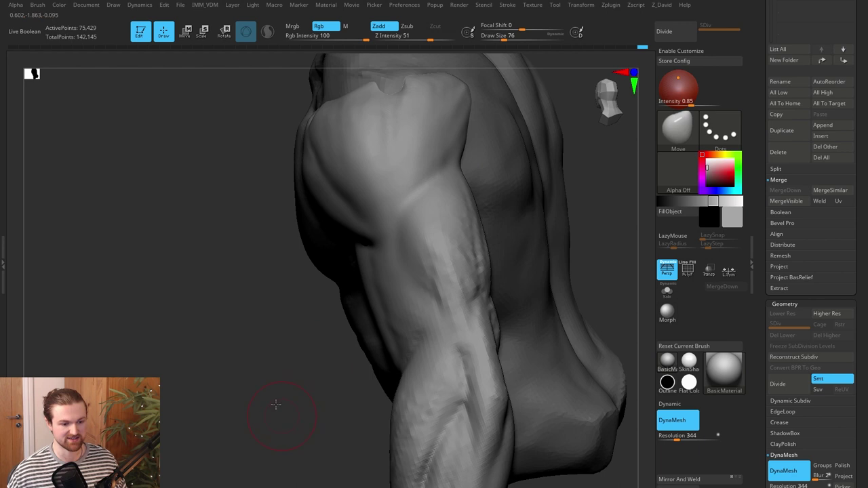
Smooth the rear deltoid and the triceps along the back of the upper arm
{"action": "left_click_drag", "start_coordinate": [276, 405], "coordinate": [251, 327], "text": "alt"}
{"action": "left_click_drag", "start_coordinate": [440, 146], "coordinate": [434, 170], "text": "shift"}
{"action": "left_click_drag", "start_coordinate": [284, 319], "coordinate": [262, 339]}
{"action": "left_click_drag", "start_coordinate": [408, 178], "coordinate": [455, 257], "text": "shift"}
{"action": "left_click_drag", "start_coordinate": [200, 334], "coordinate": [276, 325]}
{"action": "left_click_drag", "start_coordinate": [395, 248], "coordinate": [386, 223], "text": "shift"}
{"action": "left_click_drag", "start_coordinate": [492, 374], "coordinate": [529, 363]}
{"action": "left_click_drag", "start_coordinate": [530, 362], "coordinate": [481, 359], "text": "alt"}
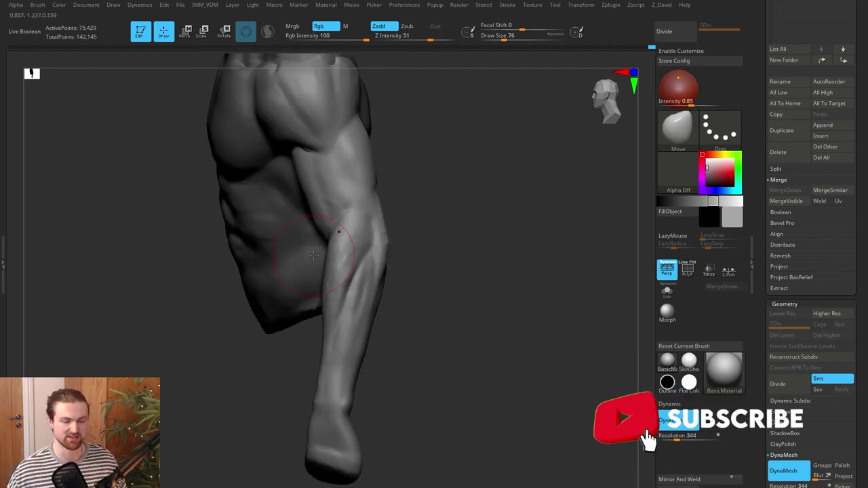
Smooth the brachioradialis and the outer forearm below the elbow crease at draw size 76
{"action": "left_click_drag", "start_coordinate": [448, 313], "coordinate": [437, 367], "text": "alt"}
{"action": "mouse_move", "coordinate": [448, 337]}
{"action": "left_mouse_down", "text": "alt"}
{"action": "mouse_move", "coordinate": [460, 368]}
{"action": "mouse_move", "coordinate": [477, 367]}
{"action": "mouse_move", "coordinate": [507, 338]}
{"action": "left_mouse_up", "text": "alt"}
{"action": "left_click_drag", "start_coordinate": [376, 237], "coordinate": [307, 314], "text": "shift"}
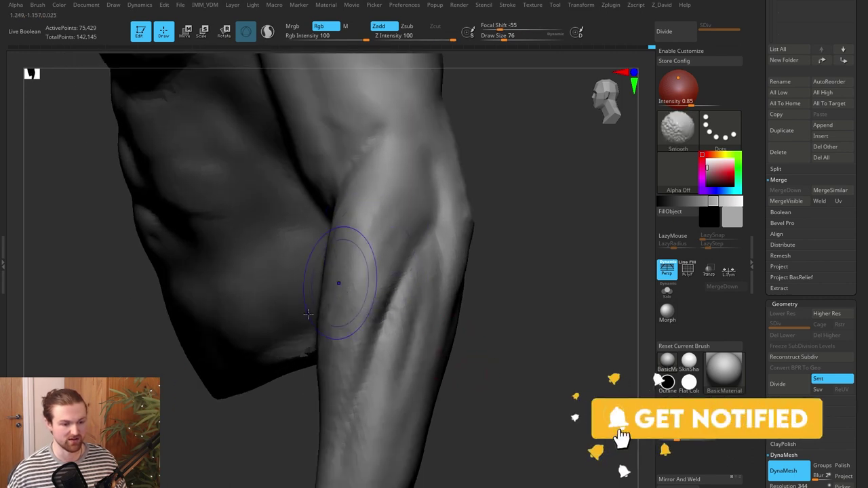
{"action": "right_click_drag", "start_coordinate": [308, 314], "coordinate": [361, 232]}
{"action": "left_click_drag", "start_coordinate": [475, 242], "coordinate": [348, 312]}
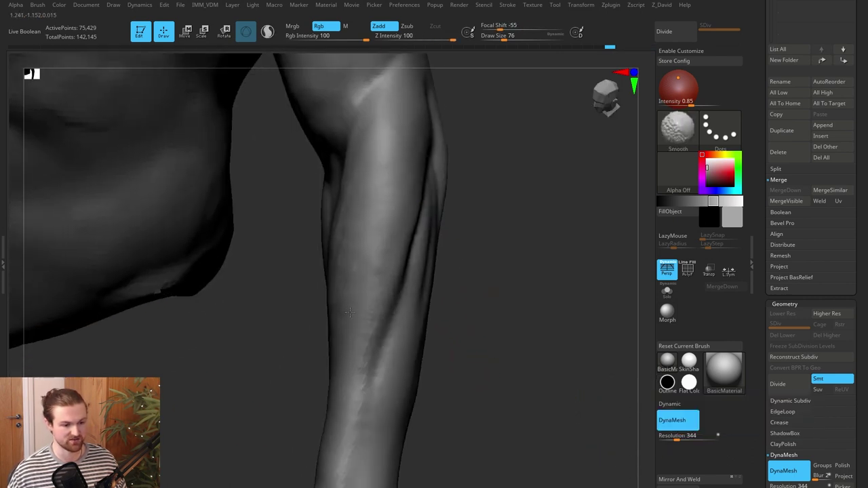
{"action": "left_click_drag", "start_coordinate": [456, 304], "coordinate": [412, 305]}
{"action": "left_click_drag", "start_coordinate": [481, 370], "coordinate": [455, 348]}
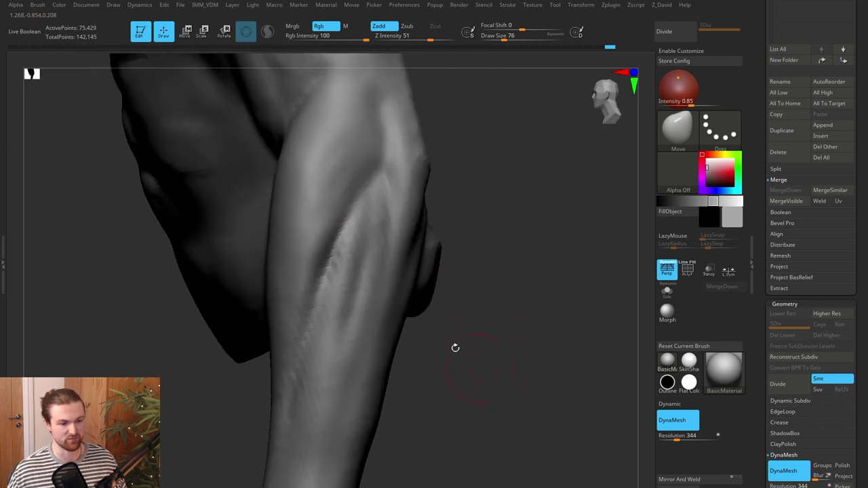
Reshape the top of the outer forearm muscle with the Move brush, then smooth the forearm and elbow edge
{"action": "key", "text": "["}
{"action": "key", "text": "["}
{"action": "left_click_drag", "start_coordinate": [363, 208], "coordinate": [383, 173]}
{"action": "mouse_move", "coordinate": [350, 257]}
{"action": "left_mouse_down", "text": "shift"}
{"action": "mouse_move", "coordinate": [320, 359]}
{"action": "mouse_move", "coordinate": [340, 297]}
{"action": "left_mouse_up", "text": "shift"}
{"action": "left_click_drag", "start_coordinate": [311, 343], "coordinate": [283, 376], "text": "shift"}
{"action": "left_click_drag", "start_coordinate": [485, 255], "coordinate": [434, 234]}
{"action": "left_click_drag", "start_coordinate": [370, 330], "coordinate": [382, 283], "text": "shift"}
{"action": "left_click_drag", "start_coordinate": [424, 159], "coordinate": [427, 152], "text": "shift"}
{"action": "mouse_move", "coordinate": [510, 422]}
{"action": "left_mouse_down"}
{"action": "mouse_move", "coordinate": [494, 453]}
{"action": "mouse_move", "coordinate": [521, 424]}
{"action": "mouse_move", "coordinate": [430, 277]}
{"action": "left_mouse_up"}
Carve the muscle separation at the outer side of the elbow with DamStandard at draw size 48
{"action": "key", "text": "b"}
{"action": "key", "text": "d"}
{"action": "key", "text": "s"}
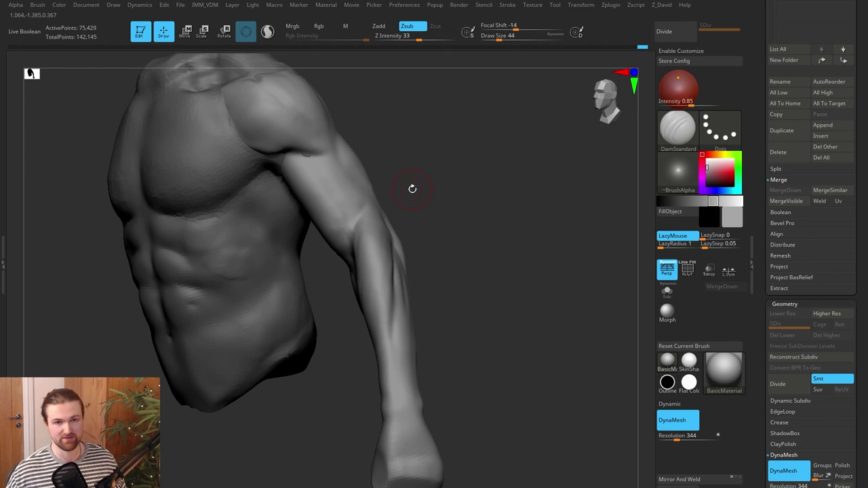
{"action": "left_click_drag", "start_coordinate": [454, 357], "coordinate": [455, 386], "text": "alt"}
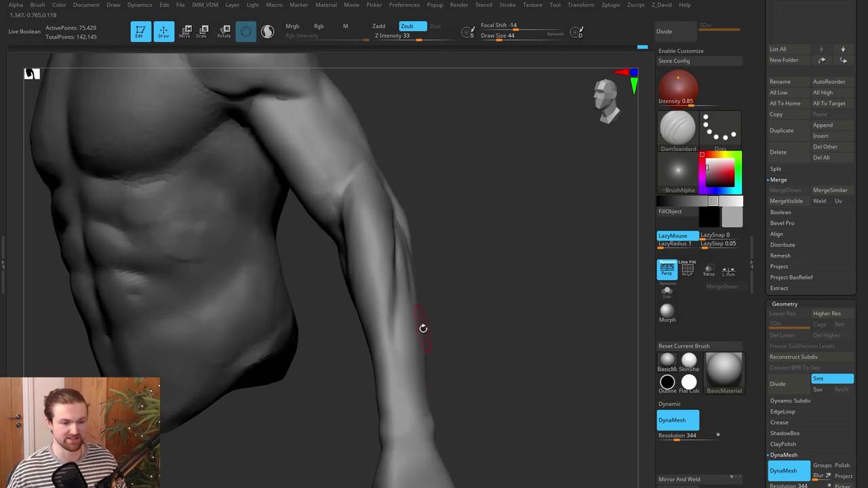
{"action": "left_click_drag", "start_coordinate": [471, 290], "coordinate": [420, 363]}
{"action": "mouse_move", "coordinate": [521, 370]}
{"action": "left_mouse_down"}
{"action": "mouse_move", "coordinate": [537, 382]}
{"action": "mouse_move", "coordinate": [537, 410]}
{"action": "left_mouse_up"}
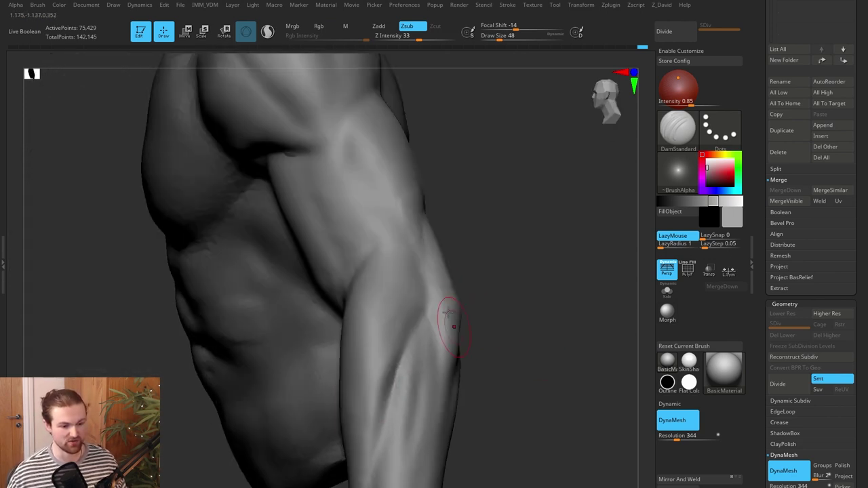
{"action": "mouse_move", "coordinate": [419, 262]}
{"action": "left_mouse_down"}
{"action": "mouse_move", "coordinate": [425, 282]}
{"action": "mouse_move", "coordinate": [408, 329]}
{"action": "left_mouse_up"}
{"action": "mouse_move", "coordinate": [416, 285]}
{"action": "left_mouse_down"}
{"action": "mouse_move", "coordinate": [401, 362]}
{"action": "mouse_move", "coordinate": [413, 295]}
{"action": "left_mouse_up"}
Deepen the crease at the front of the elbow with DamStandard at draw size 56 and soften its lower part
{"action": "mouse_move", "coordinate": [539, 290]}
{"action": "left_mouse_down"}
{"action": "mouse_move", "coordinate": [520, 287]}
{"action": "mouse_move", "coordinate": [566, 258]}
{"action": "left_mouse_up"}
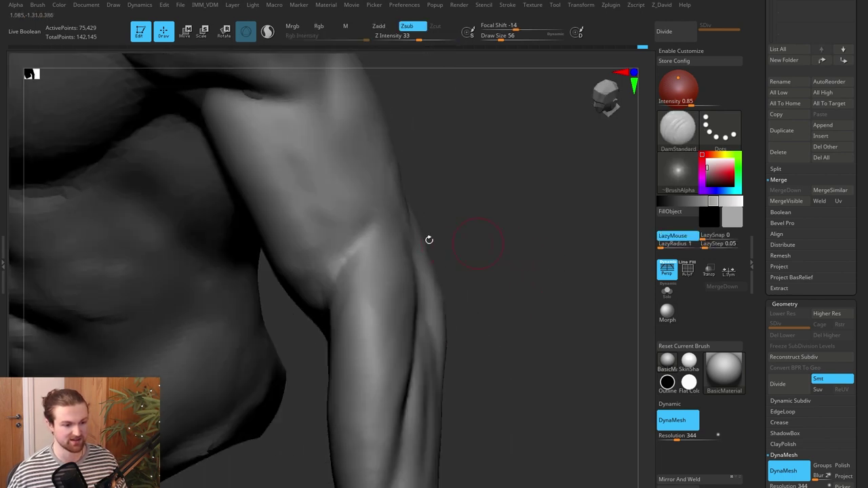
{"action": "left_click_drag", "start_coordinate": [340, 268], "coordinate": [372, 214]}
{"action": "left_click_drag", "start_coordinate": [371, 247], "coordinate": [357, 270], "text": "shift"}
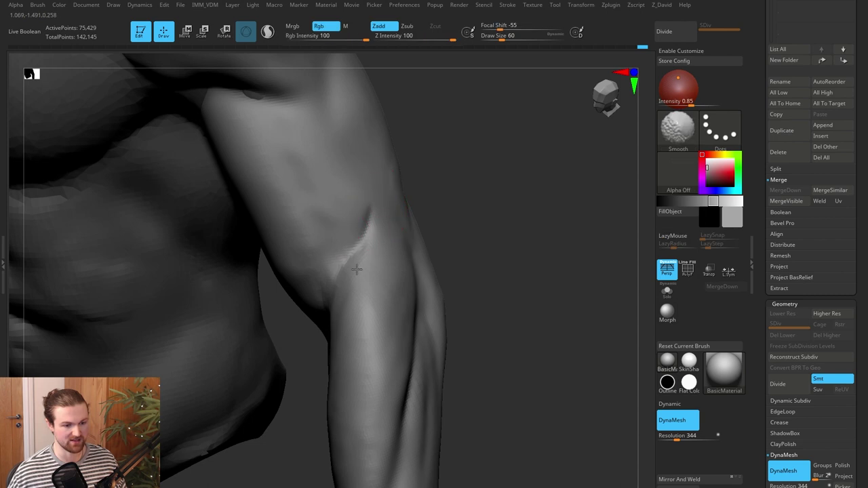
Carve the groove beside the back of the elbow, then blend it using the Clay brush and smoothing
{"action": "left_click_drag", "start_coordinate": [525, 275], "coordinate": [434, 262]}
{"action": "mouse_move", "coordinate": [393, 287]}
{"action": "left_mouse_down"}
{"action": "mouse_move", "coordinate": [356, 293]}
{"action": "mouse_move", "coordinate": [403, 310]}
{"action": "mouse_move", "coordinate": [414, 343]}
{"action": "left_mouse_up"}
{"action": "key", "text": "b"}
{"action": "key", "text": "c"}
{"action": "key", "text": "l"}
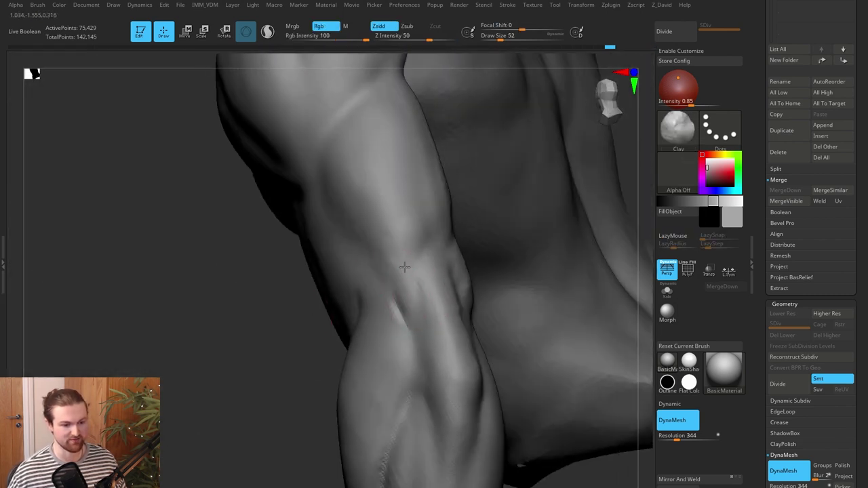
{"action": "left_click_drag", "start_coordinate": [401, 309], "coordinate": [399, 303], "text": "shift"}
Define the edges of the elbow bone with DamStandard at draw size 68 and smooth the surrounding surface
{"action": "left_click_drag", "start_coordinate": [247, 386], "coordinate": [407, 333]}
{"action": "left_click_drag", "start_coordinate": [567, 410], "coordinate": [485, 433]}
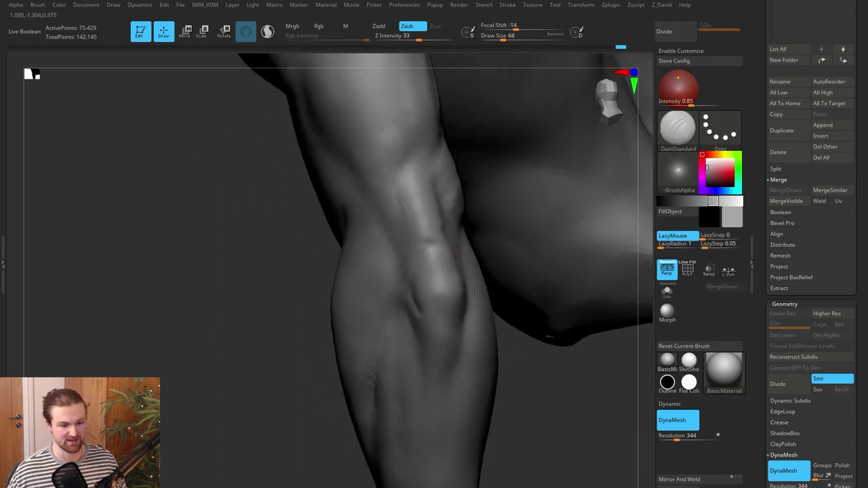
{"action": "left_click_drag", "start_coordinate": [559, 397], "coordinate": [516, 400]}
{"action": "mouse_move", "coordinate": [437, 251]}
{"action": "left_mouse_down"}
{"action": "mouse_move", "coordinate": [453, 330]}
{"action": "mouse_move", "coordinate": [425, 291]}
{"action": "left_mouse_up"}
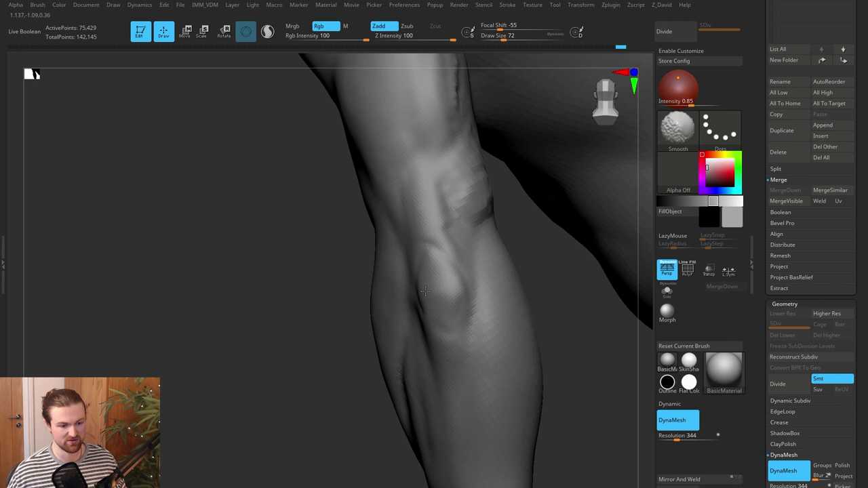
Carve the indentations around the wrist bone above the hand block with DamStandard
{"action": "left_click_drag", "start_coordinate": [327, 363], "coordinate": [521, 312]}
{"action": "mouse_move", "coordinate": [521, 312]}
{"action": "left_mouse_down"}
{"action": "mouse_move", "coordinate": [521, 379]}
{"action": "mouse_move", "coordinate": [563, 368]}
{"action": "left_mouse_up"}
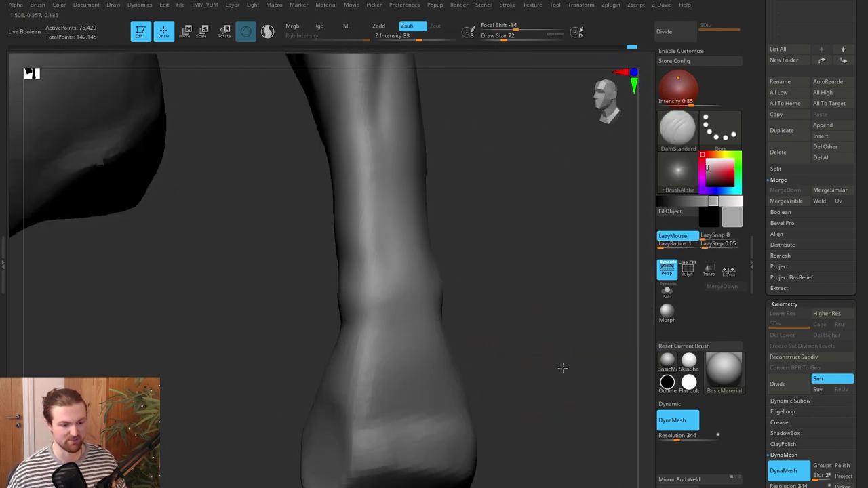
{"action": "mouse_move", "coordinate": [373, 327]}
{"action": "left_mouse_down"}
{"action": "mouse_move", "coordinate": [389, 301]}
{"action": "mouse_move", "coordinate": [389, 314]}
{"action": "left_mouse_up"}
{"action": "left_click_drag", "start_coordinate": [447, 309], "coordinate": [478, 307]}
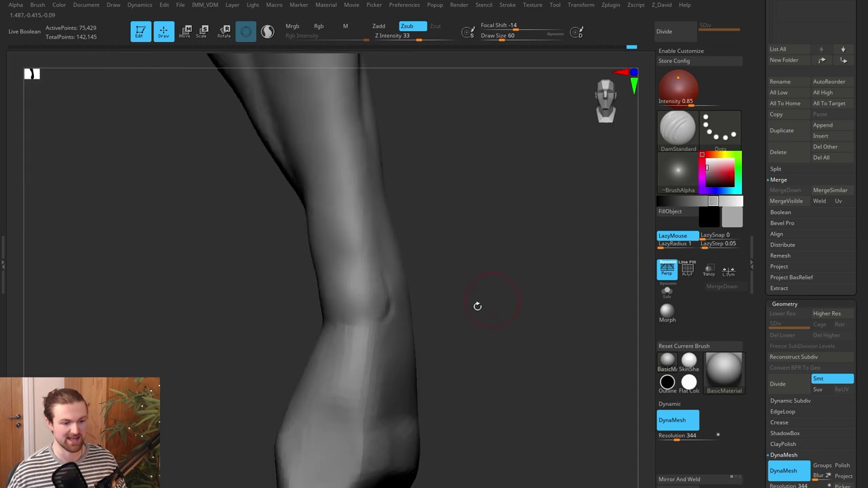
{"action": "left_click_drag", "start_coordinate": [305, 314], "coordinate": [341, 291]}
Build up the wrist bone with the Clay brush at draw size 64 and smooth it into the wrist
{"action": "key", "text": "2"}
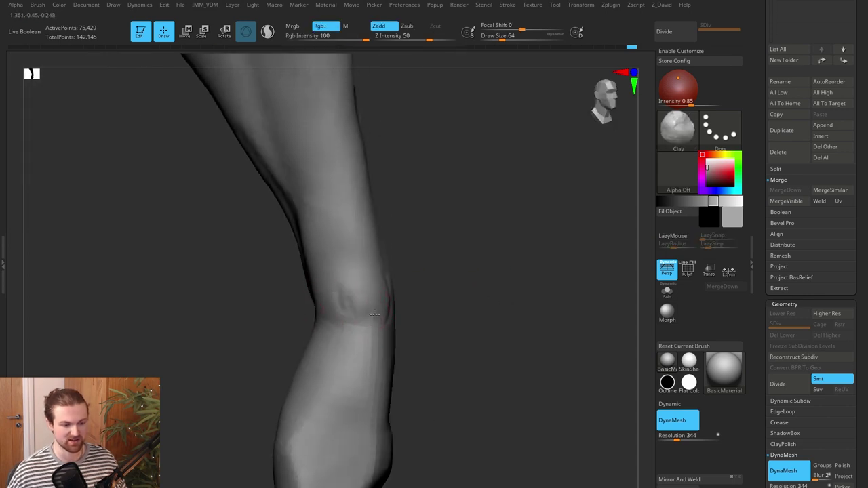
{"action": "left_click_drag", "start_coordinate": [403, 264], "coordinate": [444, 273]}
{"action": "left_click_drag", "start_coordinate": [364, 313], "coordinate": [384, 297]}
{"action": "left_click_drag", "start_coordinate": [495, 285], "coordinate": [533, 291]}
{"action": "mouse_move", "coordinate": [420, 291]}
{"action": "left_mouse_down", "text": "shift"}
{"action": "mouse_move", "coordinate": [397, 308]}
{"action": "mouse_move", "coordinate": [380, 305]}
{"action": "left_mouse_up", "text": "shift"}
Flatten the outer side of the wrist and lower forearm with the TrimDynamic brush
{"action": "left_click_drag", "start_coordinate": [478, 305], "coordinate": [528, 315]}
{"action": "right_click_drag", "start_coordinate": [528, 314], "coordinate": [510, 376]}
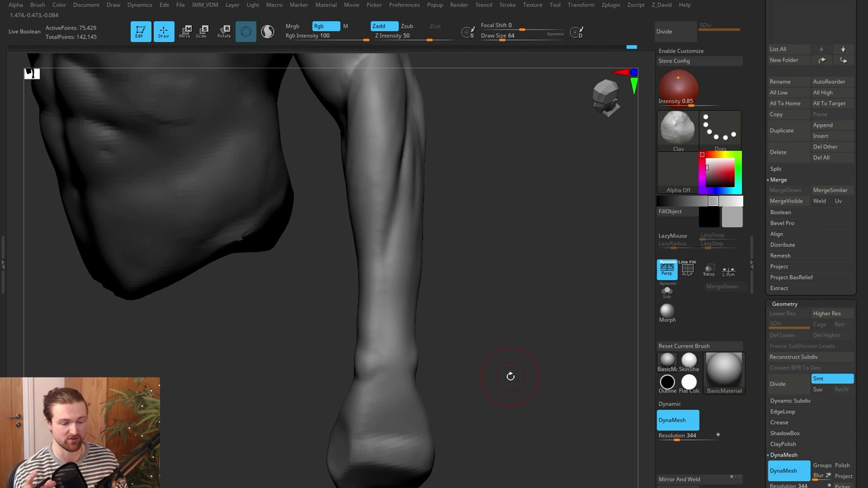
{"action": "mouse_move", "coordinate": [511, 311]}
{"action": "right_mouse_down"}
{"action": "mouse_move", "coordinate": [527, 357]}
{"action": "mouse_move", "coordinate": [536, 339]}
{"action": "right_mouse_up"}
{"action": "key", "text": "3"}
{"action": "key", "text": "4"}
{"action": "left_click_drag", "start_coordinate": [419, 356], "coordinate": [427, 310]}
{"action": "right_click_drag", "start_coordinate": [478, 319], "coordinate": [522, 308]}
{"action": "mouse_move", "coordinate": [423, 333]}
{"action": "left_mouse_down"}
{"action": "mouse_move", "coordinate": [424, 267]}
{"action": "mouse_move", "coordinate": [436, 324]}
{"action": "left_mouse_up"}
{"action": "mouse_move", "coordinate": [425, 289]}
{"action": "left_mouse_down"}
{"action": "mouse_move", "coordinate": [414, 336]}
{"action": "mouse_move", "coordinate": [435, 269]}
{"action": "left_mouse_up"}
Plane the lower forearm down to the wrist with TrimDynamic at draw size 80 and smooth the transitions
{"action": "mouse_move", "coordinate": [542, 377]}
{"action": "right_mouse_down"}
{"action": "mouse_move", "coordinate": [547, 400]}
{"action": "mouse_move", "coordinate": [529, 407]}
{"action": "right_mouse_up"}
{"action": "left_click_drag", "start_coordinate": [400, 297], "coordinate": [409, 265]}
{"action": "left_click_drag", "start_coordinate": [418, 344], "coordinate": [419, 299]}
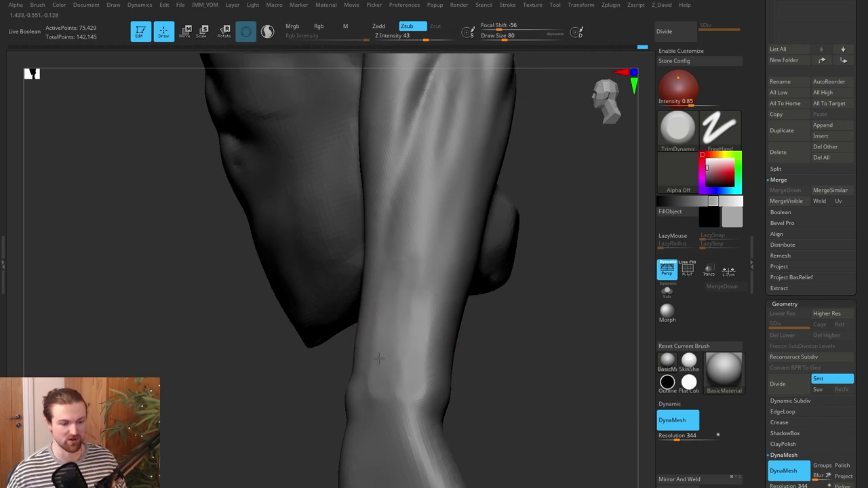
{"action": "left_click_drag", "start_coordinate": [407, 381], "coordinate": [403, 327]}
{"action": "left_click_drag", "start_coordinate": [410, 368], "coordinate": [403, 305]}
{"action": "left_click_drag", "start_coordinate": [409, 275], "coordinate": [412, 267], "text": "shift"}
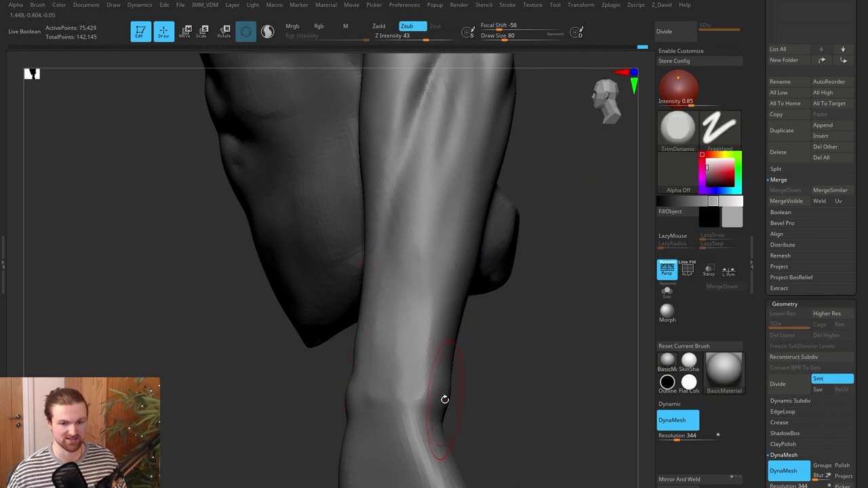
{"action": "mouse_move", "coordinate": [418, 379]}
{"action": "left_mouse_down", "text": "shift"}
{"action": "mouse_move", "coordinate": [423, 390]}
{"action": "mouse_move", "coordinate": [400, 399]}
{"action": "left_mouse_up", "text": "shift"}
Build up the brachioradialis below the elbow crease with ClayTubes at draw size 84
{"action": "mouse_move", "coordinate": [516, 403]}
{"action": "left_mouse_down"}
{"action": "mouse_move", "coordinate": [563, 400]}
{"action": "mouse_move", "coordinate": [542, 380]}
{"action": "left_mouse_up"}
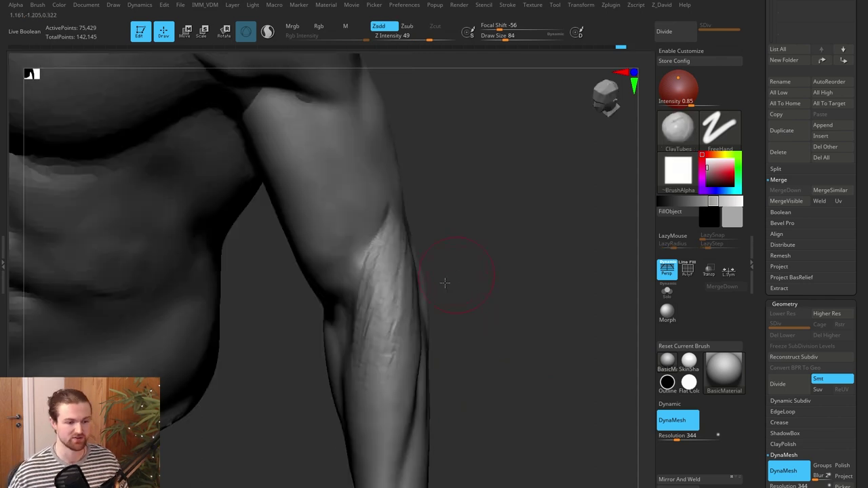
{"action": "left_click_drag", "start_coordinate": [444, 285], "coordinate": [415, 279]}
{"action": "mouse_move", "coordinate": [397, 242]}
{"action": "left_mouse_down"}
{"action": "mouse_move", "coordinate": [403, 281]}
{"action": "mouse_move", "coordinate": [381, 380]}
{"action": "left_mouse_up"}
{"action": "left_click_drag", "start_coordinate": [517, 365], "coordinate": [522, 347]}
{"action": "mouse_move", "coordinate": [374, 373]}
{"action": "left_mouse_down"}
{"action": "mouse_move", "coordinate": [382, 337]}
{"action": "mouse_move", "coordinate": [373, 372]}
{"action": "left_mouse_up"}
{"action": "left_click_drag", "start_coordinate": [502, 294], "coordinate": [502, 339], "text": "alt"}
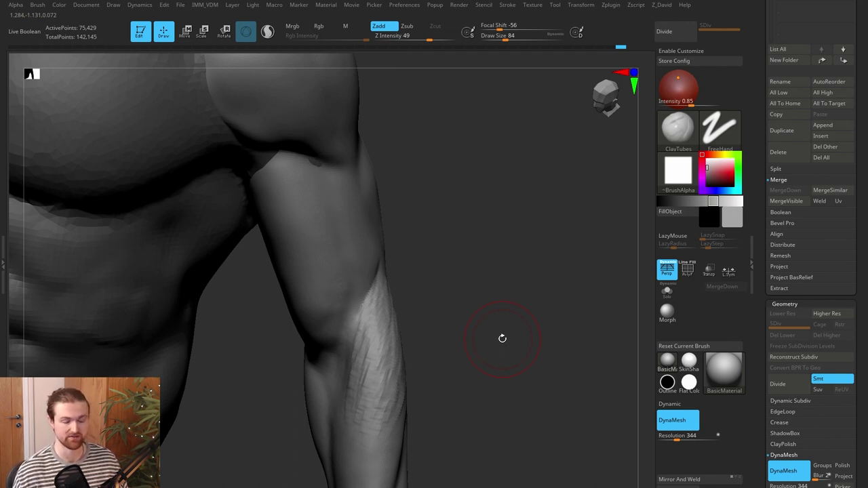
Reduce the ClayTubes draw size to 68 and check the built-up forearm against the upper arm and shoulder
{"action": "left_click_drag", "start_coordinate": [492, 322], "coordinate": [449, 319]}
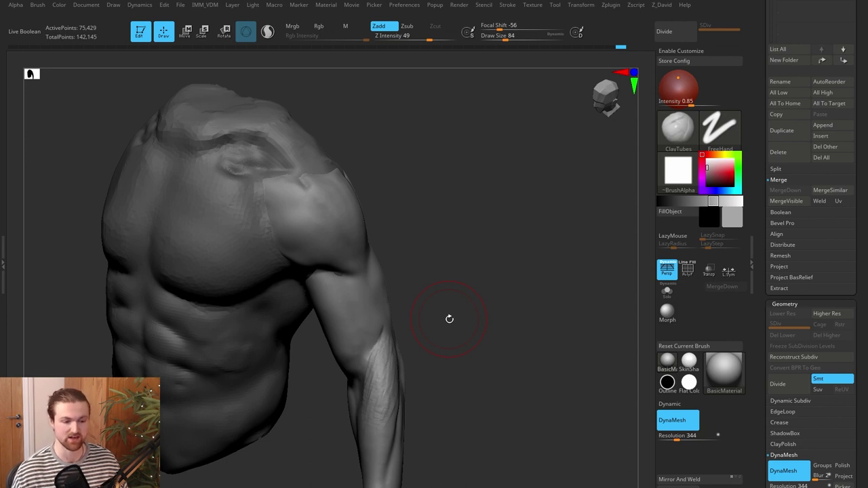
{"action": "mouse_move", "coordinate": [464, 348]}
{"action": "left_mouse_down"}
{"action": "mouse_move", "coordinate": [470, 373]}
{"action": "mouse_move", "coordinate": [435, 380]}
{"action": "mouse_move", "coordinate": [439, 343]}
{"action": "mouse_move", "coordinate": [424, 344]}
{"action": "left_mouse_up"}
{"action": "key", "text": "bracketleft"}
{"action": "key", "text": "bracketleft"}
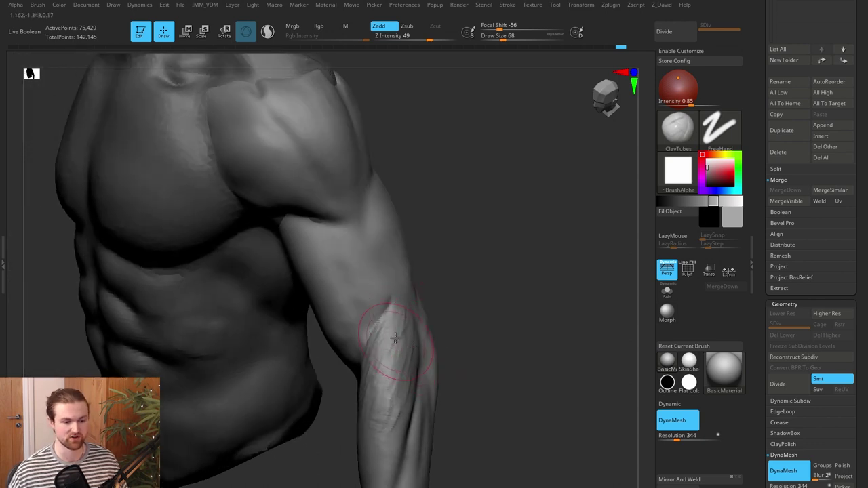
{"action": "left_click_drag", "start_coordinate": [492, 336], "coordinate": [467, 240]}
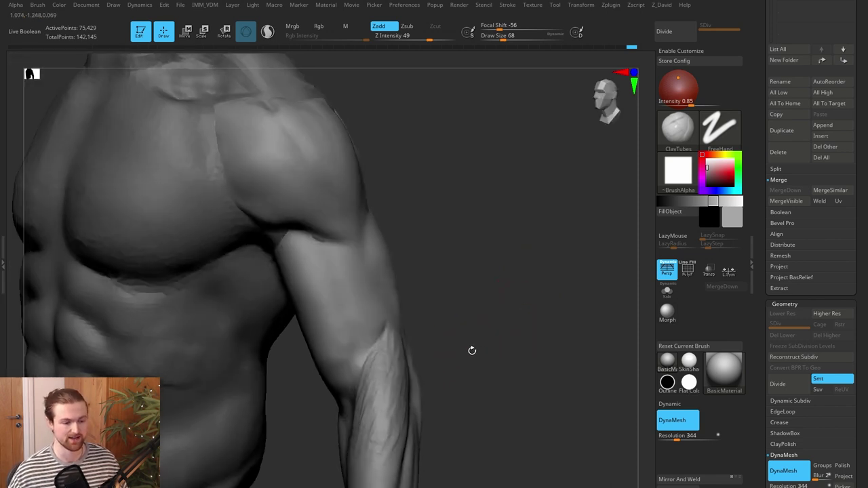
{"action": "left_click_drag", "start_coordinate": [473, 351], "coordinate": [466, 368]}
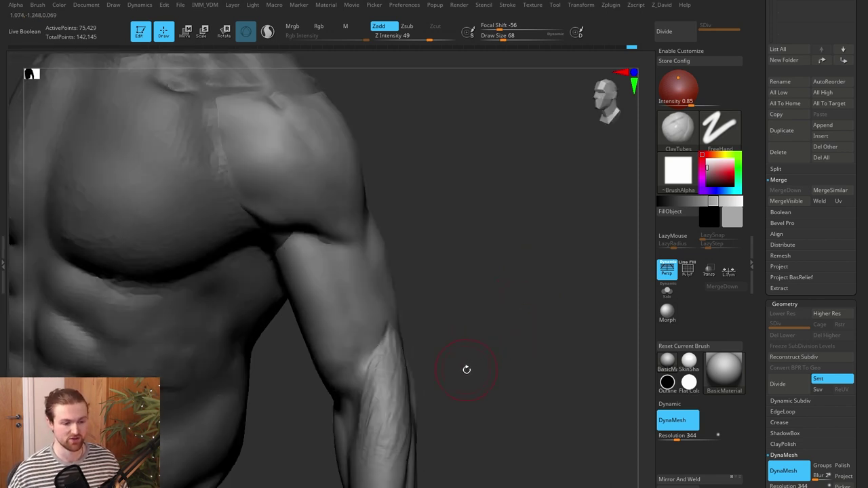